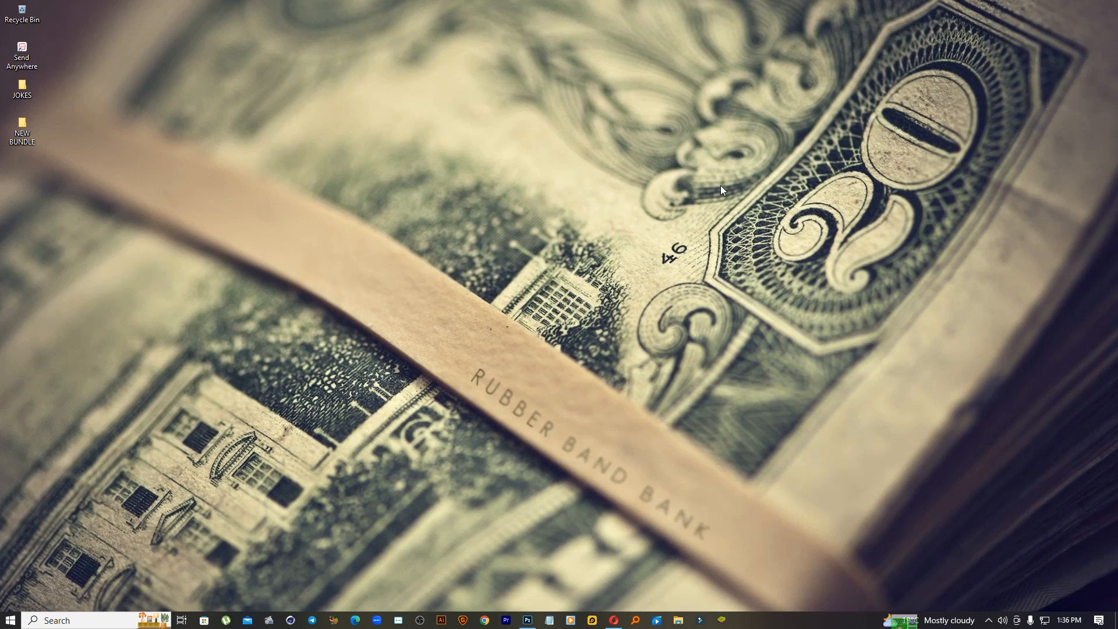
Switch to Photoshop, open File Explorer and look through the FOR SELL folder on Local Disk (I:).
click(527, 619)
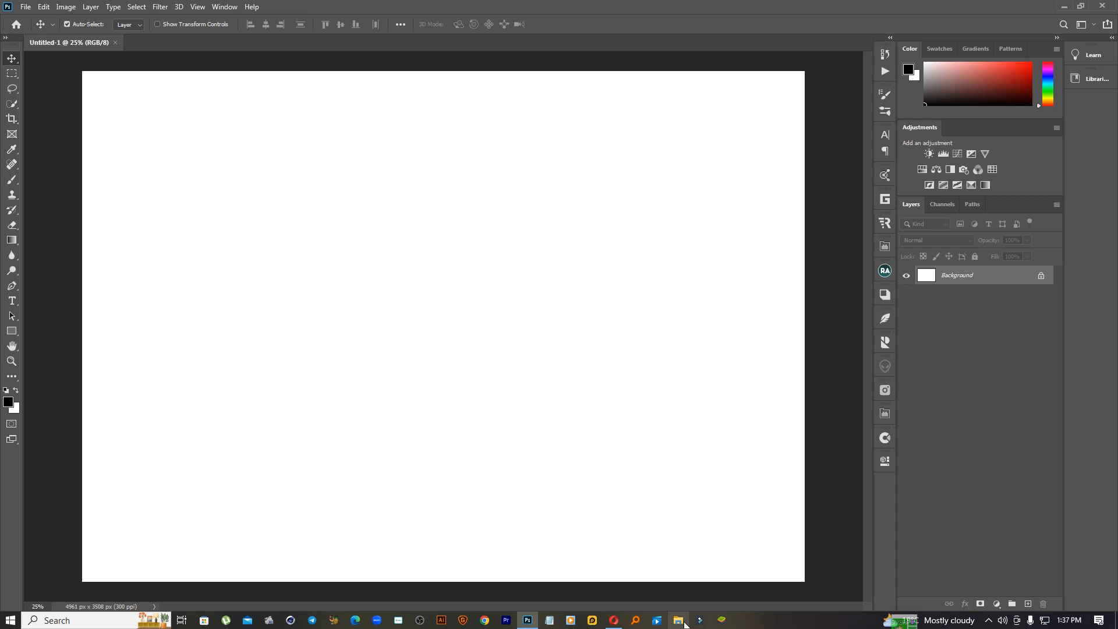
click(686, 624)
scroll(64, 407, down, 6)
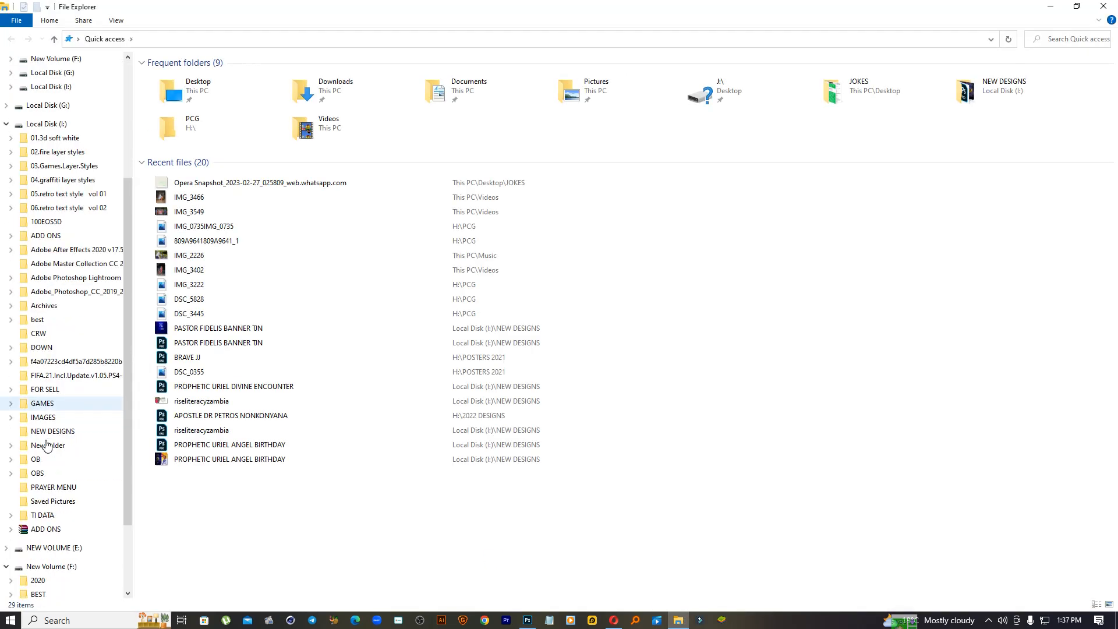
click(46, 310)
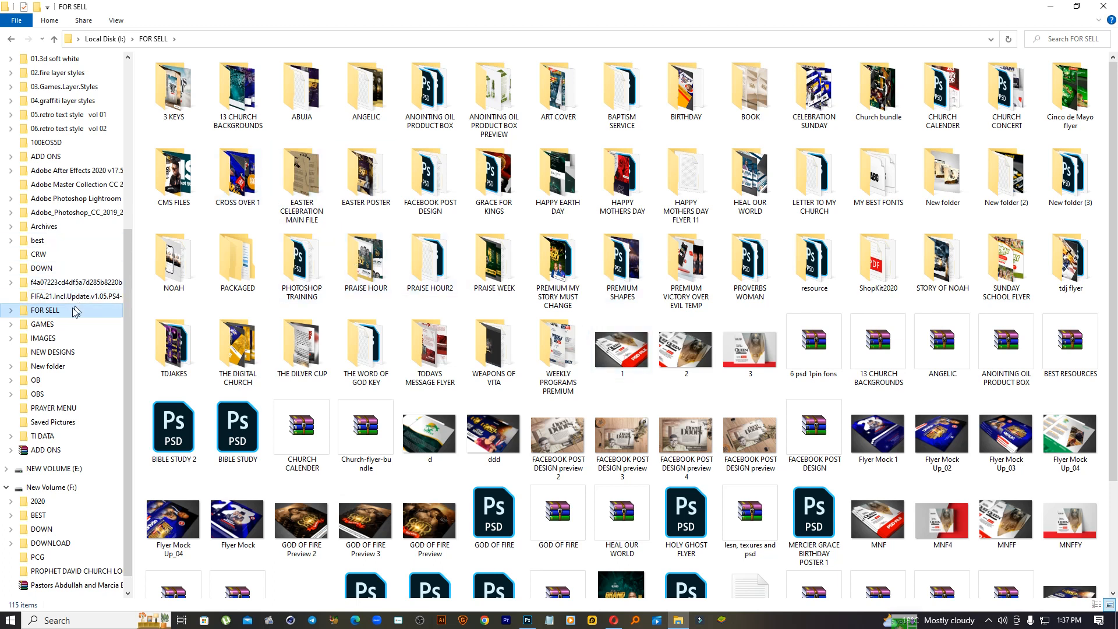
scroll(842, 321, down, 1)
scroll(748, 393, up, 1)
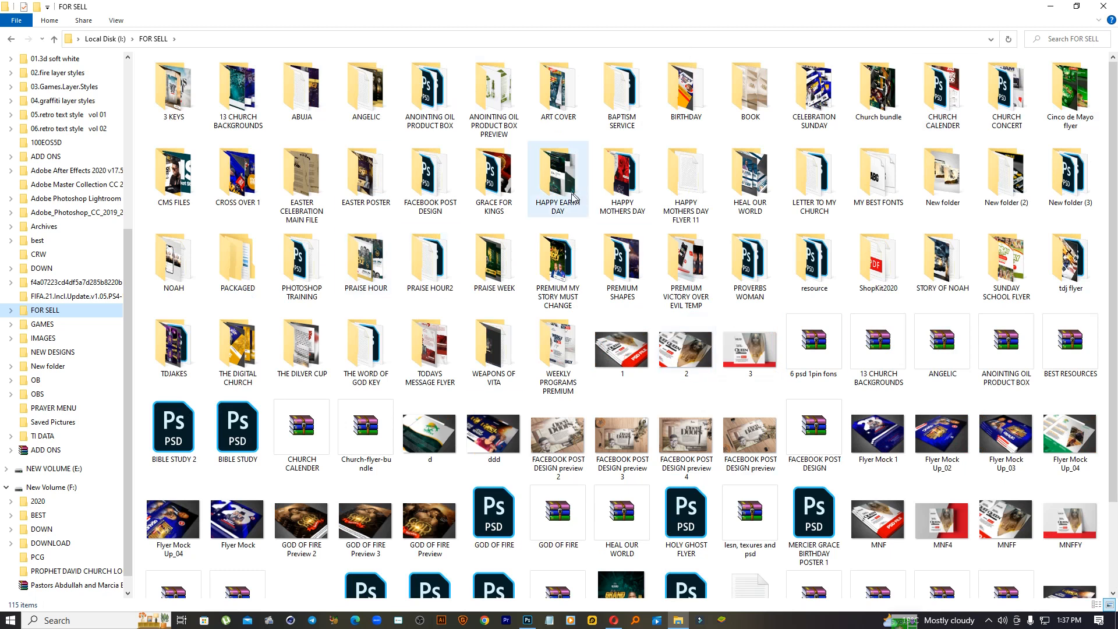
scroll(107, 210, up, 4)
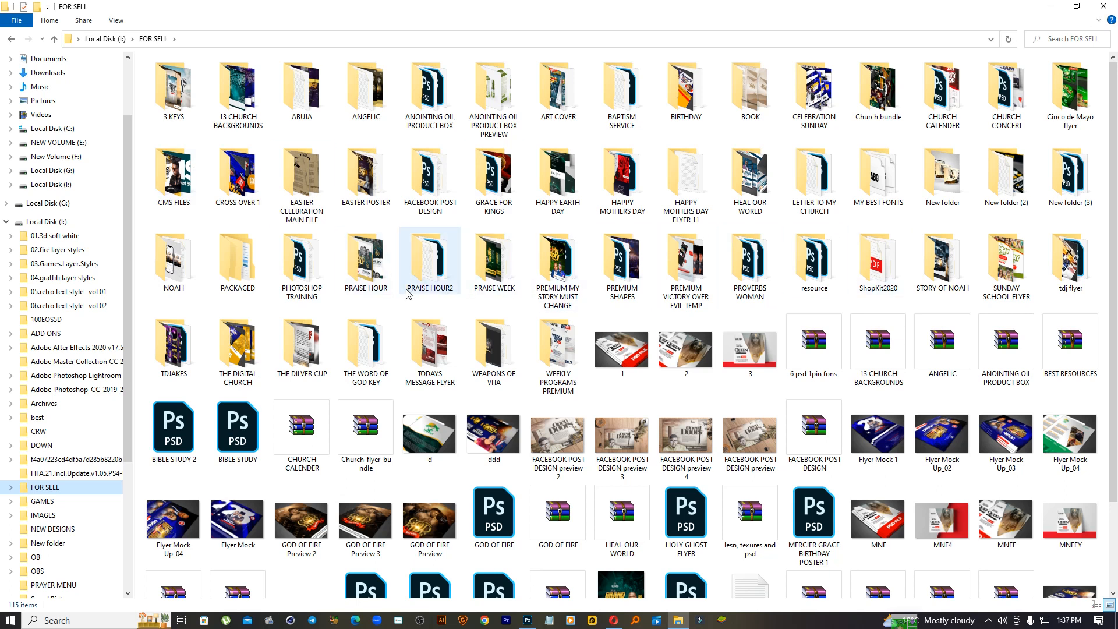
scroll(119, 69, up, 3)
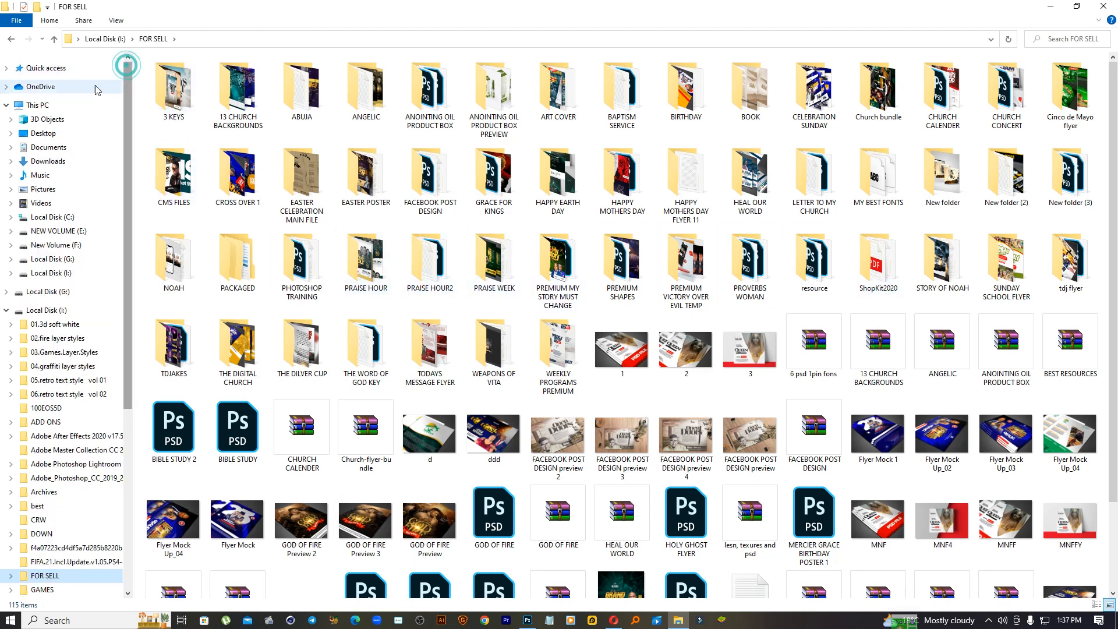
View the PSD files in the Desktop's NEW BUNDLE folder, select them all and return to the Desktop folder.
click(43, 133)
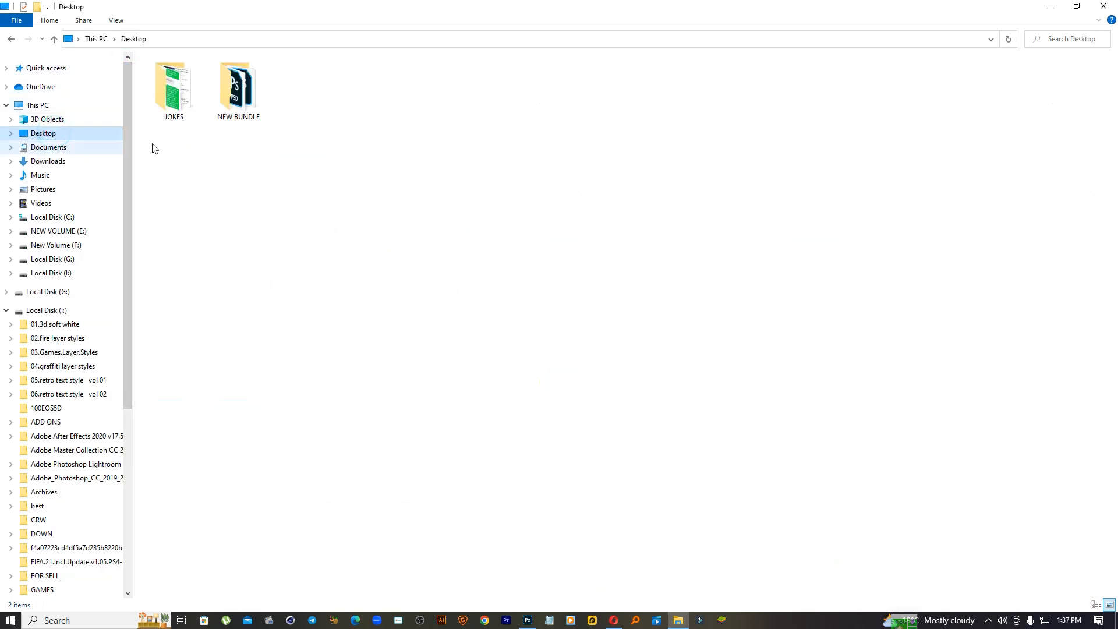
double_click(238, 90)
drag(656, 104, 189, 76)
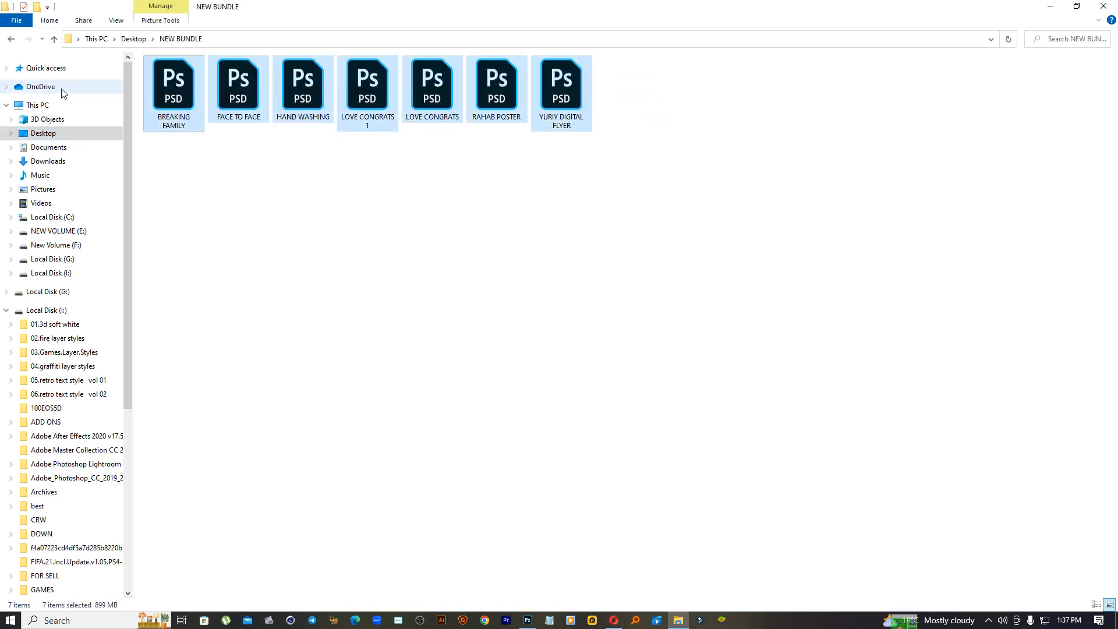
click(11, 41)
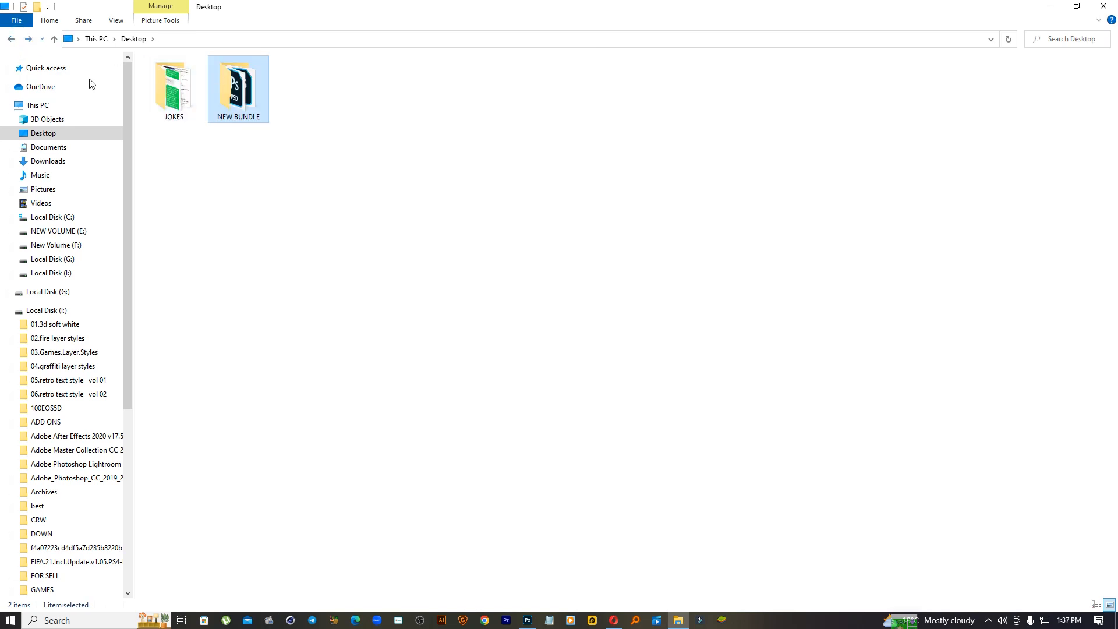
Open the four GRACE FOR KINGS preview images from the GRACE FOR KINGS folder inside FOR SELL in Photoshop.
scroll(94, 283, down, 5)
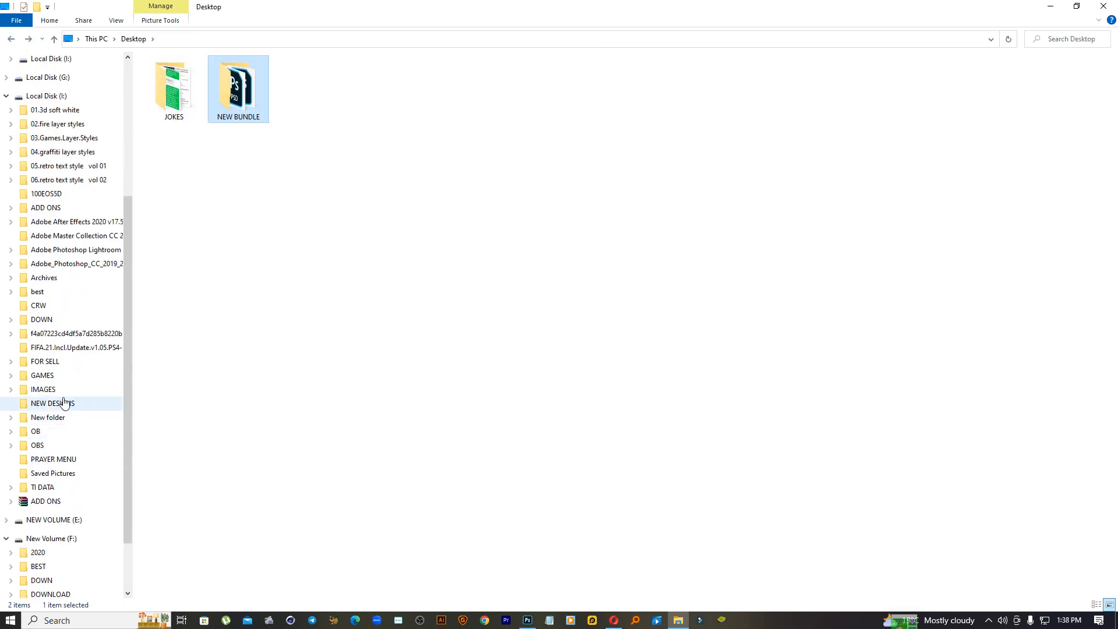
click(64, 362)
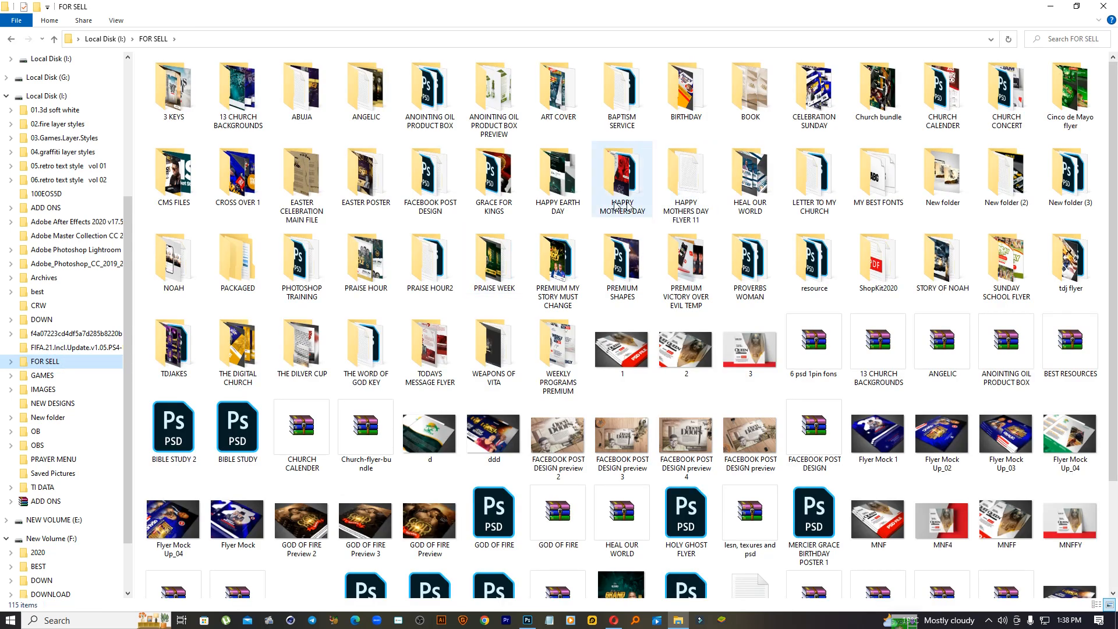
double_click(499, 165)
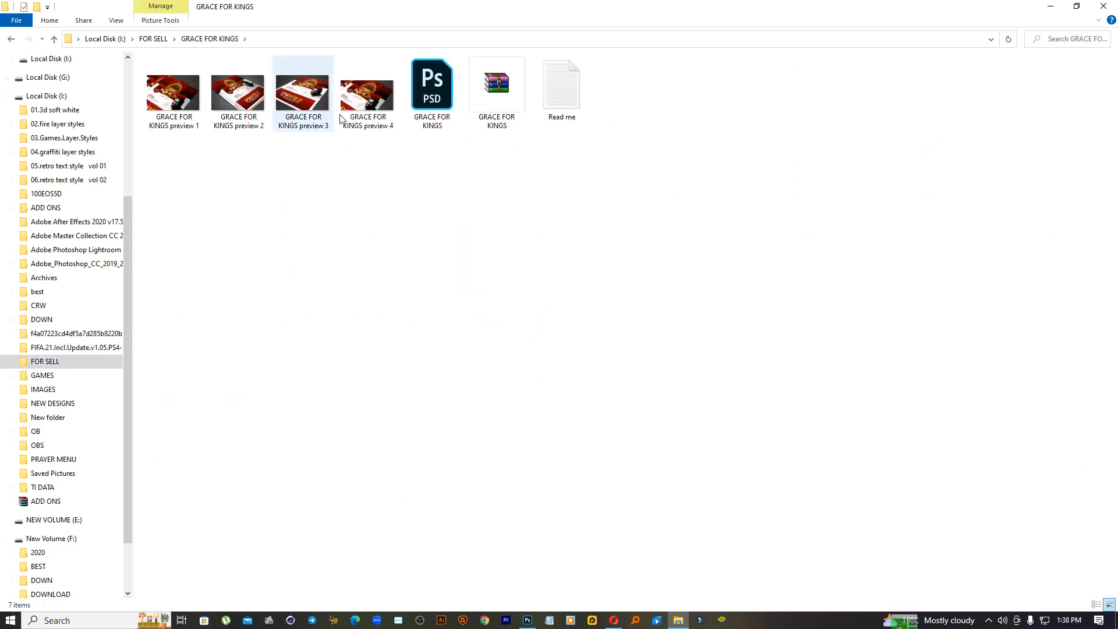
drag(384, 143, 534, 57)
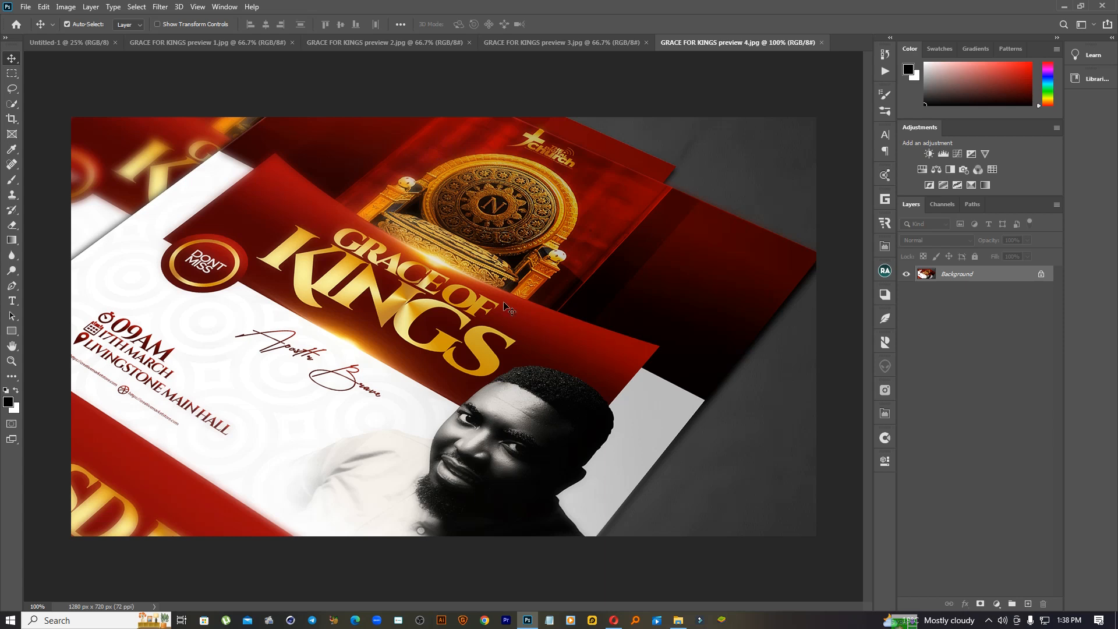
Look through GRACE FOR KINGS previews 1 to 4 one after another.
click(201, 43)
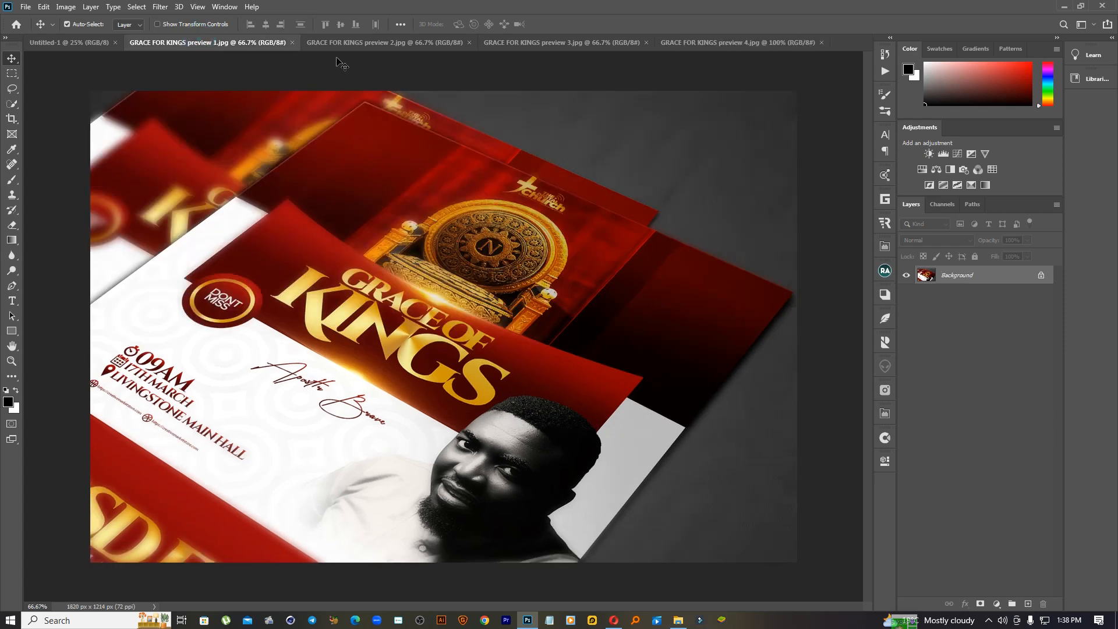
click(372, 42)
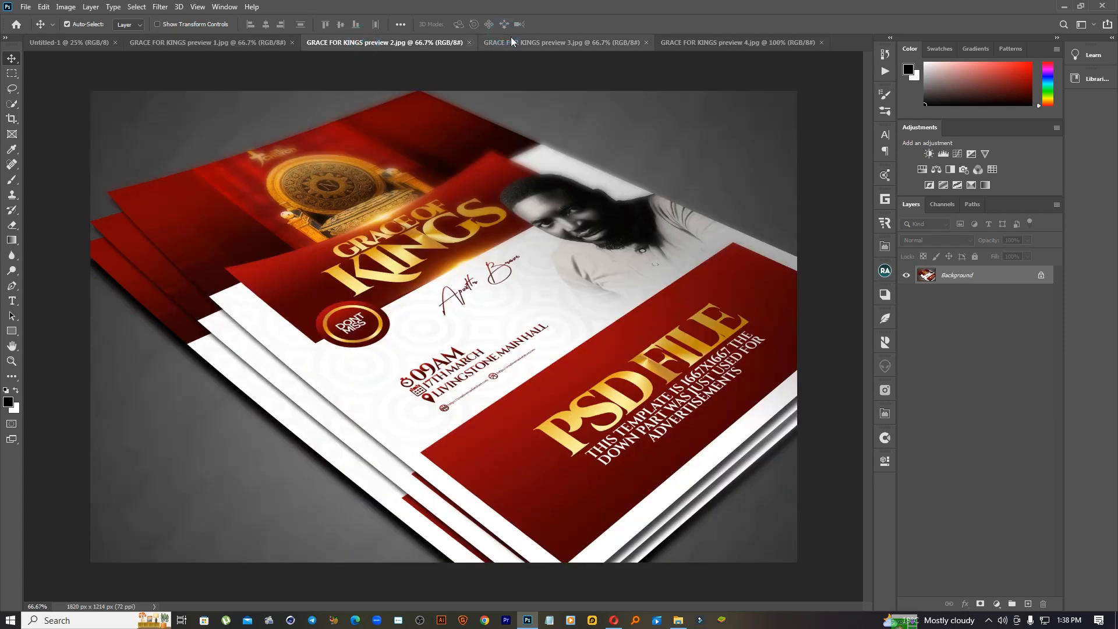
click(559, 44)
click(728, 43)
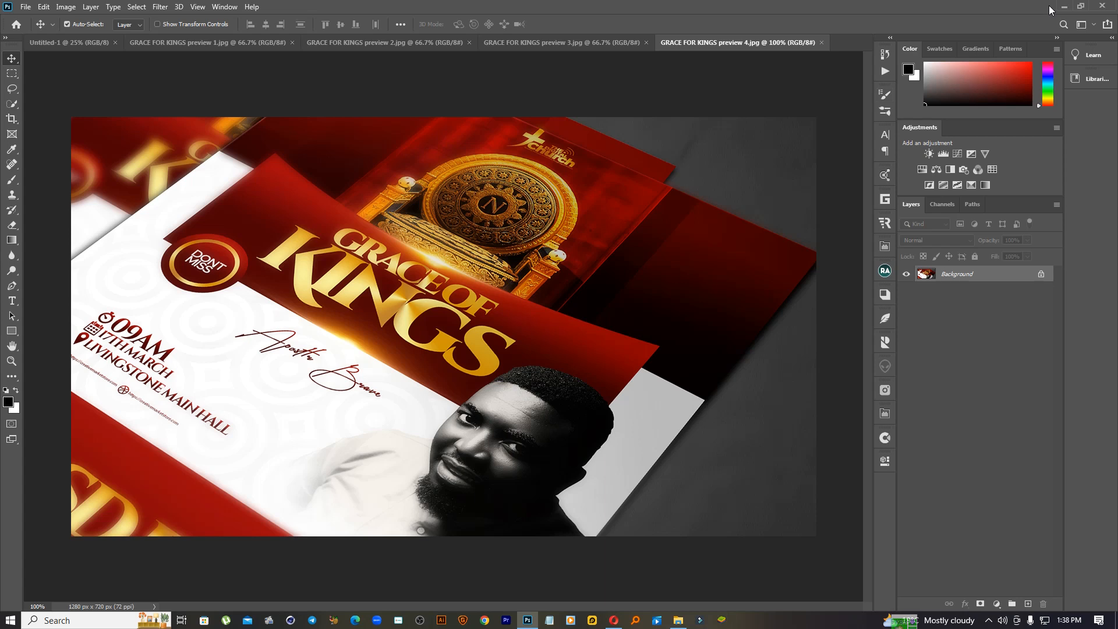
Close GRACE FOR KINGS previews 4, 3 and 2, keeping preview 1 open.
click(820, 43)
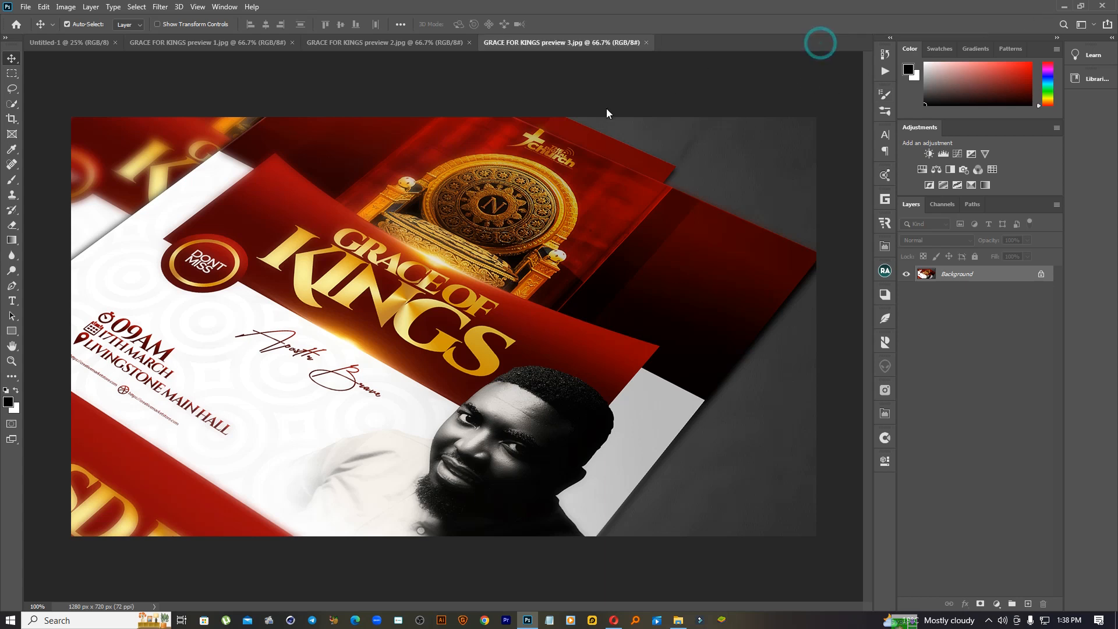
click(644, 42)
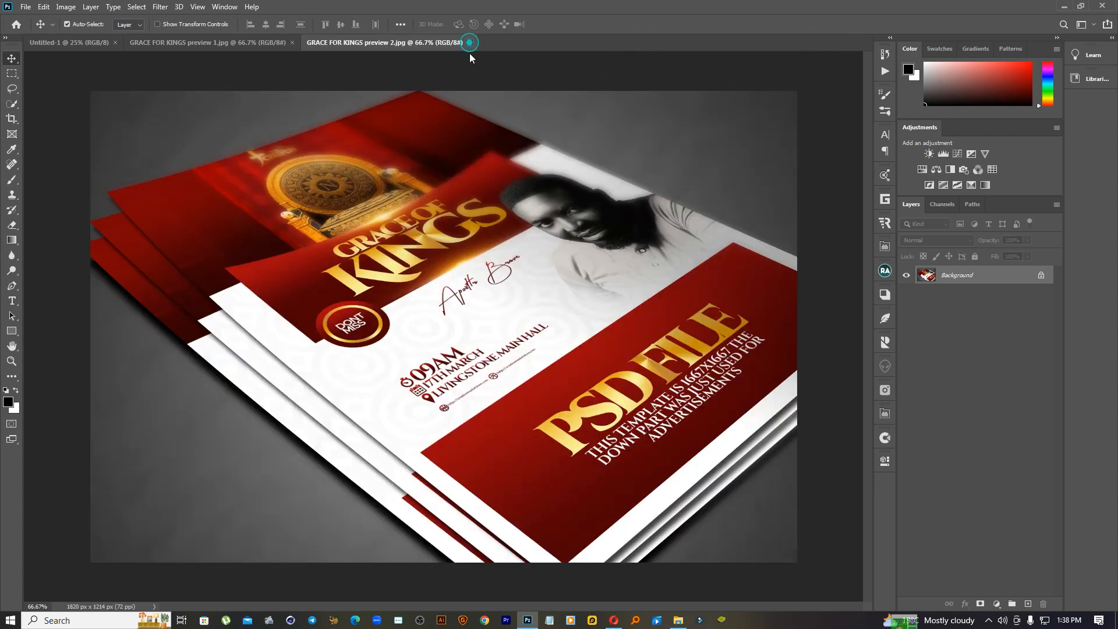
click(469, 42)
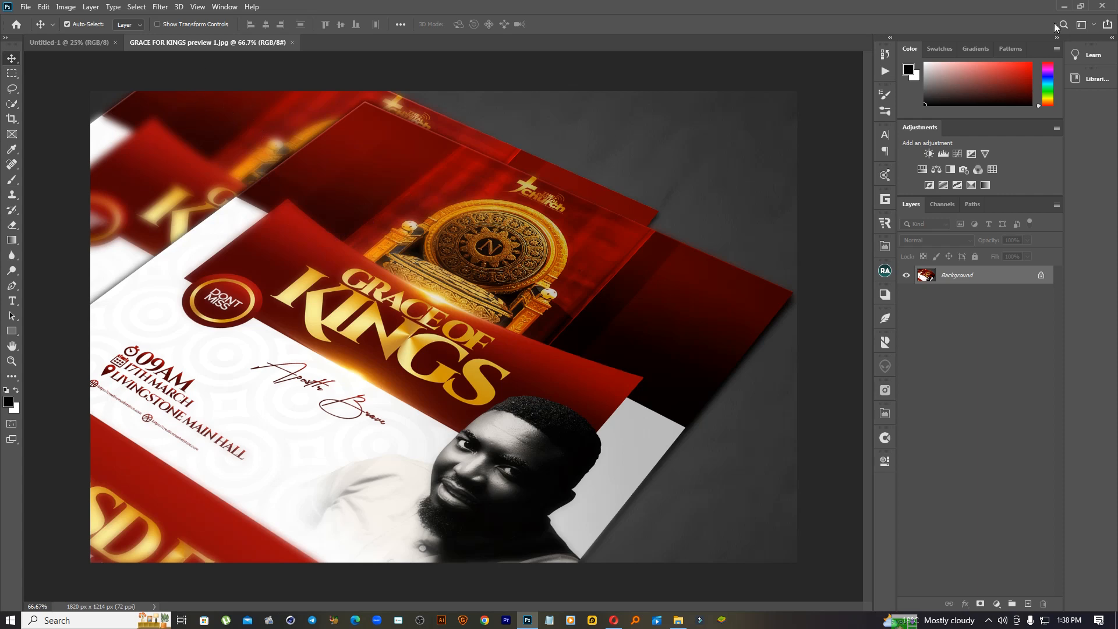
Return to the GRACE FOR KINGS folder, refresh it and open GRACE FOR KINGS.psd in Photoshop.
click(1059, 7)
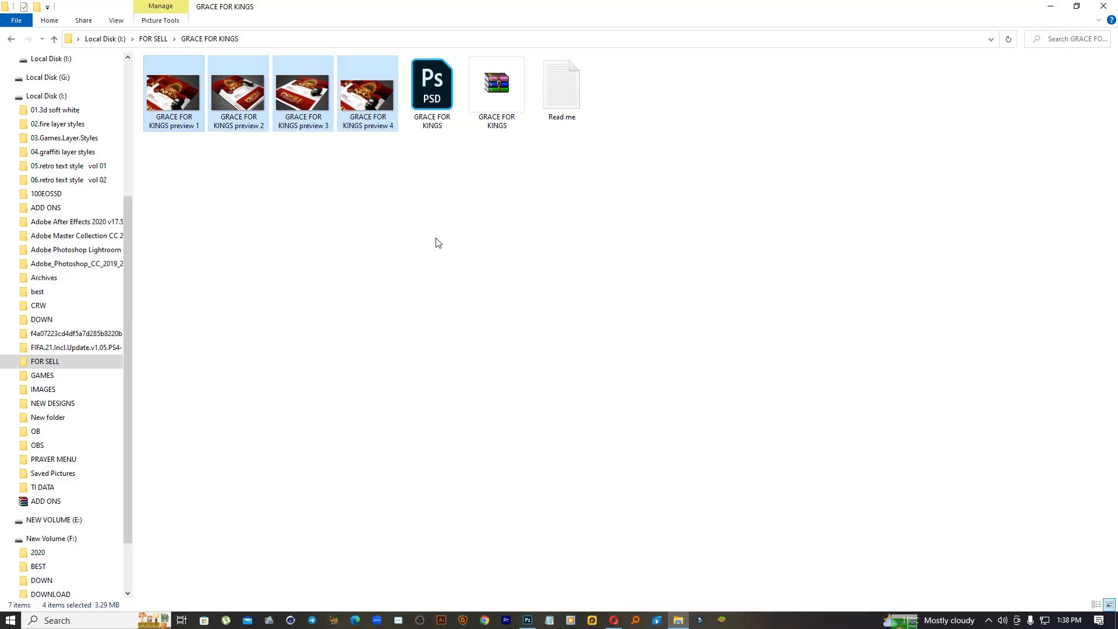
right_click(436, 240)
click(466, 285)
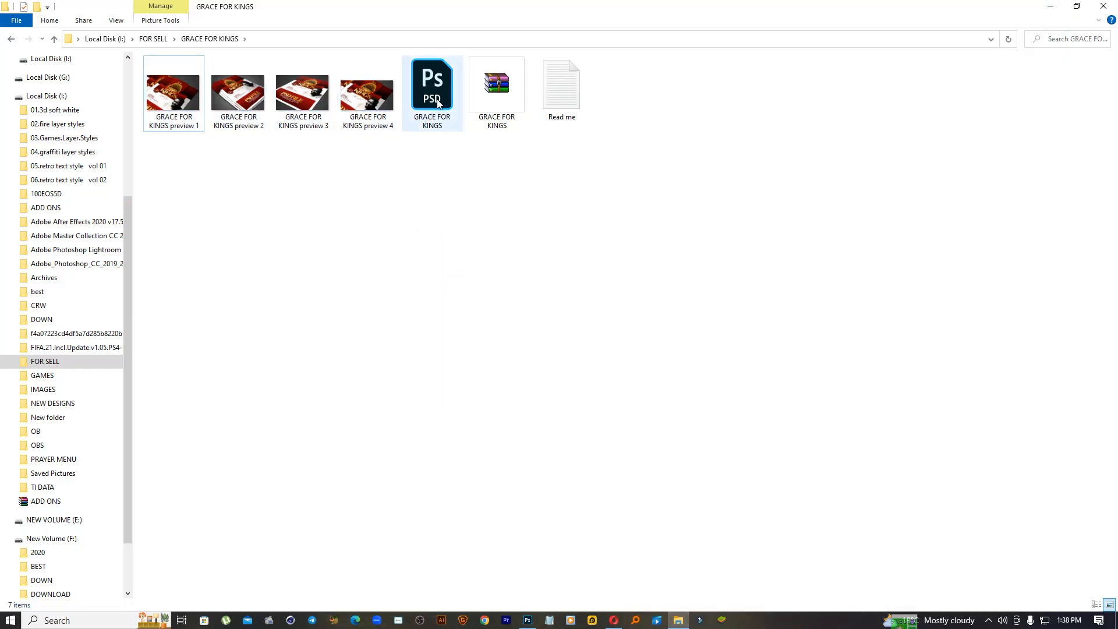
drag(429, 82, 711, 48)
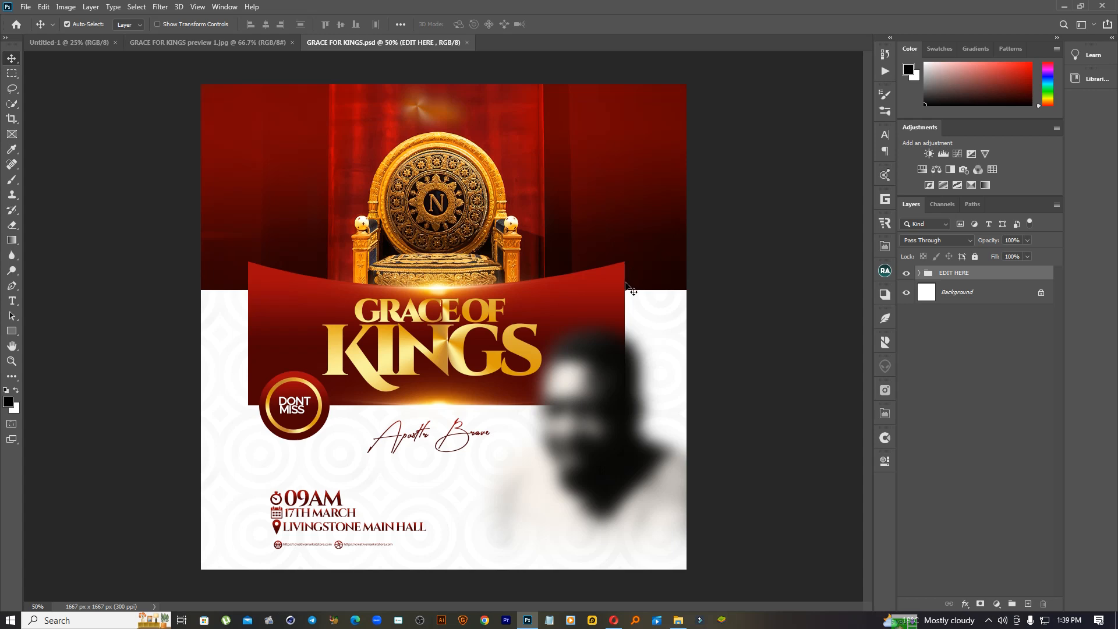
Compare the flyer in GRACE FOR KINGS.psd with the mockup in GRACE FOR KINGS preview 1.jpg.
click(215, 41)
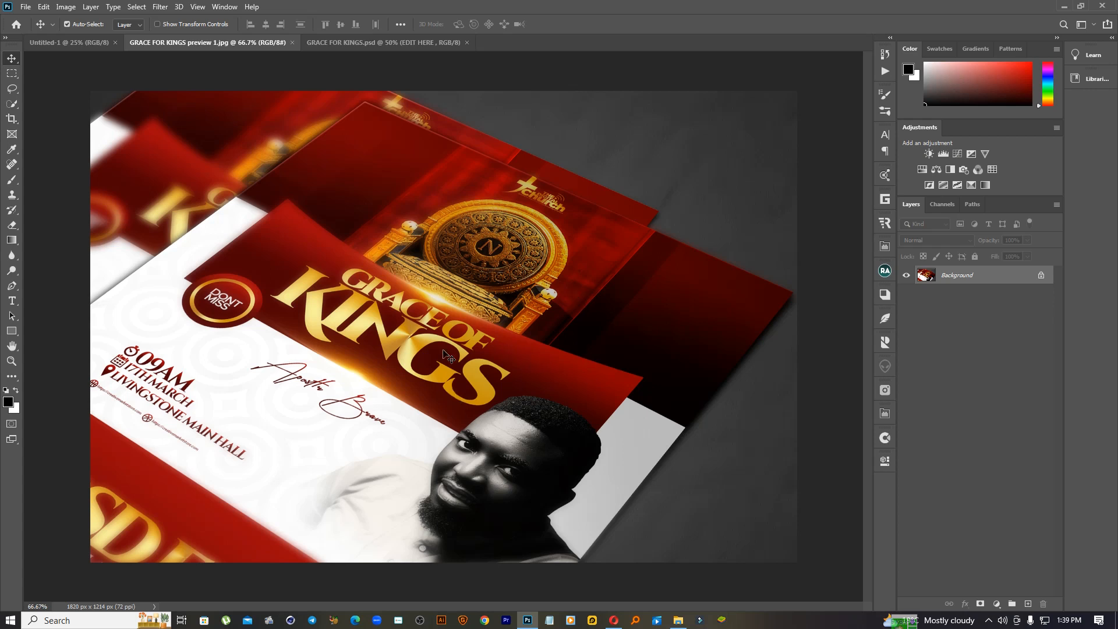
click(384, 43)
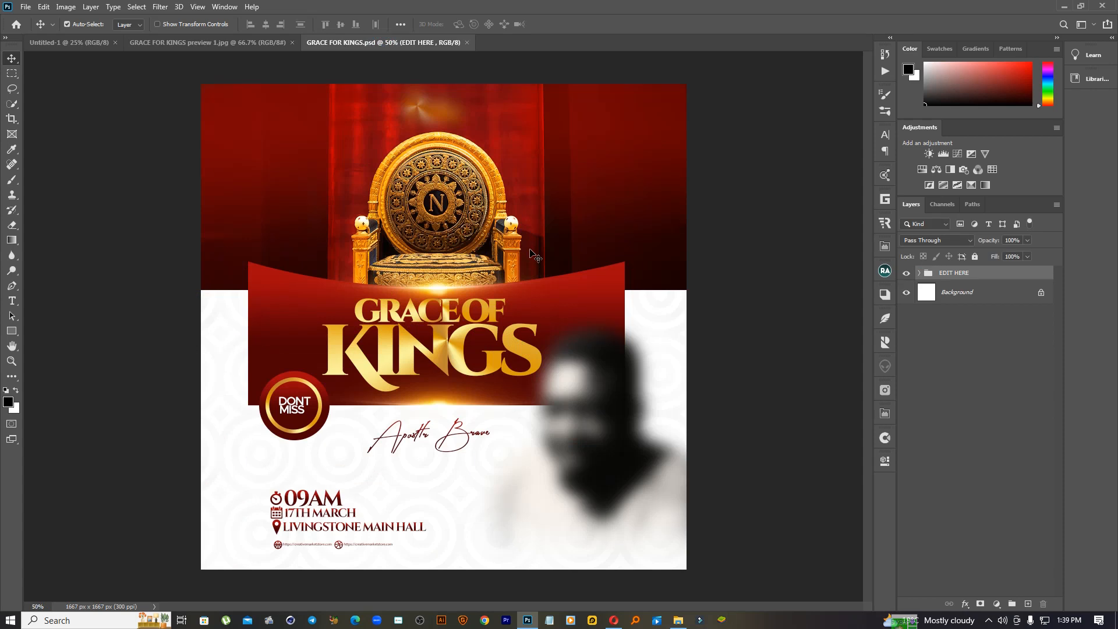
click(251, 45)
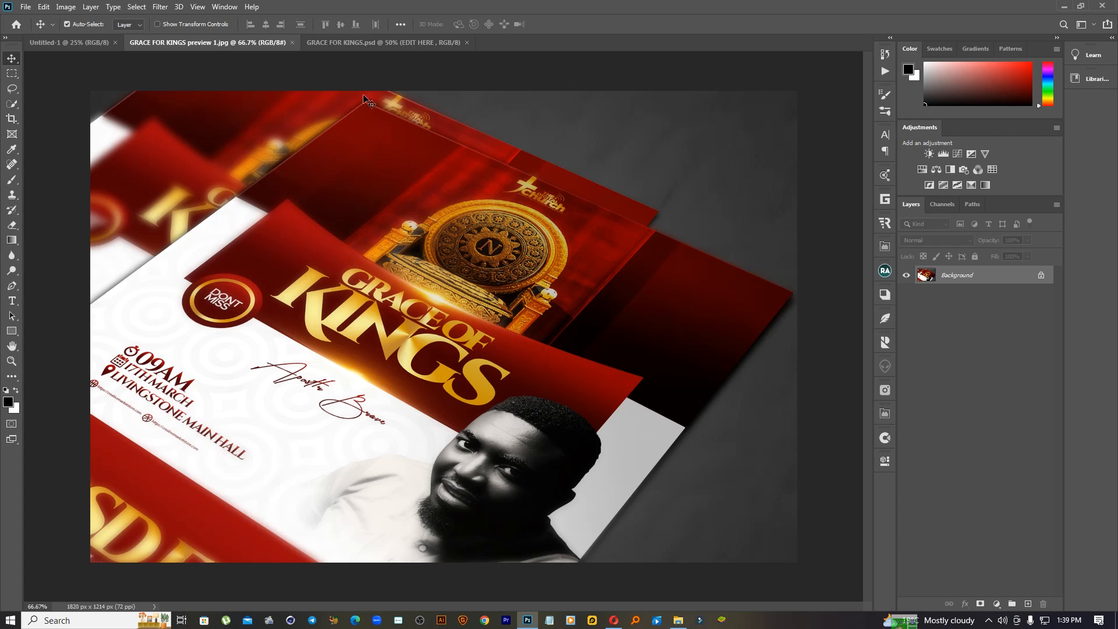
click(361, 42)
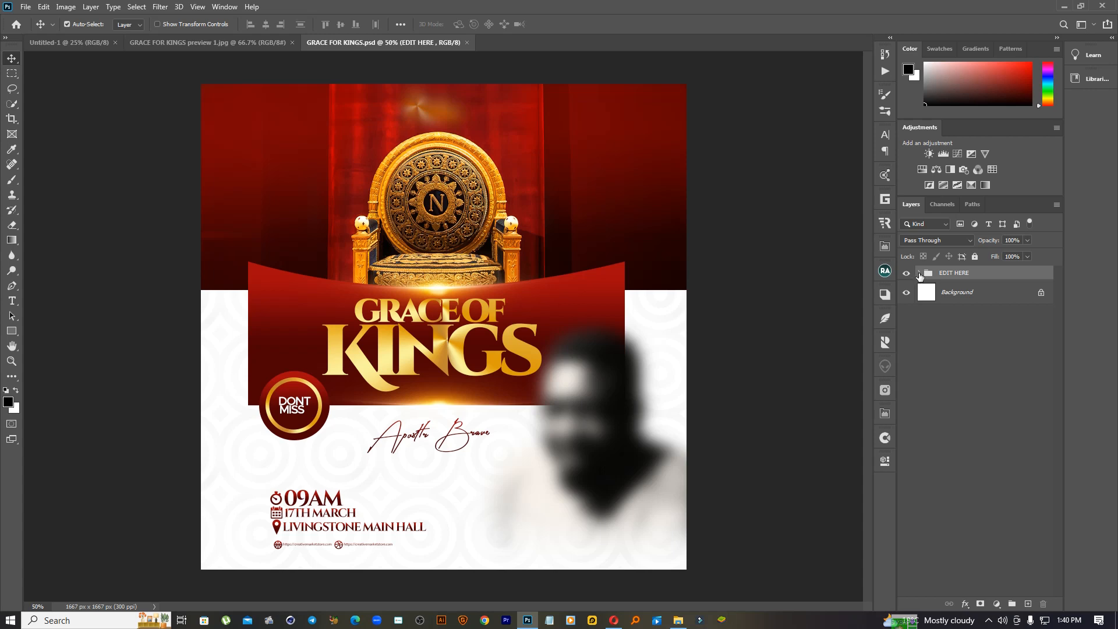
Expand the EDIT HERE and TEXT groups and hide the SOCIAL MEDIA and PREACHERS NAMES groups.
click(919, 273)
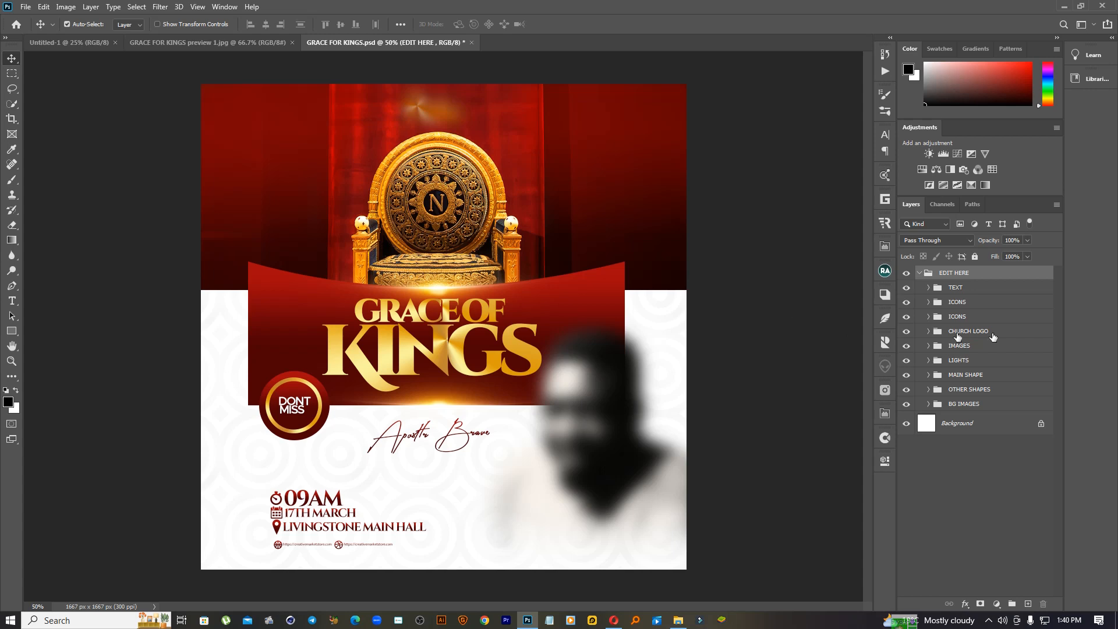
click(928, 287)
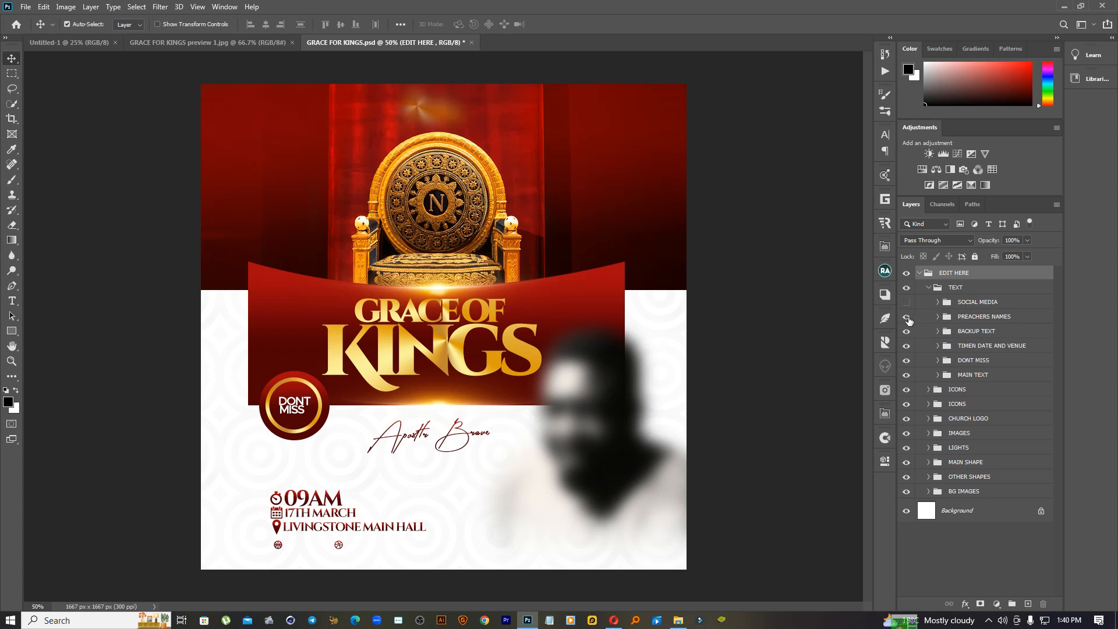
click(906, 317)
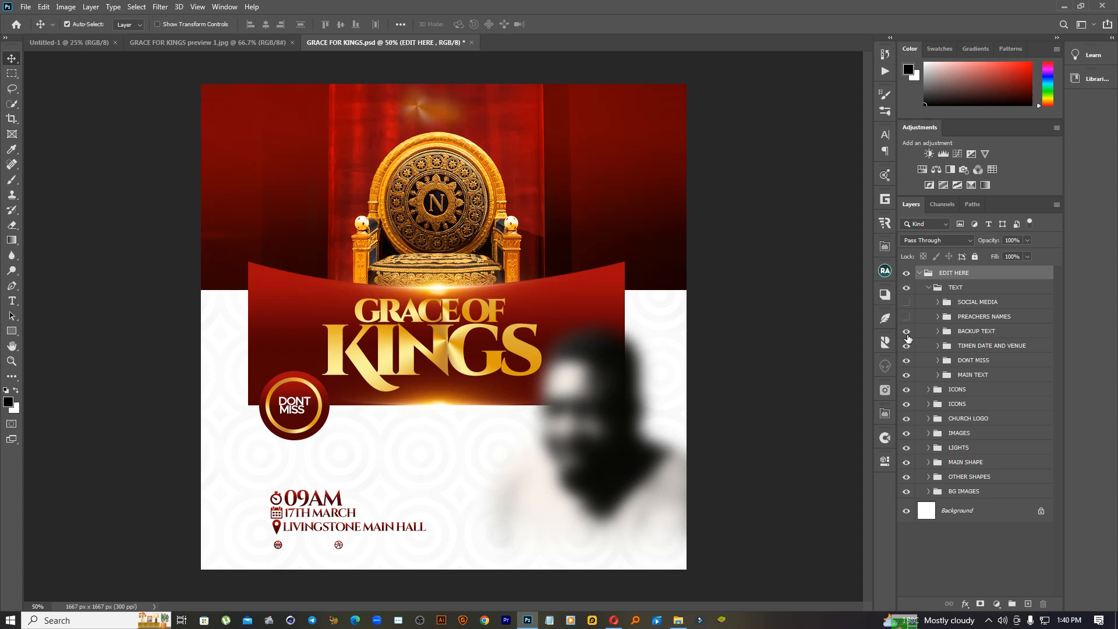
Inspect the BACKUP TEXT group by toggling its visibility and briefly showing its Kings copy layer.
click(907, 335)
click(907, 331)
click(907, 331)
click(907, 332)
click(907, 331)
click(938, 332)
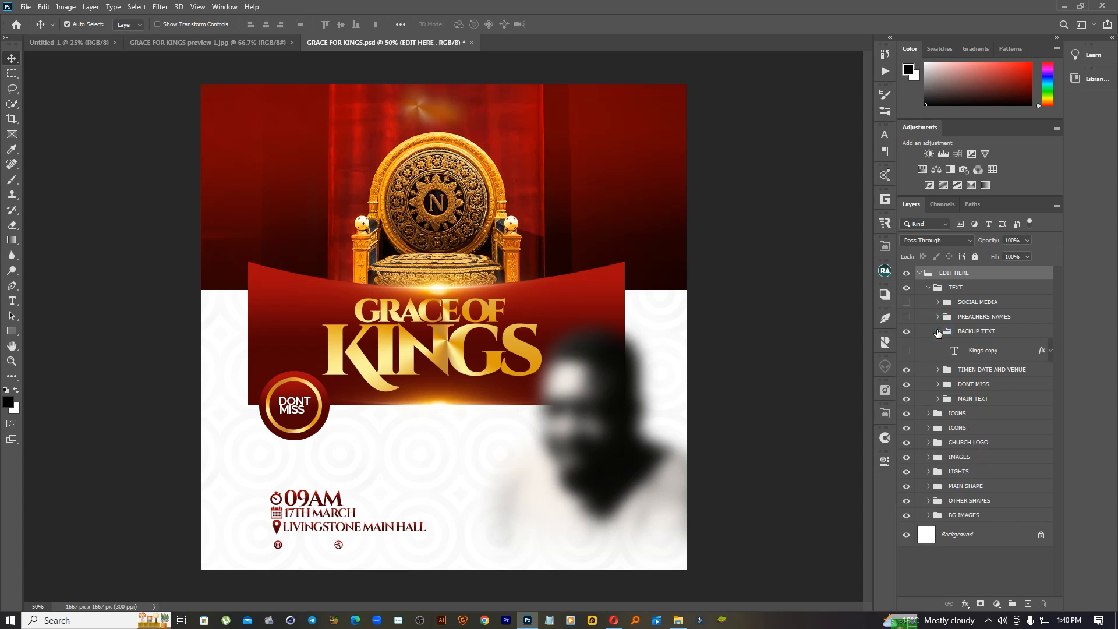
click(904, 354)
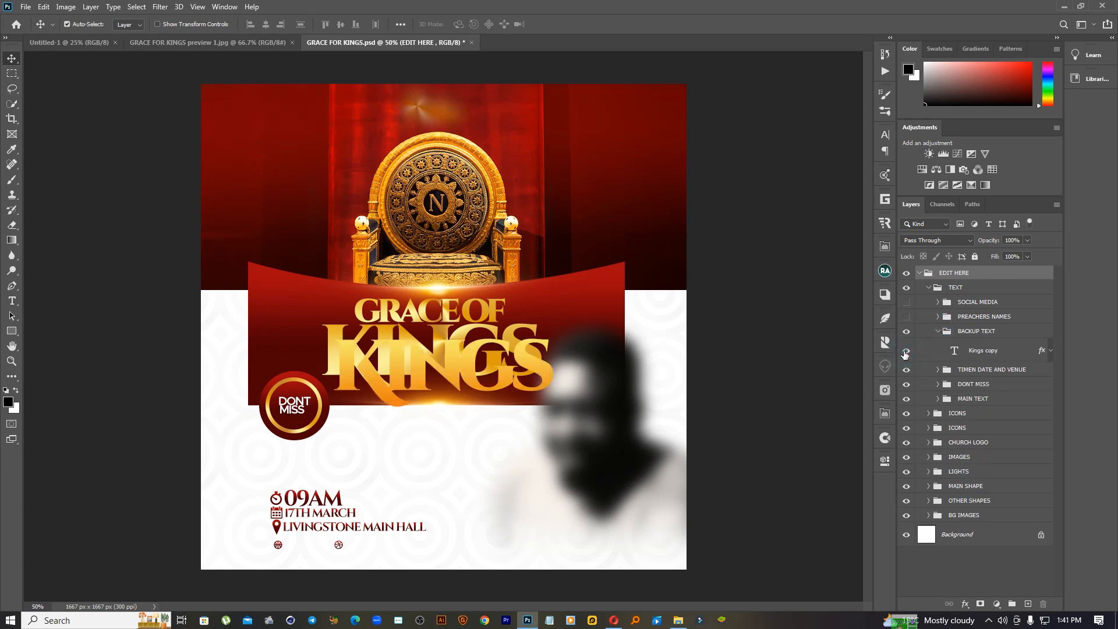
click(905, 354)
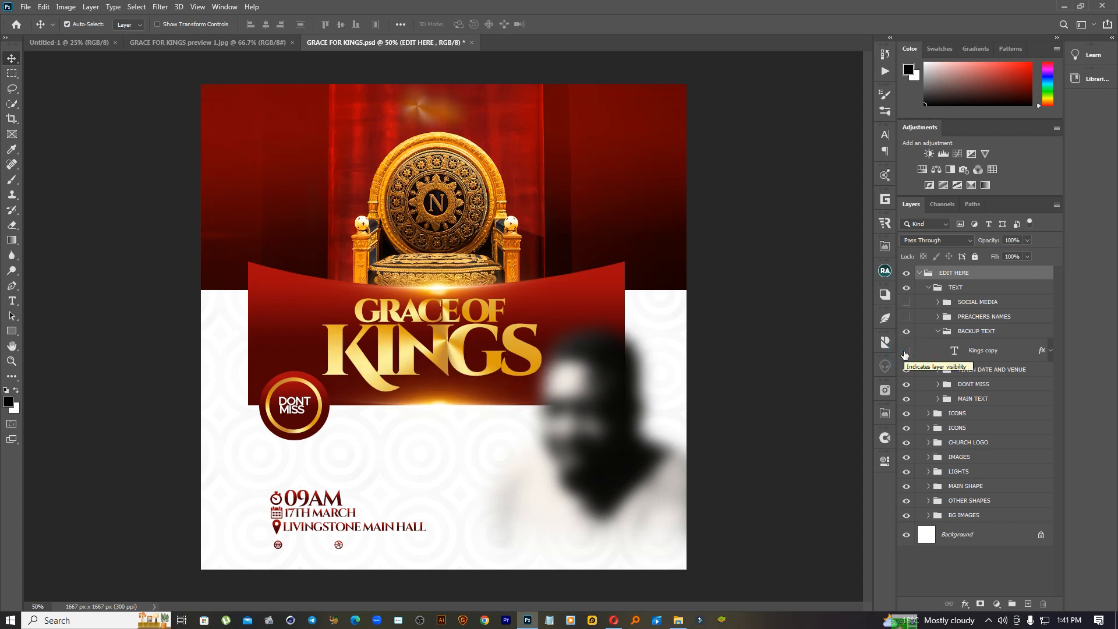
click(937, 331)
Hide the BACKUP TEXT, TIMEN DATE AND VENUE, and DONT MISS groups within the TEXT group.
click(907, 332)
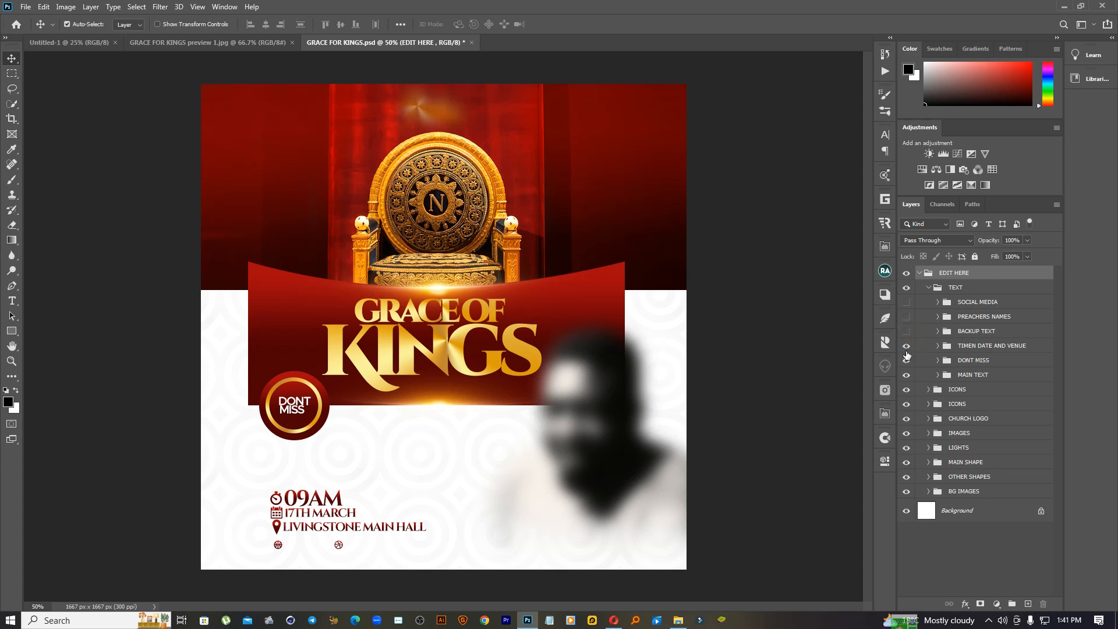
click(905, 347)
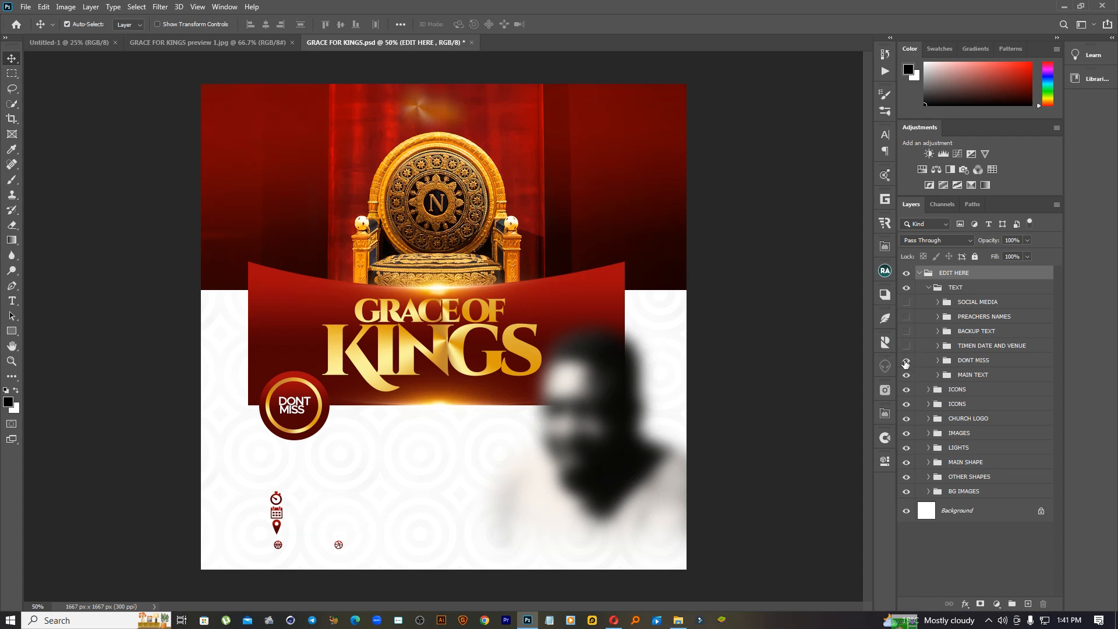
click(905, 362)
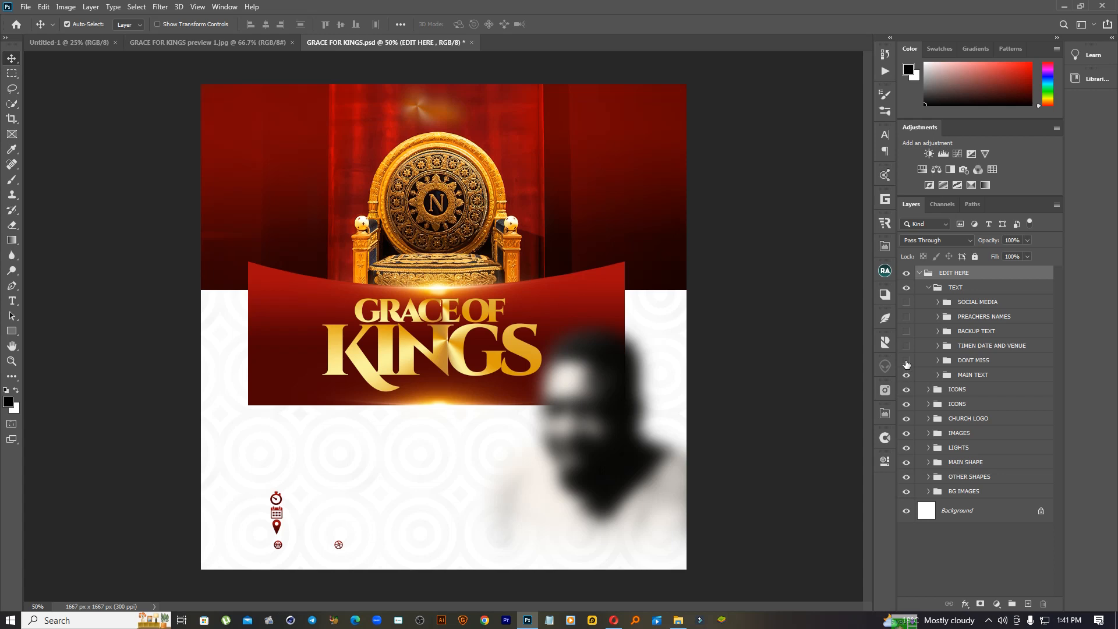
Inspect the MAIN TEXT group by toggling its visibility and expanding it to show its text layers.
click(906, 376)
click(906, 377)
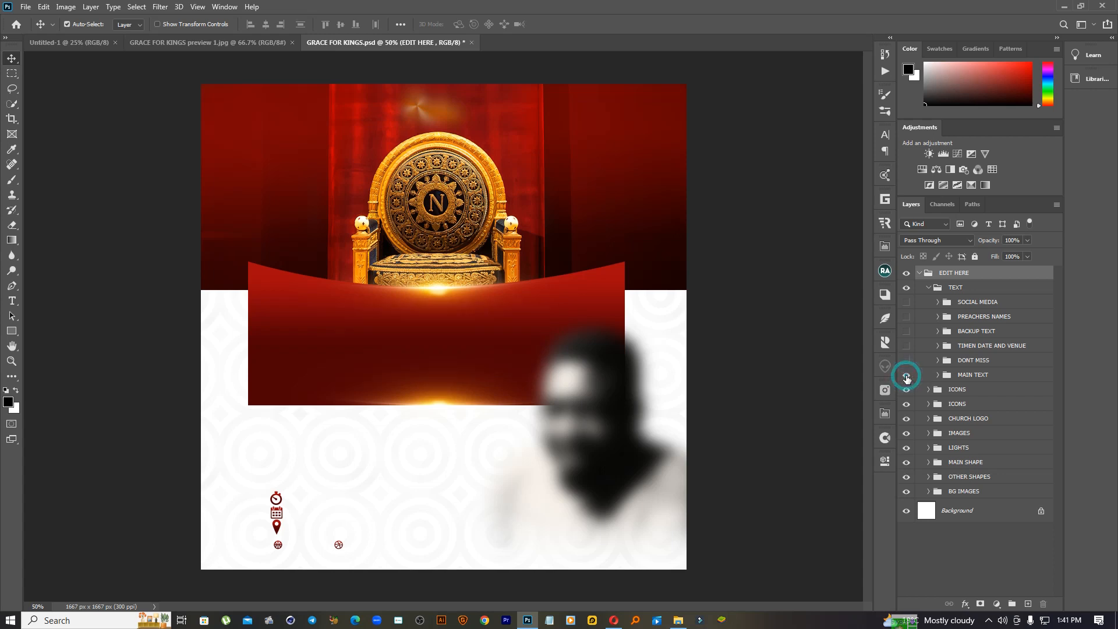
click(937, 374)
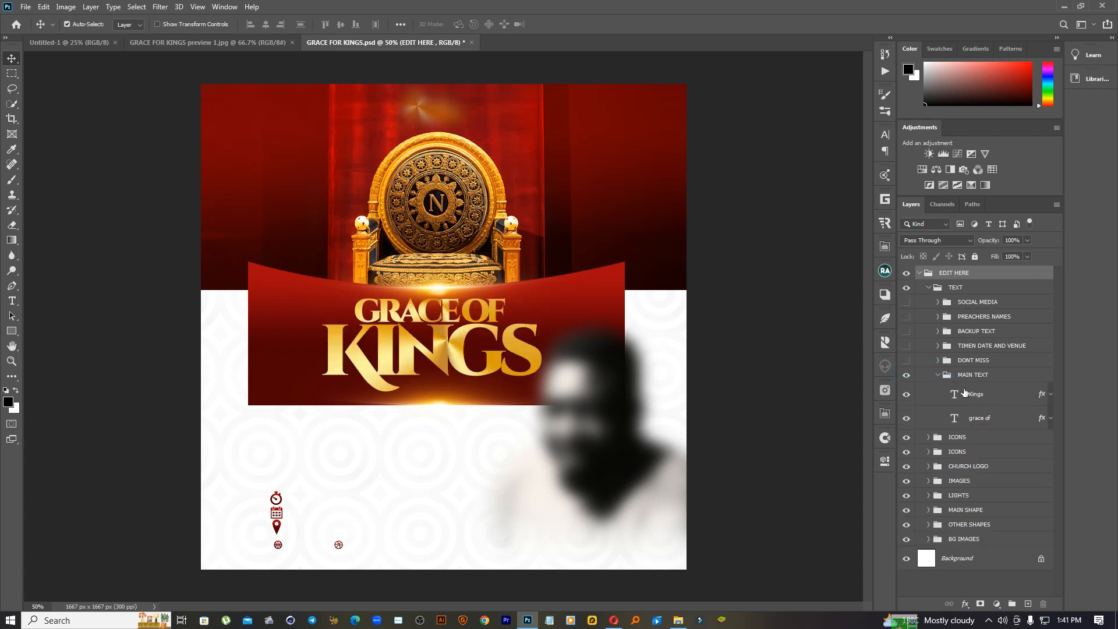
Make all hidden subgroups of the TEXT group visible again and collapse the layer groups up to EDIT HERE.
click(937, 374)
mouse_move(906, 301)
mouse_down()
mouse_move(905, 364)
mouse_move(924, 312)
mouse_up()
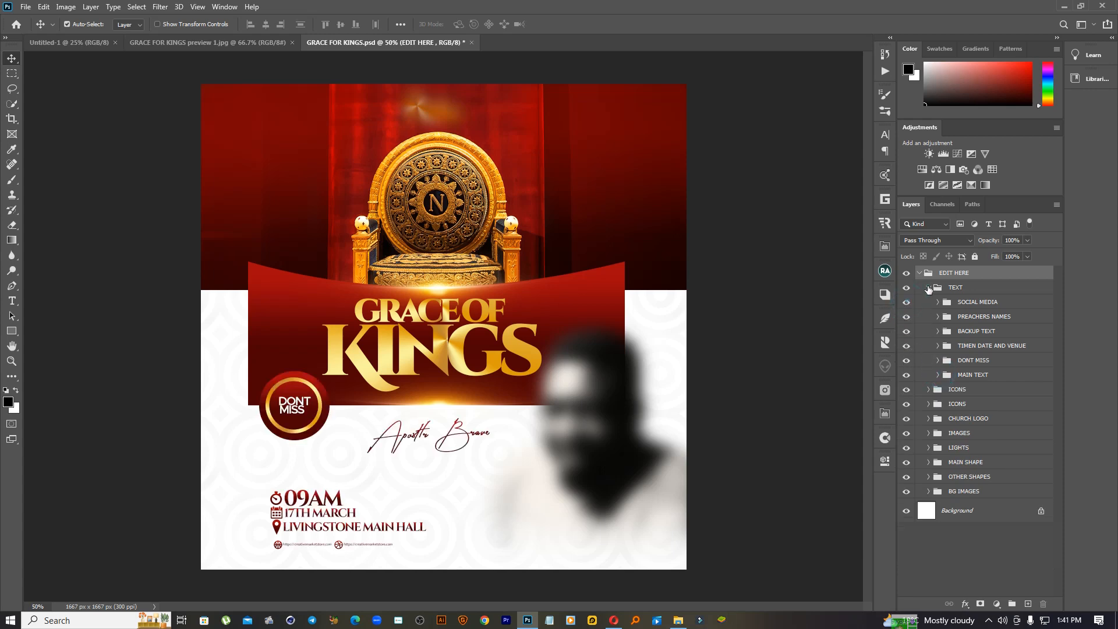
click(918, 273)
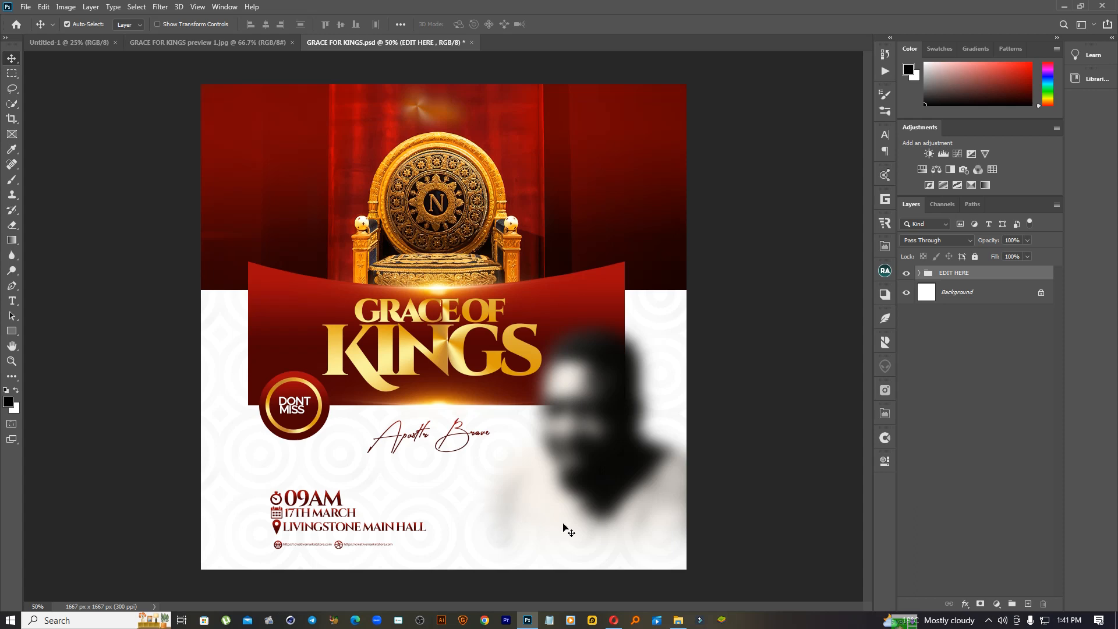
Switch to File Explorer and open the 2020 folder on New Volume (F:).
click(678, 620)
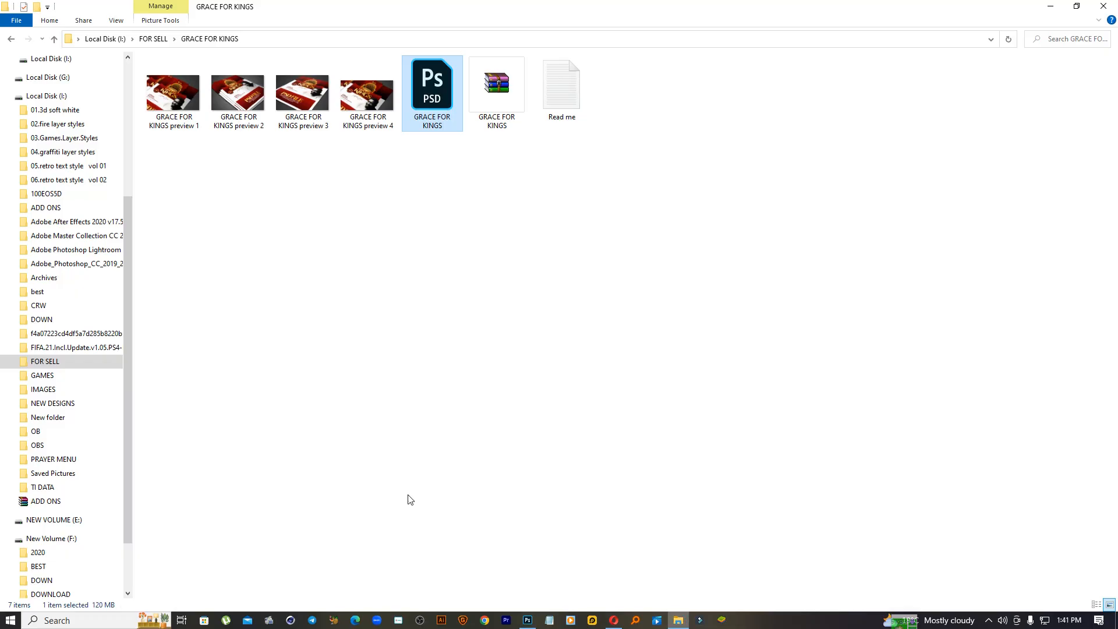
scroll(50, 378, up, 3)
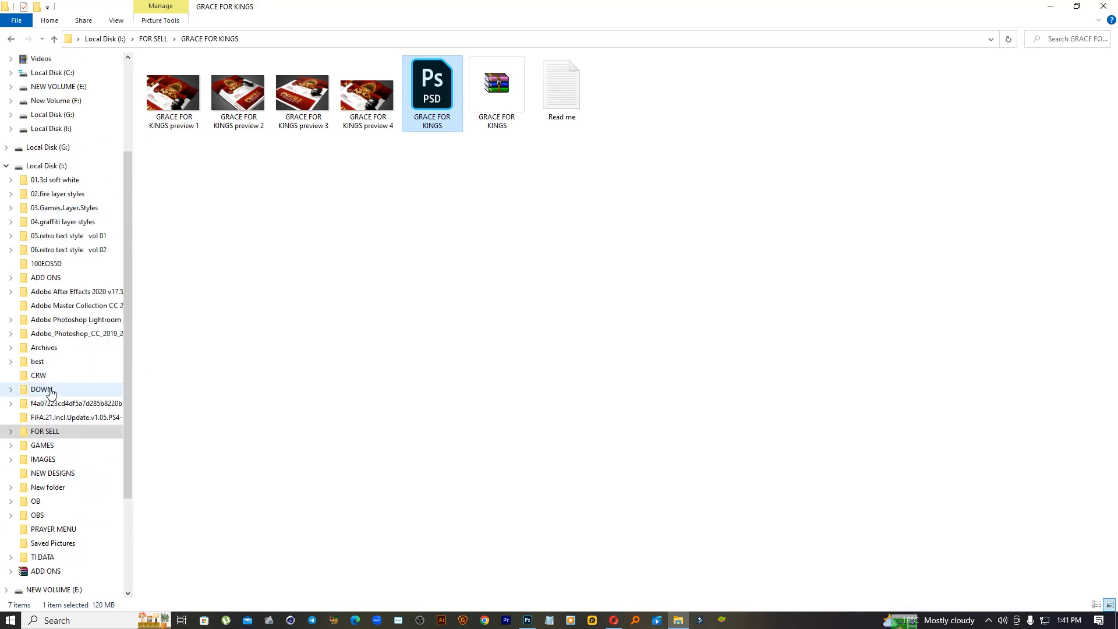
scroll(64, 466, down, 5)
click(38, 473)
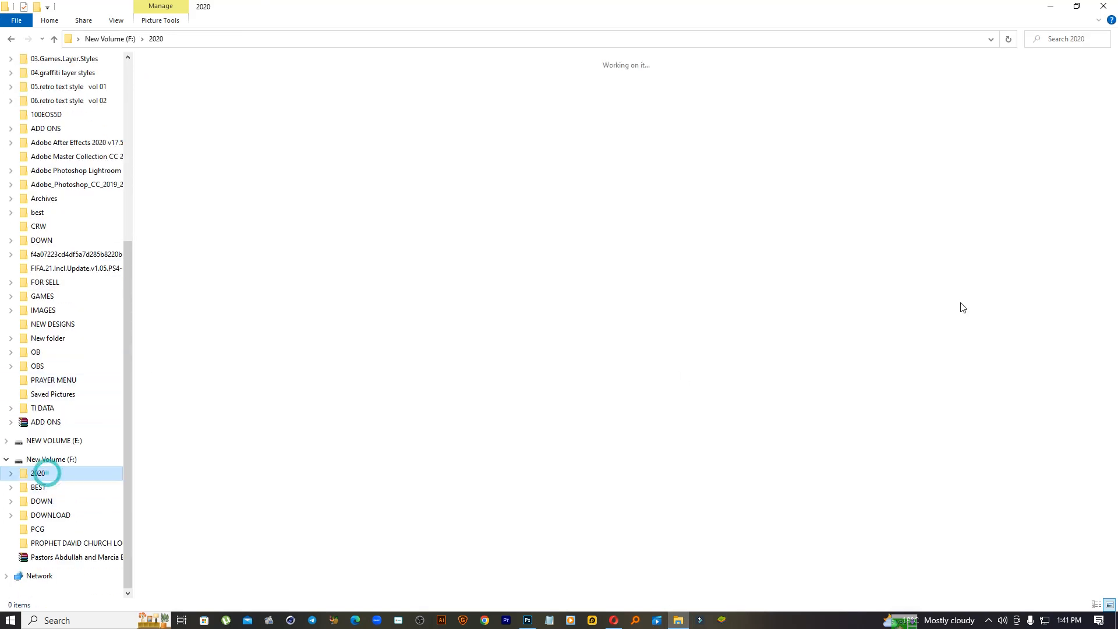
Jump through the 2020 folder to the files whose names start with D.
click(873, 225)
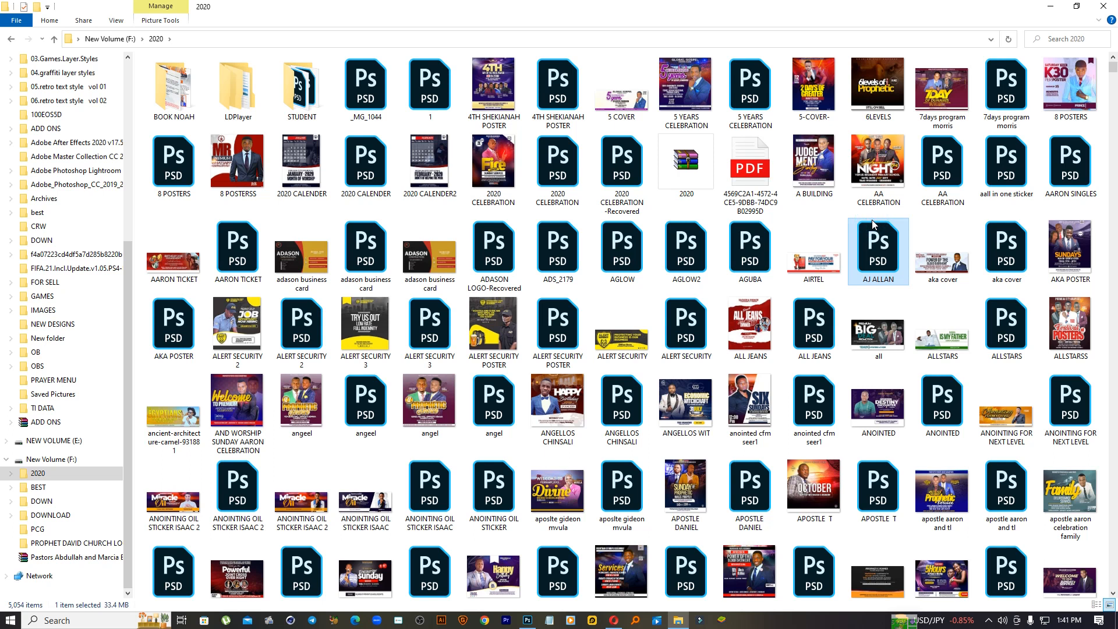
key(d)
key(d)
key(d)
key(d)
key(d)
key(d)
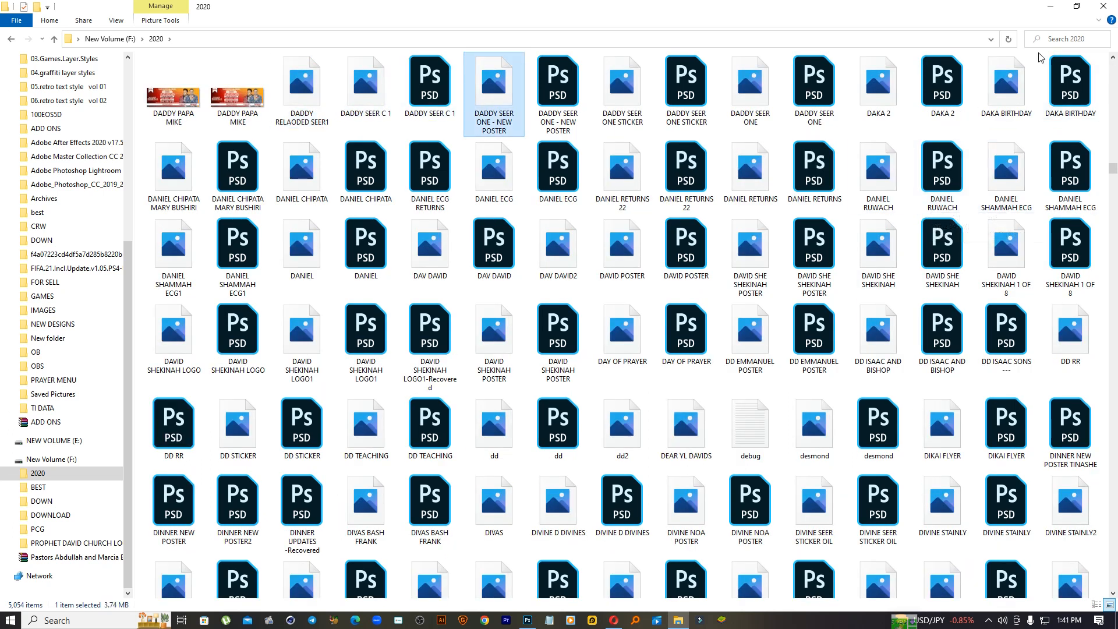
Search the 2020 folder for "dsc".
click(1063, 39)
text(d)
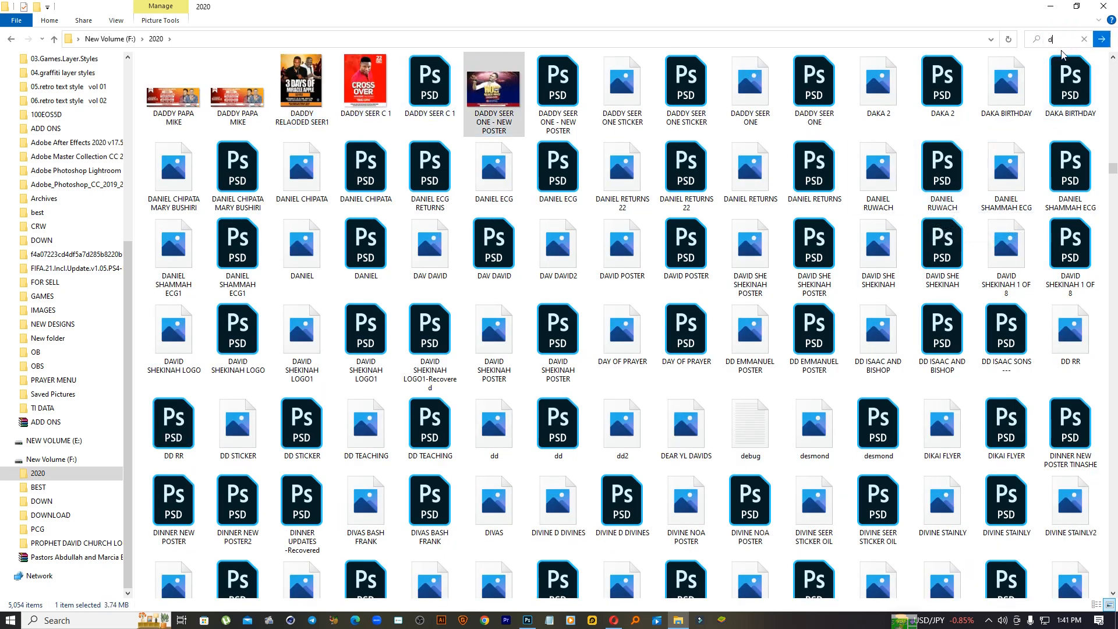
text(sc)
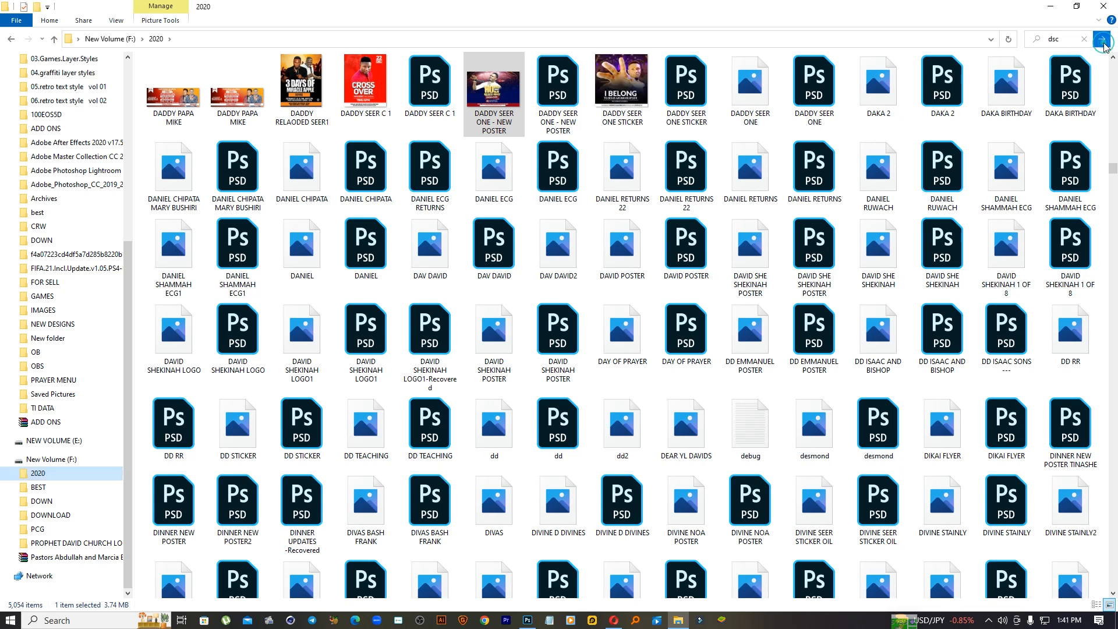
click(1102, 43)
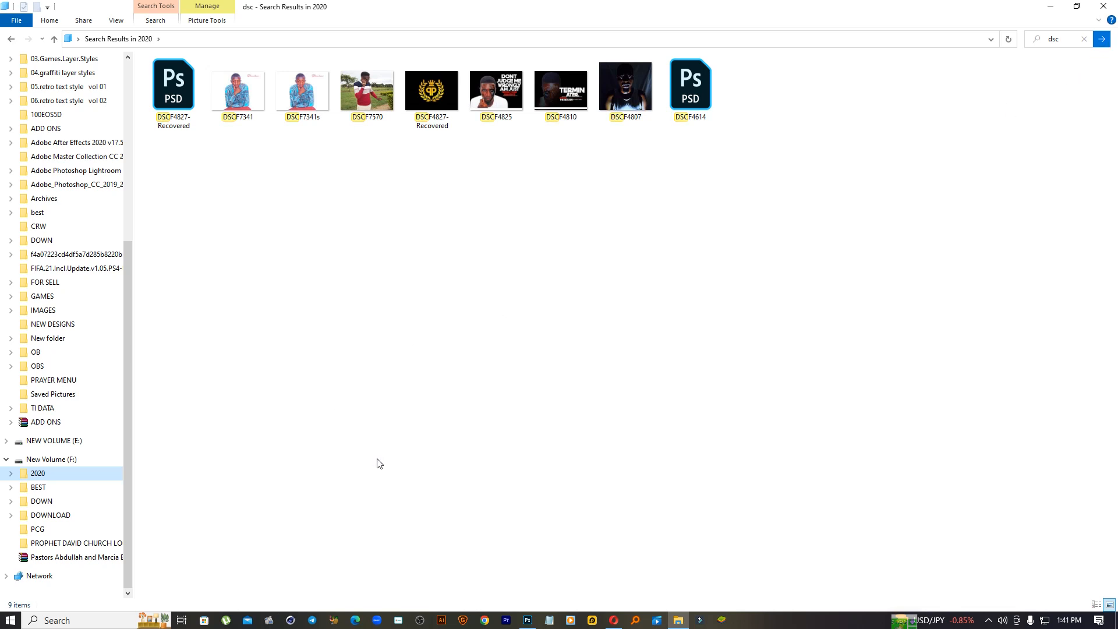
Switch to Everything, search all drives for "dsc", and browse the results to the DSCF image files.
click(636, 621)
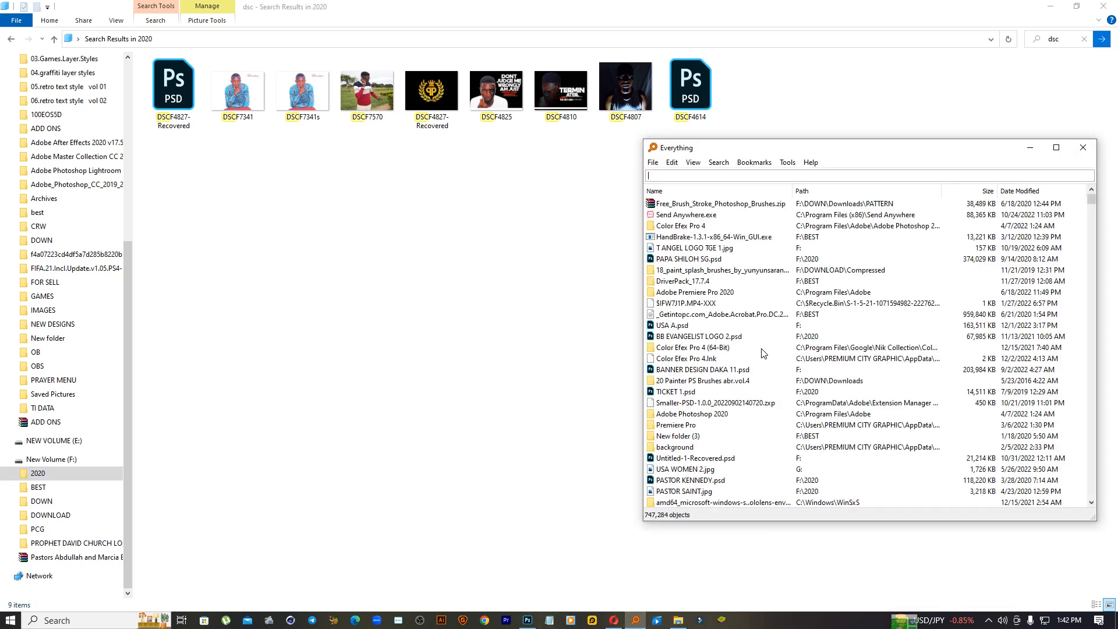
text(dsc)
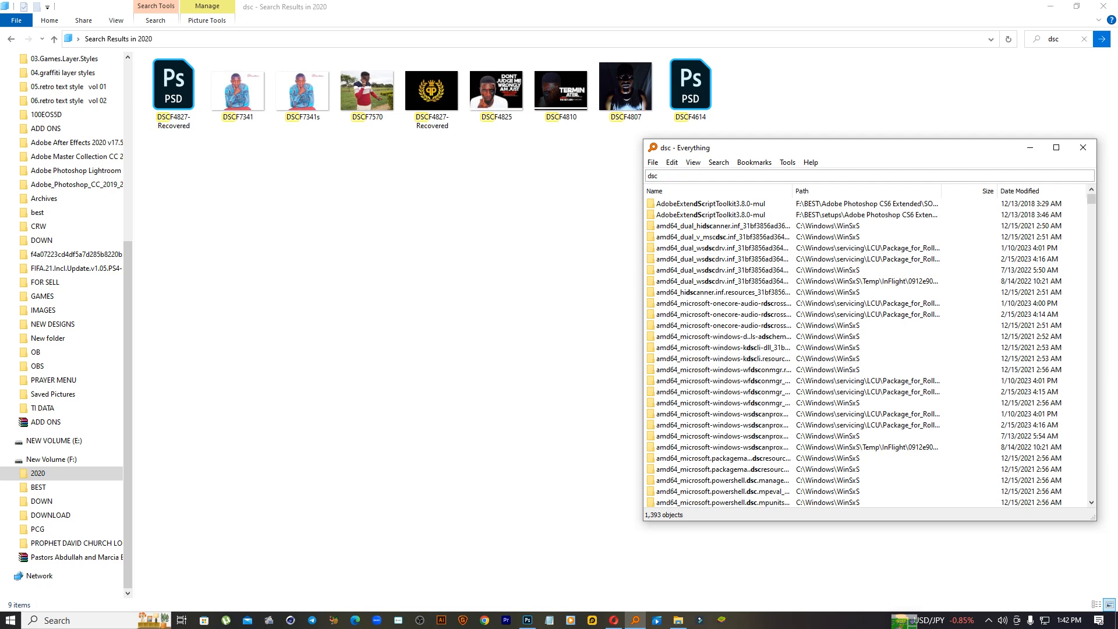
scroll(837, 401, down, 20)
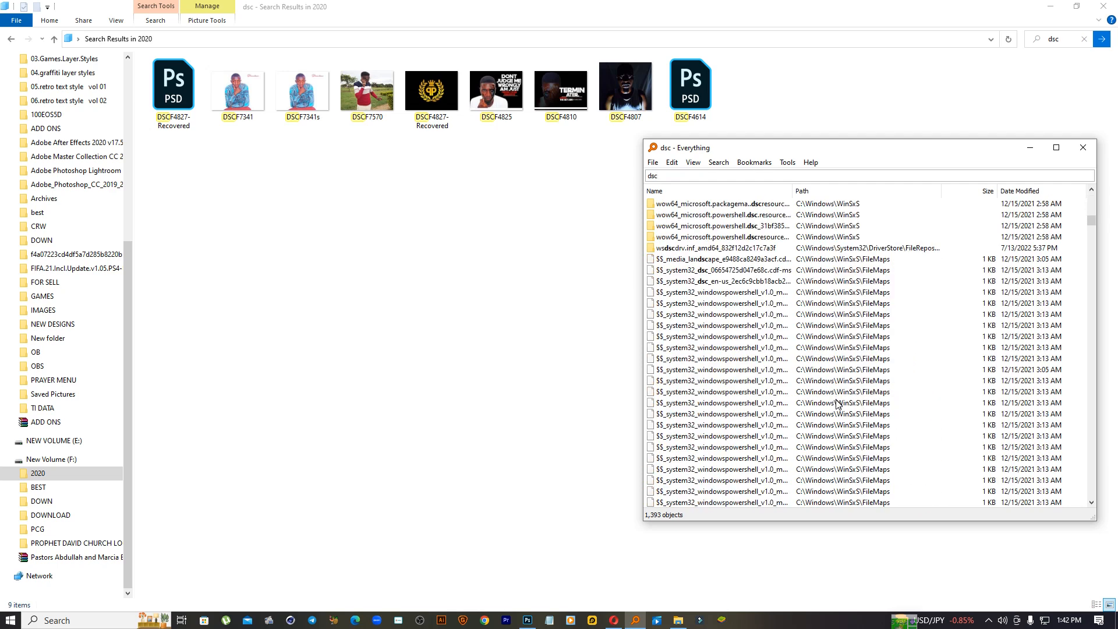
drag(1090, 224, 1091, 297)
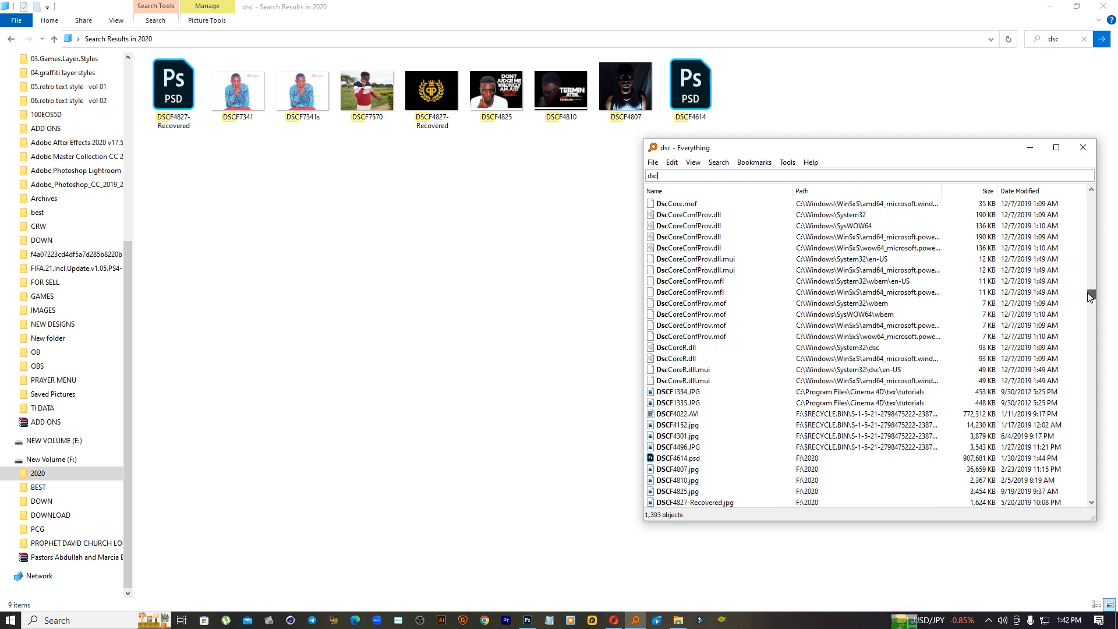
Open the folder containing DSCF1334.JPG from the Everything results, check its contents, and close that folder window.
click(696, 391)
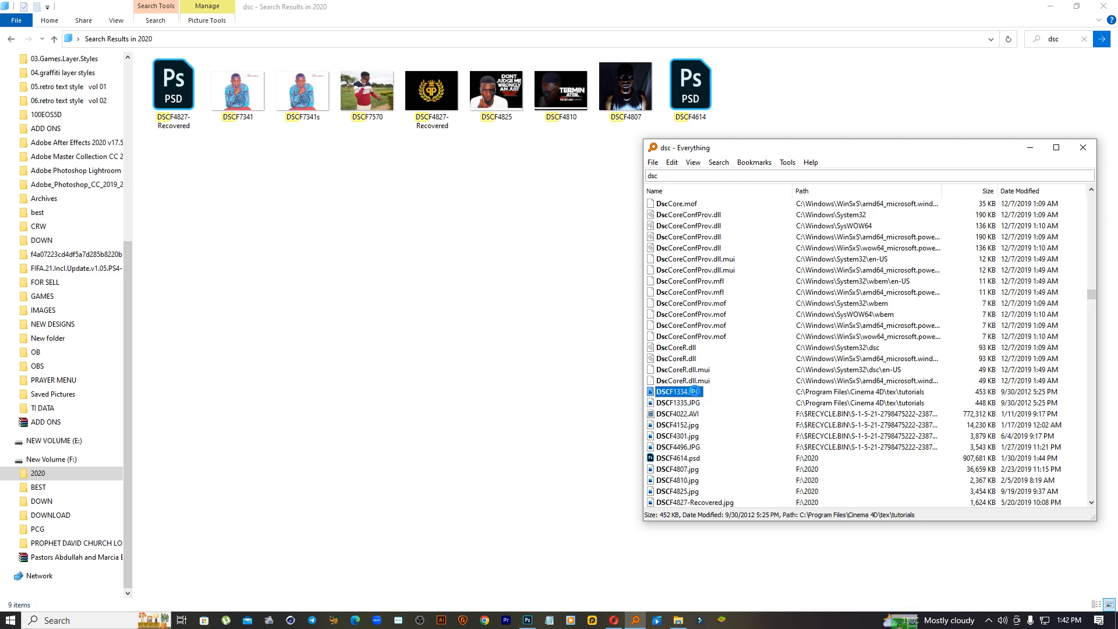
right_click(694, 391)
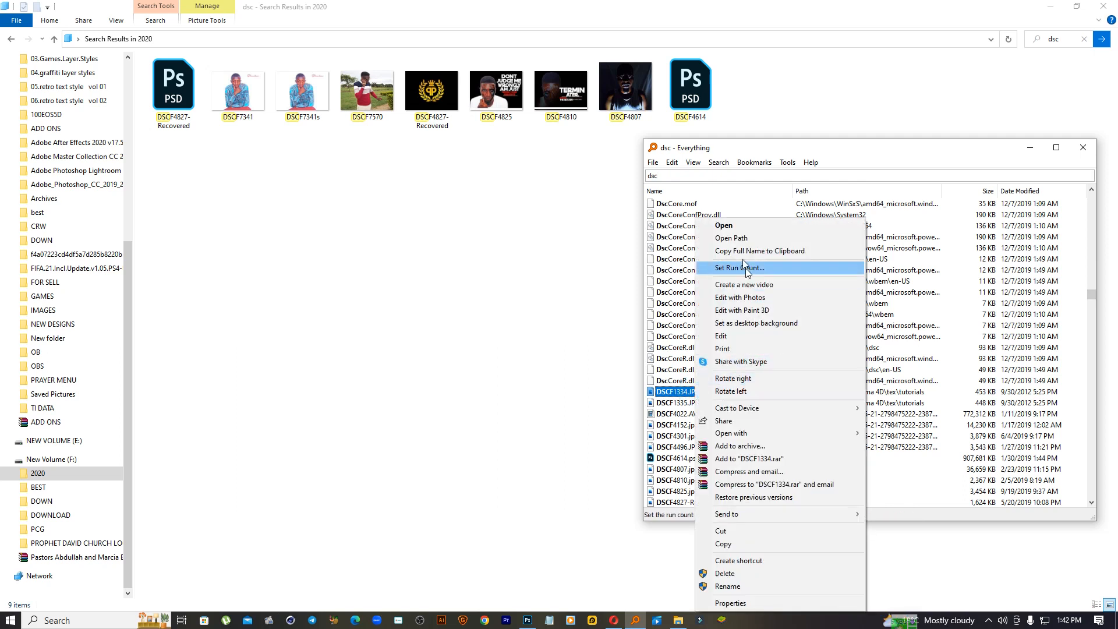
click(732, 238)
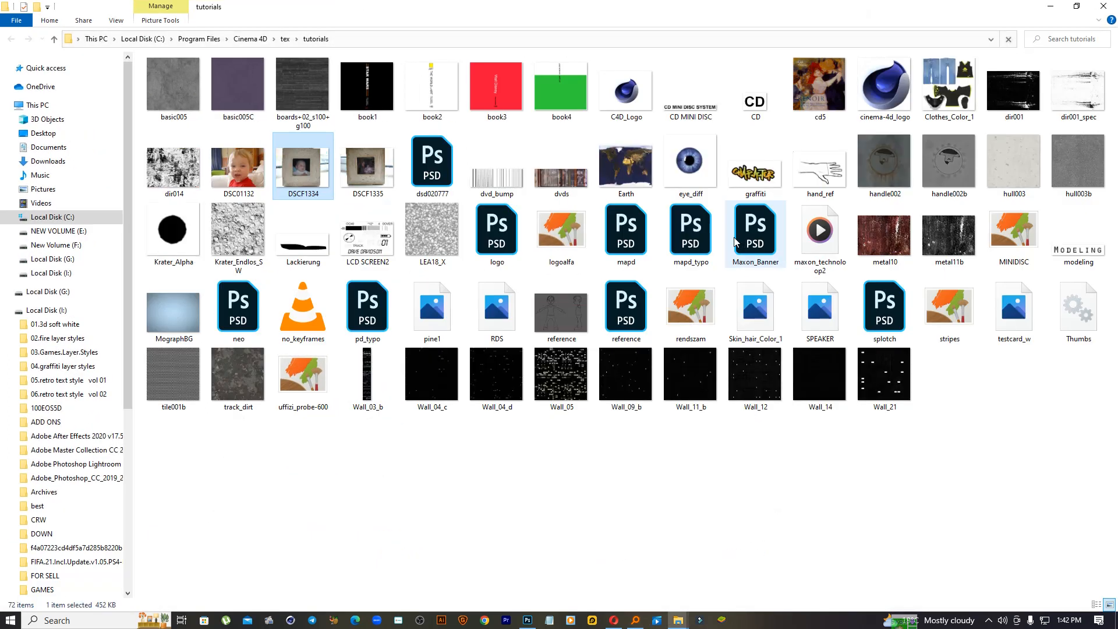
click(1102, 6)
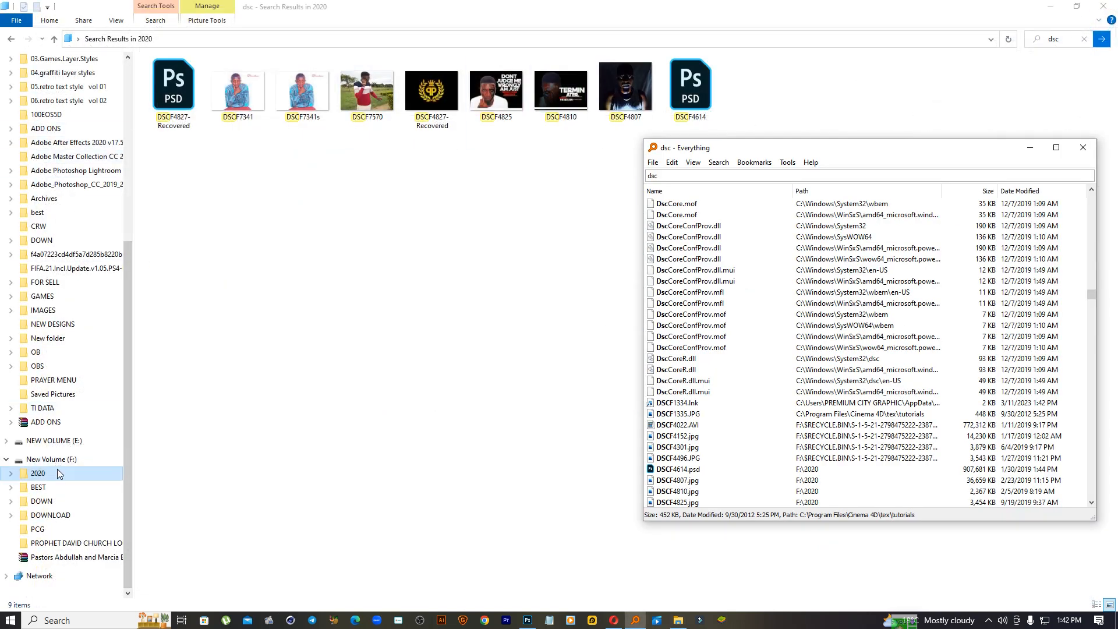
Return to File Explorer and check the drives under This PC, expanding New Volume (F:) and Local Disk (I:) and trying (E:) and (G:).
scroll(57, 472, up, 4)
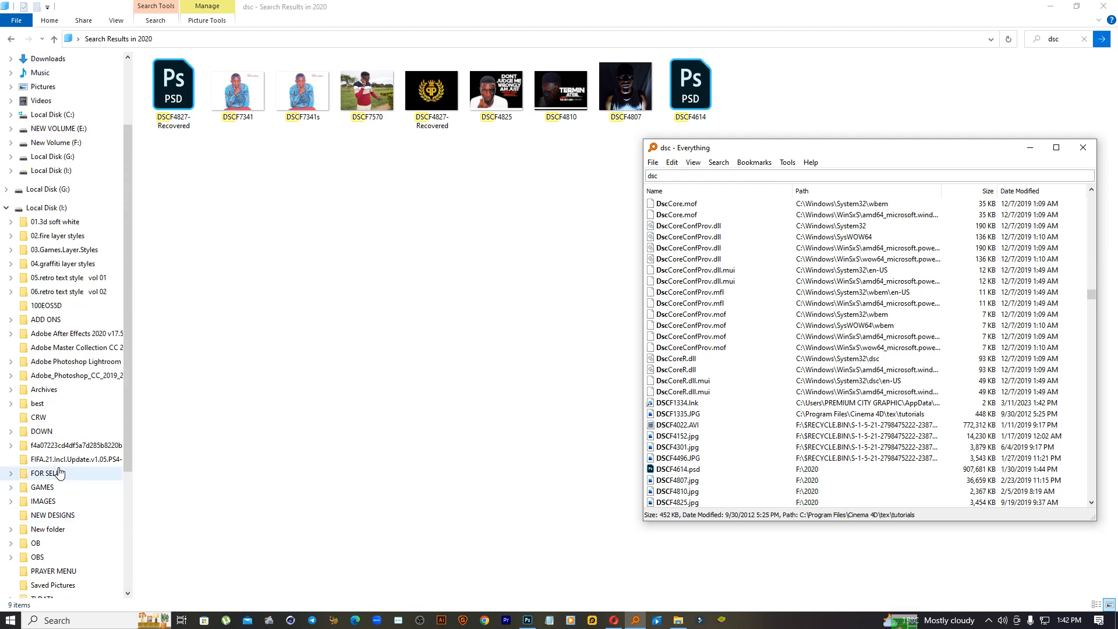
scroll(58, 472, up, 2)
scroll(61, 472, down, 4)
scroll(62, 470, up, 4)
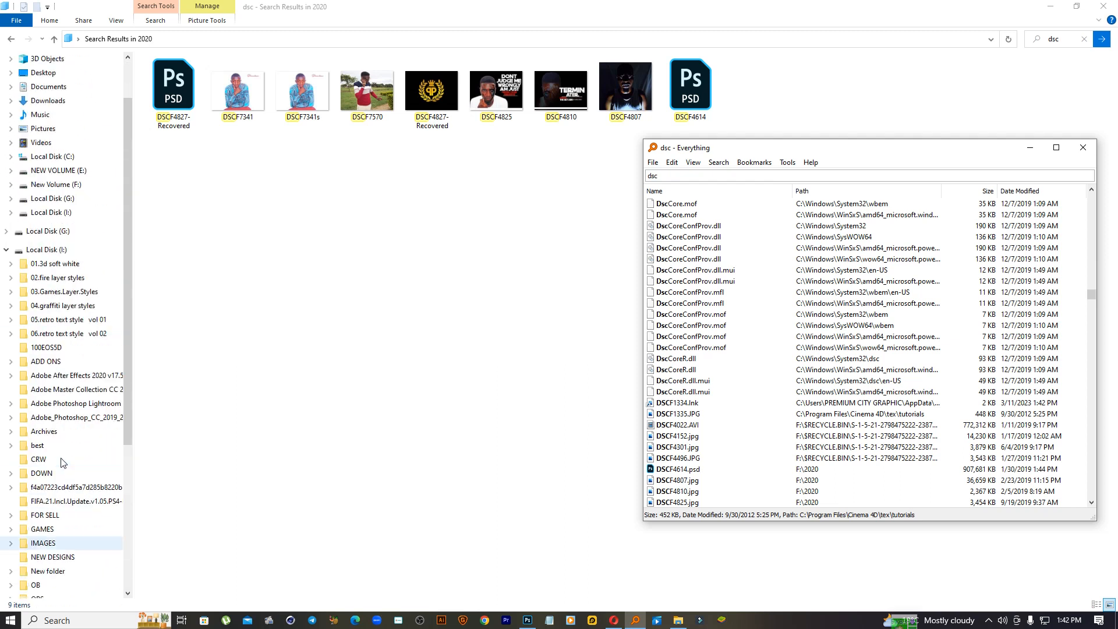
click(10, 184)
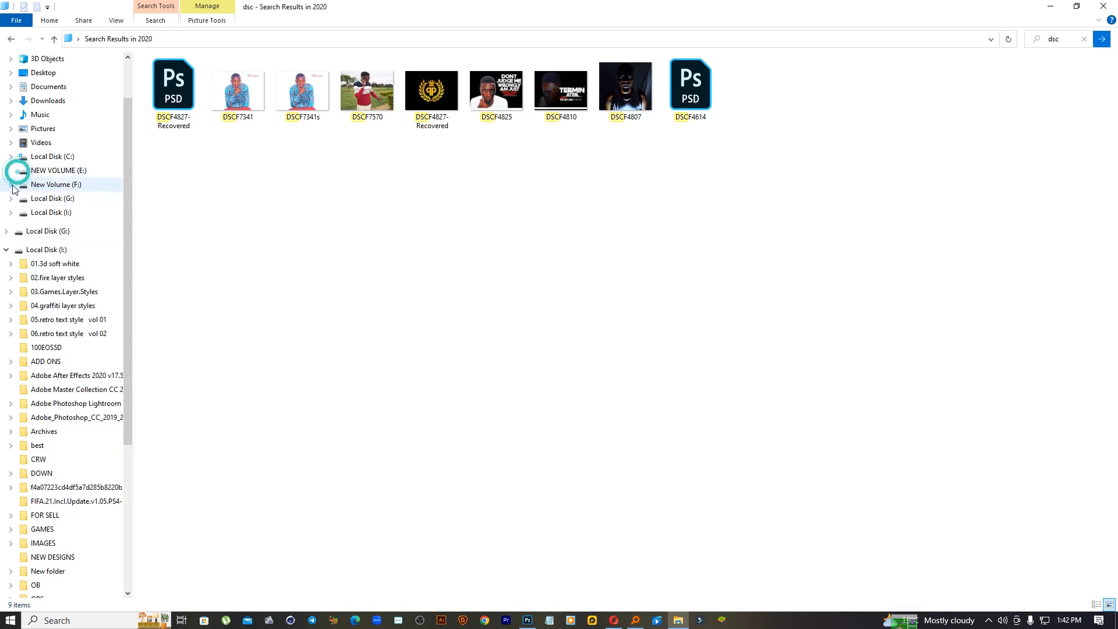
click(11, 184)
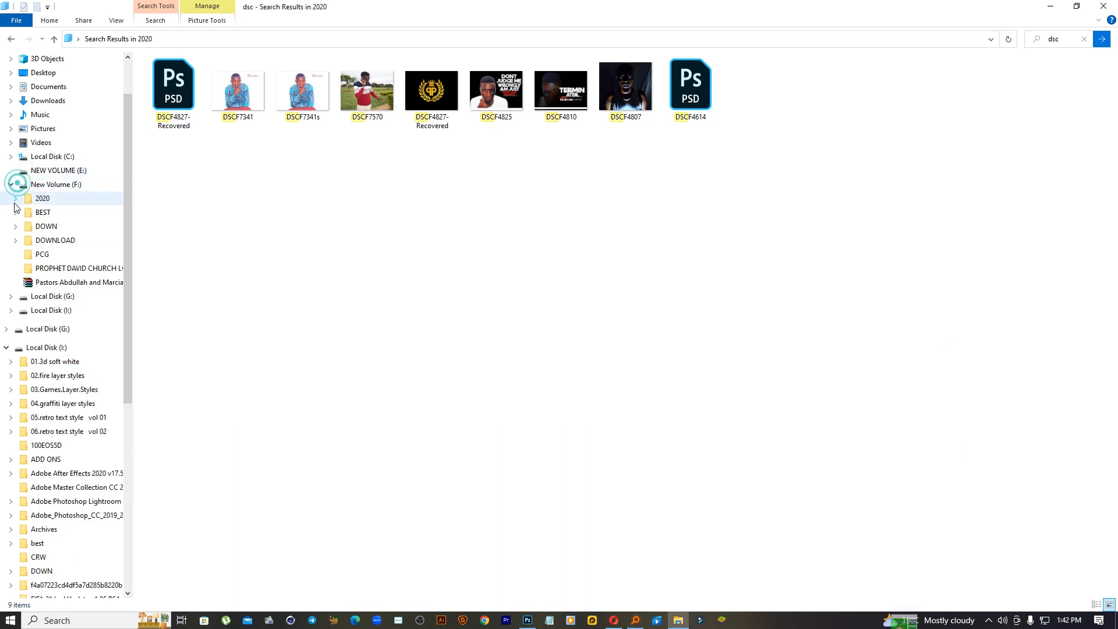
click(11, 309)
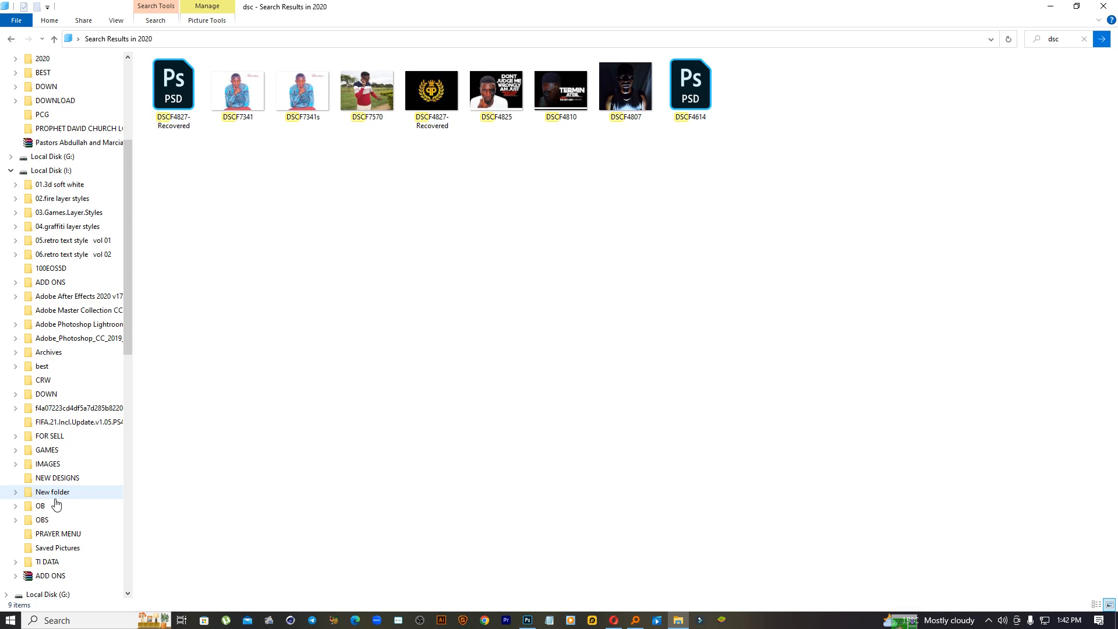
scroll(34, 312, up, 3)
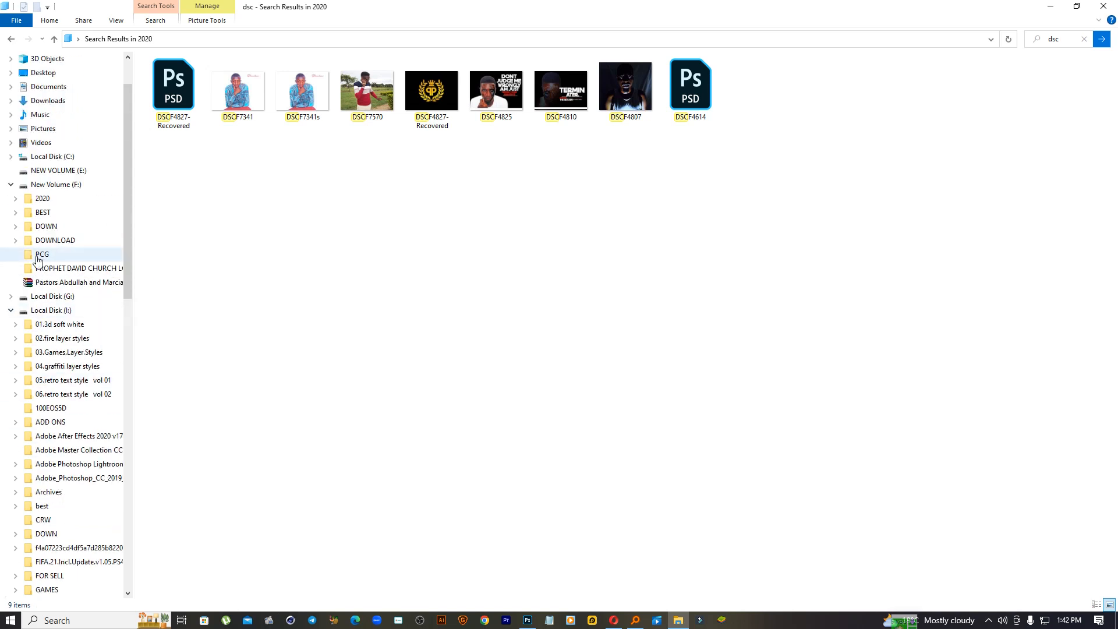
click(11, 297)
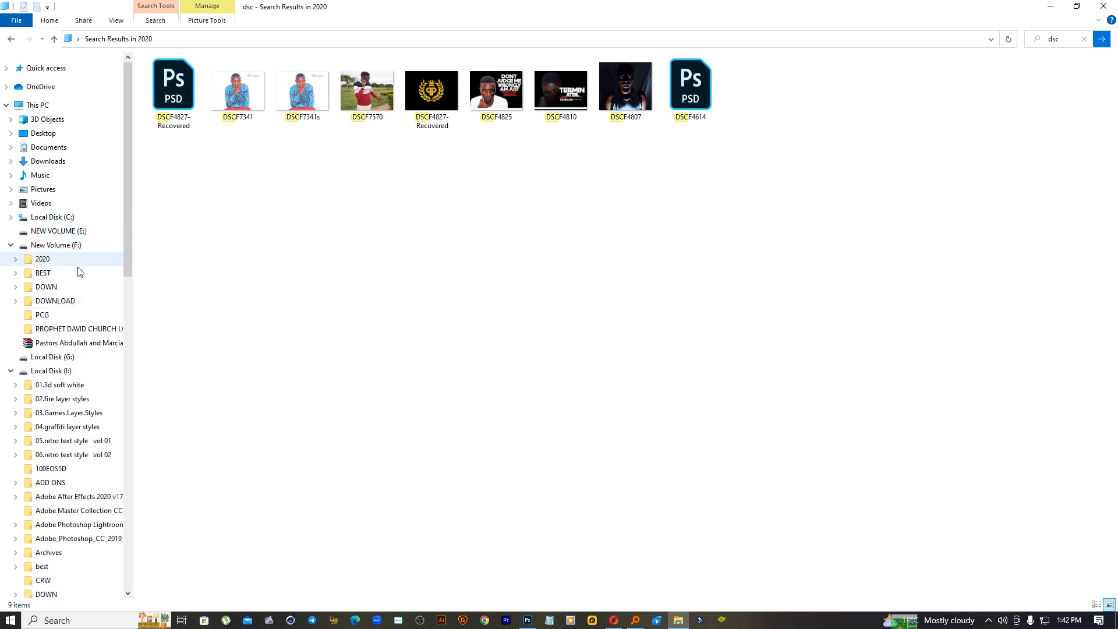
Look through the drive folders in File Explorer and open the PCG folder on New Volume (F:).
scroll(64, 308, down, 5)
scroll(68, 309, down, 3)
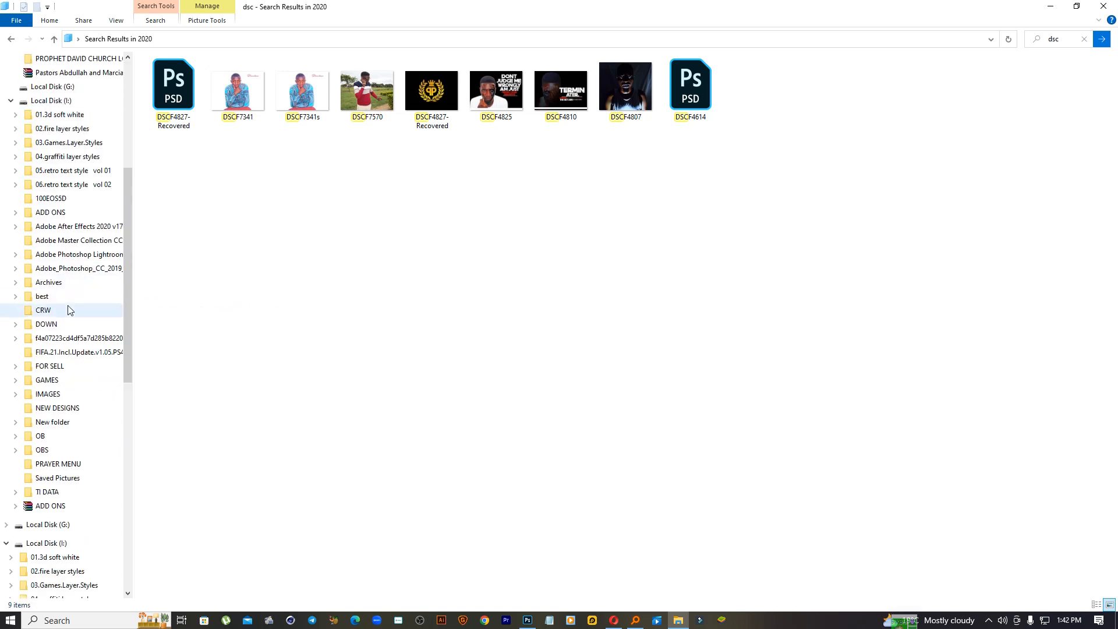
scroll(68, 310, down, 2)
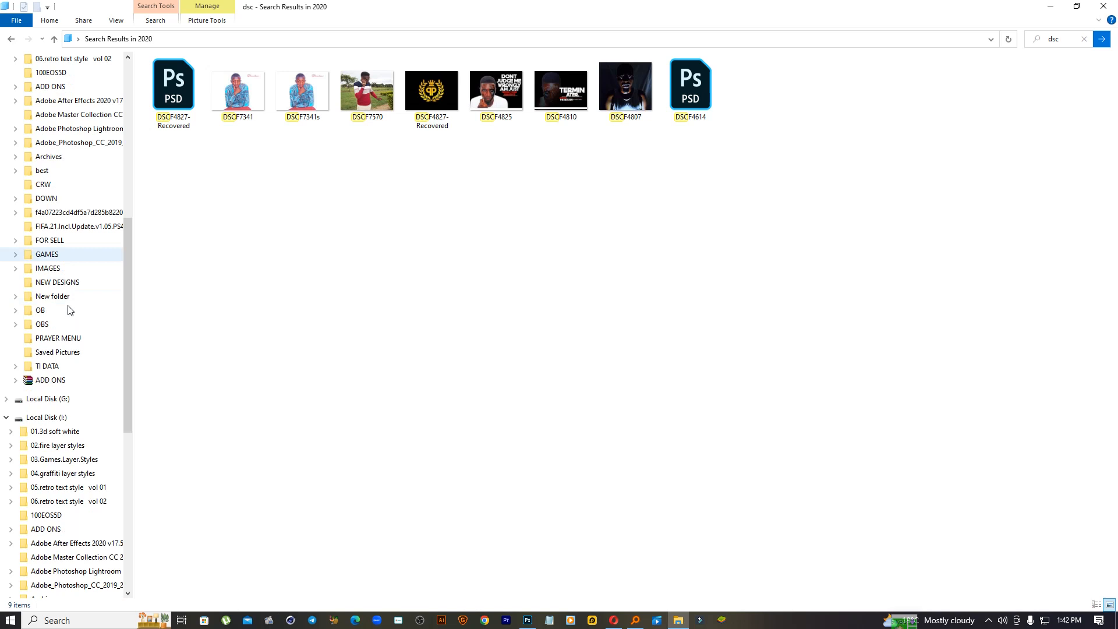
scroll(68, 309, down, 6)
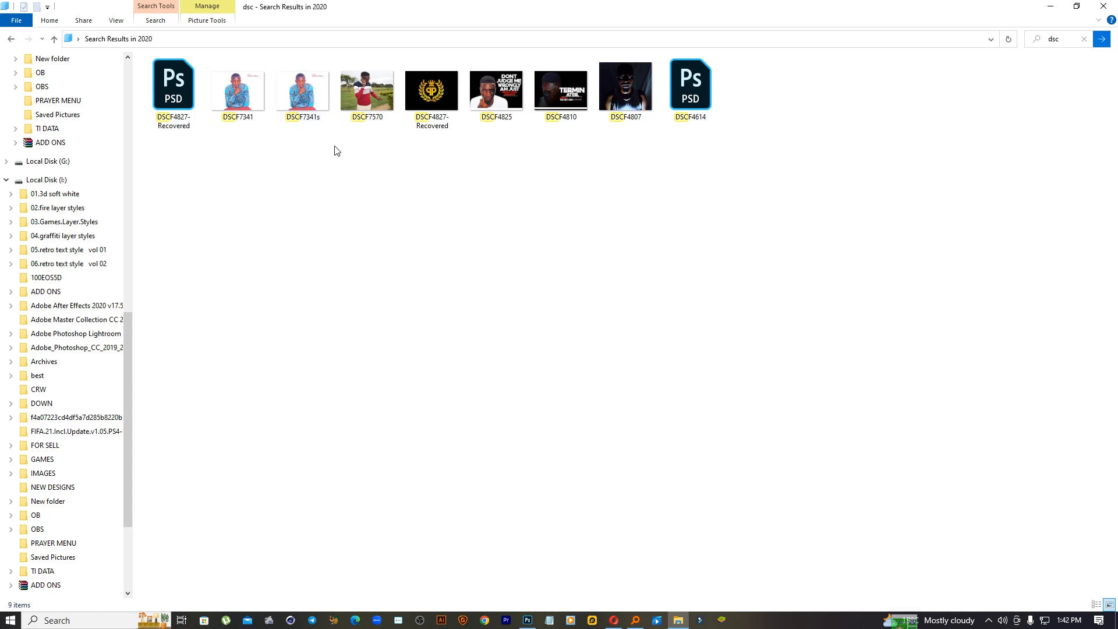
scroll(78, 237, up, 8)
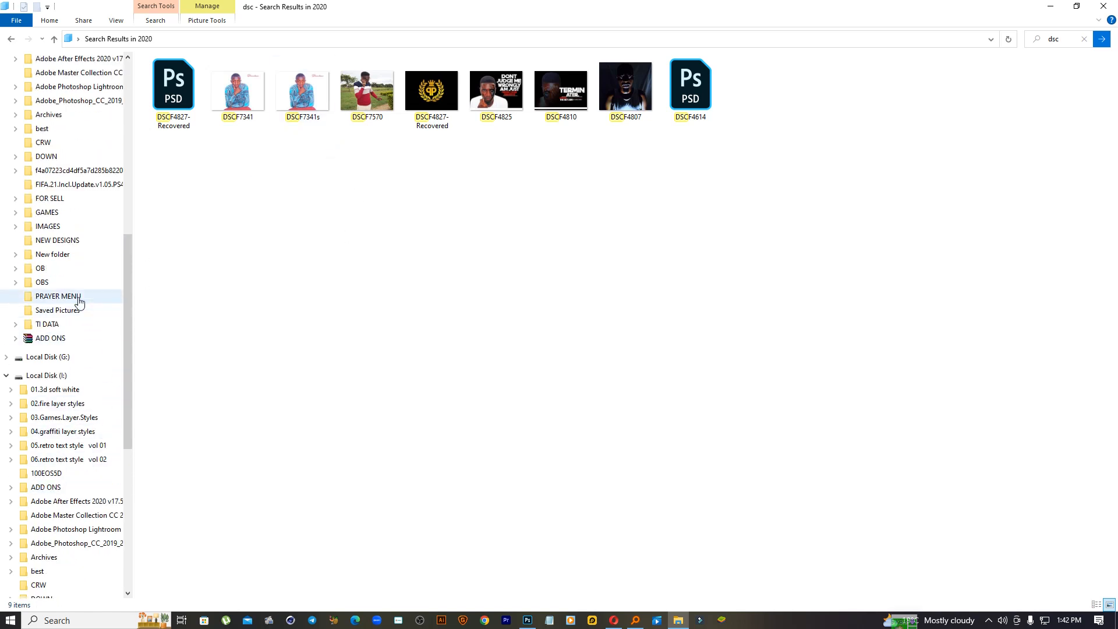
scroll(81, 314, down, 6)
scroll(93, 342, down, 4)
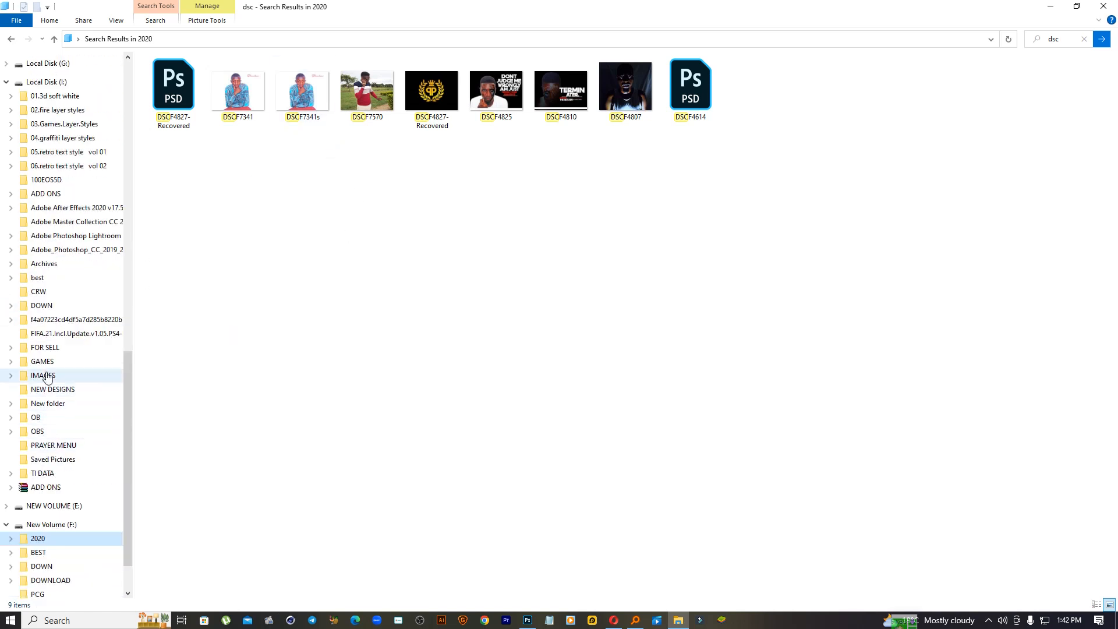
scroll(49, 427, down, 2)
scroll(47, 401, up, 4)
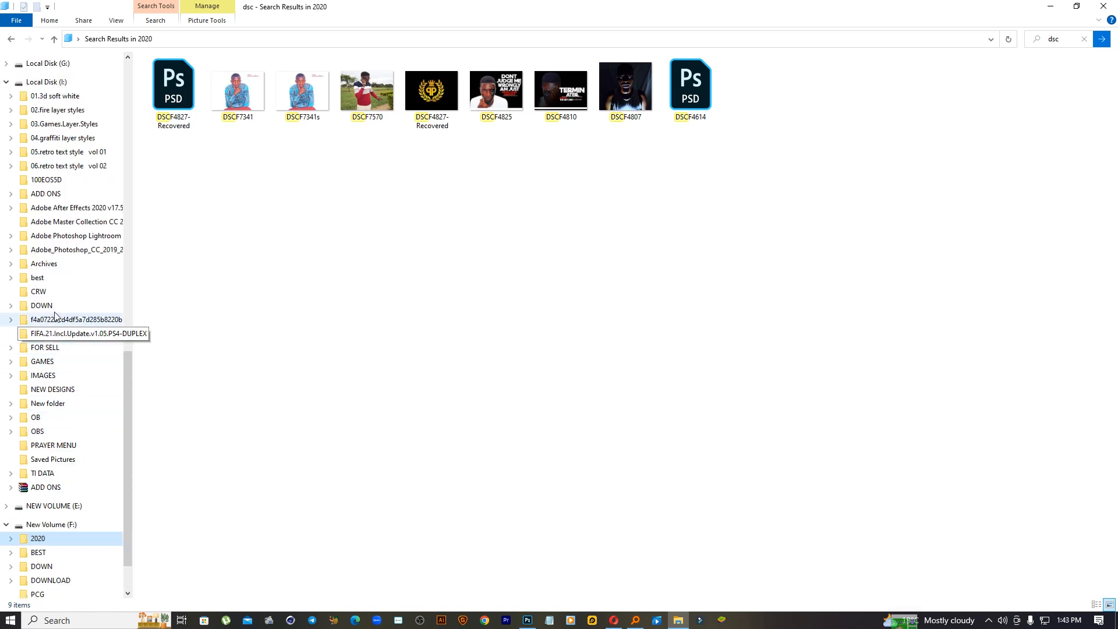
scroll(46, 394, up, 5)
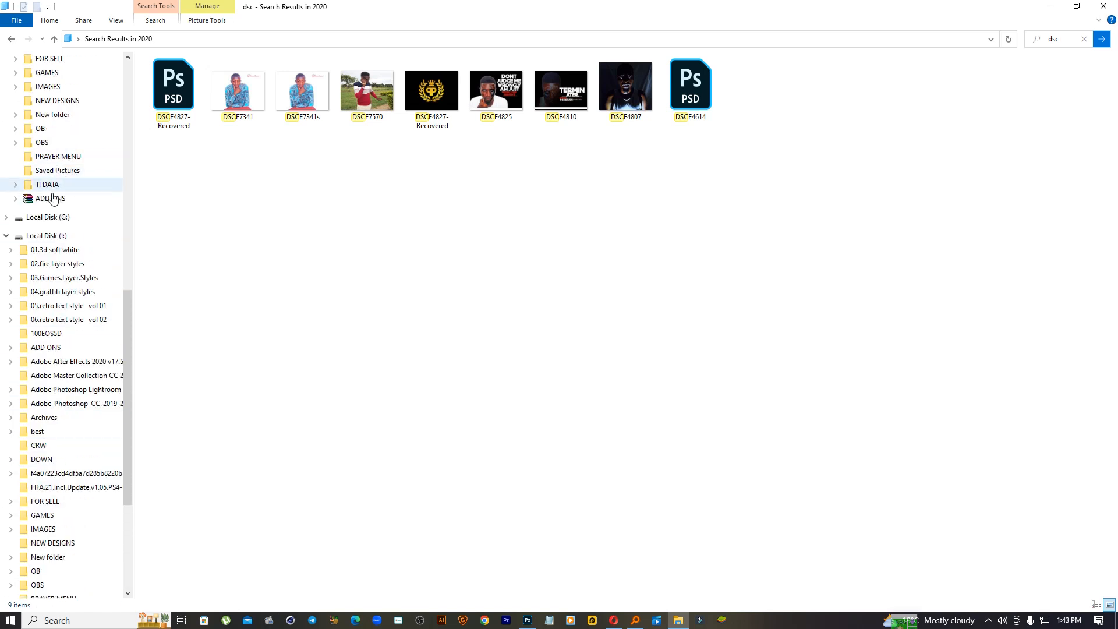
scroll(66, 257, up, 5)
scroll(70, 291, down, 3)
scroll(70, 297, down, 8)
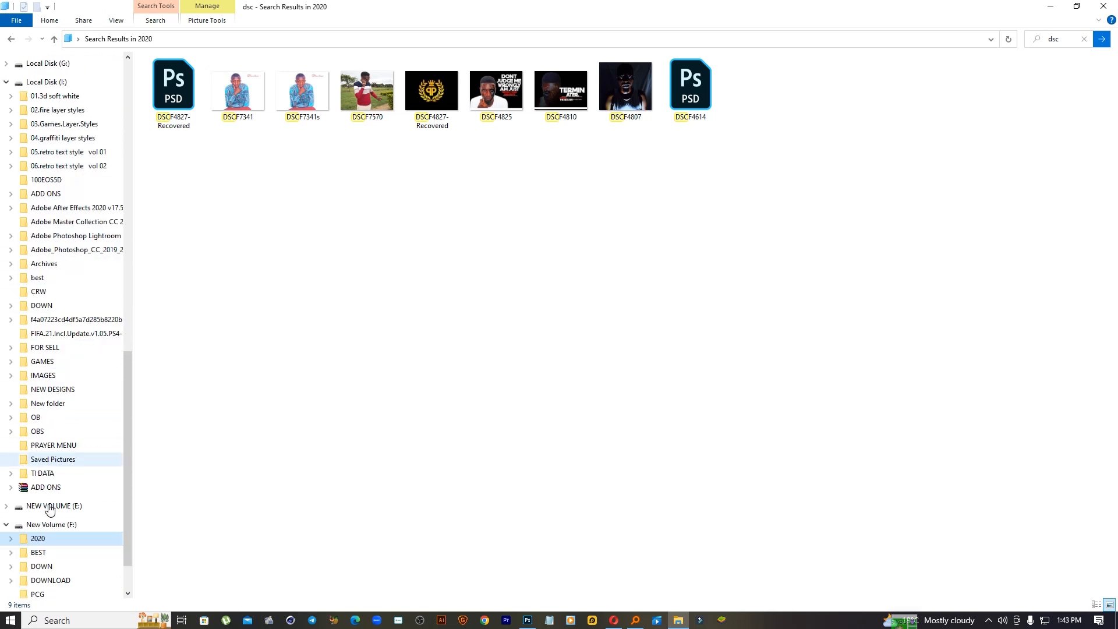
scroll(50, 532, down, 2)
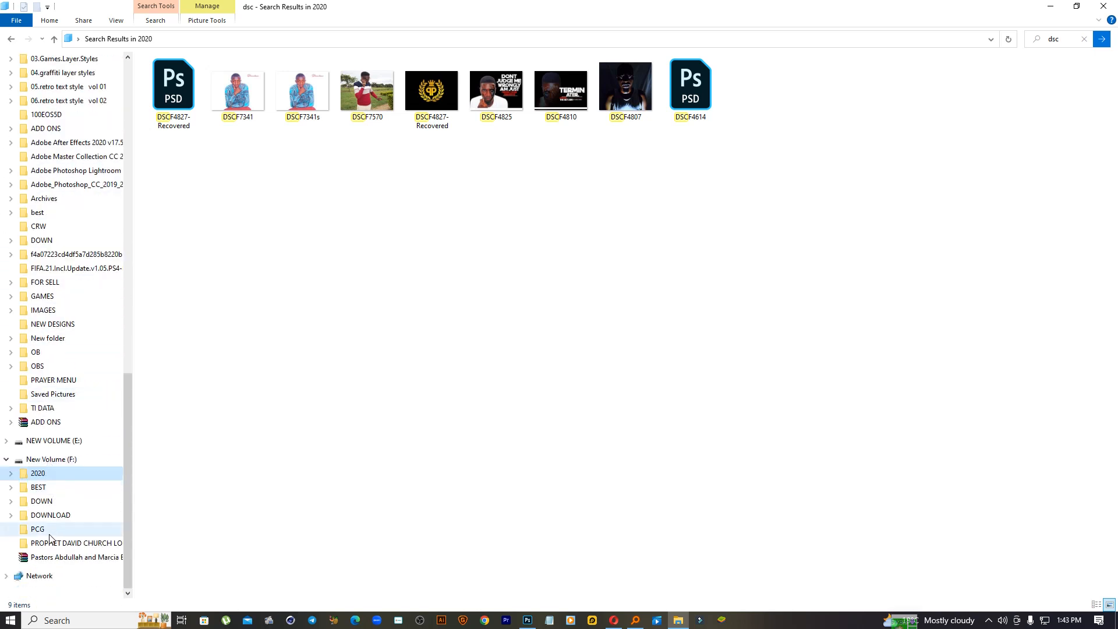
click(49, 529)
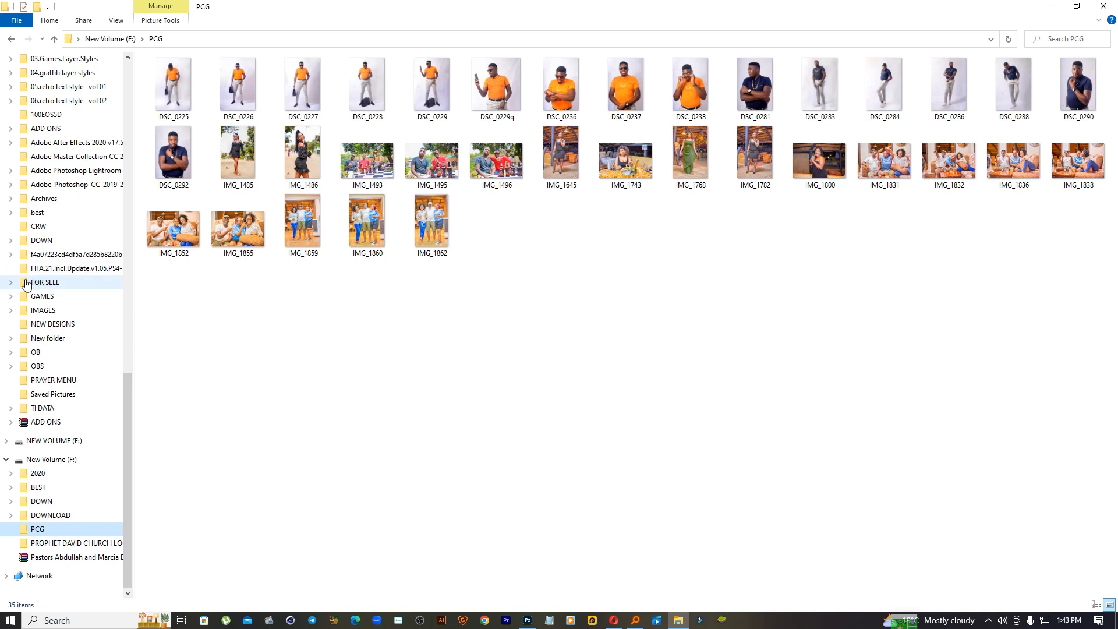
Open the photo DSC_0290 from the PCG folder in Photoshop.
scroll(26, 282, up, 3)
scroll(35, 283, up, 3)
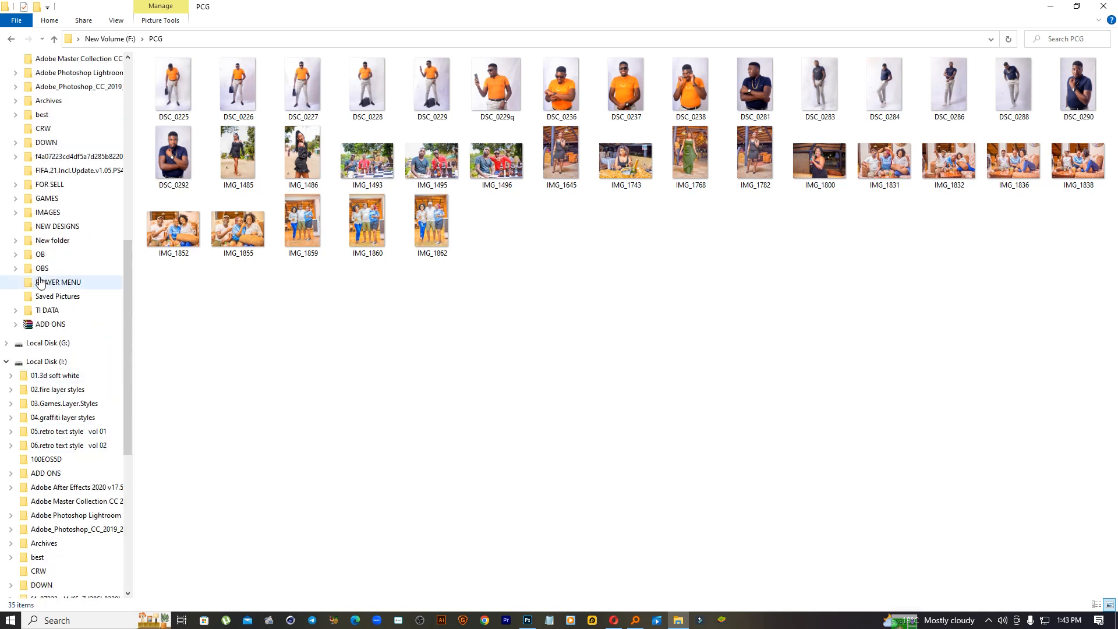
scroll(39, 282, down, 3)
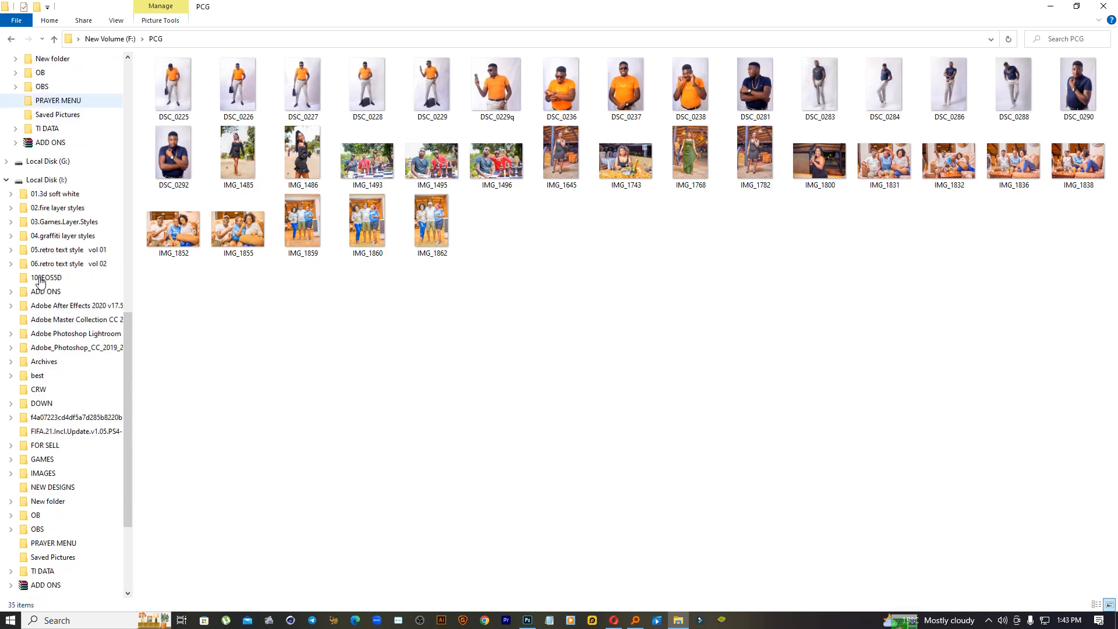
scroll(39, 282, down, 2)
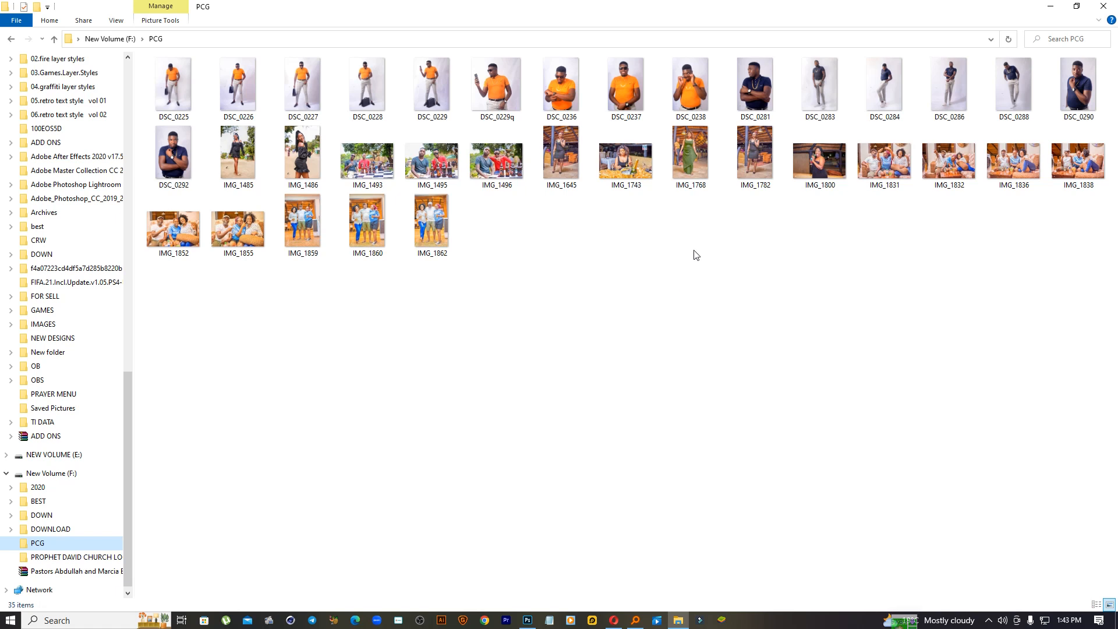
double_click(1085, 104)
drag(1085, 104, 774, 49)
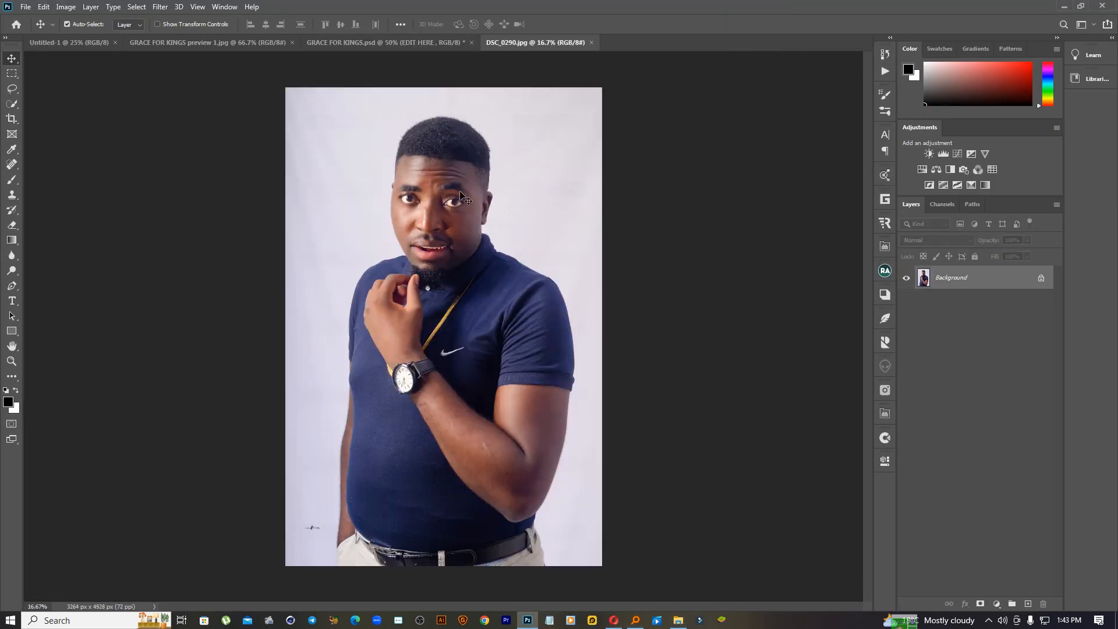
Retouch the small blemishes on the man's forehead and between the eyebrows with the Spot Healing Brush.
scroll(517, 235, down, 3)
scroll(440, 229, up, 4)
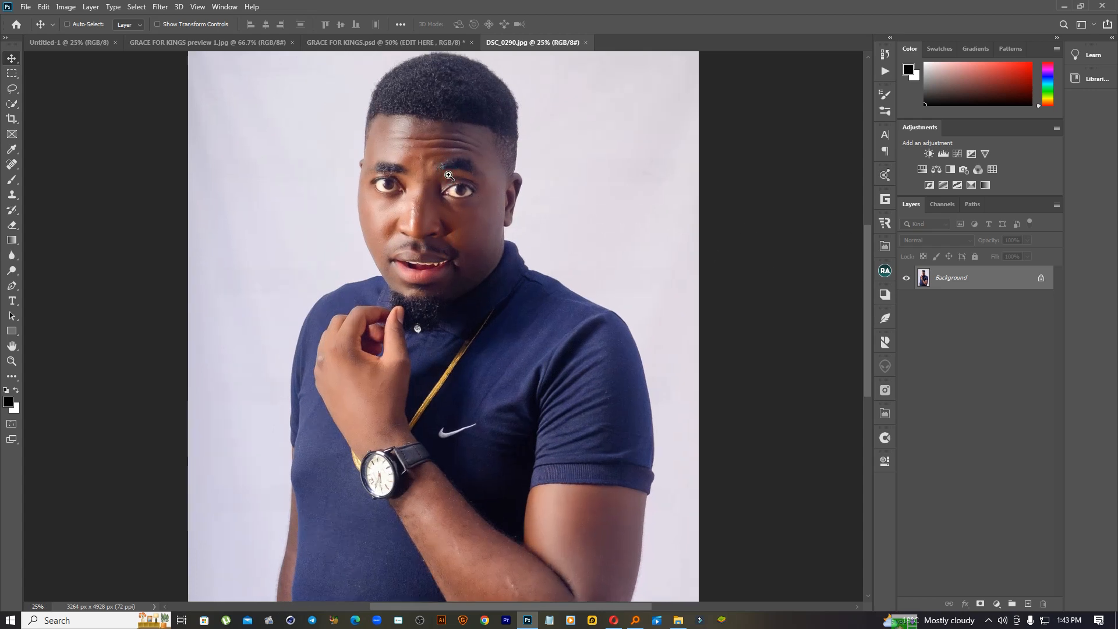
scroll(471, 197, up, 3)
mouse_move(359, 158)
mouse_down()
mouse_move(382, 251)
mouse_move(366, 248)
mouse_move(390, 223)
mouse_move(429, 236)
mouse_up()
click(11, 165)
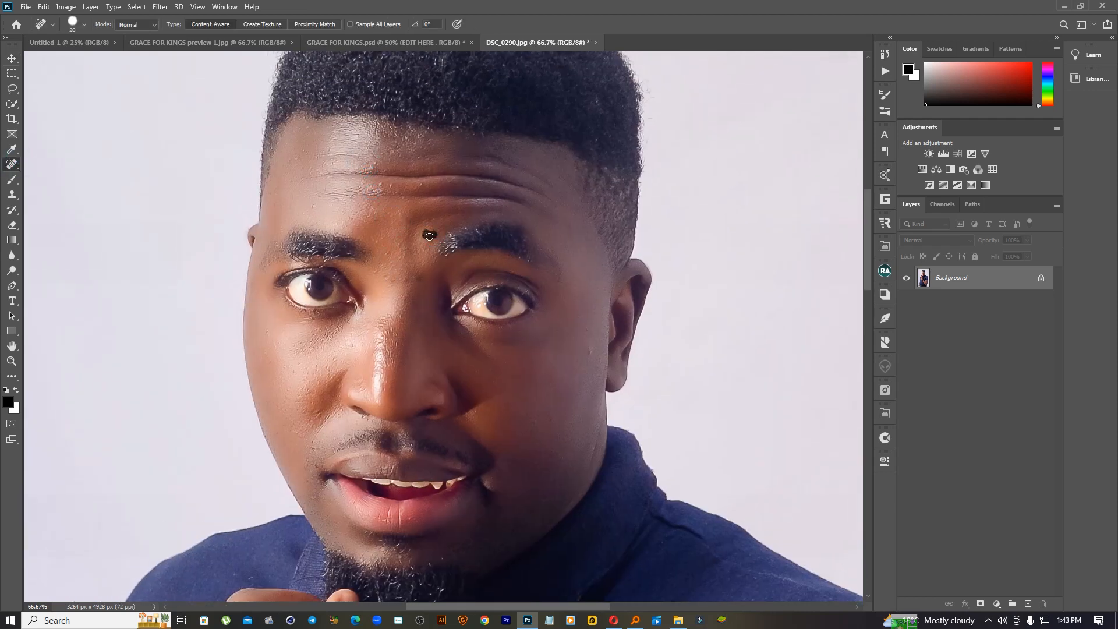
click(382, 184)
click(392, 186)
drag(422, 277, 413, 278)
drag(491, 265, 463, 264)
Start a Pen tool path at the man's bent elbow and trace the first stretch of the arm's outer edge.
drag(556, 267, 501, 291)
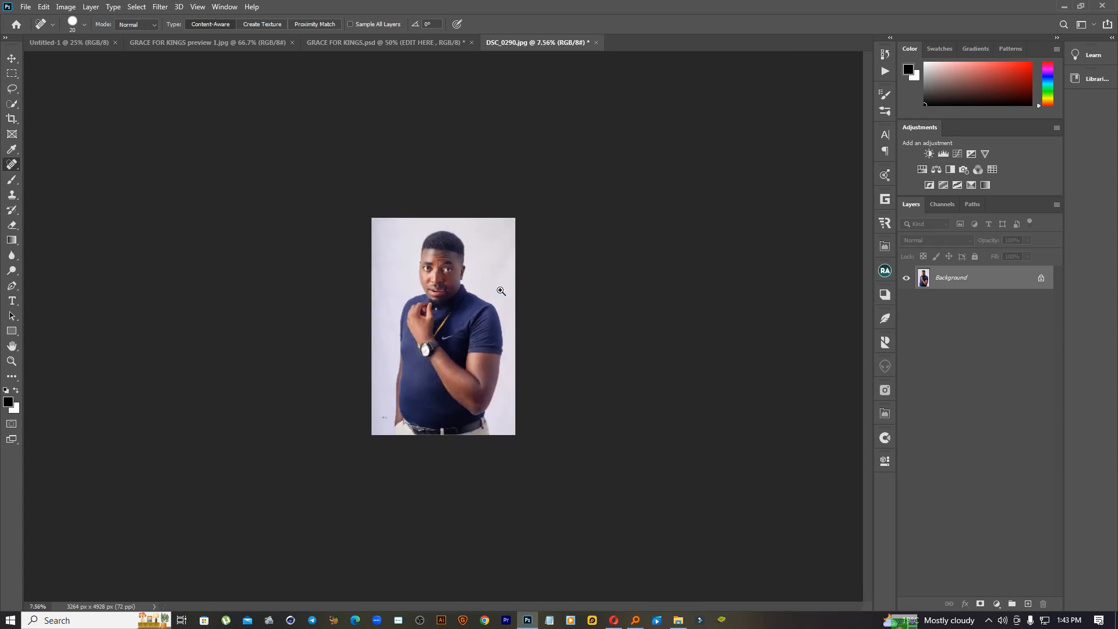
ctrl+click(501, 290)
ctrl+click(500, 291)
ctrl+click(501, 290)
ctrl+click(501, 290)
ctrl+click(519, 337)
drag(557, 398, 518, 204)
drag(554, 358, 525, 239)
ctrl+click(566, 430)
ctrl+click(566, 430)
ctrl+click(566, 431)
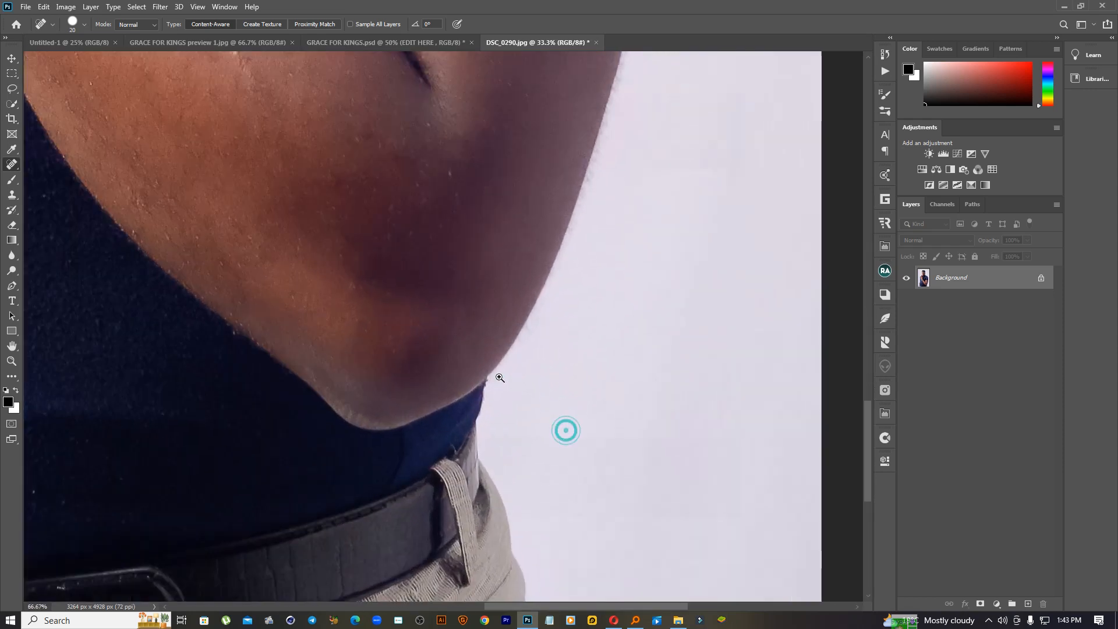
ctrl+click(500, 377)
ctrl+click(499, 377)
key(p)
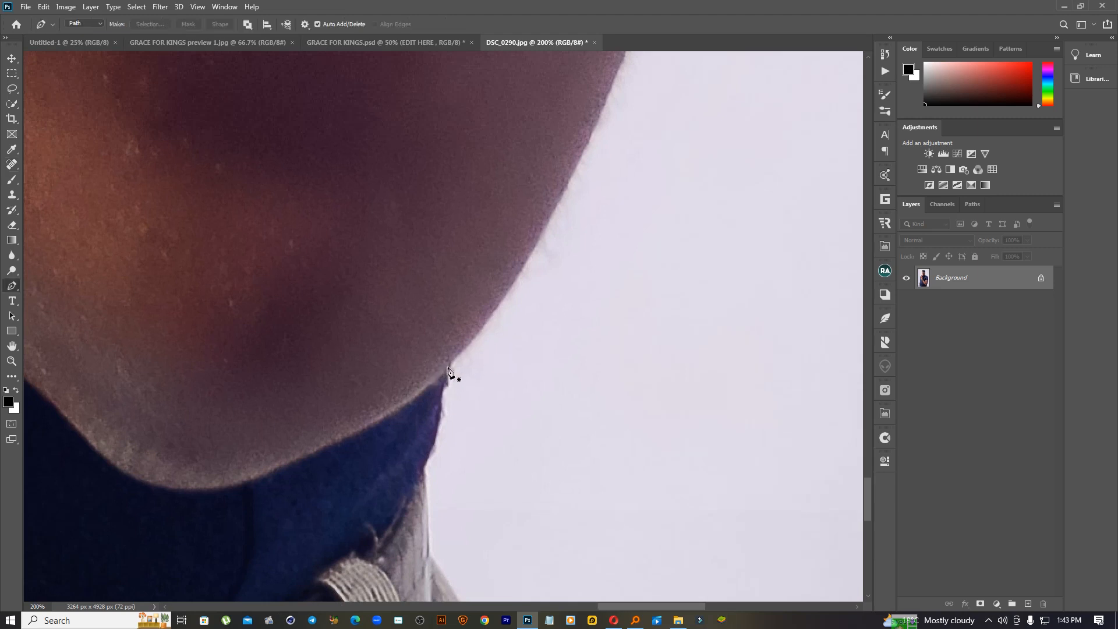
drag(533, 250, 554, 216)
drag(613, 86, 622, 66)
Continue the path up the outer edge of the arm to the bottom of the shirt sleeve.
scroll(640, 213, up, 5)
drag(629, 156, 649, 82)
scroll(654, 75, up, 5)
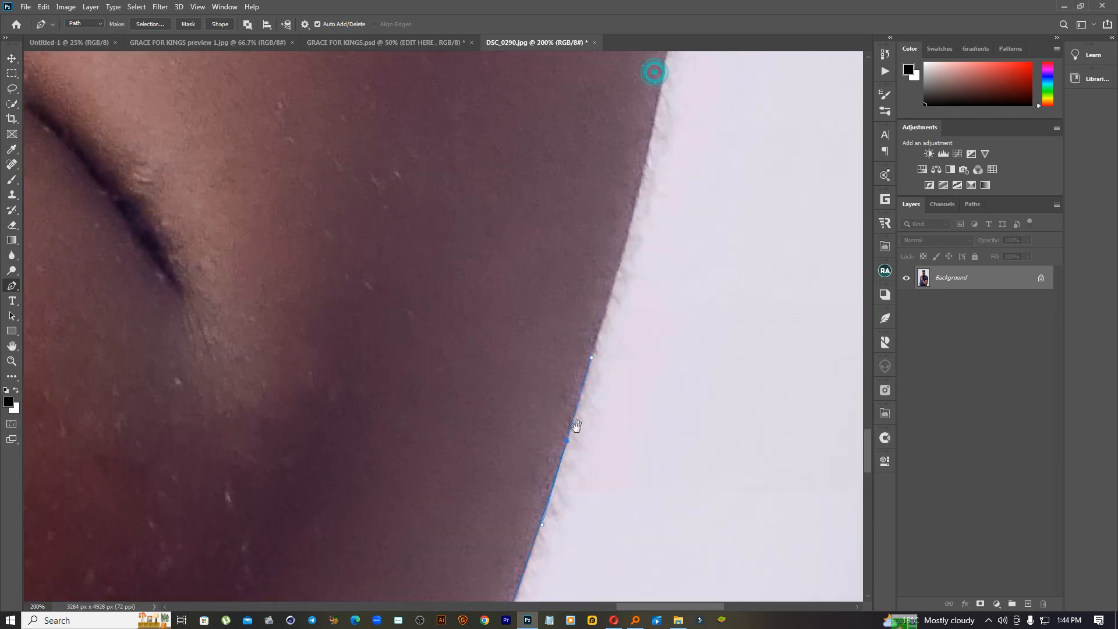
drag(647, 140, 658, 71)
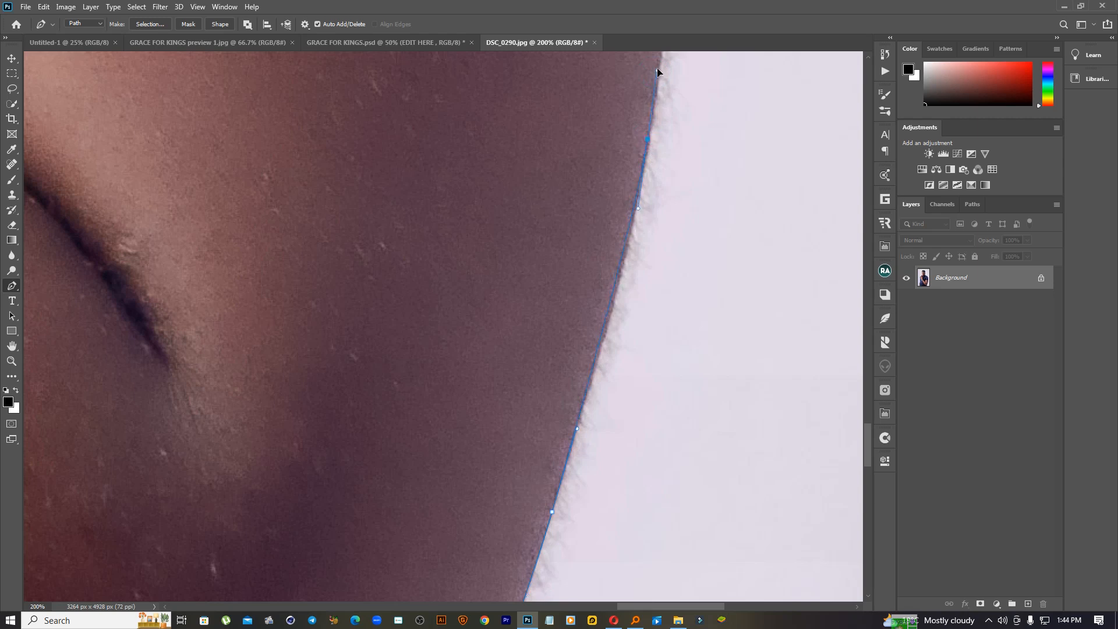
scroll(658, 65, up, 5)
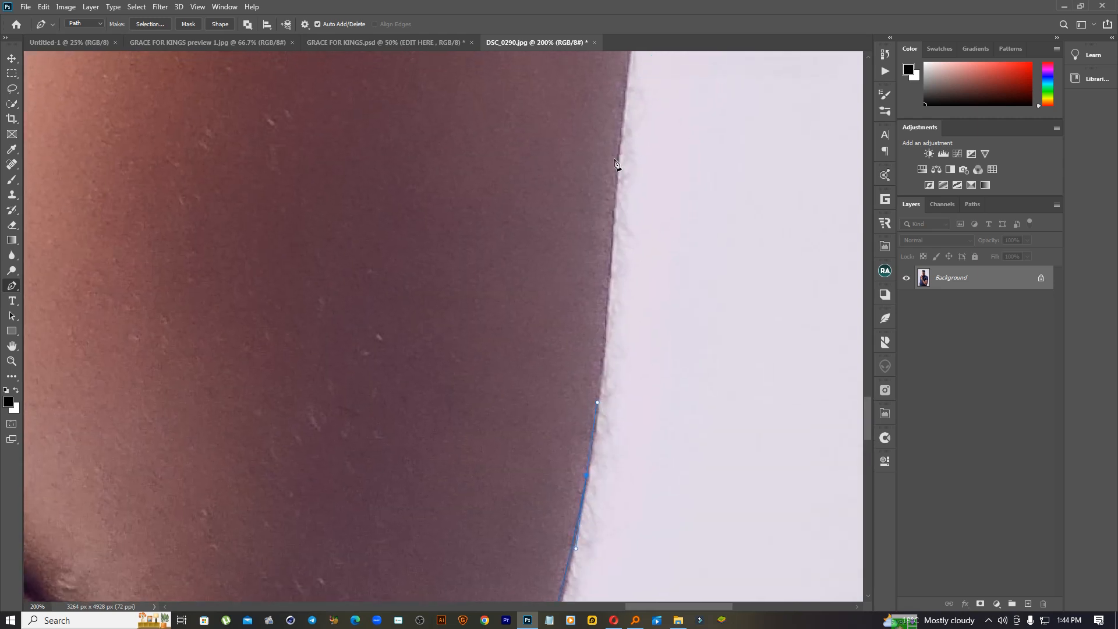
drag(617, 150, 564, 397)
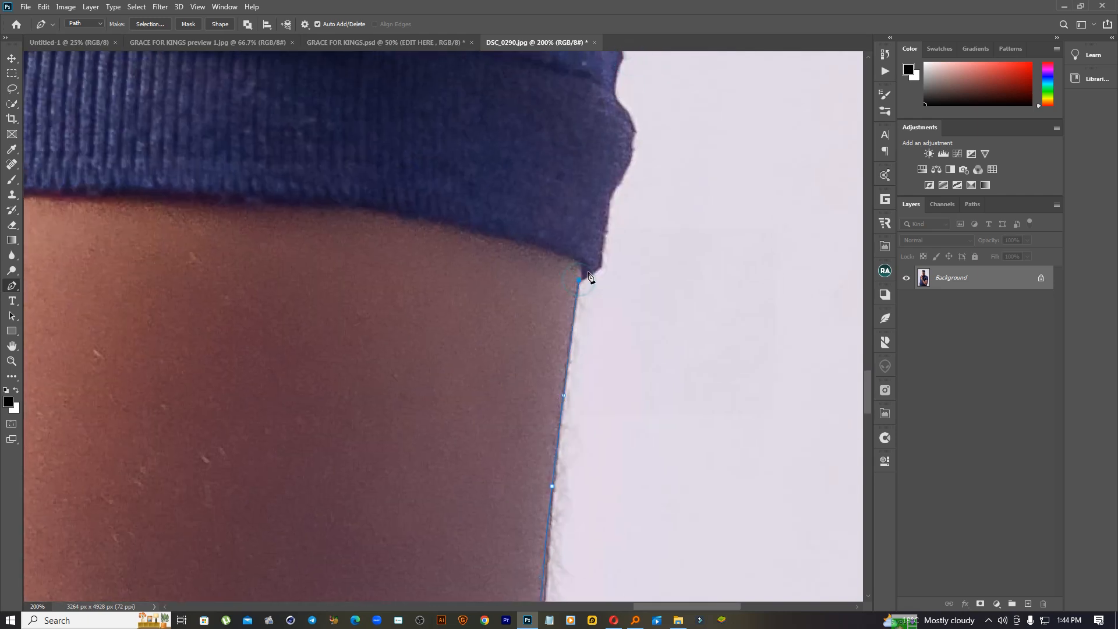
Trace the path around the ribbed sleeve cuff and onto the sleeve above it.
click(599, 261)
drag(604, 221, 628, 162)
drag(630, 121, 613, 78)
drag(614, 72, 609, 229)
drag(606, 214, 610, 203)
drag(615, 147, 613, 217)
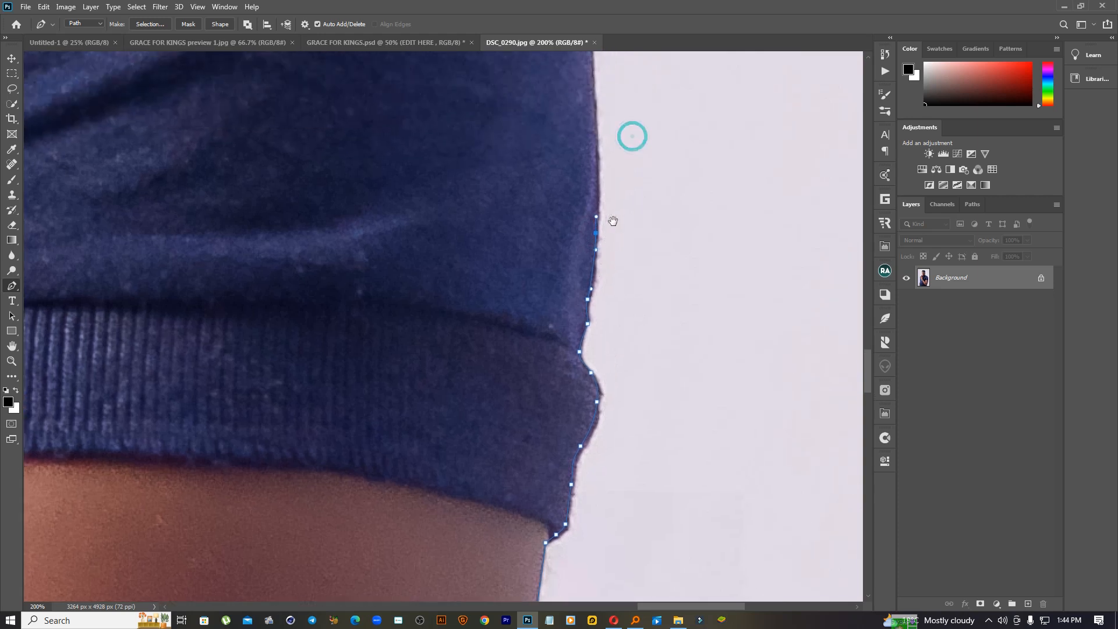
Extend the path along the outer edge of the blue sleeve towards the shoulder.
drag(594, 132, 590, 85)
scroll(591, 79, up, 5)
drag(583, 169, 590, 379)
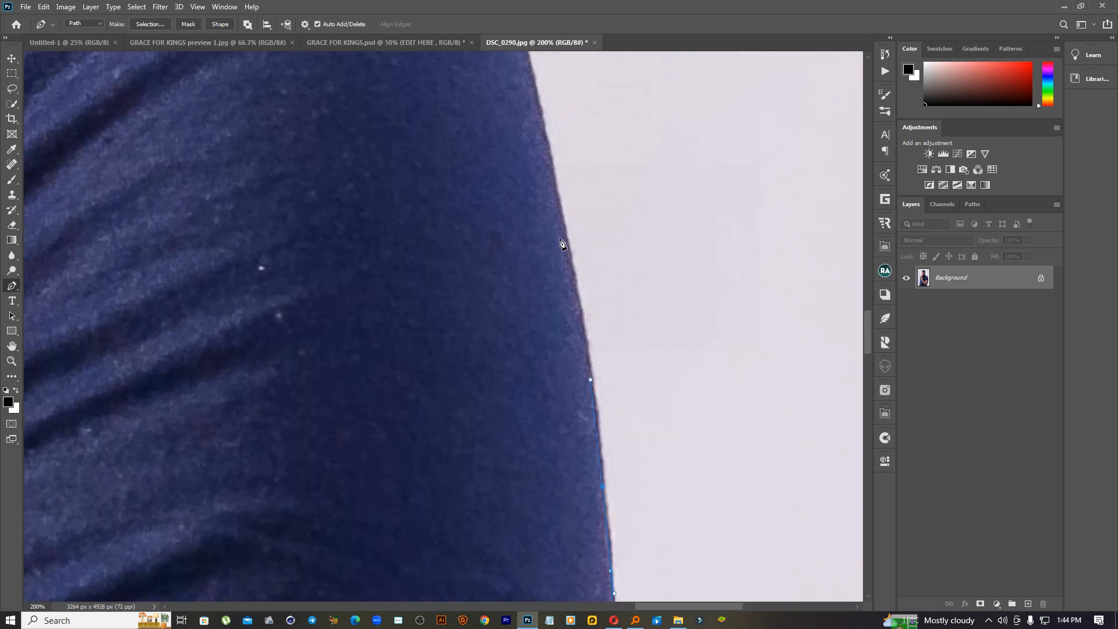
drag(554, 184, 561, 210)
drag(529, 111, 603, 294)
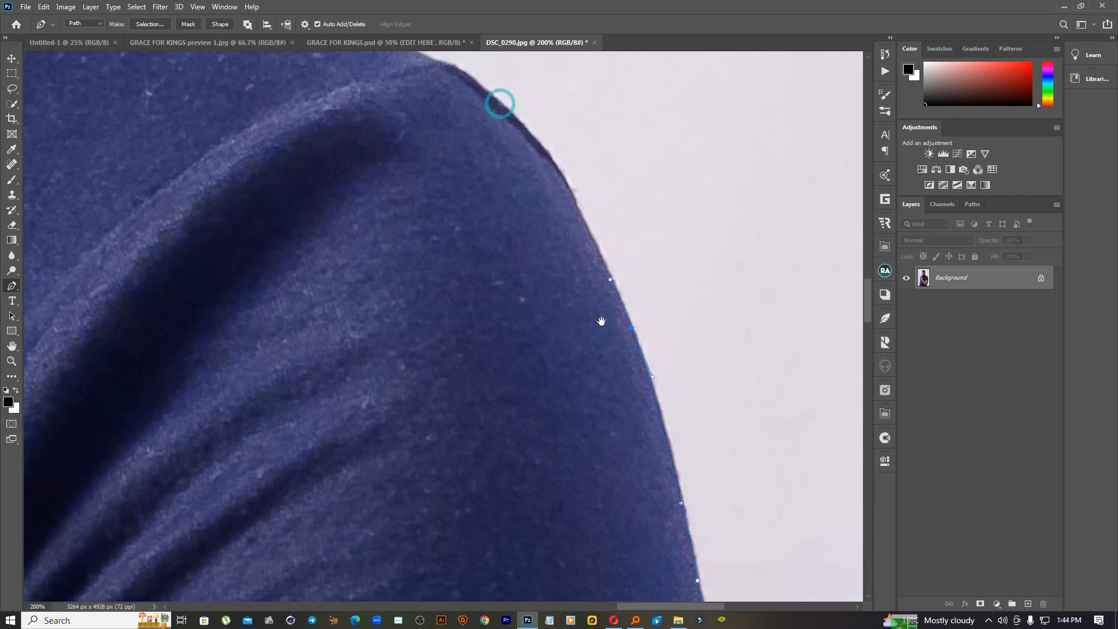
Curve the path over the rounded shoulder and along the shirt's shoulder line.
drag(551, 160, 571, 247)
drag(544, 180, 528, 173)
drag(460, 143, 424, 130)
drag(482, 202, 649, 349)
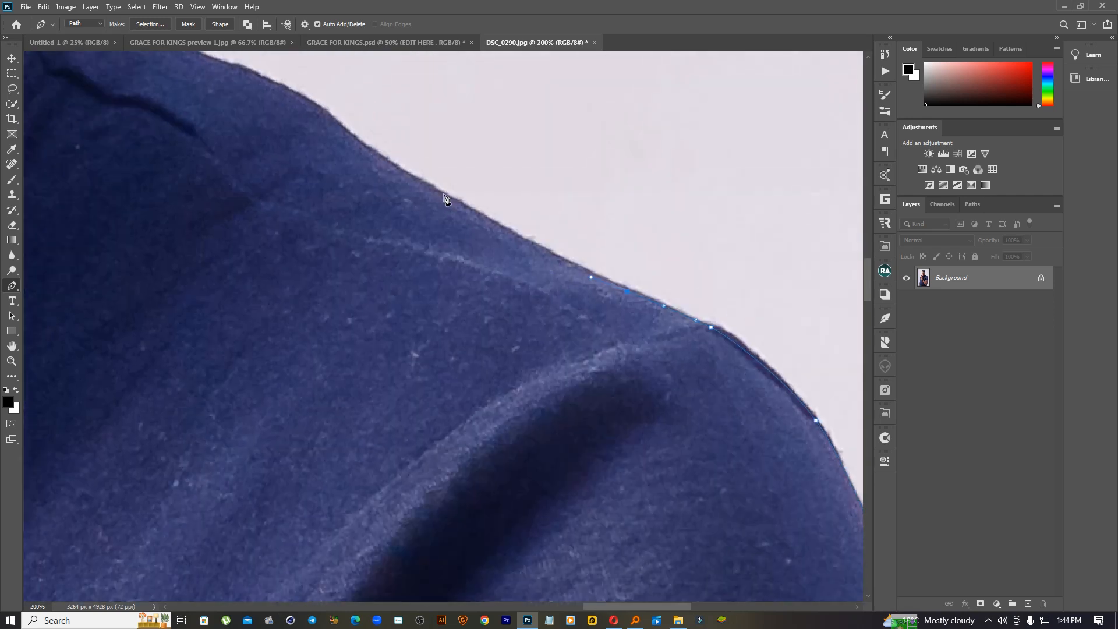
drag(438, 192, 234, 212)
Trace the path along the shirt collar and the neck up to the earlobe.
click(190, 150)
click(179, 152)
click(146, 102)
click(228, 199)
click(217, 167)
click(209, 138)
drag(174, 122, 121, 99)
drag(124, 82, 249, 380)
click(242, 302)
Trace the path around the outer edge of the ear to where it meets the hair.
drag(297, 285, 315, 194)
drag(339, 95, 331, 346)
scroll(349, 312, up, 1)
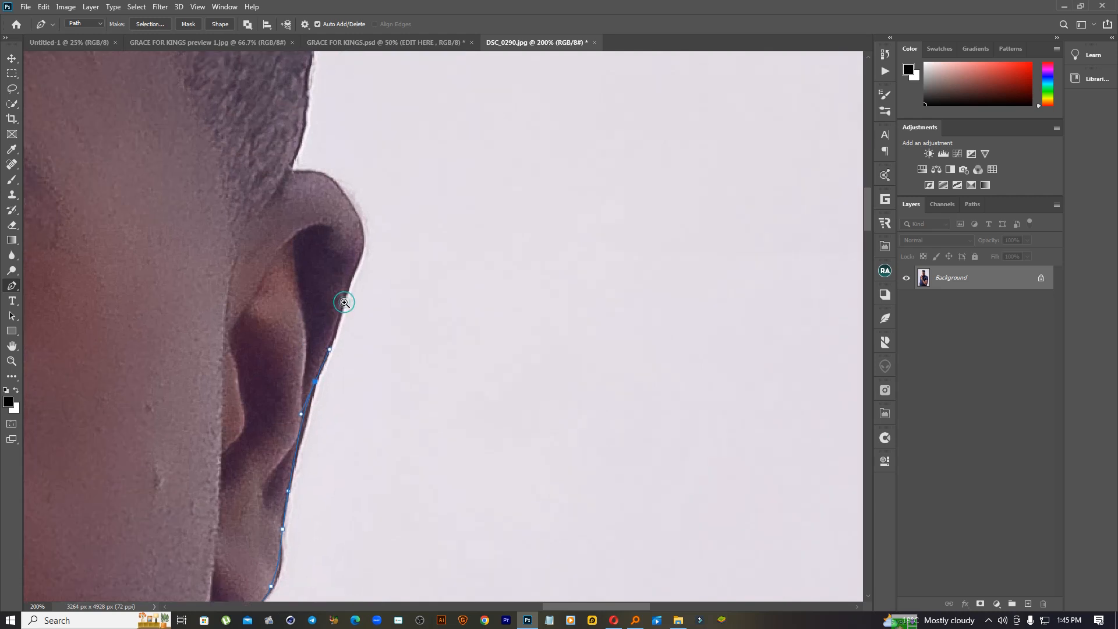
drag(347, 288, 366, 242)
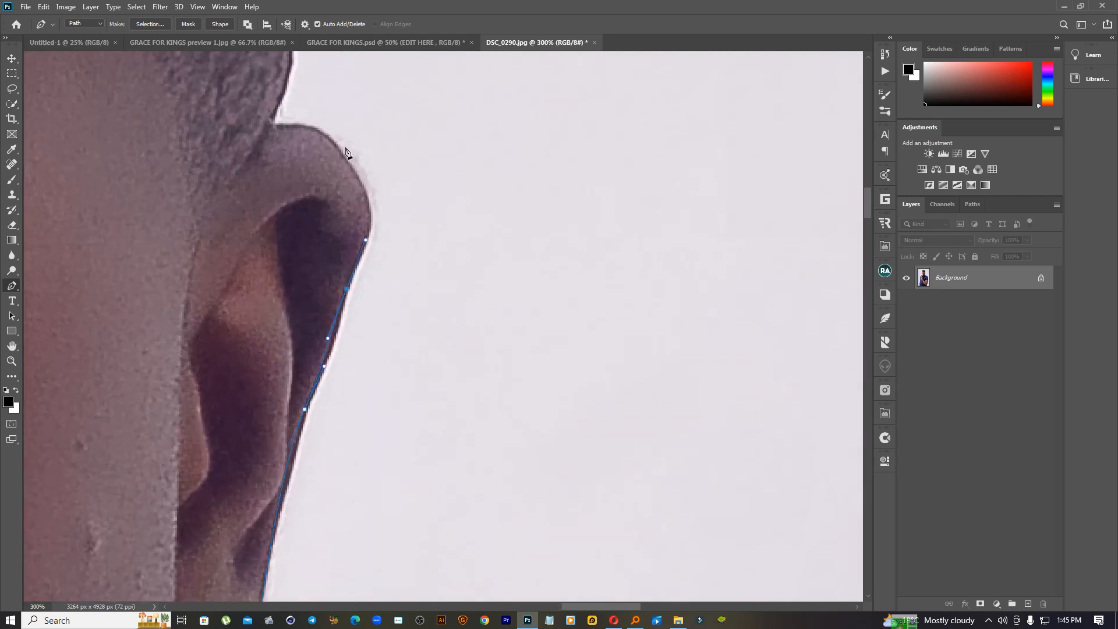
drag(324, 139, 287, 80)
click(290, 126)
click(267, 125)
Trace the path up the short hair on the side of the head above the ear.
drag(288, 69, 292, 250)
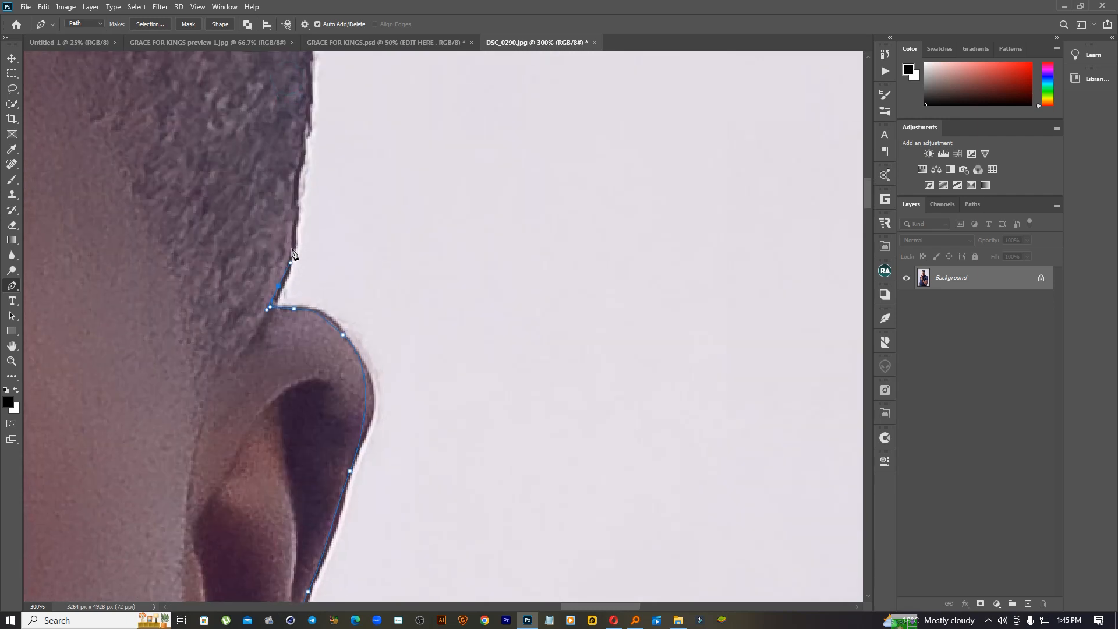
drag(298, 170, 300, 157)
drag(303, 139, 306, 93)
drag(307, 98, 311, 295)
click(311, 293)
click(314, 269)
drag(313, 251, 314, 237)
drag(311, 214, 311, 196)
drag(313, 116, 313, 113)
click(313, 109)
drag(319, 84, 312, 65)
drag(309, 83, 396, 252)
click(396, 223)
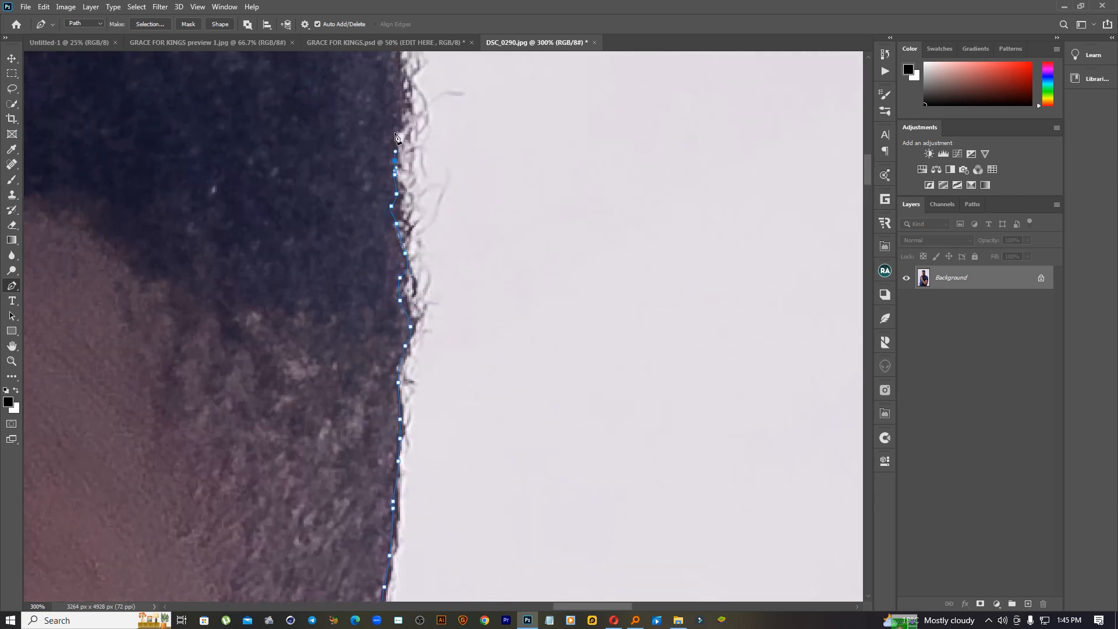
Follow the rounded upper corner of the hair with closely spaced anchor points just inside the loose strands.
drag(402, 88, 428, 327)
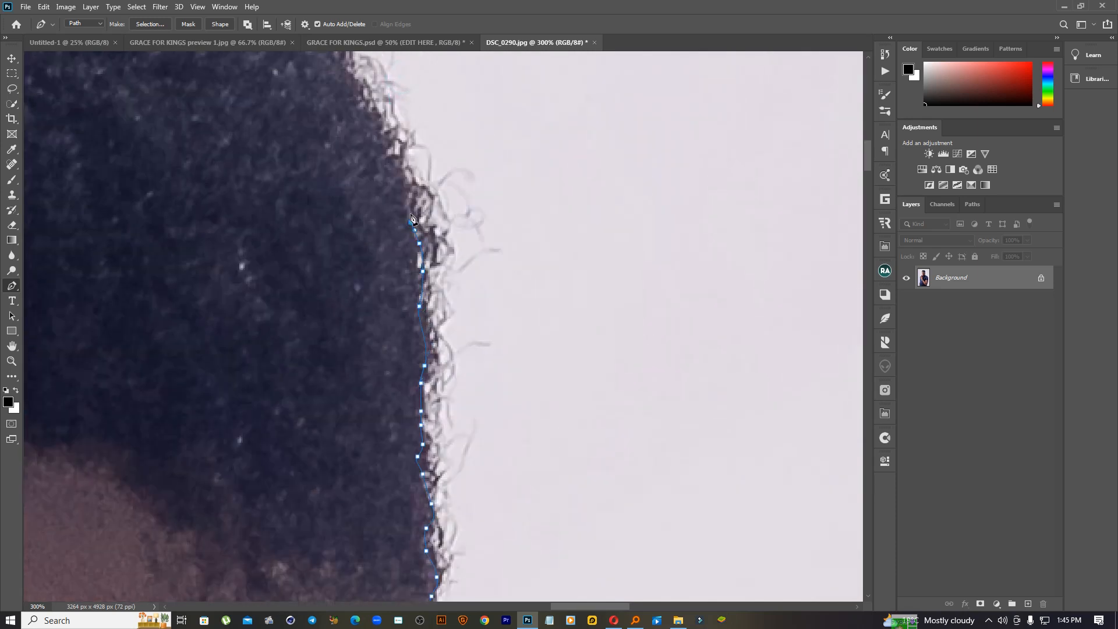
drag(374, 120, 506, 328)
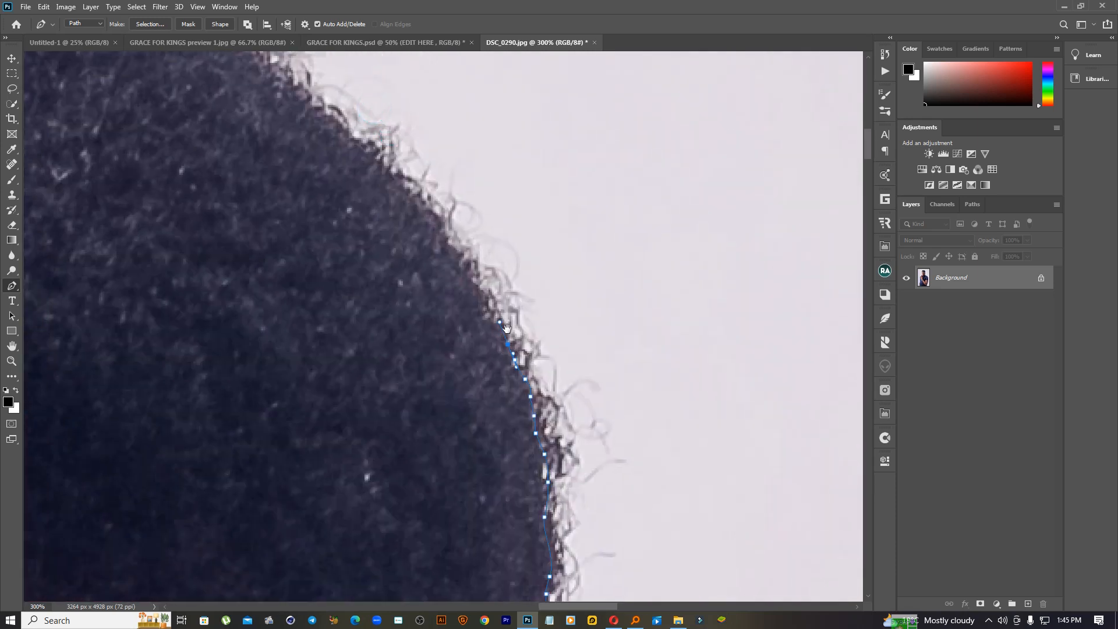
click(466, 263)
click(461, 251)
click(443, 236)
click(392, 180)
click(372, 160)
click(350, 143)
click(334, 130)
Trace the path along the curved upper edge of the hair toward the crown, keeping anchor points inside the loose strands.
drag(278, 86, 433, 198)
click(372, 145)
drag(323, 110, 532, 194)
click(270, 89)
drag(441, 151, 434, 150)
drag(412, 142, 400, 135)
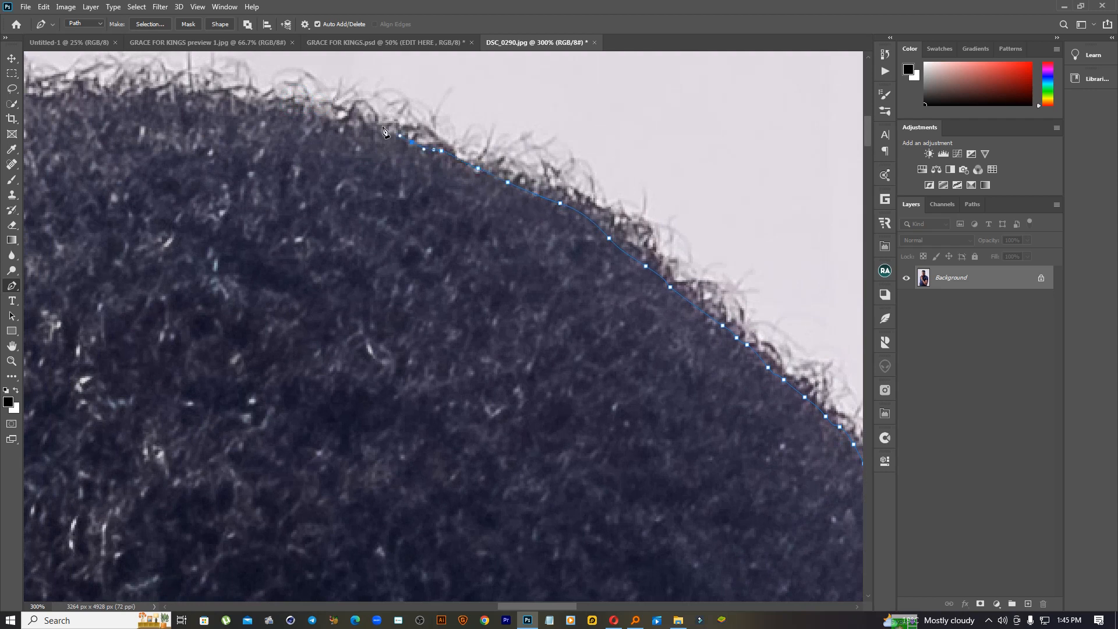
Trace the path across the top of the crown just inside the loose strands of hair.
drag(242, 98, 231, 98)
drag(212, 95, 427, 98)
click(449, 102)
click(418, 97)
click(375, 101)
drag(348, 101, 341, 103)
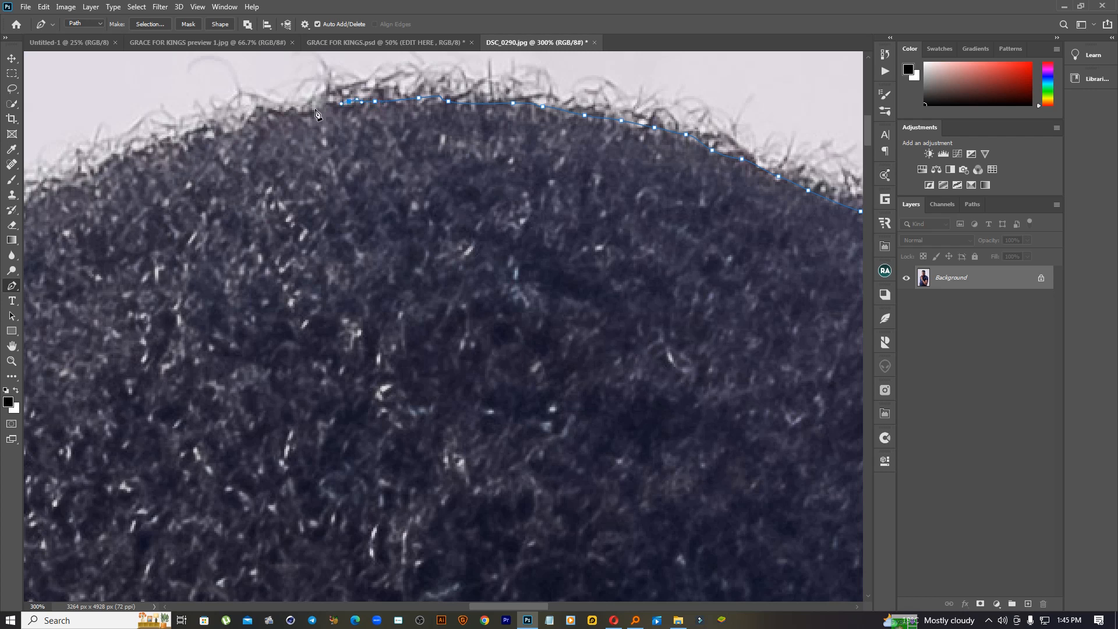
Trace the path from the crown down the rounded slope on the other side of the hair.
drag(119, 178, 295, 159)
click(343, 131)
click(326, 139)
click(287, 155)
click(266, 165)
click(251, 178)
drag(211, 201, 182, 214)
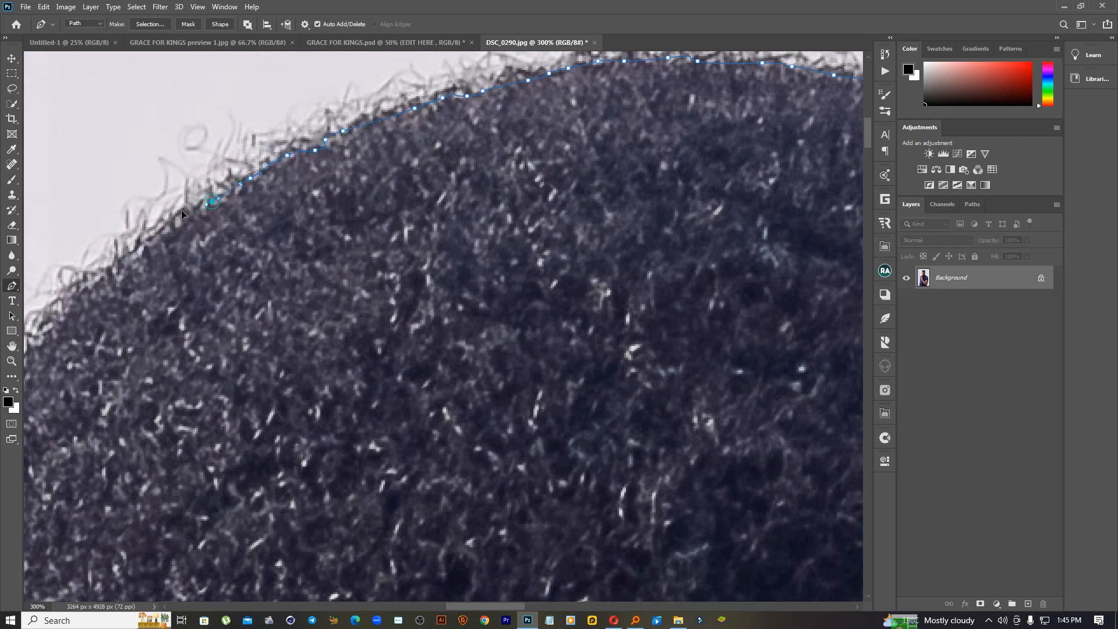
Trace the path down the far side of the hair to the hairline at the temple.
drag(133, 251, 123, 261)
drag(96, 288, 279, 213)
drag(258, 231, 252, 236)
drag(194, 321, 256, 266)
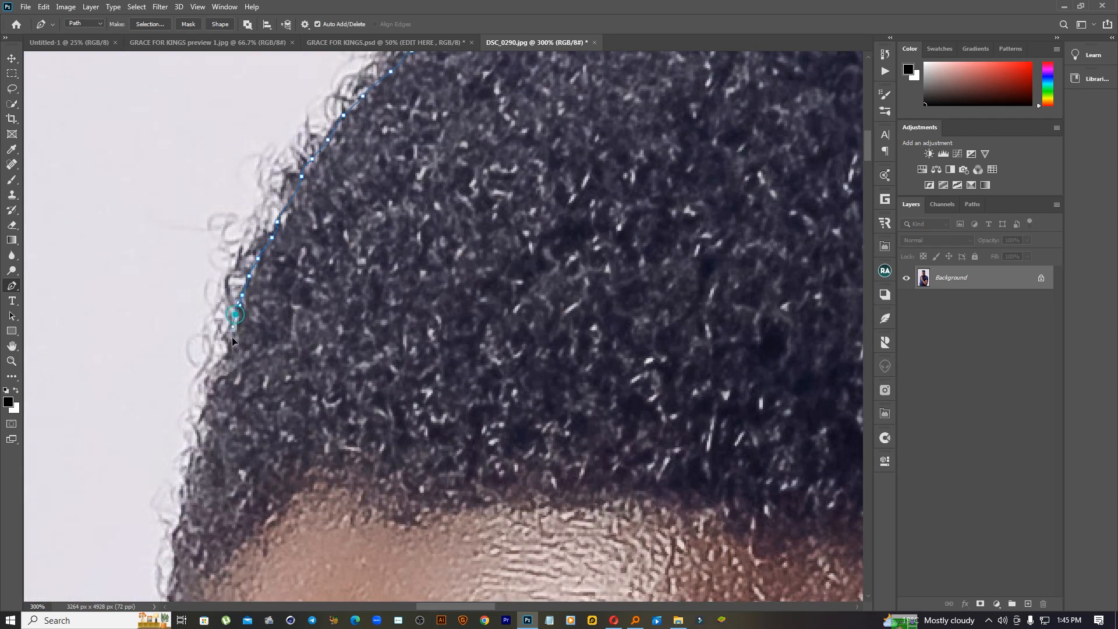
drag(208, 438, 196, 449)
drag(181, 536, 335, 257)
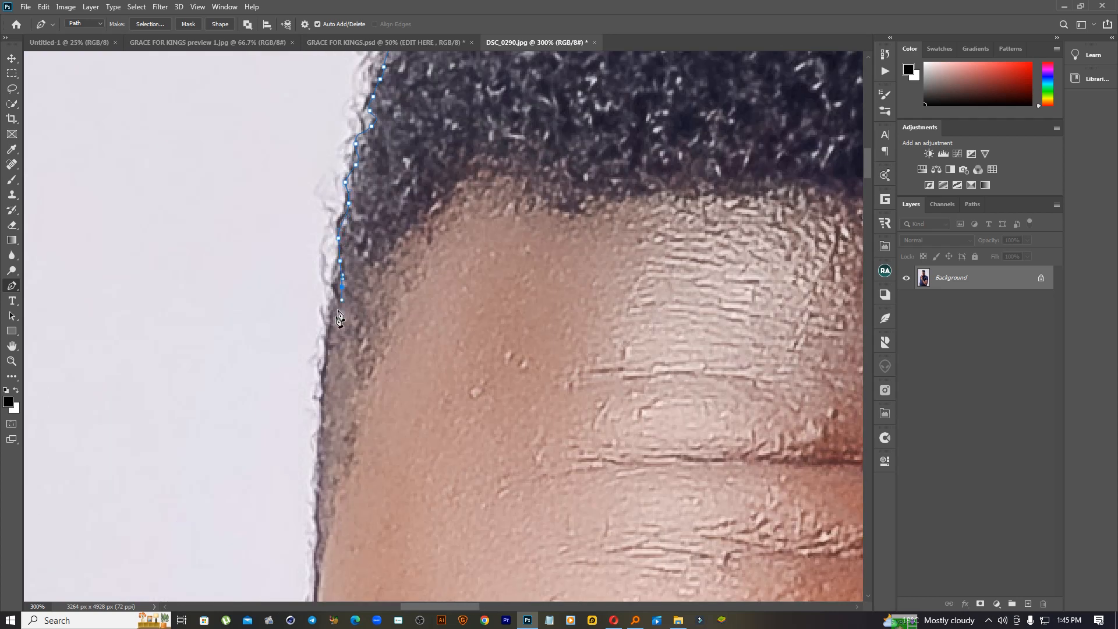
Trace the path along the temple and forehead edge down to the top of the partly hidden ear.
drag(326, 369, 322, 388)
drag(334, 496, 380, 278)
drag(370, 195, 370, 227)
drag(367, 269, 365, 296)
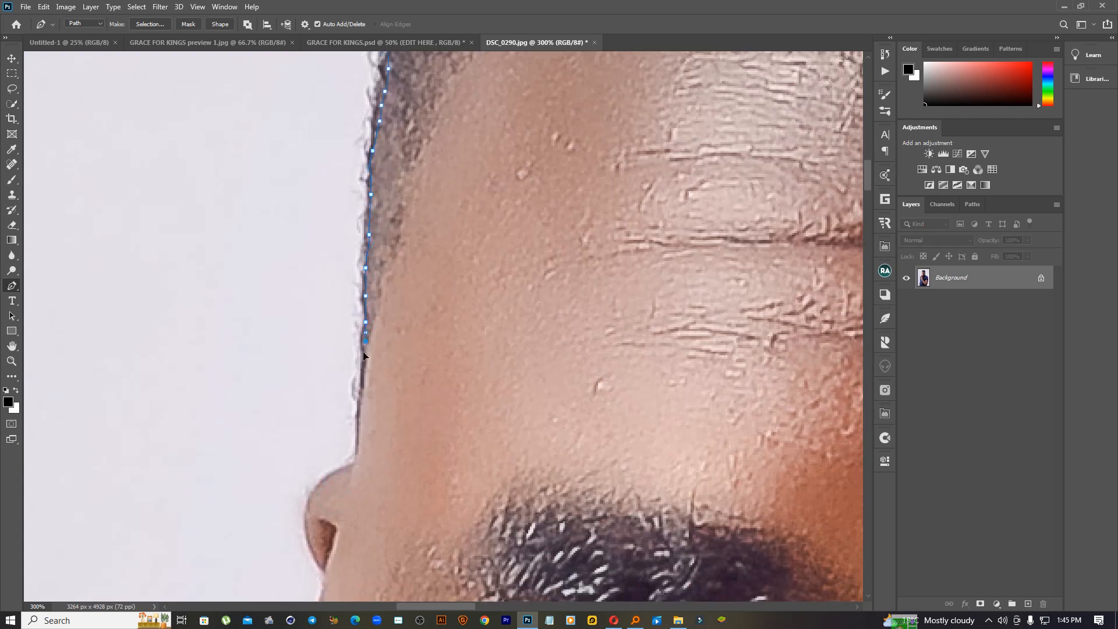
drag(359, 406, 509, 220)
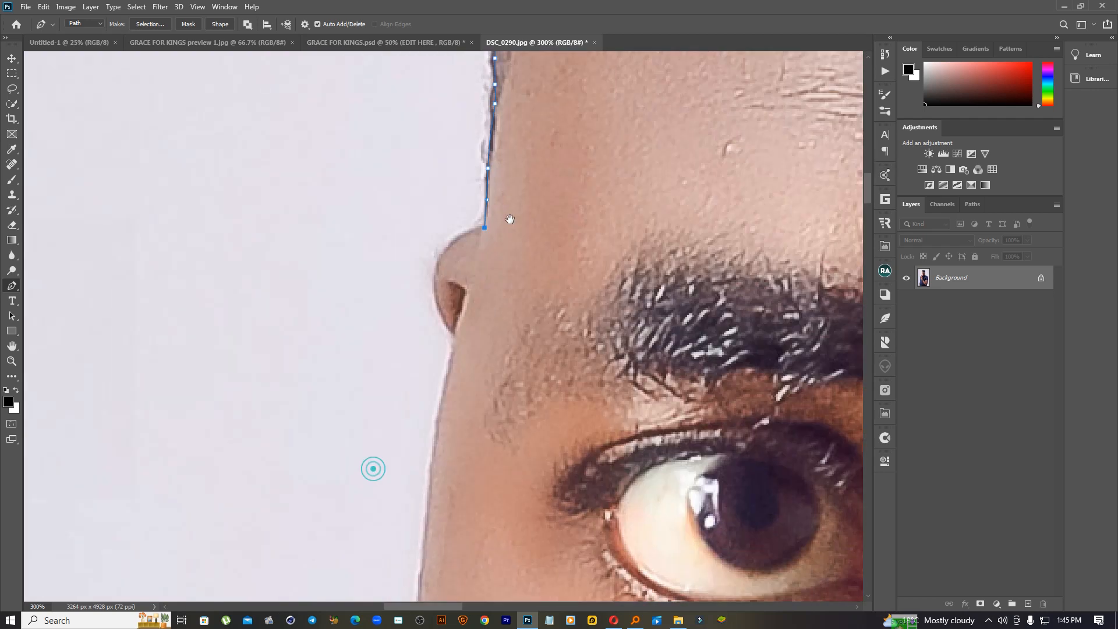
Curve the path around the partly hidden ear and down the face edge beside the eye.
drag(447, 256, 441, 291)
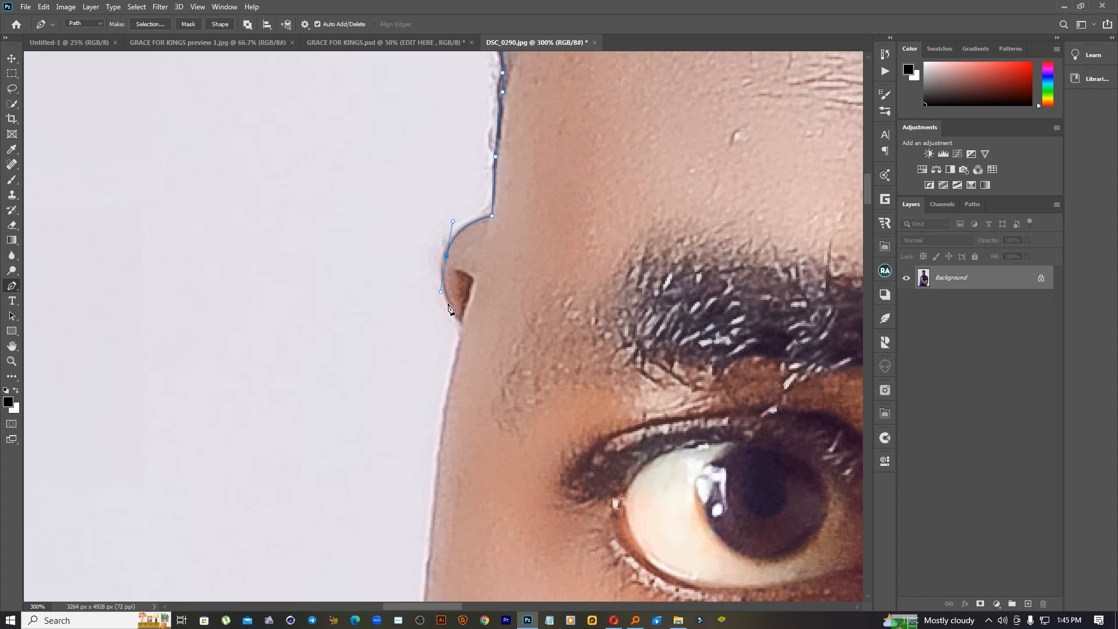
click(463, 329)
scroll(448, 308, down, 3)
drag(434, 333, 426, 446)
scroll(449, 455, down, 4)
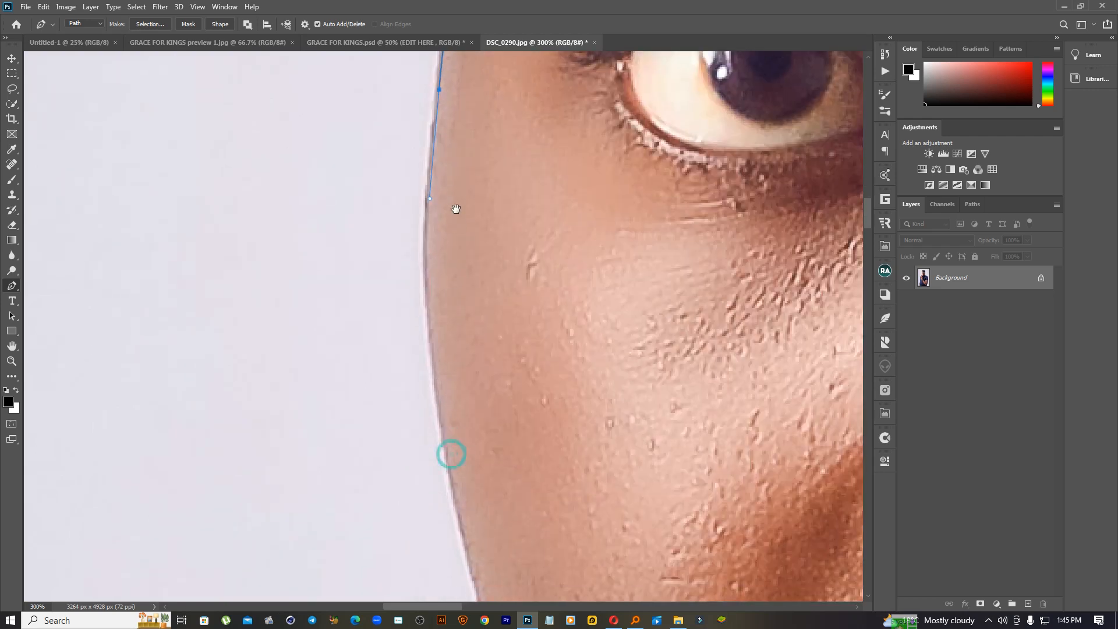
Trace the path along the cheek and jaw down to where the face meets the shirt's shoulder.
drag(437, 414, 456, 508)
drag(491, 429, 464, 215)
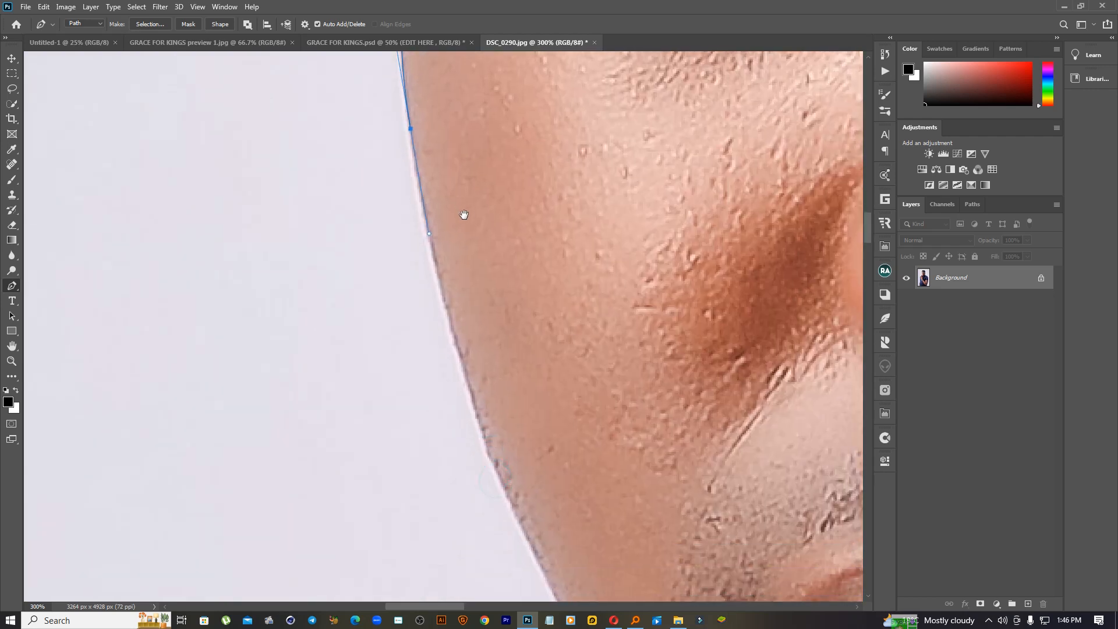
drag(497, 422, 542, 521)
drag(574, 390, 494, 205)
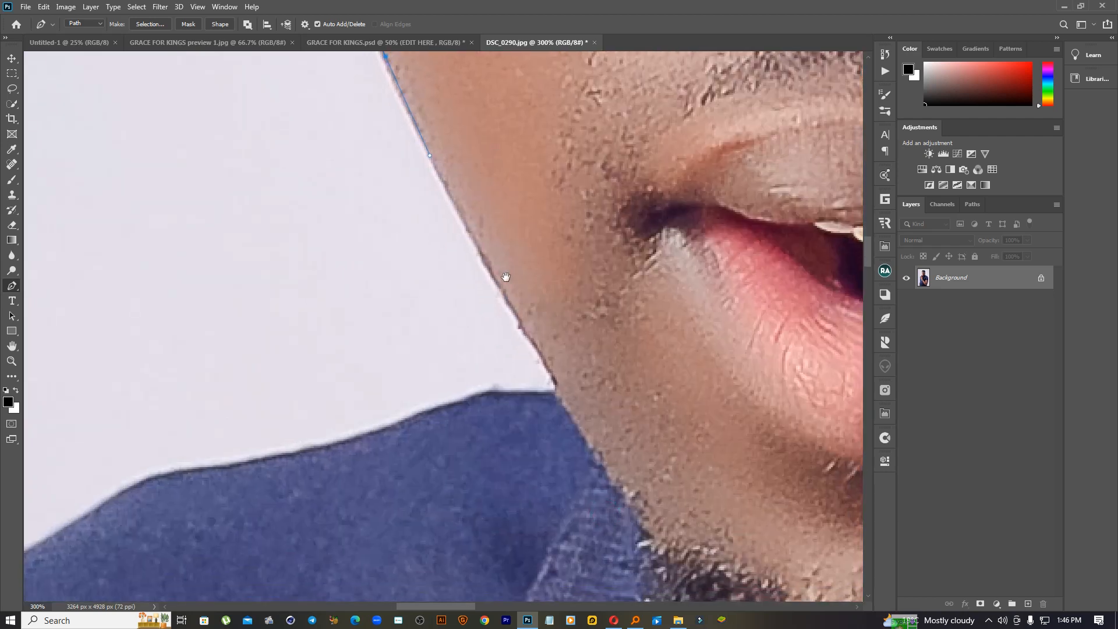
drag(505, 276, 503, 270)
click(559, 382)
Trace the path outward along the top edge of the blue shirt's shoulder.
drag(544, 391, 442, 405)
drag(357, 436, 611, 314)
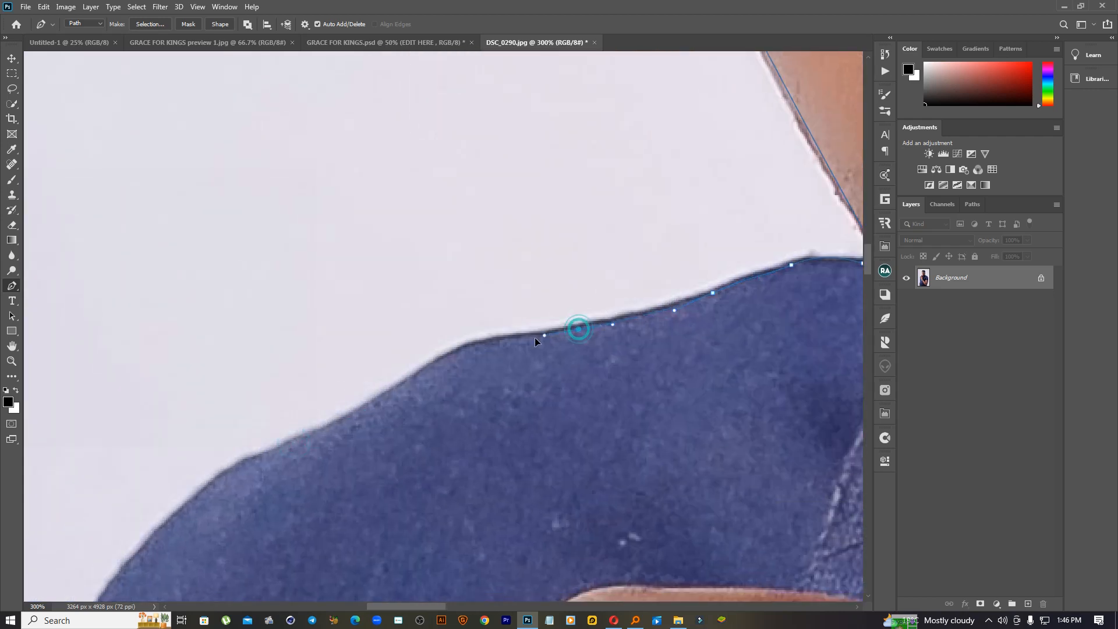
click(507, 340)
drag(449, 355, 418, 371)
drag(313, 434, 251, 460)
drag(279, 438, 599, 144)
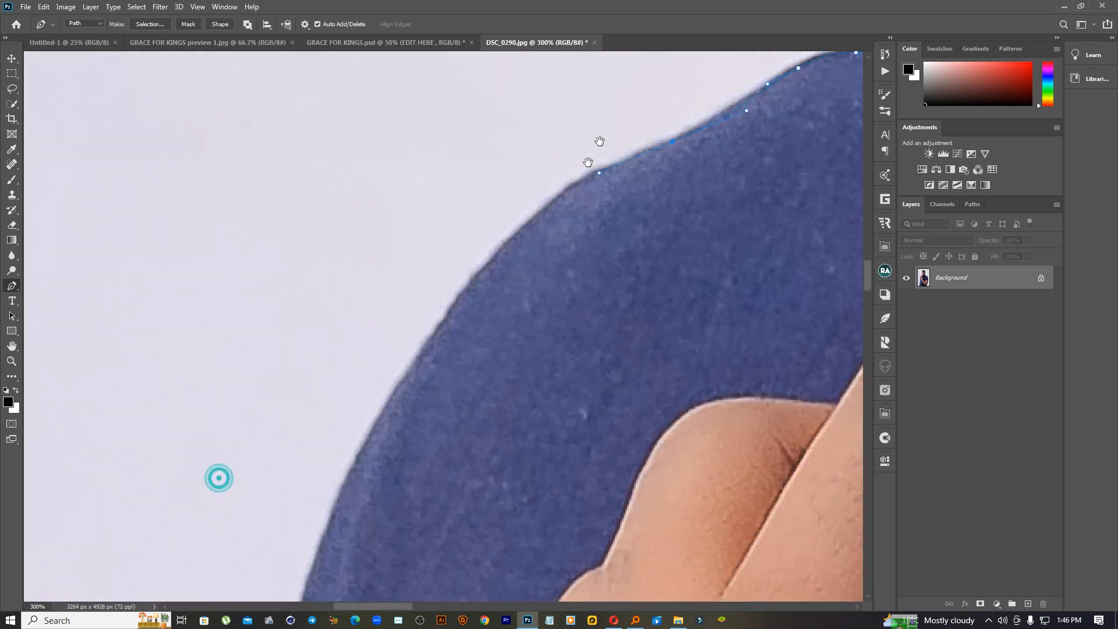
Follow the rounded shoulder with the path and continue down the outer edge of the sleeve.
drag(524, 202, 486, 247)
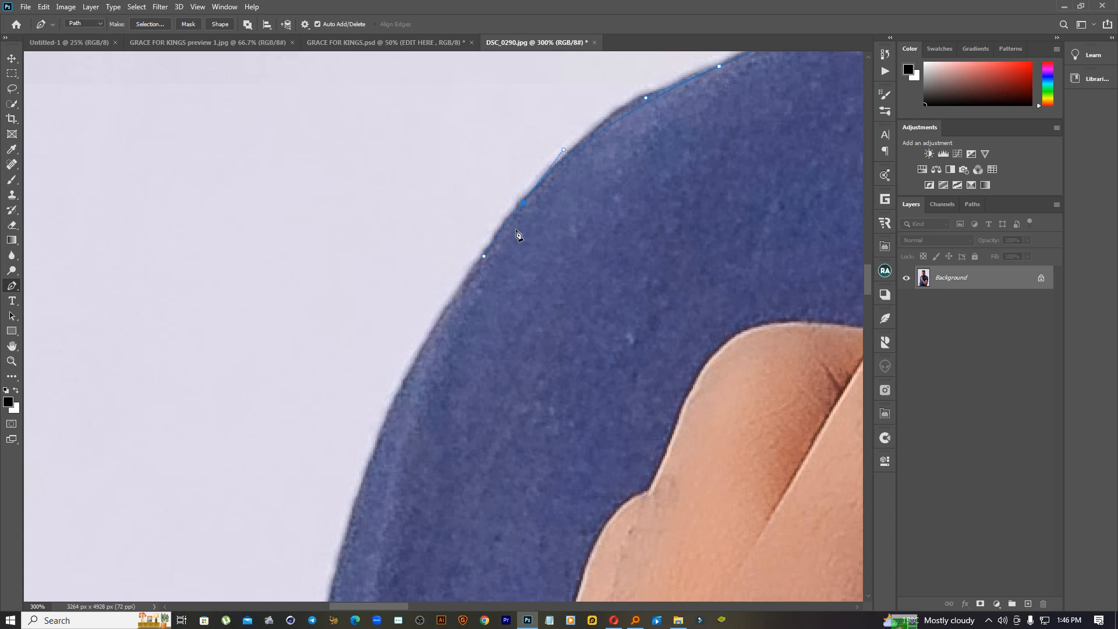
click(423, 358)
click(393, 411)
drag(387, 474, 441, 245)
click(422, 298)
click(402, 378)
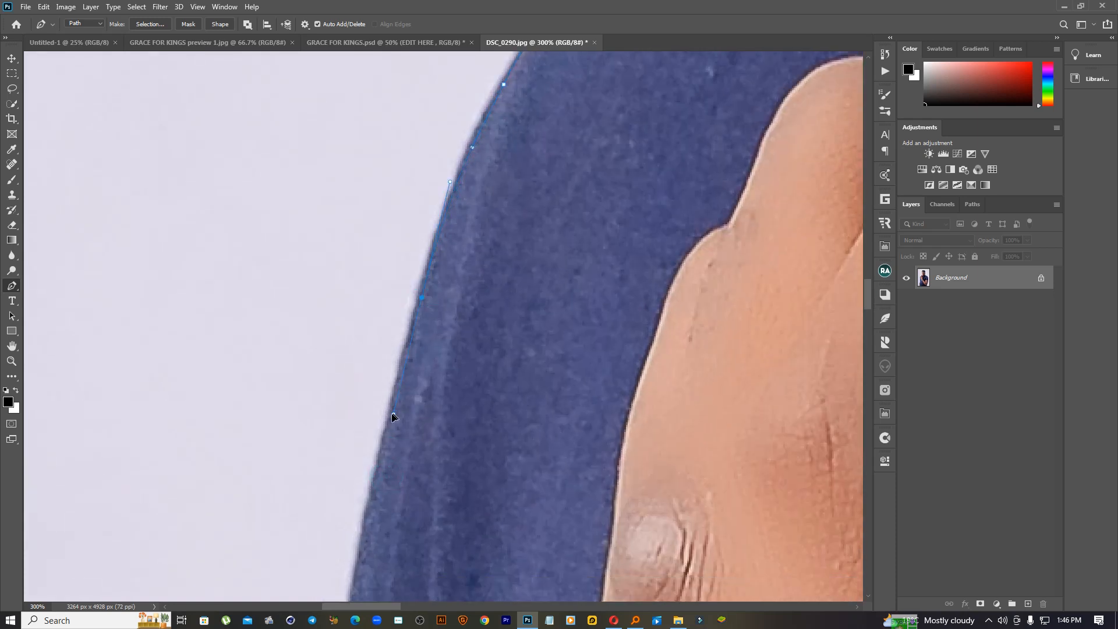
drag(398, 494, 450, 225)
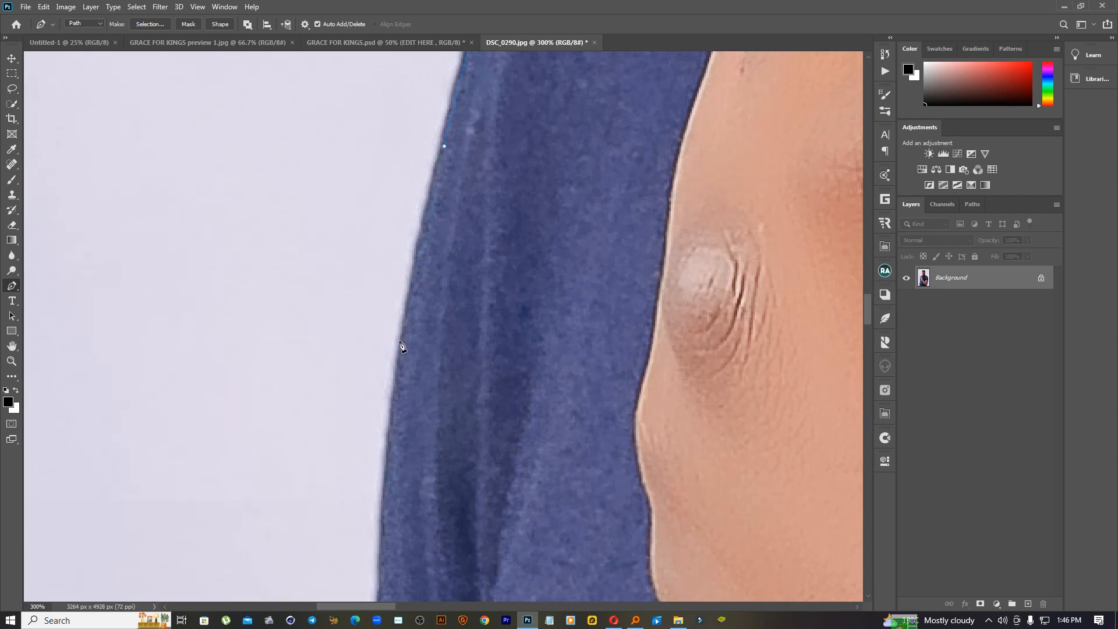
Trace the path down the lower sleeve edge to just above where the bare arm emerges.
click(387, 485)
drag(383, 597, 424, 299)
drag(424, 432, 457, 179)
drag(444, 280, 435, 327)
drag(435, 394, 440, 435)
drag(446, 453, 474, 308)
drag(491, 386, 499, 141)
drag(505, 247, 504, 279)
drag(489, 378, 488, 201)
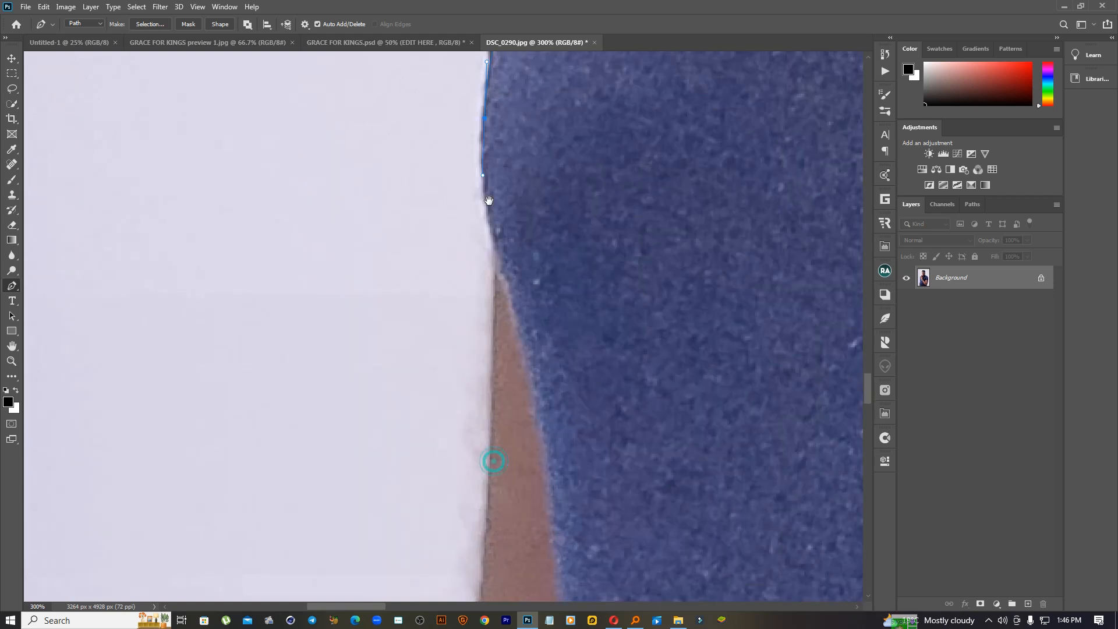
Trace the path from the sleeve's end down the outer edge of the upper bare arm.
drag(493, 293, 493, 306)
drag(496, 399, 491, 206)
drag(471, 402, 514, 145)
drag(494, 277, 488, 308)
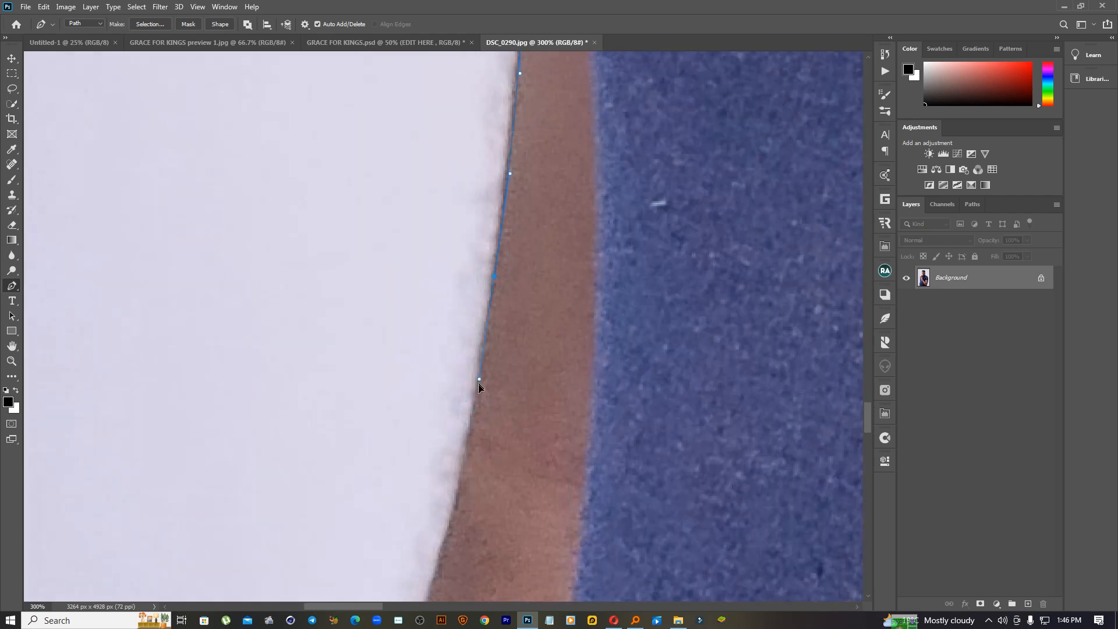
drag(473, 457, 581, 154)
drag(544, 268, 525, 358)
key(ctrl+z)
drag(558, 223, 571, 94)
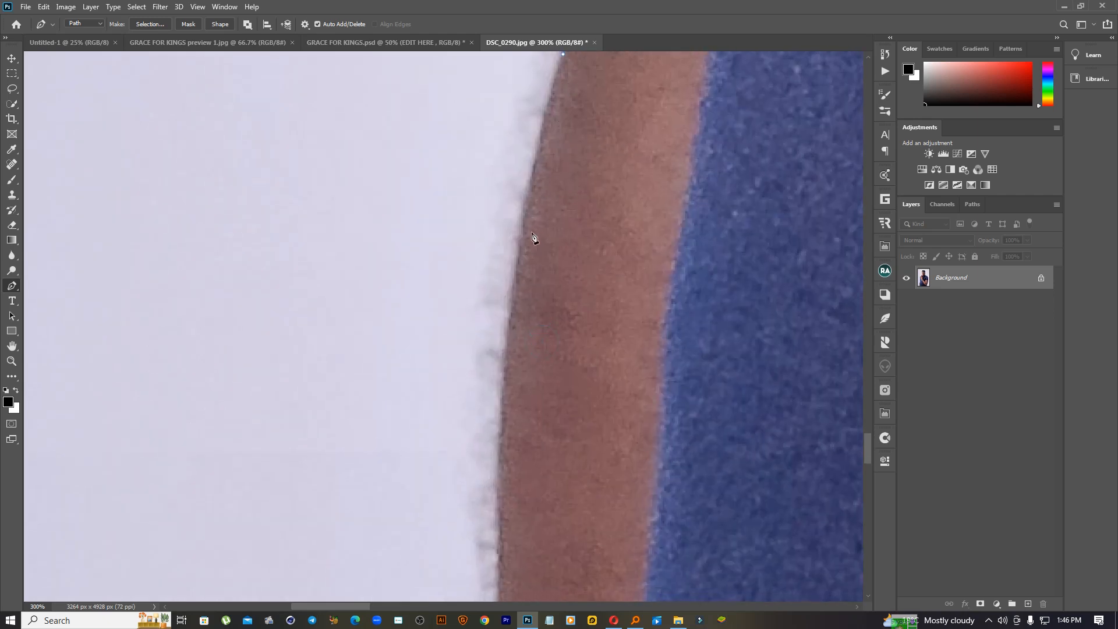
Trace the path along the long, nearly straight outer edge of the forearm.
drag(521, 253, 505, 358)
scroll(539, 242, down, 5)
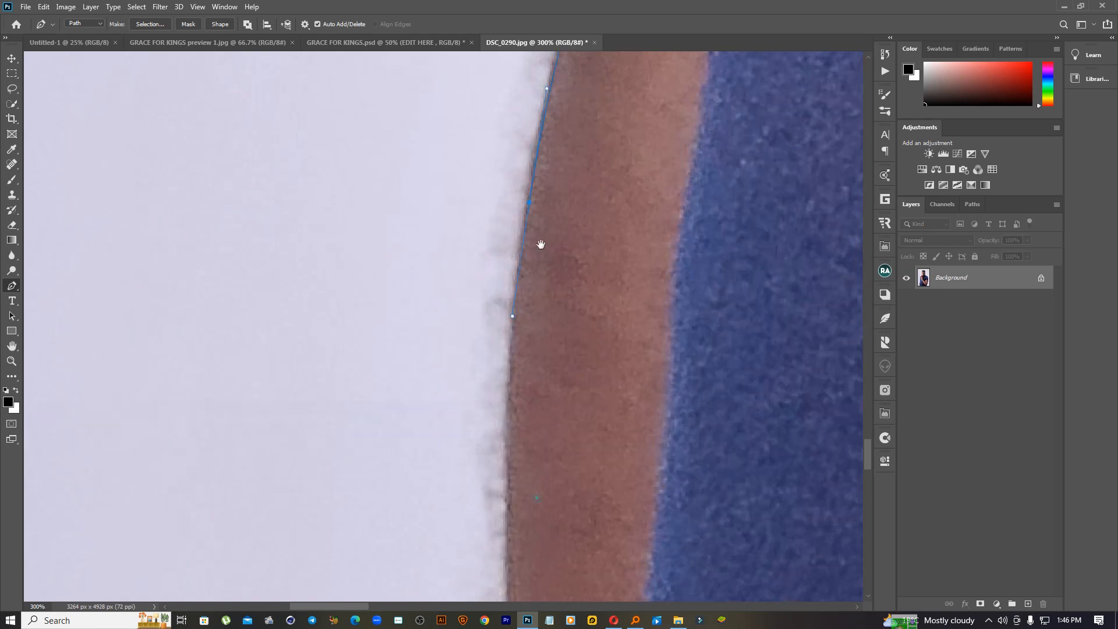
drag(504, 270, 501, 411)
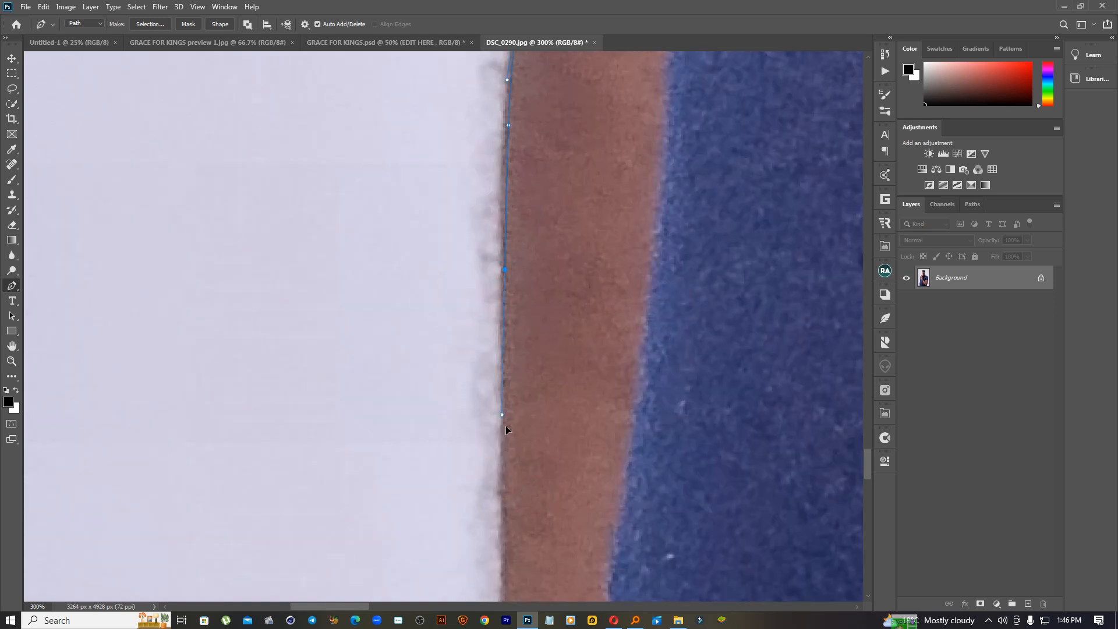
scroll(505, 430, down, 3)
drag(519, 324, 565, 69)
drag(550, 243, 547, 369)
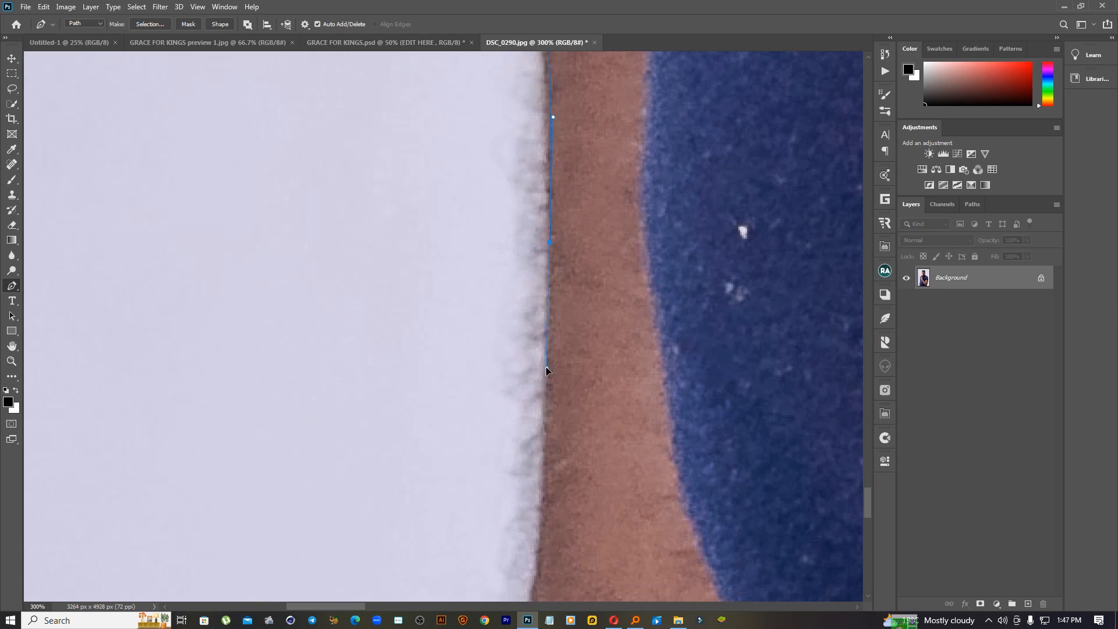
Trace the path down the lower forearm to the point where the hand enters the trouser pocket.
drag(546, 481, 571, 239)
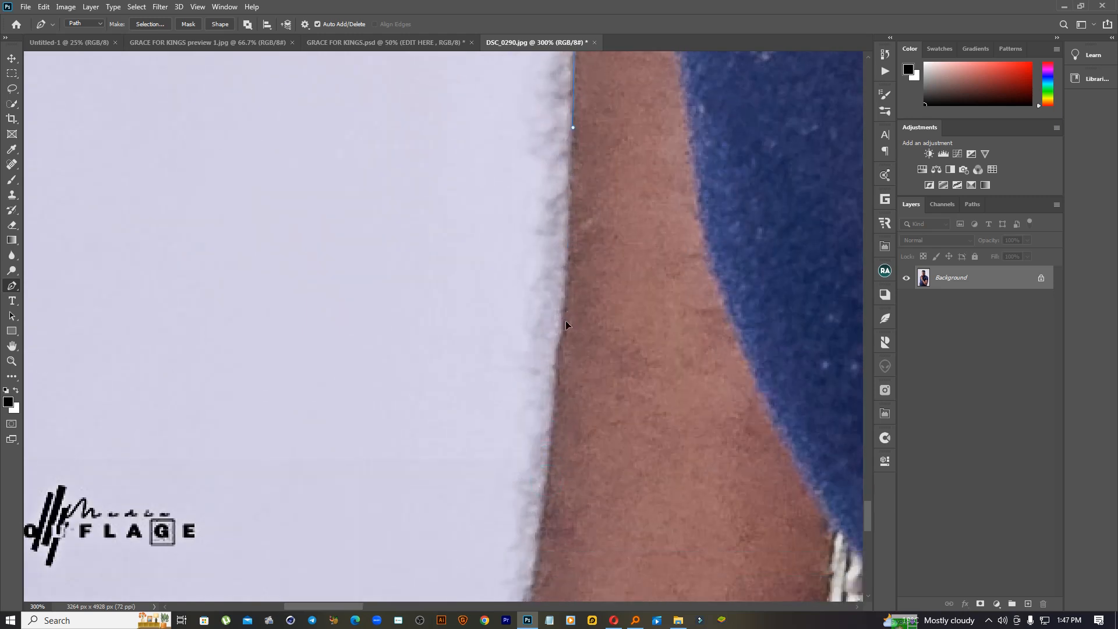
drag(557, 411, 574, 173)
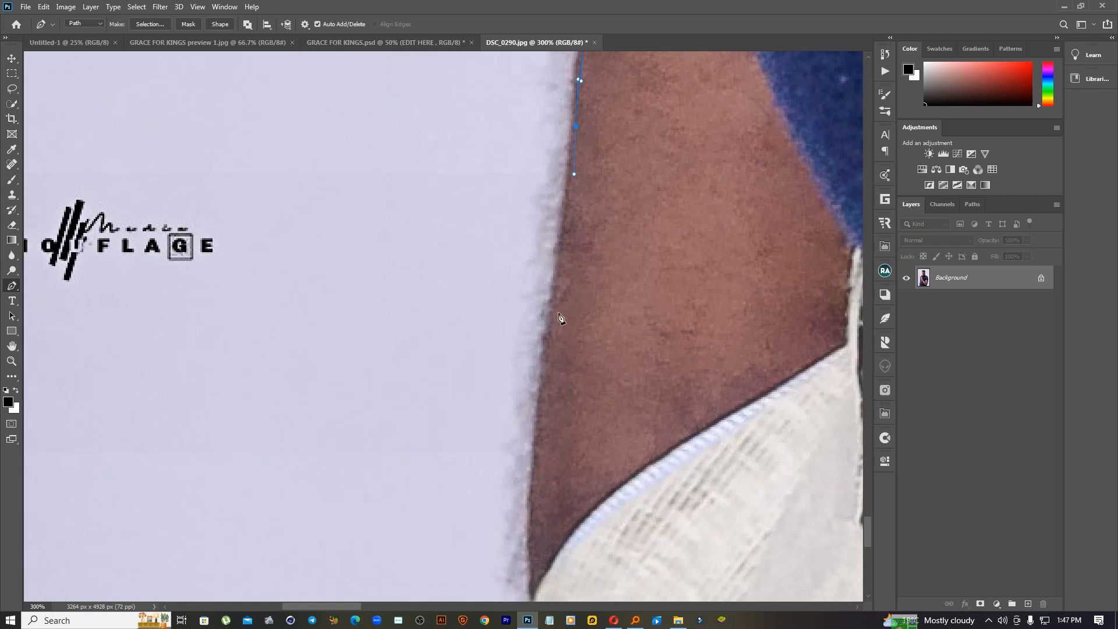
drag(538, 387, 521, 164)
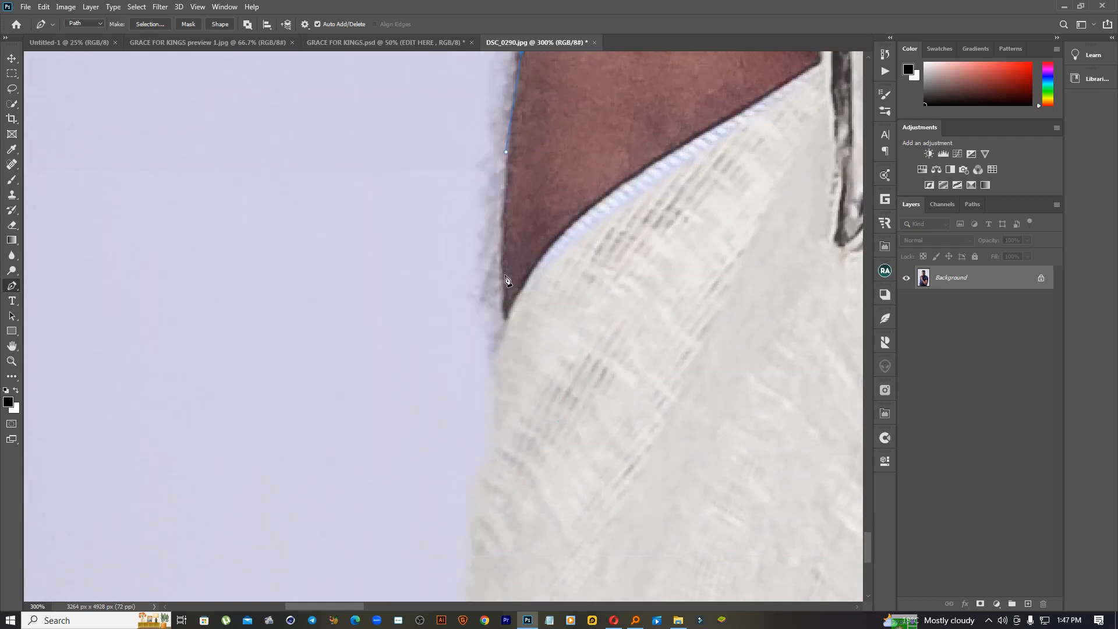
drag(500, 254, 500, 280)
drag(509, 328, 494, 253)
Take the path down the trouser hip and across just below the photo's bottom edge to the opposite hip.
drag(500, 296, 498, 333)
drag(475, 403, 470, 431)
drag(515, 437, 615, 409)
drag(744, 384, 111, 518)
drag(687, 419, 88, 425)
drag(494, 436, 220, 352)
drag(533, 400, 104, 201)
drag(427, 305, 226, 396)
drag(507, 366, 355, 368)
drag(669, 452, 687, 447)
drag(824, 367, 245, 367)
drag(518, 376, 540, 421)
Trace the path up the outer edge of the trousers on the opposite hip.
drag(484, 214, 484, 165)
drag(483, 109, 484, 82)
drag(497, 192, 544, 480)
drag(482, 295, 483, 291)
drag(484, 246, 486, 231)
drag(454, 121, 435, 71)
Trace the path past the waistband and along the shirt edge up to the starting point below the elbow.
drag(459, 175, 518, 388)
click(426, 178)
drag(427, 148, 461, 354)
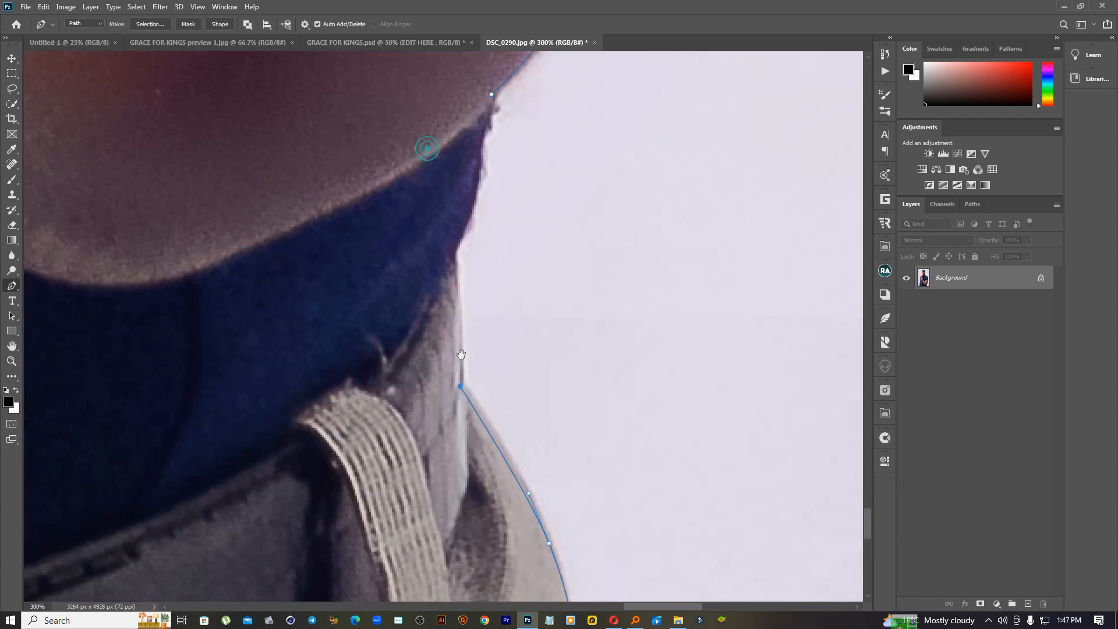
click(453, 257)
drag(474, 184, 483, 158)
click(483, 126)
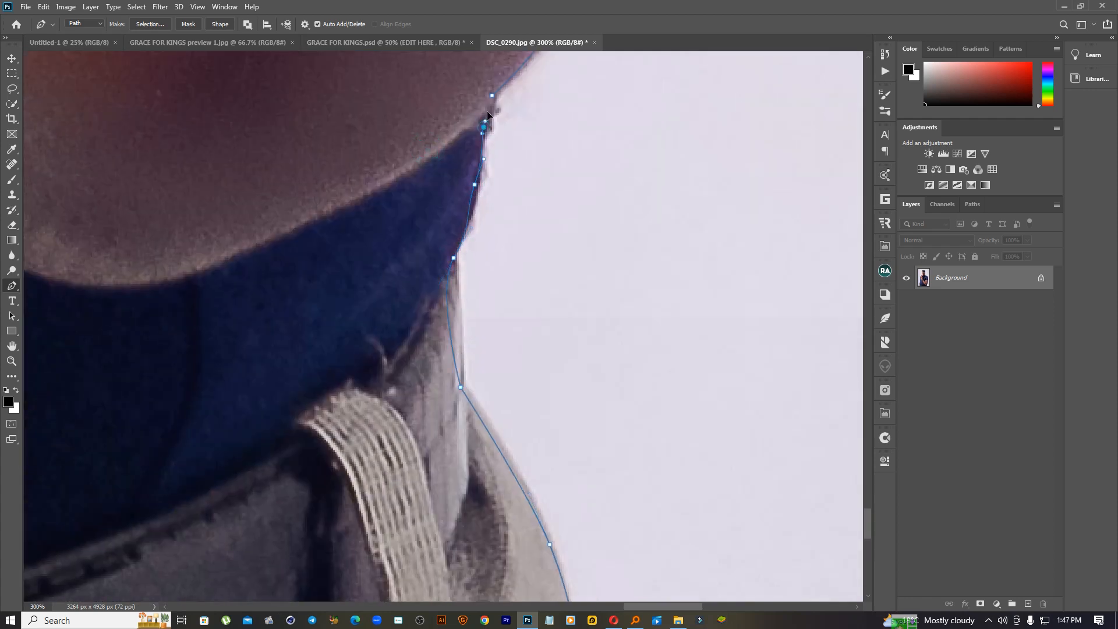
Convert the finished path around the whole figure into a selection.
scroll(504, 104, down, 10)
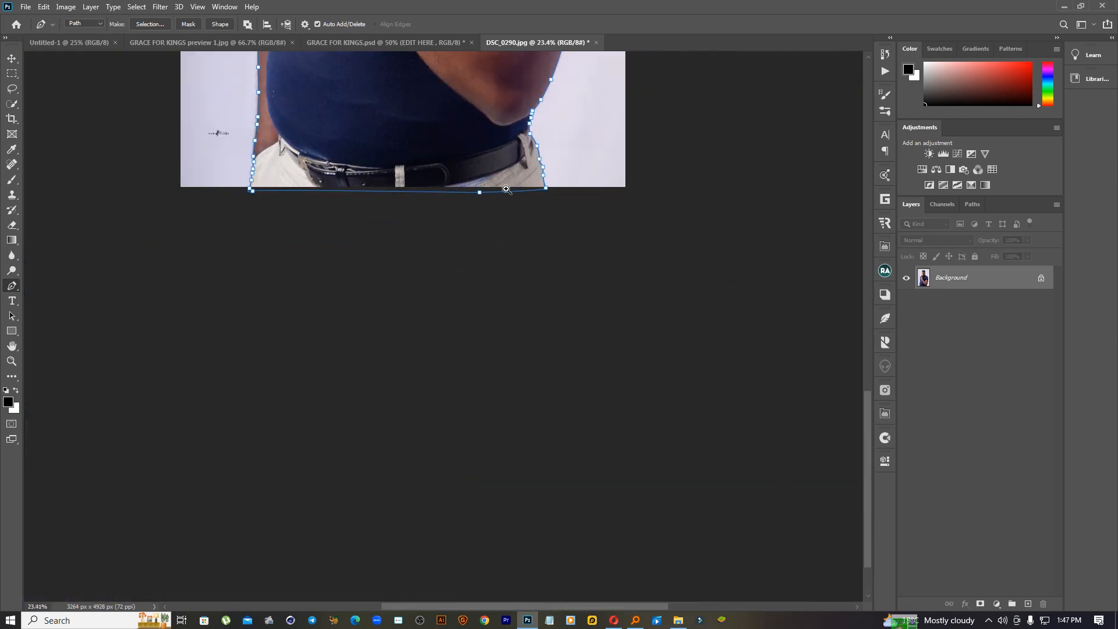
drag(517, 190, 450, 187)
key(ctrl+plus)
key(ctrl+plus)
key(ctrl+plus)
key(ctrl+plus)
key(ctrl+plus)
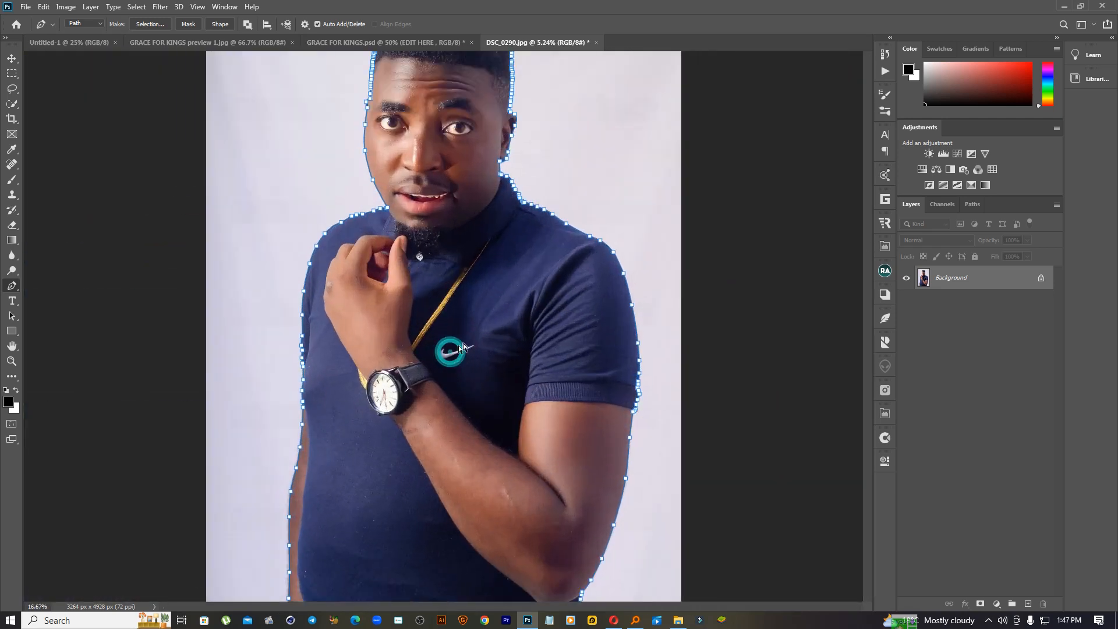
drag(575, 265, 517, 282)
click(517, 282)
click(518, 282)
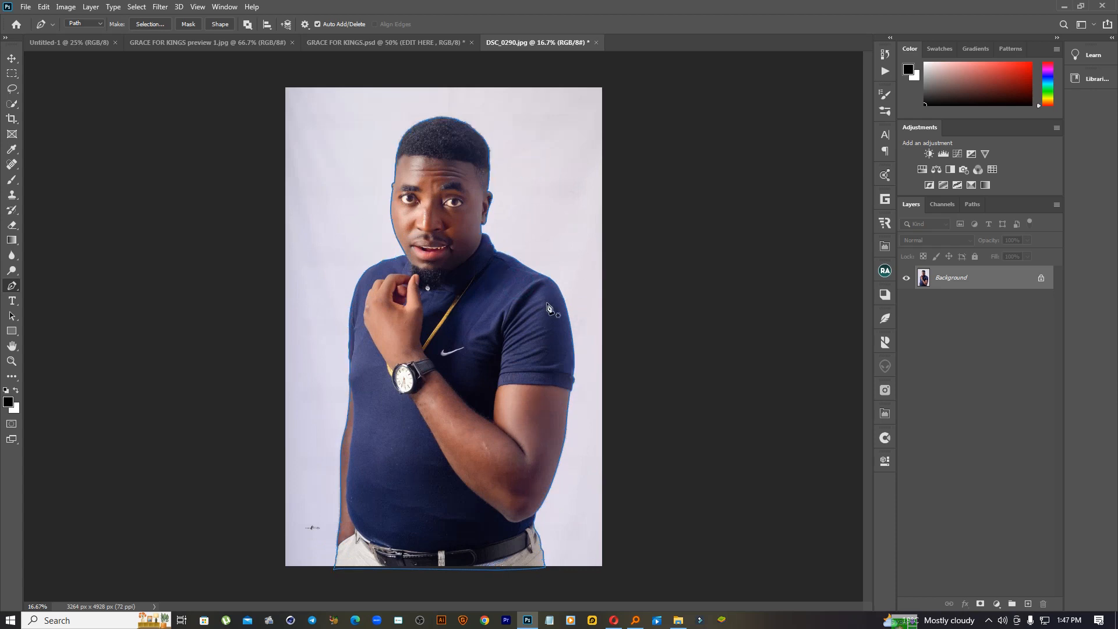
right_click(465, 285)
click(507, 334)
click(611, 169)
Copy the selected man onto a new layer and delete the original Background layer.
key(ctrl+j)
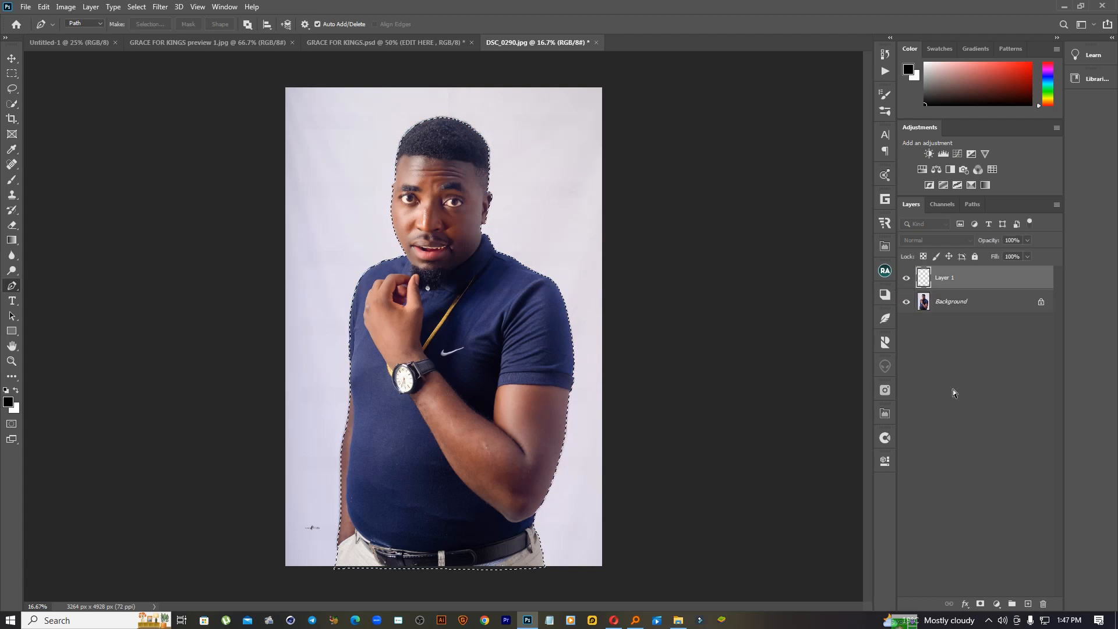
click(960, 304)
key(Delete)
click(12, 59)
Look over the man's cutout and switch to the GRACE FOR KINGS.psd flyer document.
scroll(419, 263, down, 2)
scroll(419, 262, up, 3)
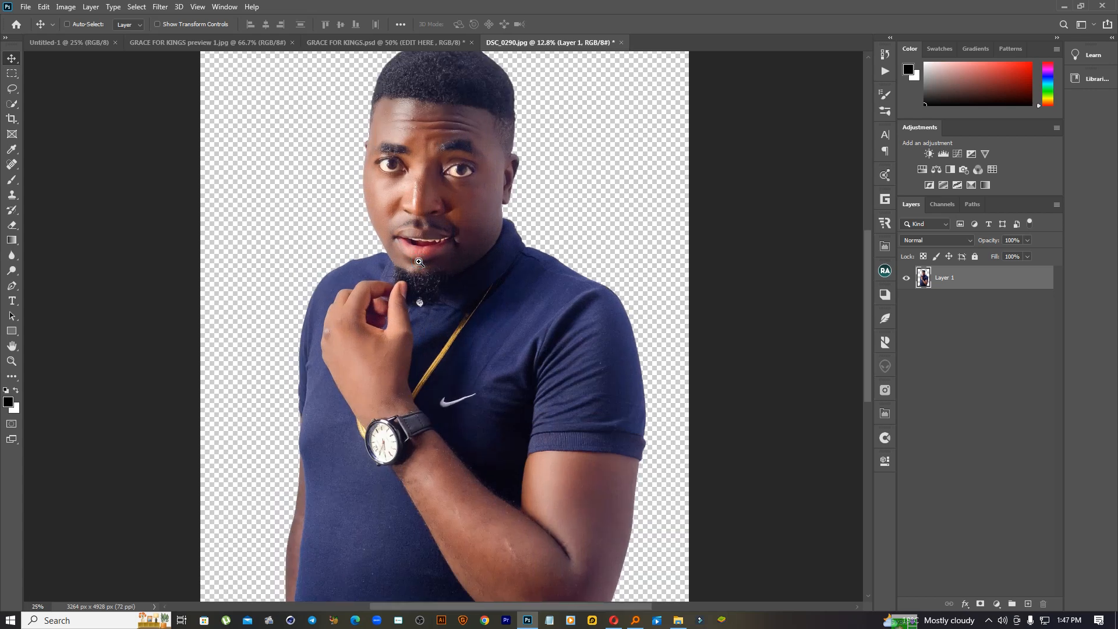
scroll(419, 263, up, 2)
scroll(486, 254, down, 5)
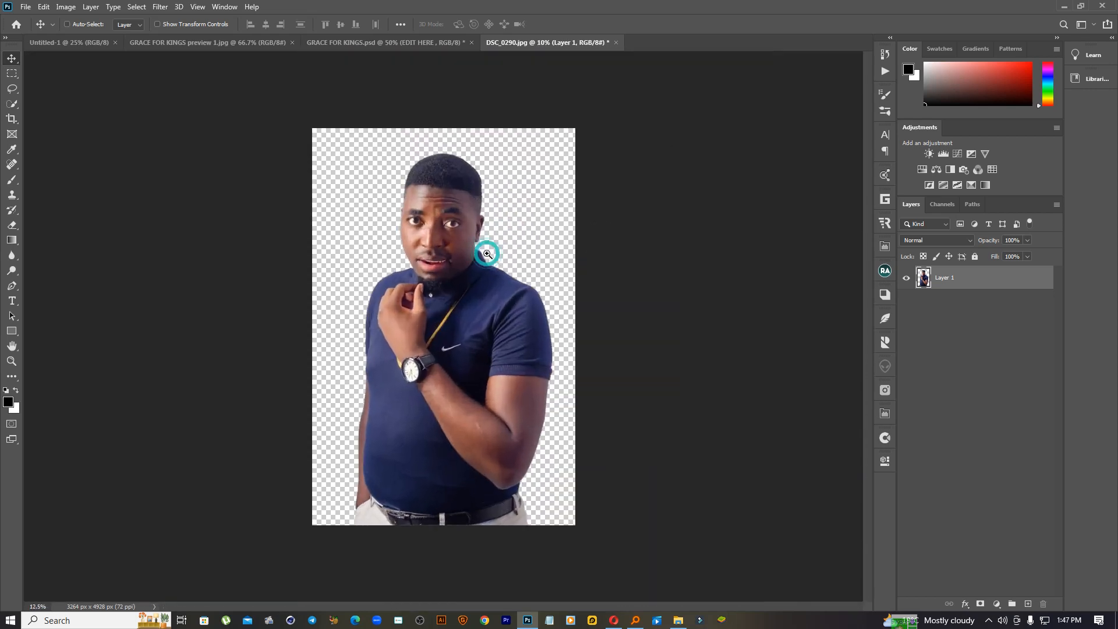
scroll(487, 254, up, 1)
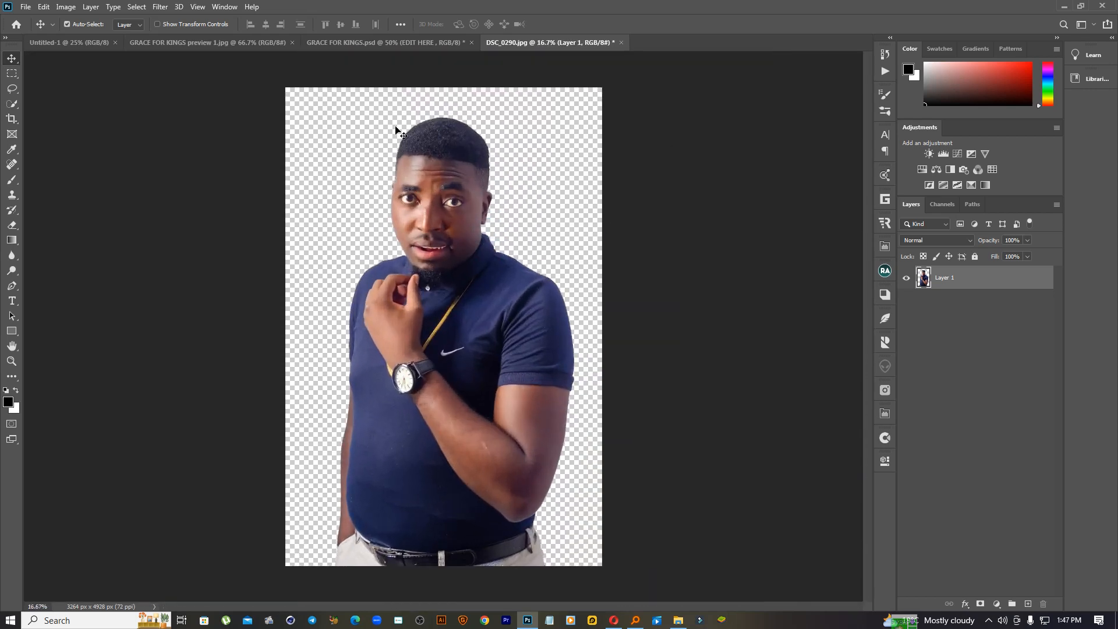
click(381, 43)
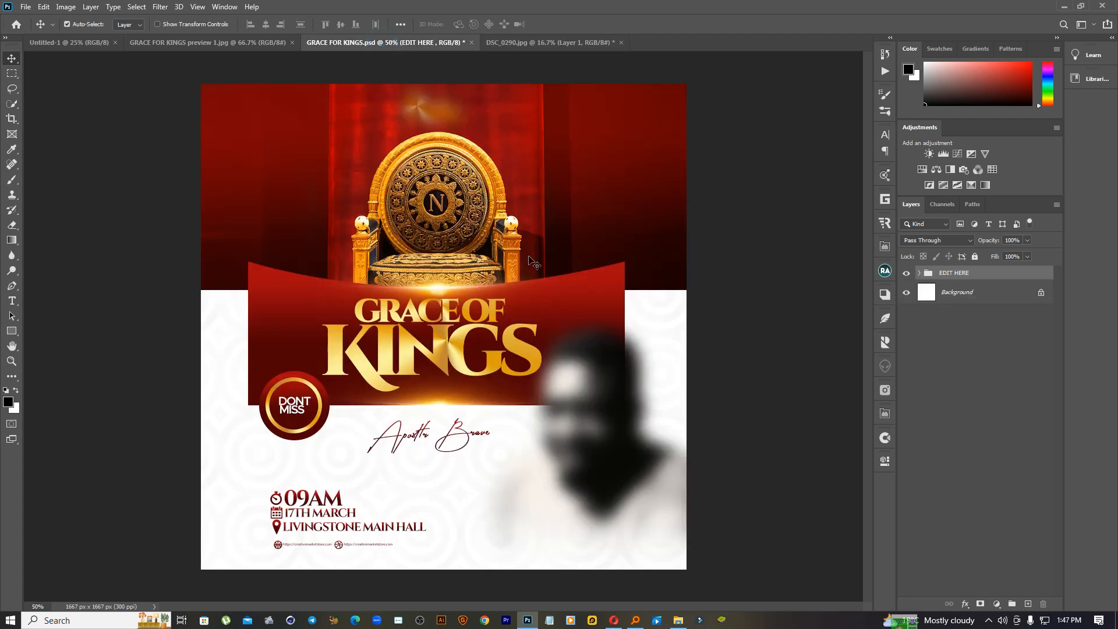
Check the flyer preview image and delete the blurred placeholder portrait layer from the IMAGES group in GRACE FOR KINGS.psd.
click(592, 403)
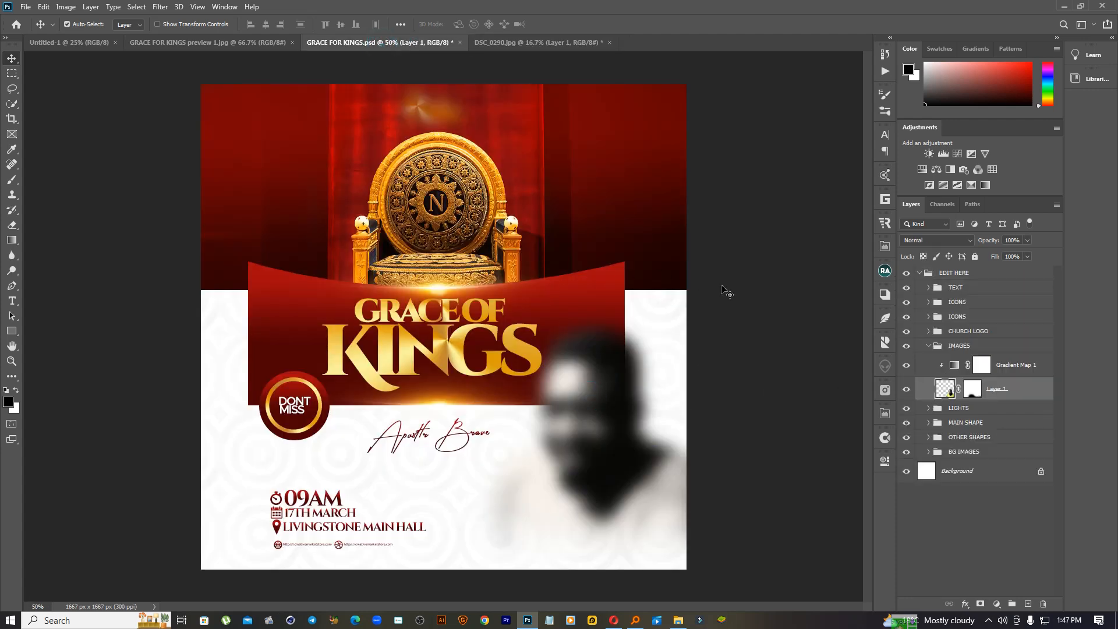
click(928, 347)
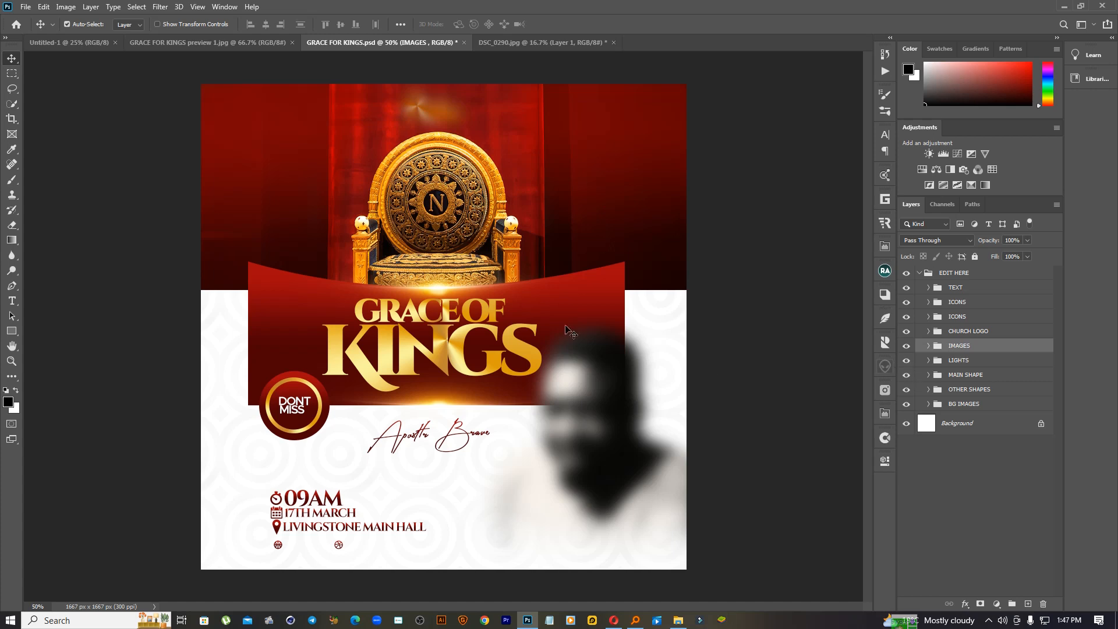
click(594, 401)
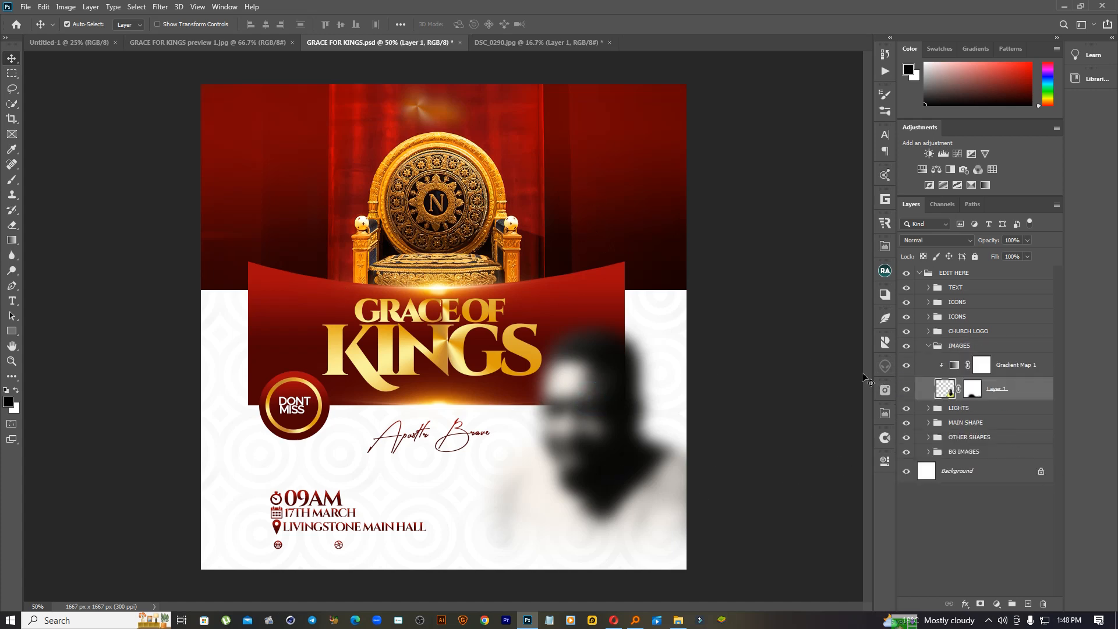
click(207, 42)
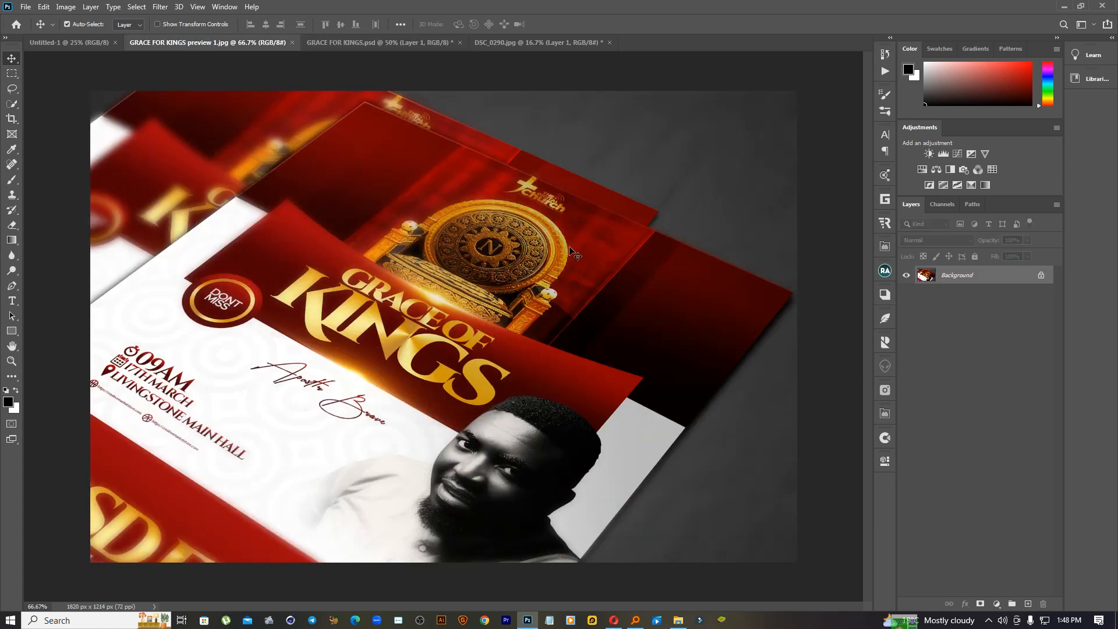
click(368, 39)
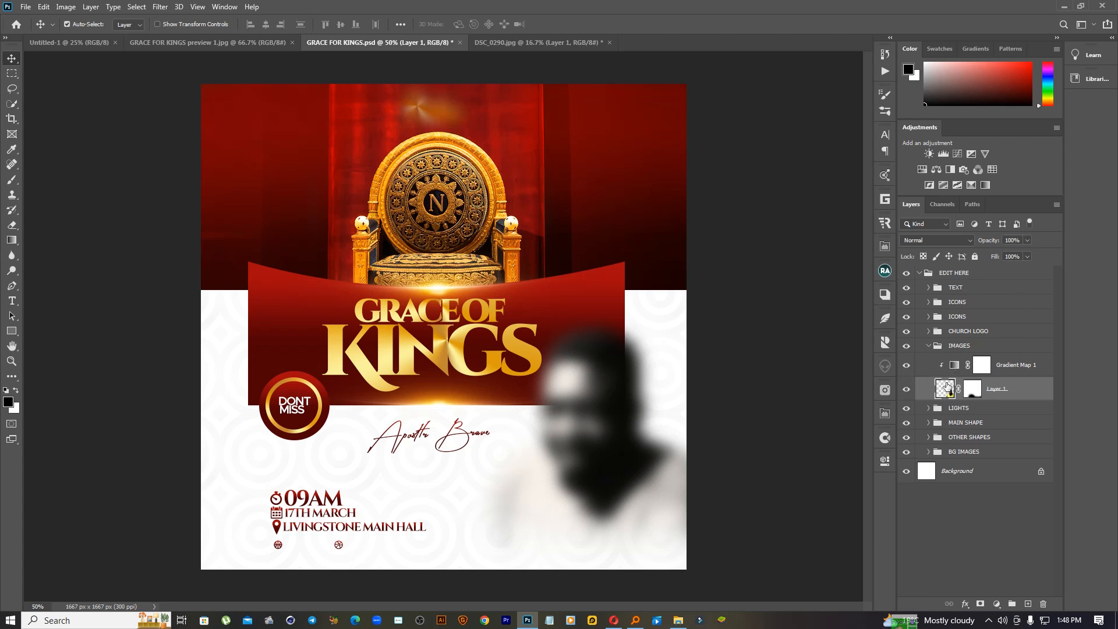
key(Delete)
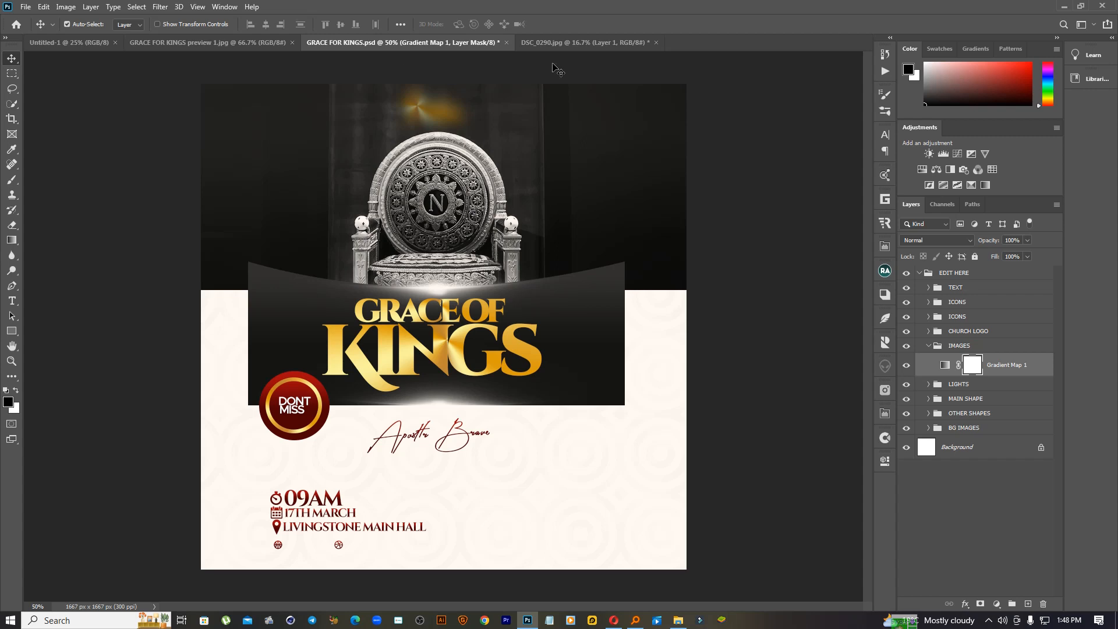
Convert the man's cutout layer in DSC_0290.jpg to a smart object and bring it into the GRACE FOR KINGS.psd flyer.
click(577, 43)
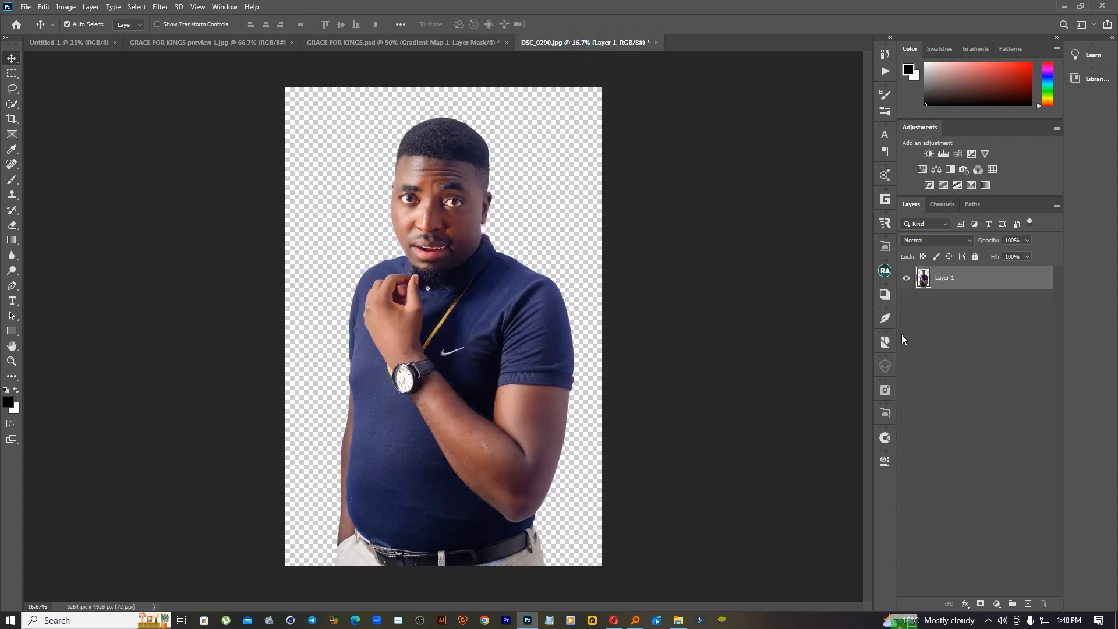
right_click(988, 280)
click(990, 280)
drag(980, 289, 481, 276)
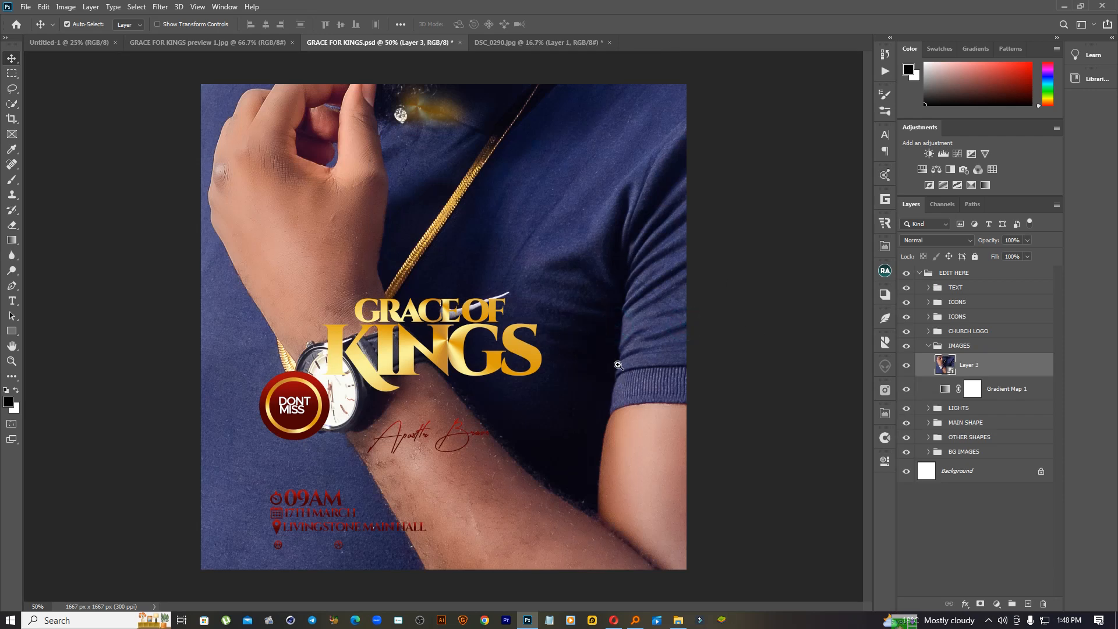
Scale down the man's cutout and place it in the flyer's lower-right corner, with his head beside the KINGS title.
key(ctrl+t)
key(ctrl+0)
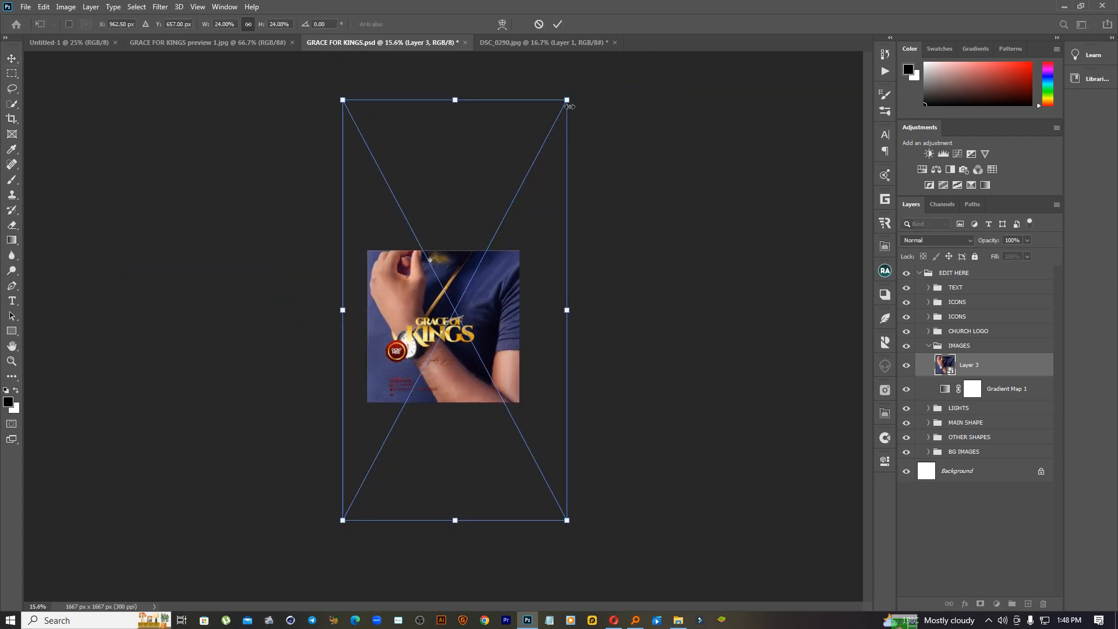
drag(562, 105, 484, 253)
drag(441, 301, 477, 371)
ctrl+click(498, 331)
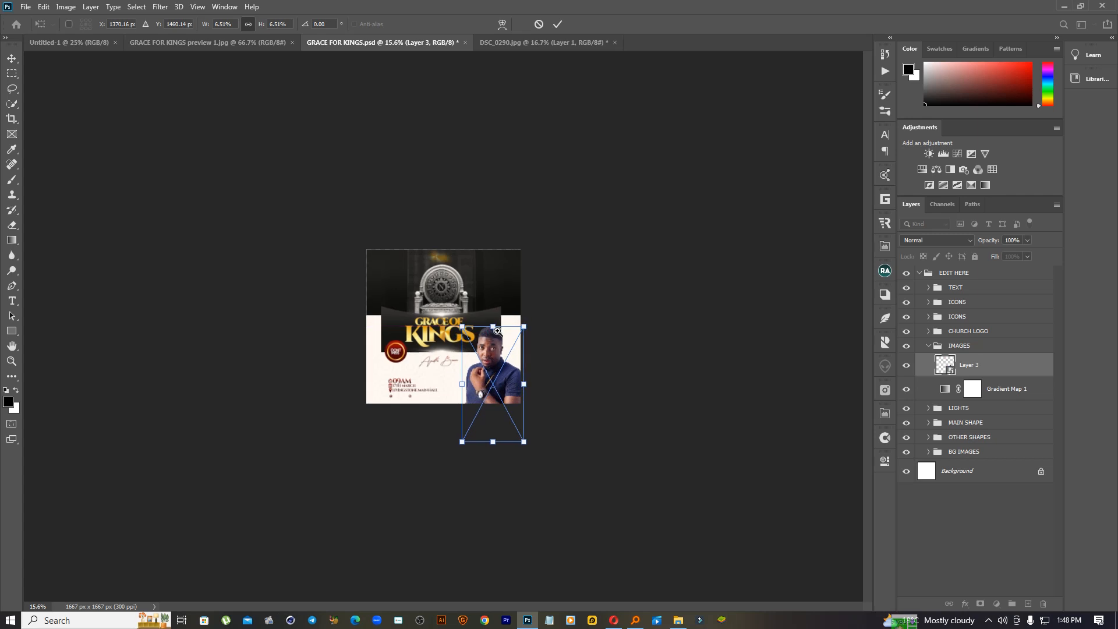
ctrl+click(498, 330)
ctrl+click(497, 331)
ctrl+click(498, 331)
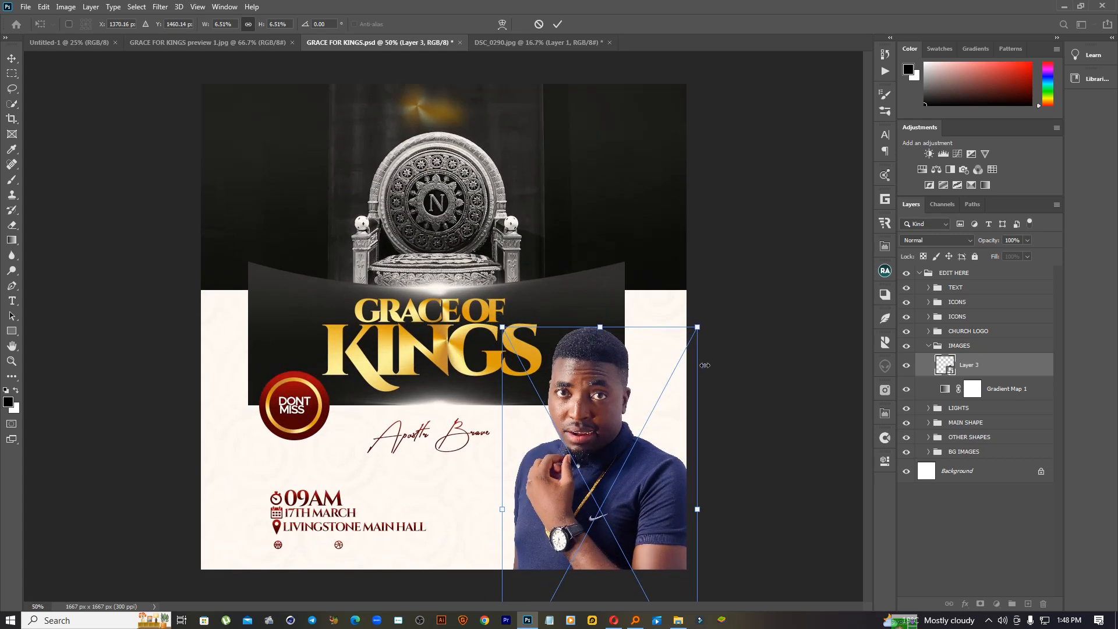
mouse_move(699, 323)
mouse_down()
mouse_move(716, 292)
mouse_move(705, 309)
mouse_up()
drag(601, 362, 597, 386)
click(557, 24)
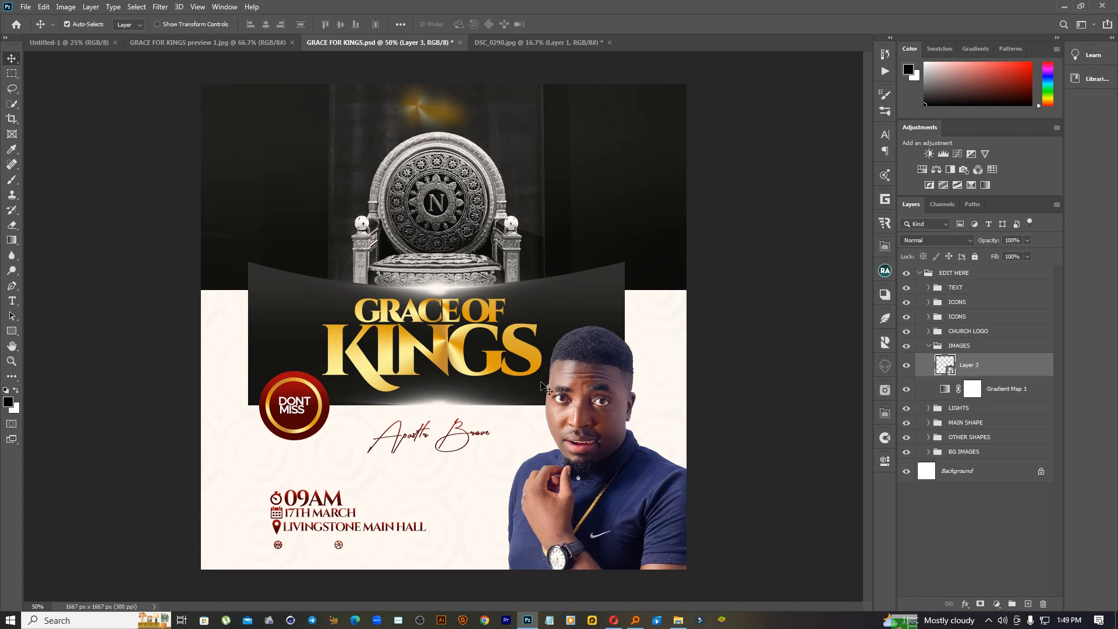
Place the man's layer below Gradient Map 1 and clip the gradient map to it.
drag(987, 373, 989, 400)
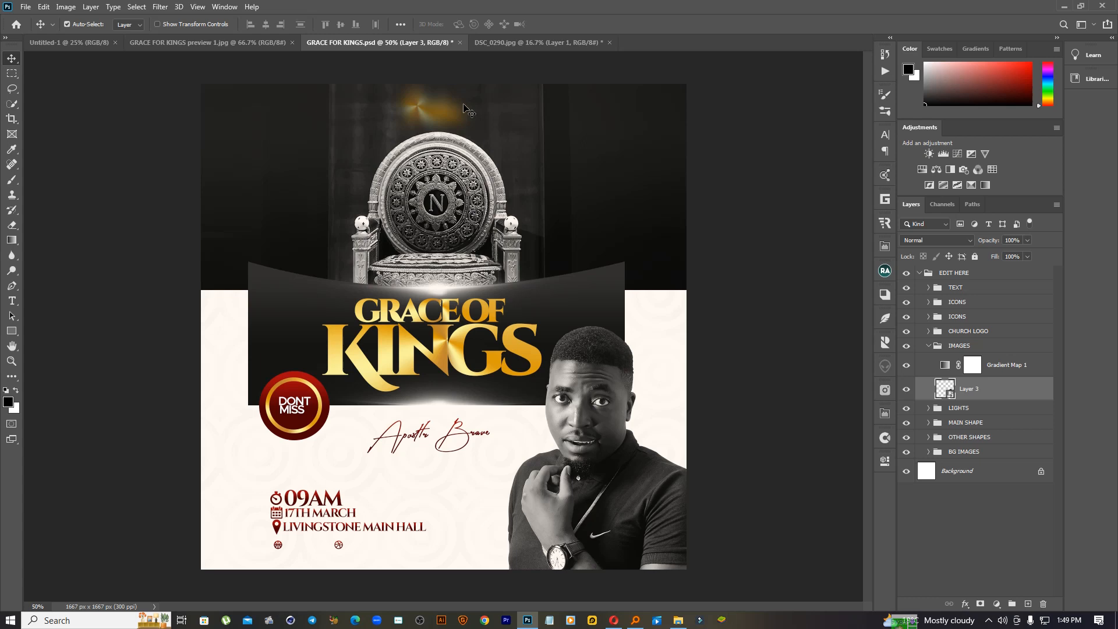
click(1002, 370)
right_click(1045, 373)
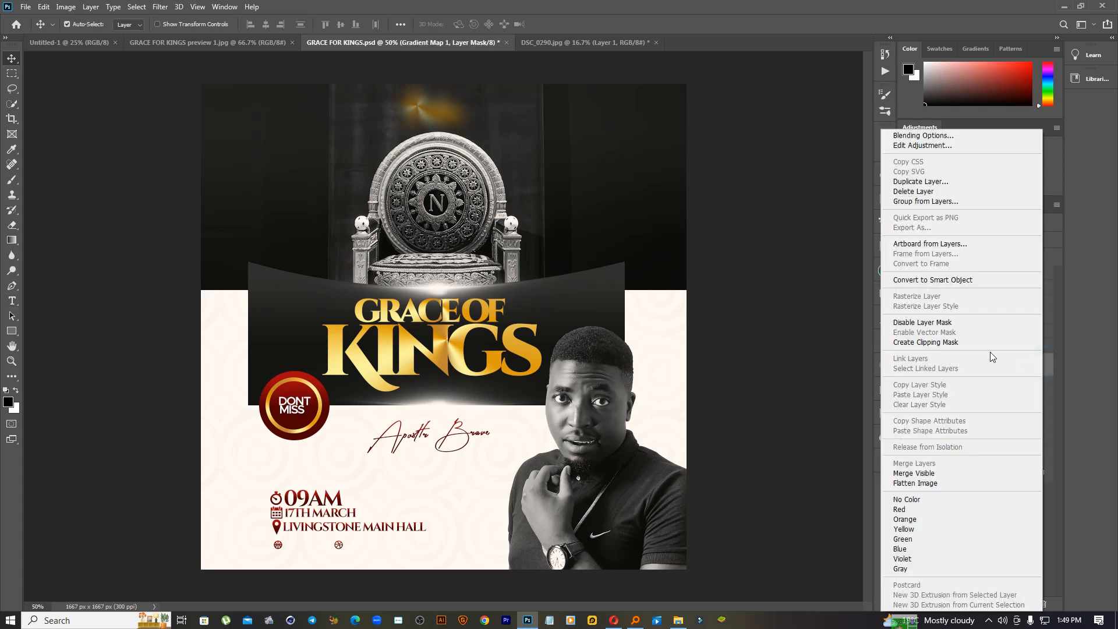
click(947, 344)
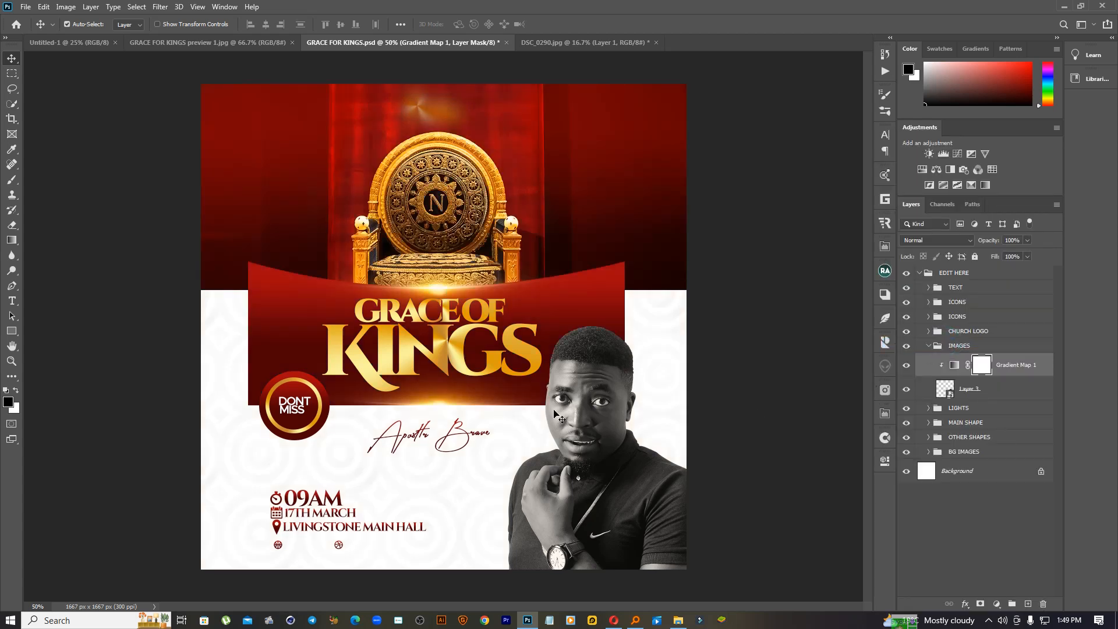
click(907, 367)
Replace the KINGS title text with GODS.
key(t)
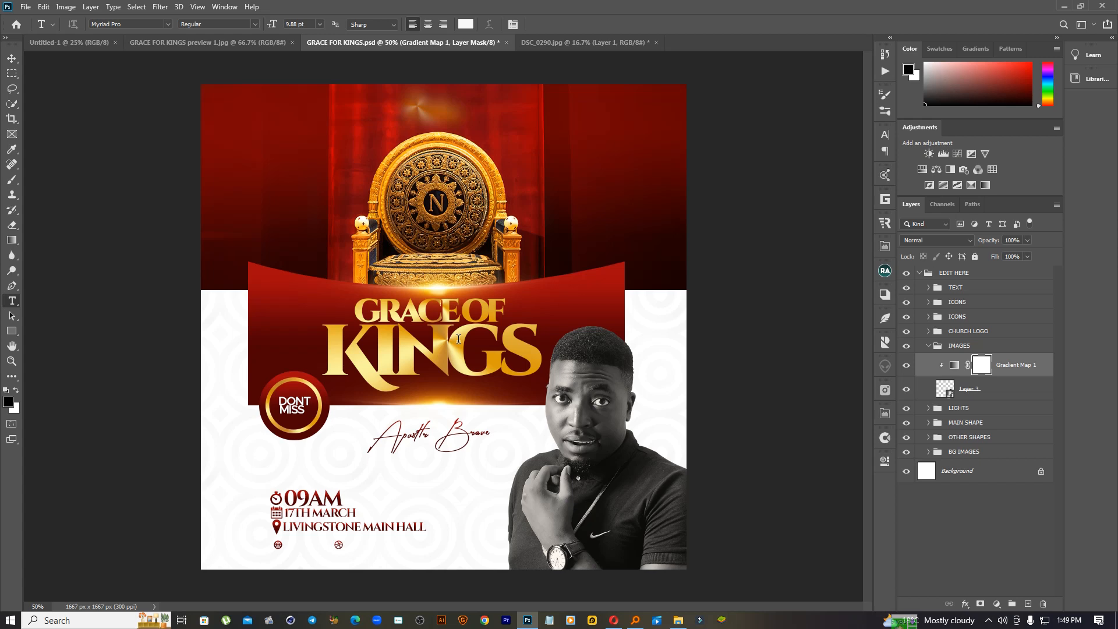
click(458, 338)
key(ctrl+a)
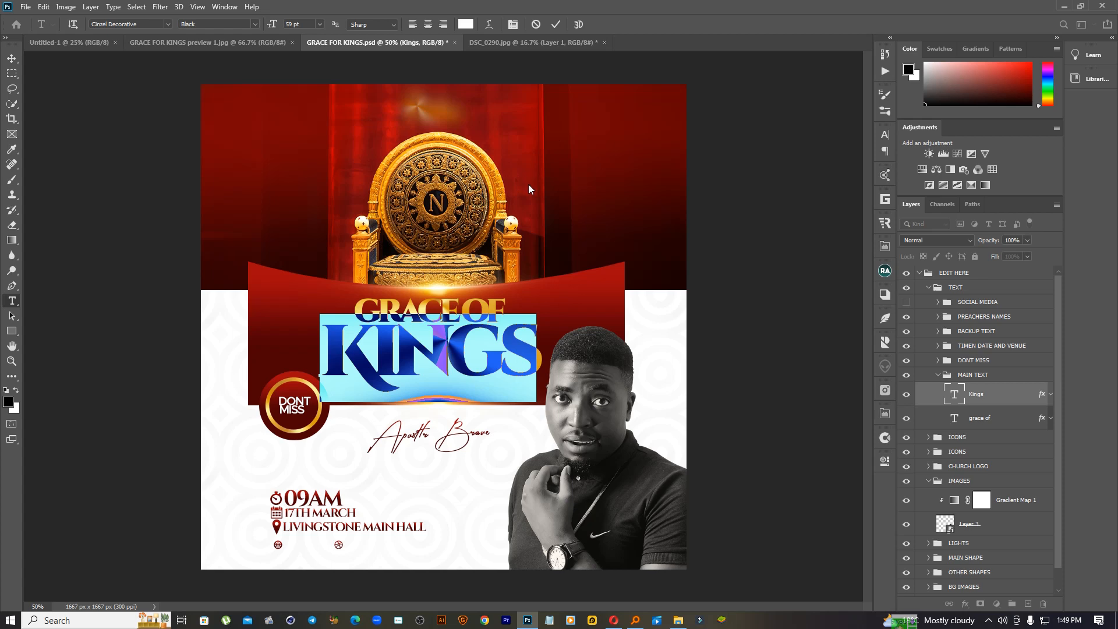
text(GODS)
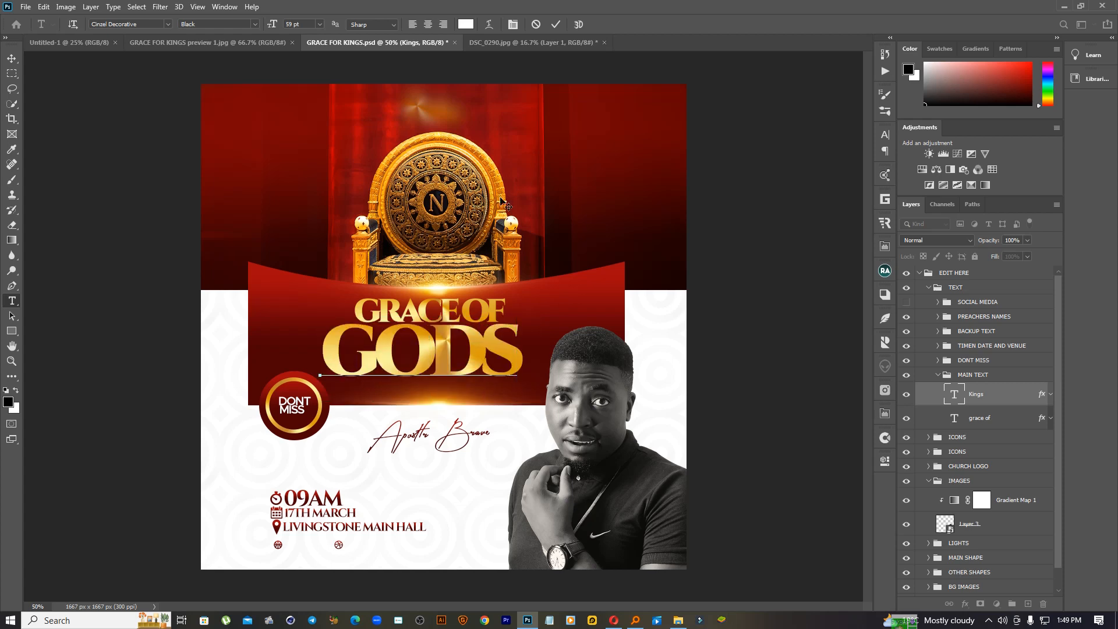
click(556, 24)
Replace the GRACE OF title text with THROWN.
click(440, 312)
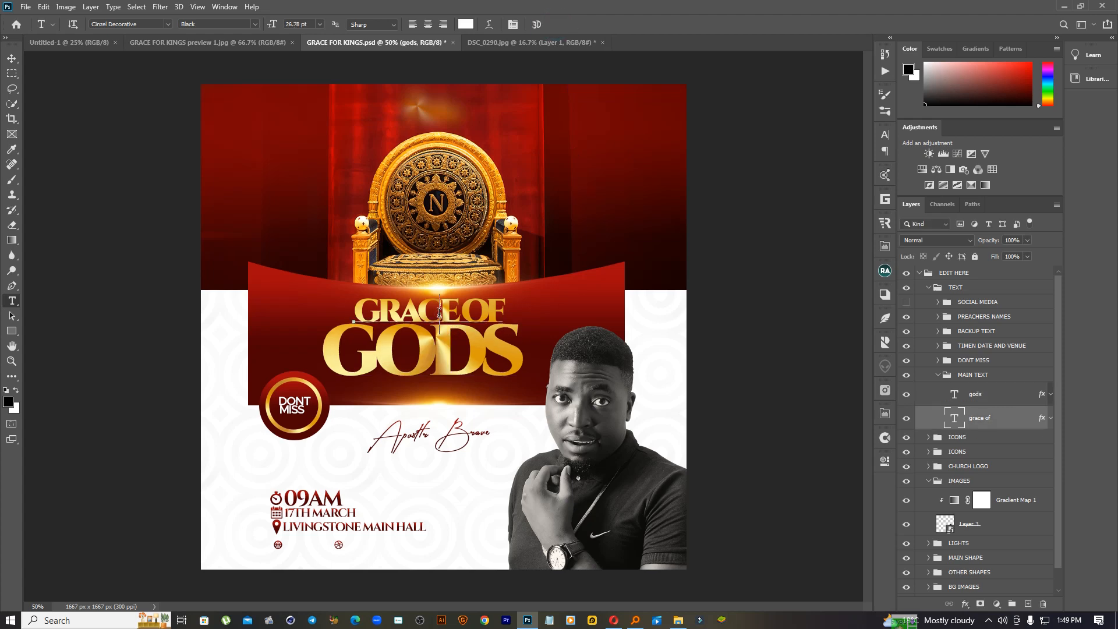
triple_click(439, 312)
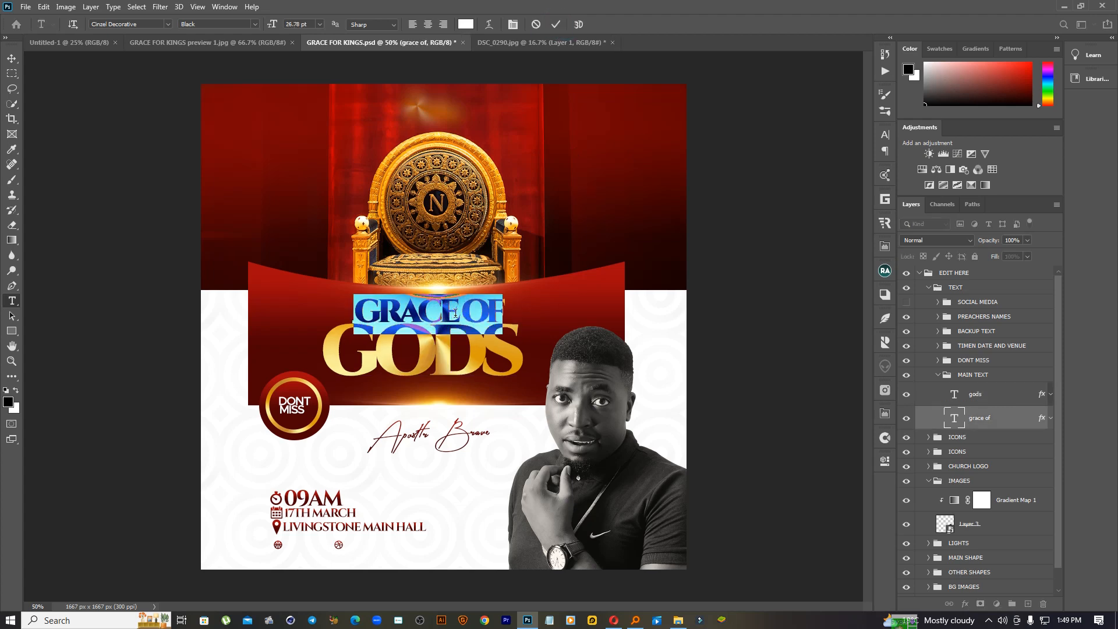
text(THROWN)
click(555, 24)
Rearrange the title so that GODS sits above THROWN on the red banner.
click(12, 58)
drag(446, 309, 445, 347)
drag(459, 389, 493, 345)
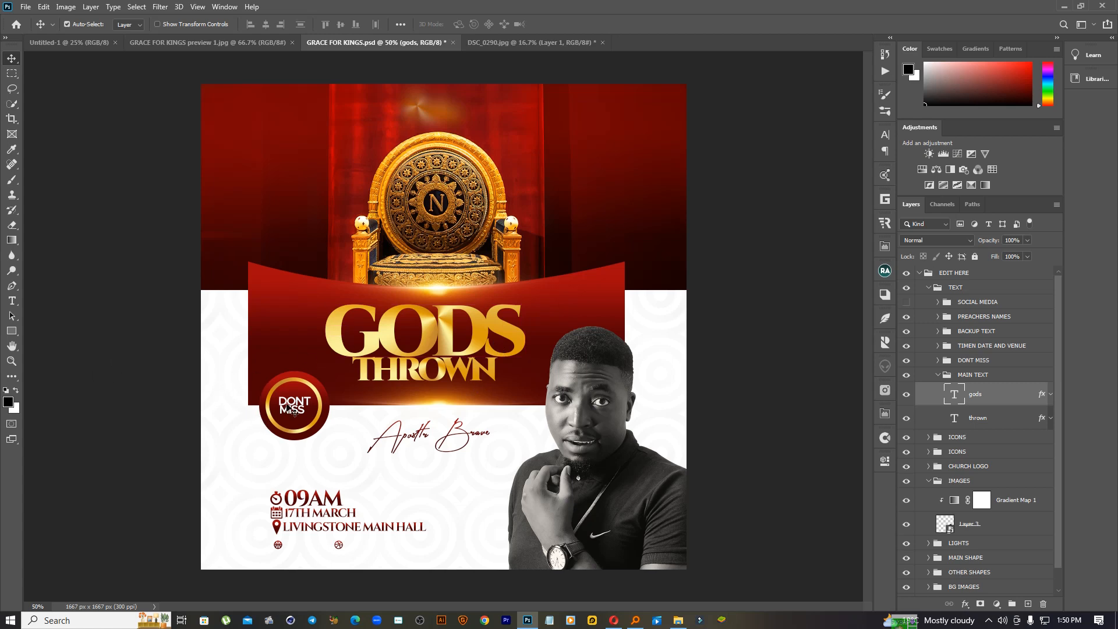
Move the DONT MISS badge group down beside the time and date details and scale it to 82.38%.
click(318, 425)
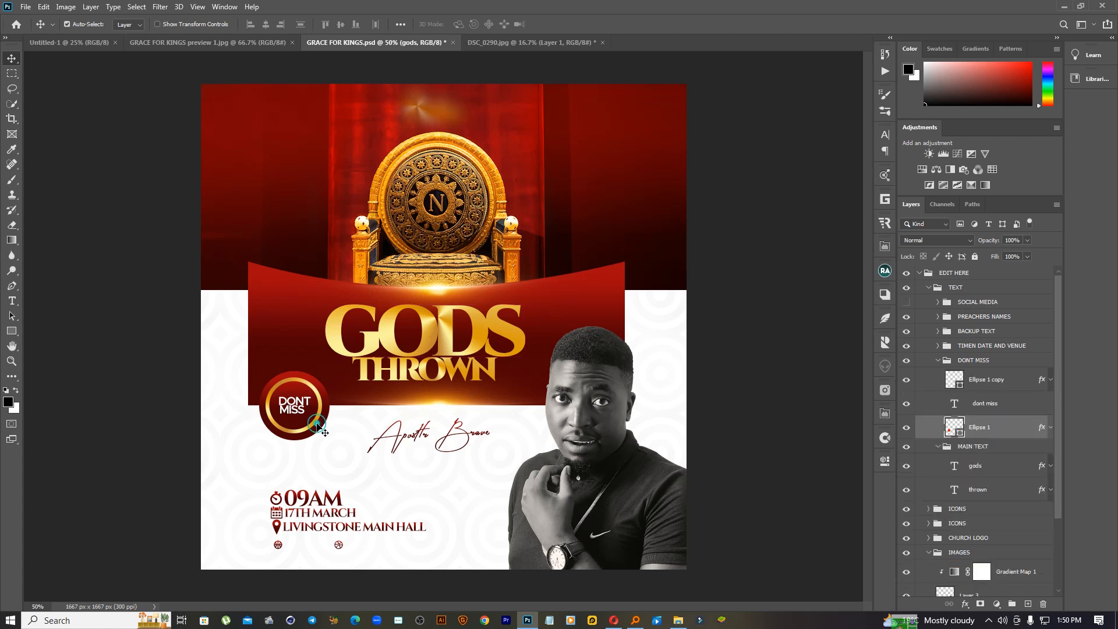
click(982, 360)
drag(243, 414, 244, 520)
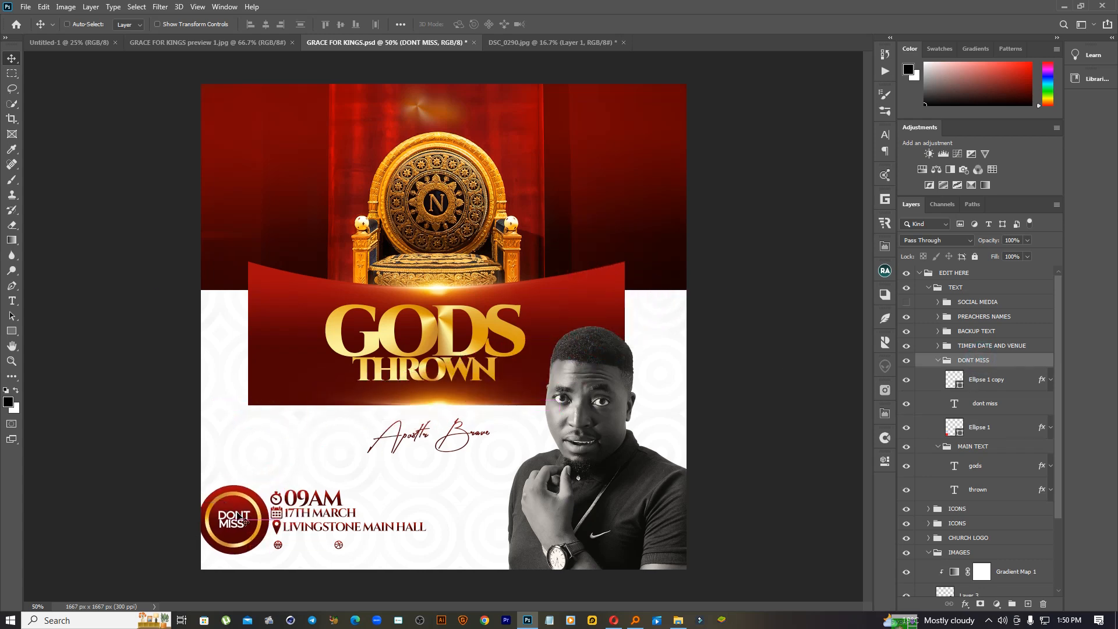
key(ctrl+t)
drag(269, 484, 251, 514)
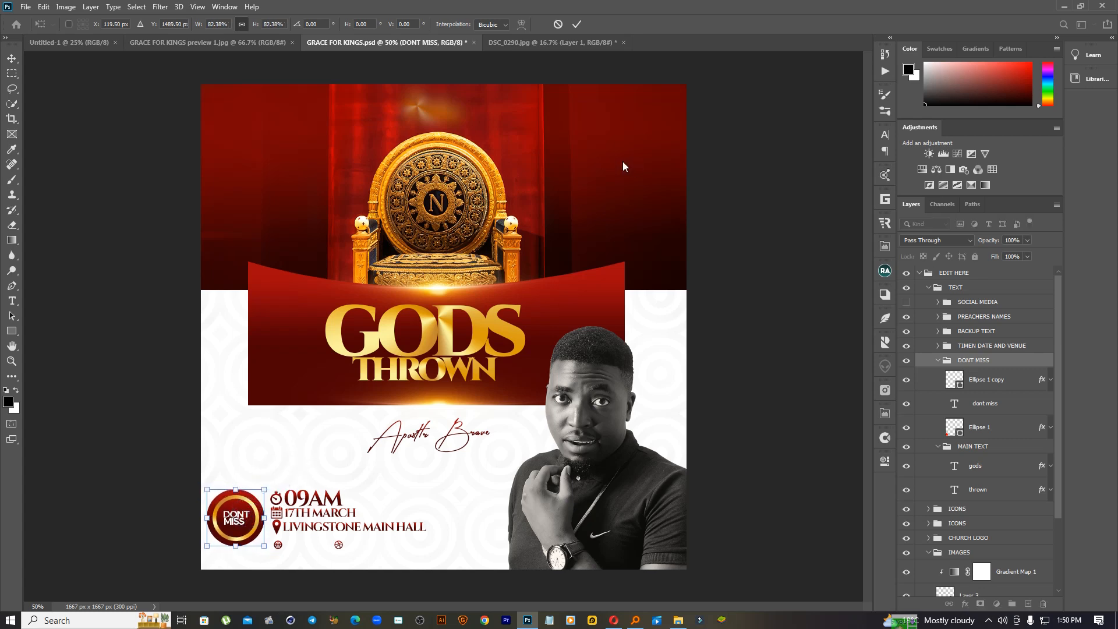
click(577, 25)
Try to replace the preacher's title and name in the signature-style text below the banner.
mouse_move(468, 436)
mouse_down()
mouse_move(448, 438)
mouse_move(467, 438)
mouse_up()
key(t)
click(472, 430)
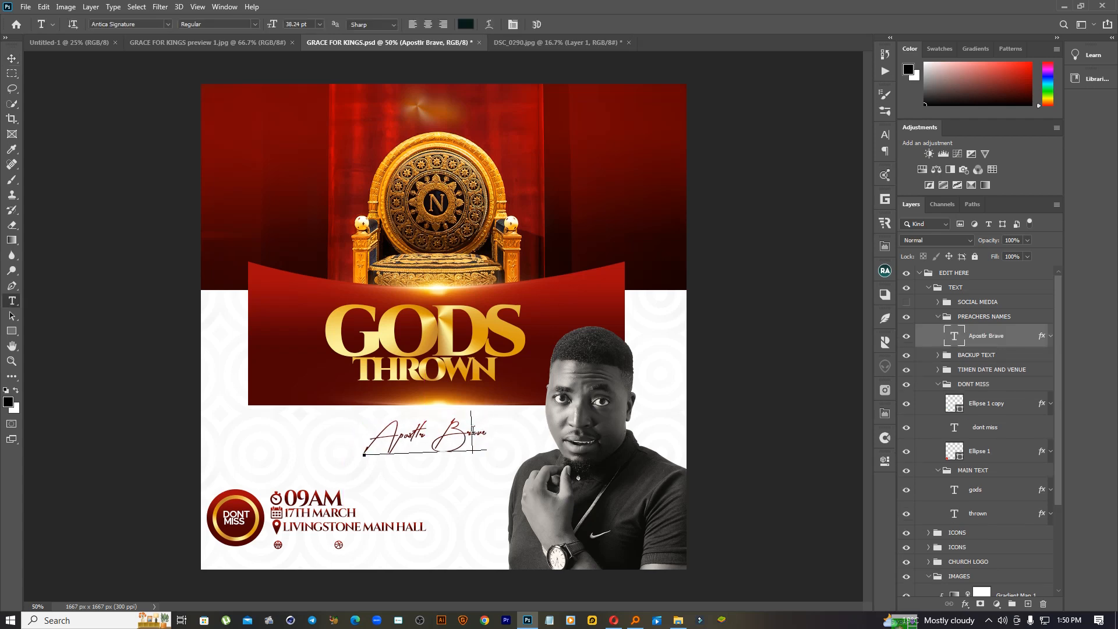
triple_click(472, 431)
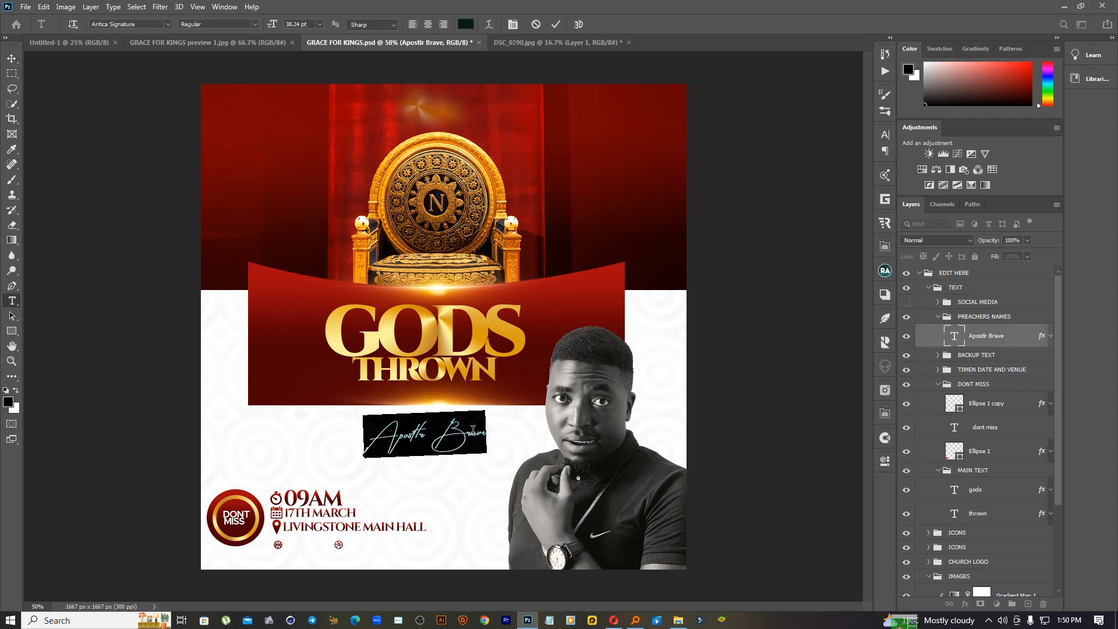
text(Prophet)
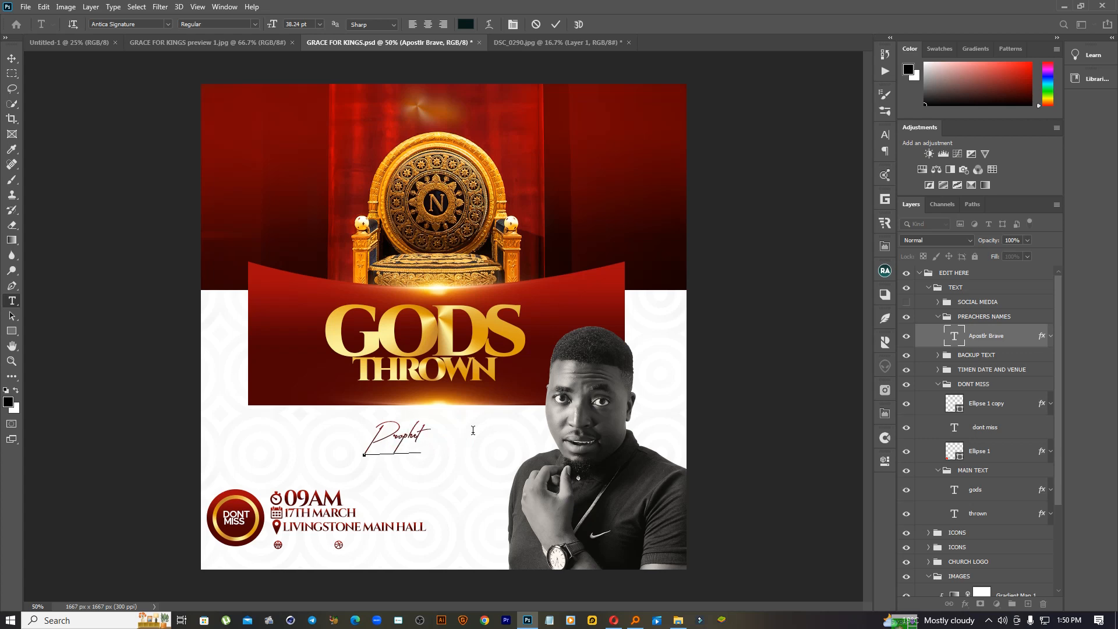
text( Joel)
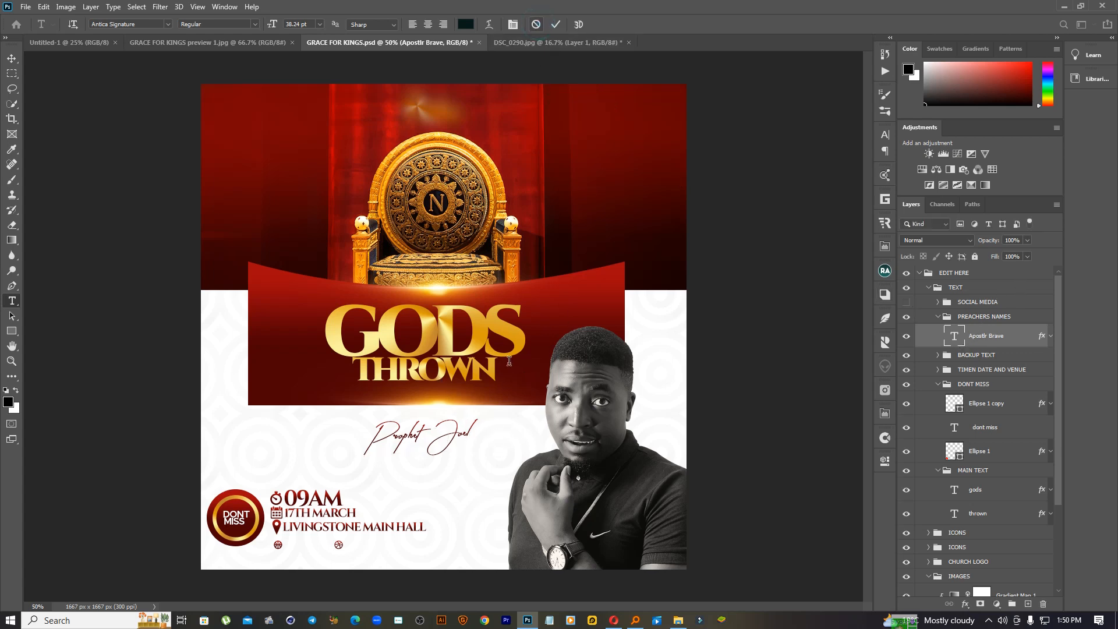
click(535, 24)
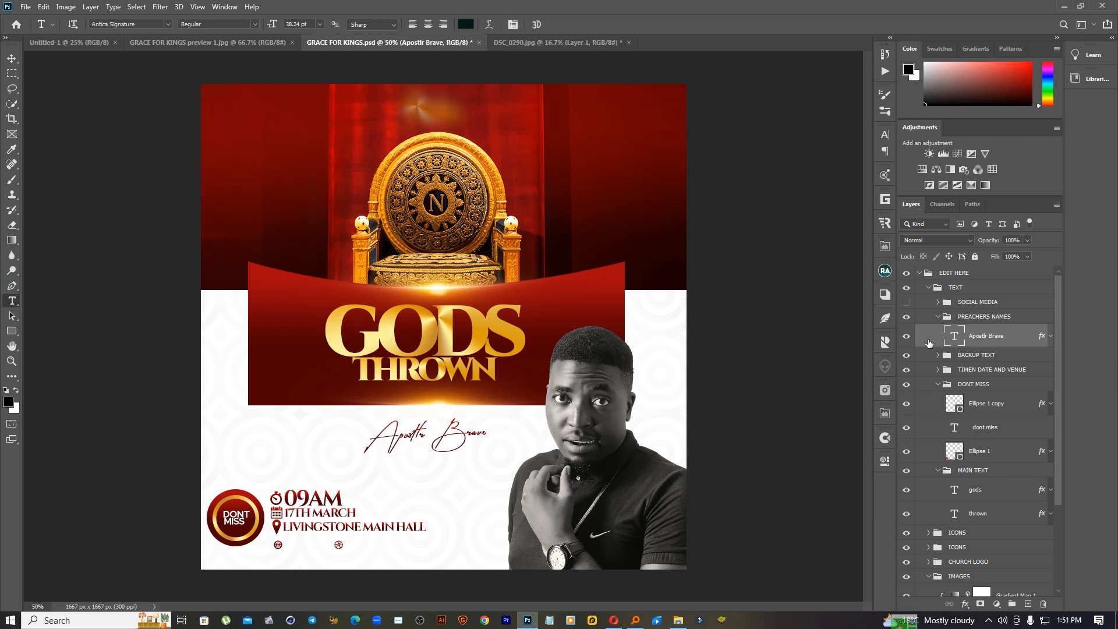
Copy the font name Antica Signature from the preacher's name text layer.
click(967, 356)
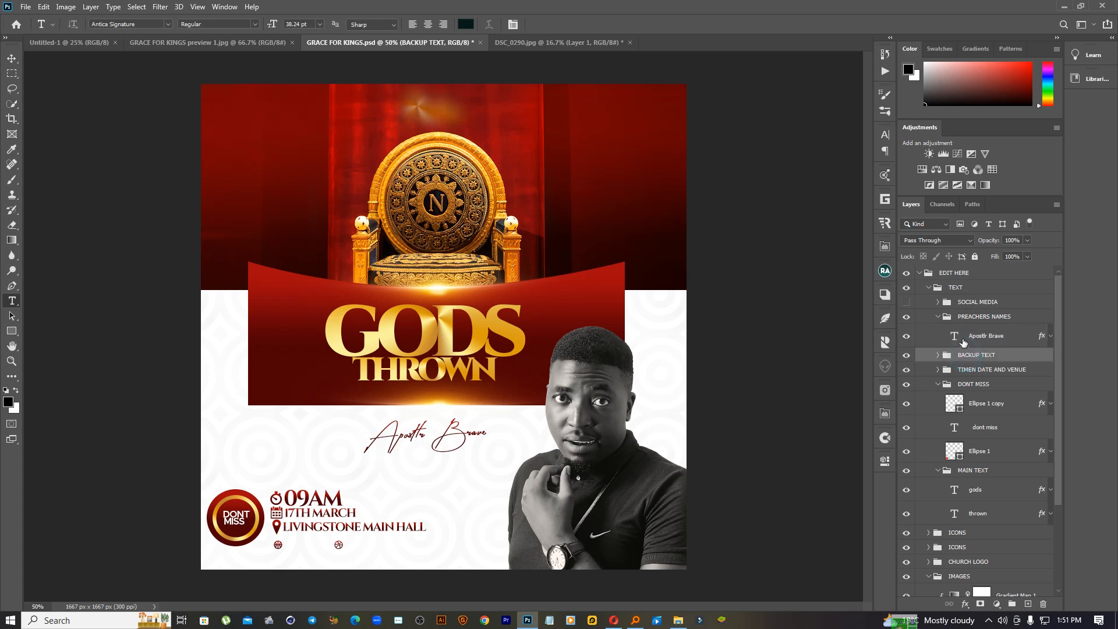
click(961, 339)
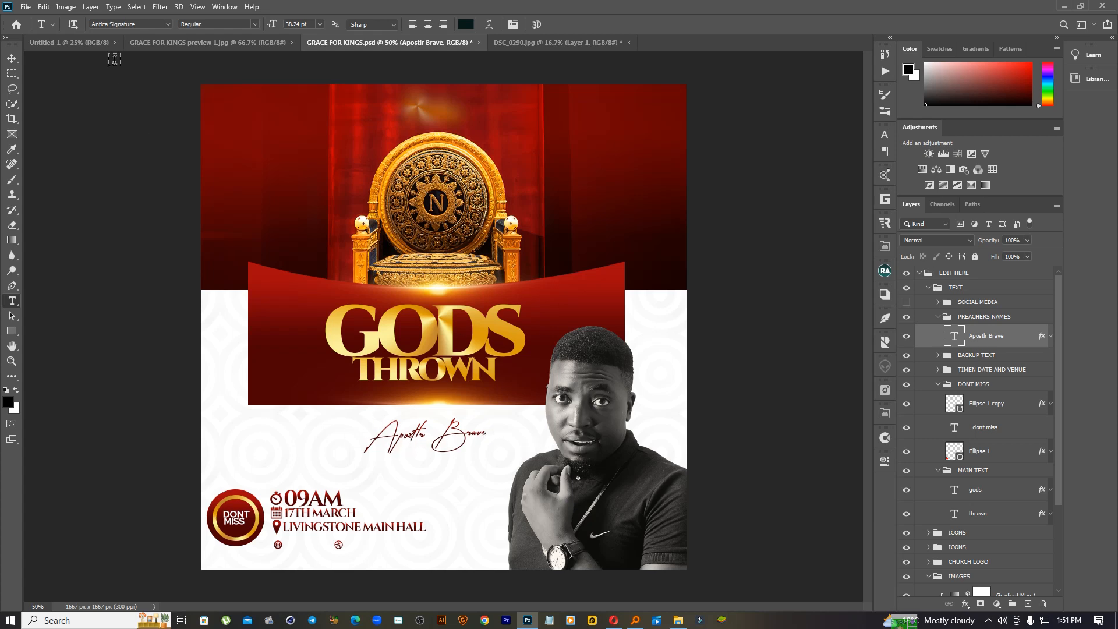
double_click(129, 24)
drag(140, 25, 94, 26)
right_click(104, 25)
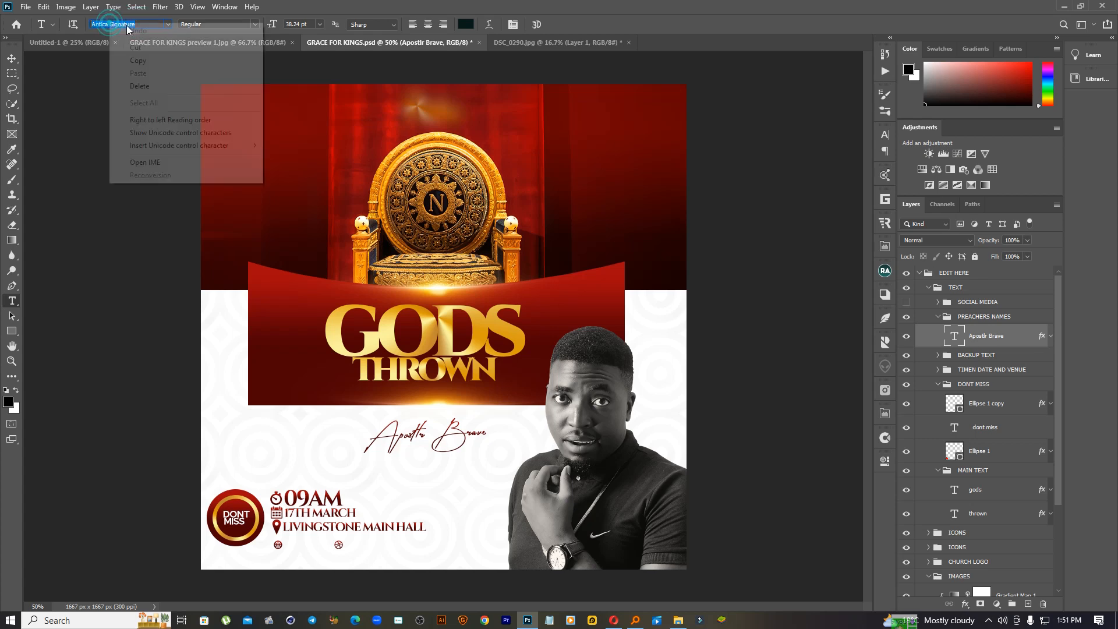
click(150, 54)
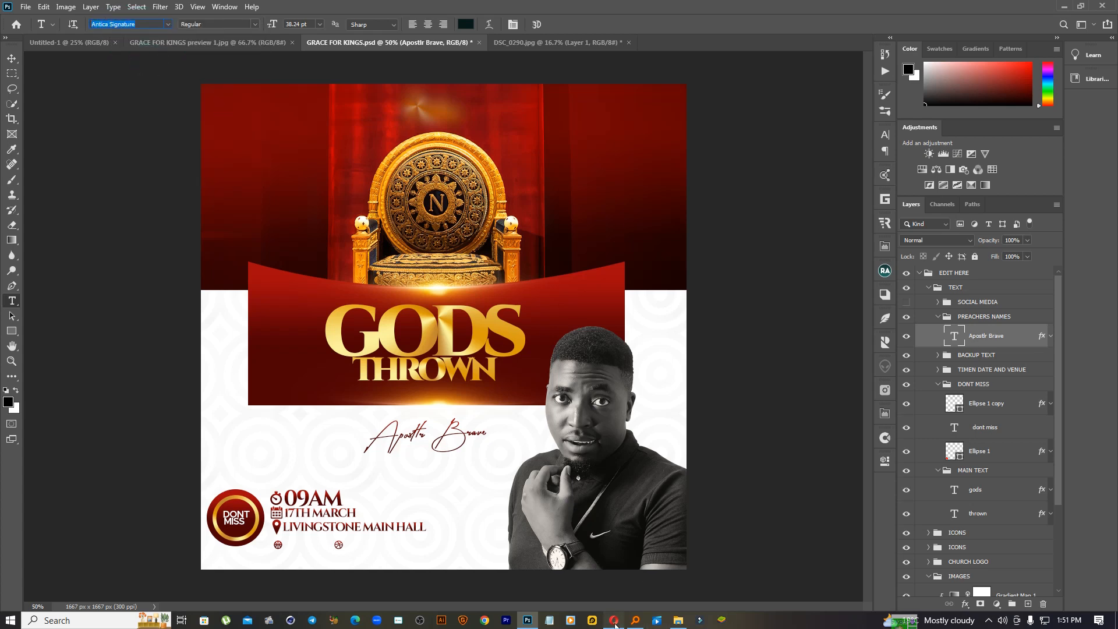
Switch to the Opera browser and enter the copied font name Antica Signature as a web search query.
click(613, 620)
click(191, 29)
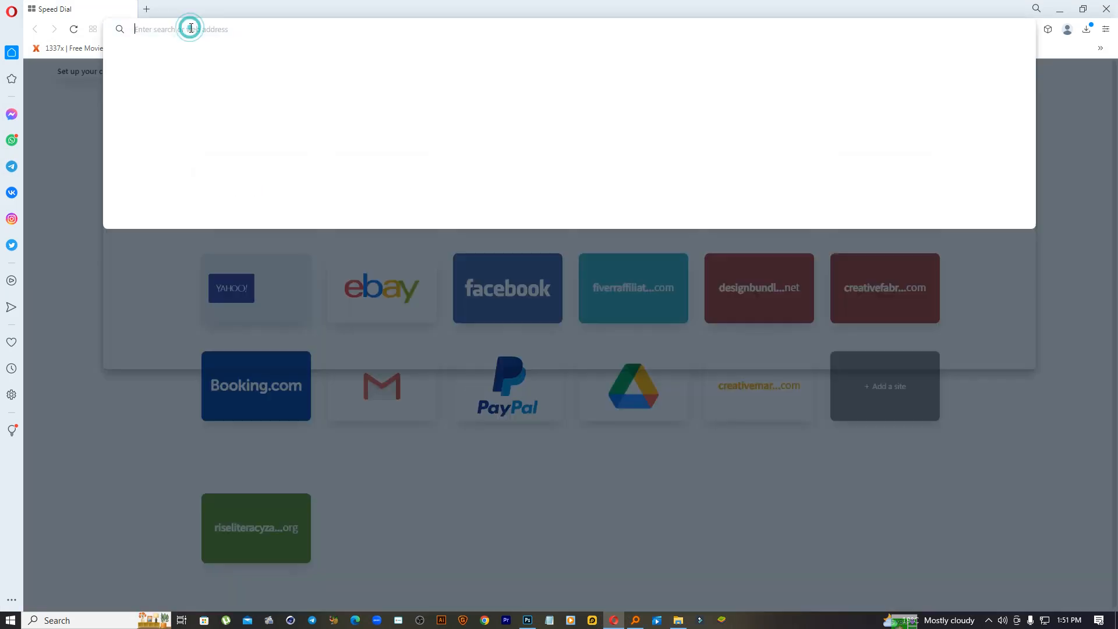
key(ctrl+v)
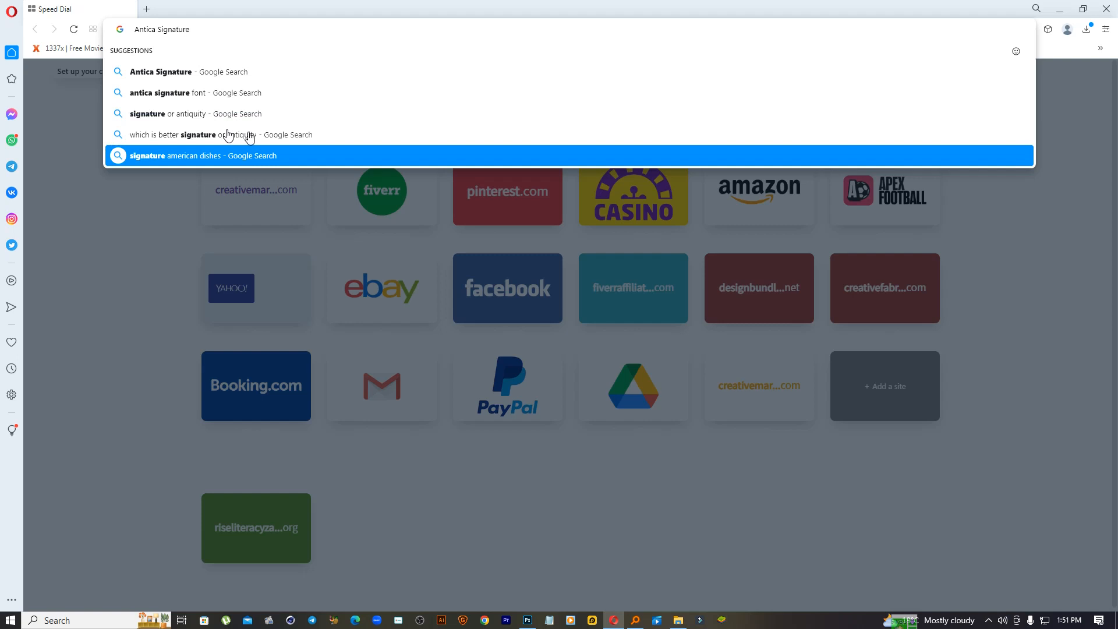
click(1057, 15)
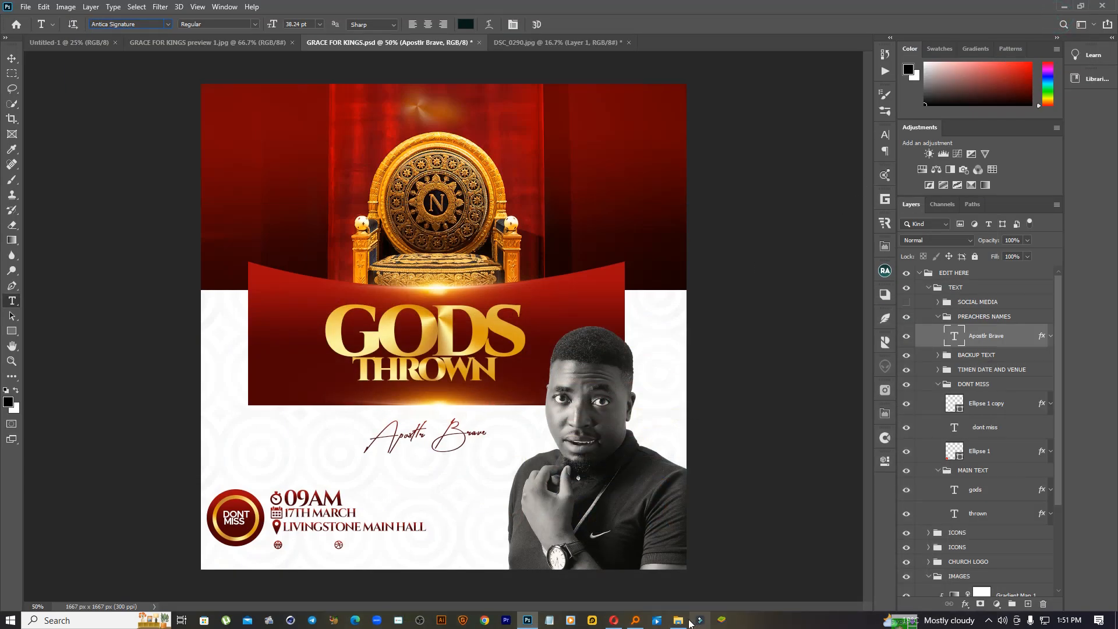
Open the Read me file from the GRACE FOR KINGS folder inside FOR SELL and enlarge its window.
click(679, 620)
scroll(59, 448, down, 1)
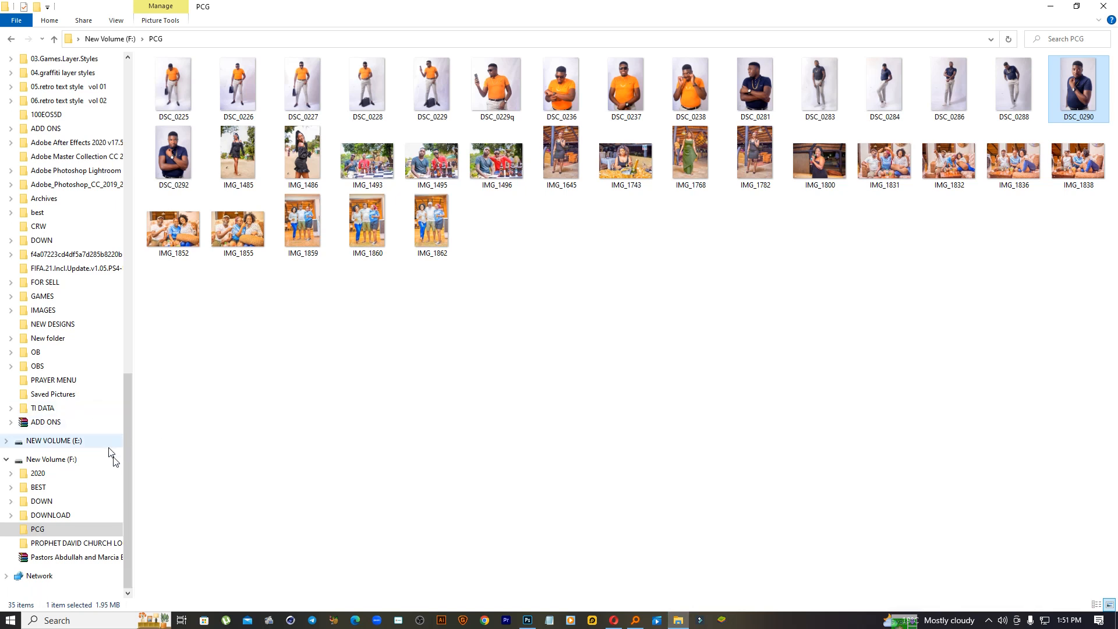
click(73, 283)
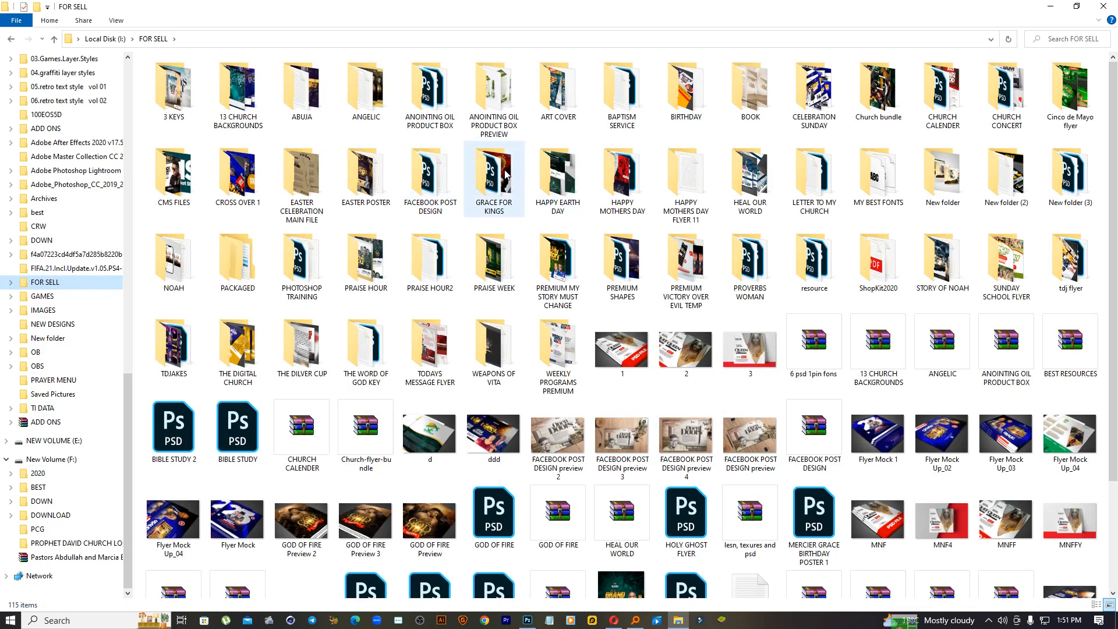
double_click(506, 174)
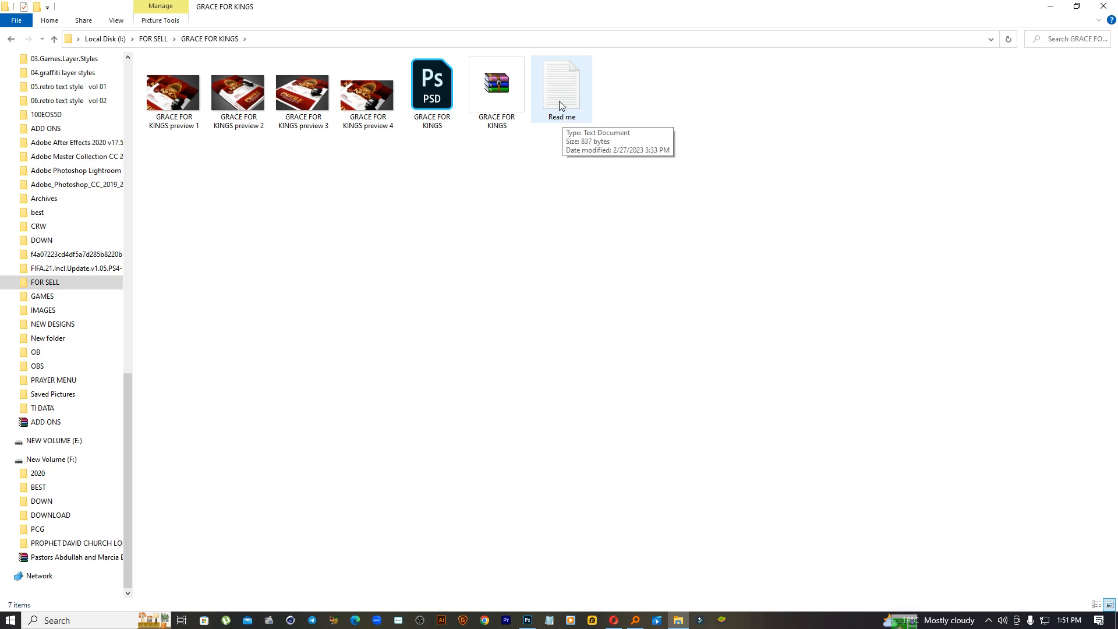
double_click(554, 85)
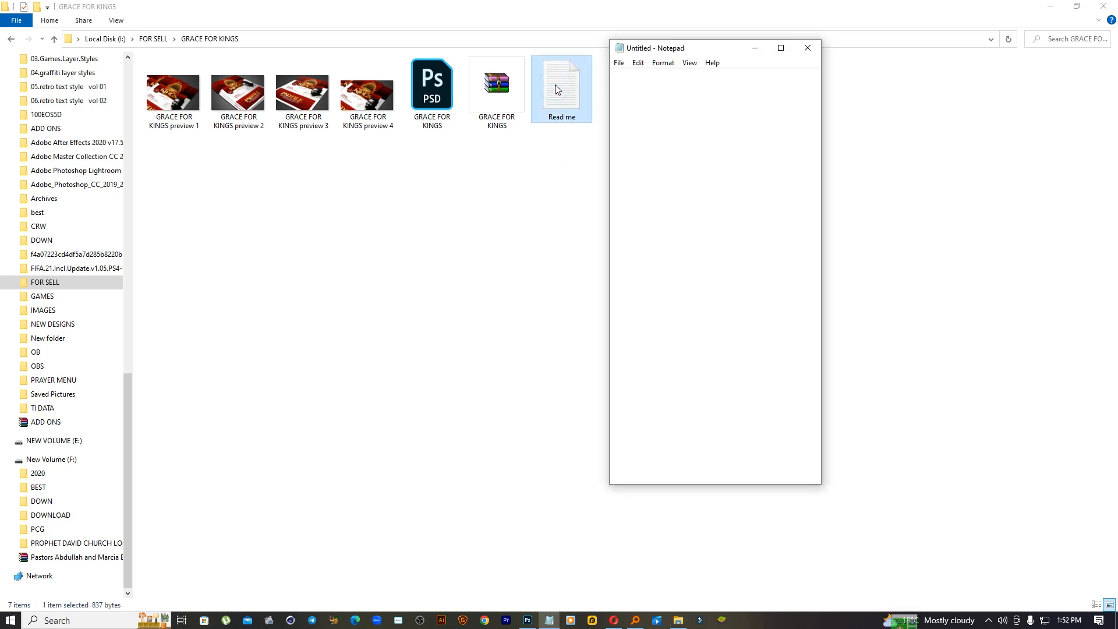
click(780, 47)
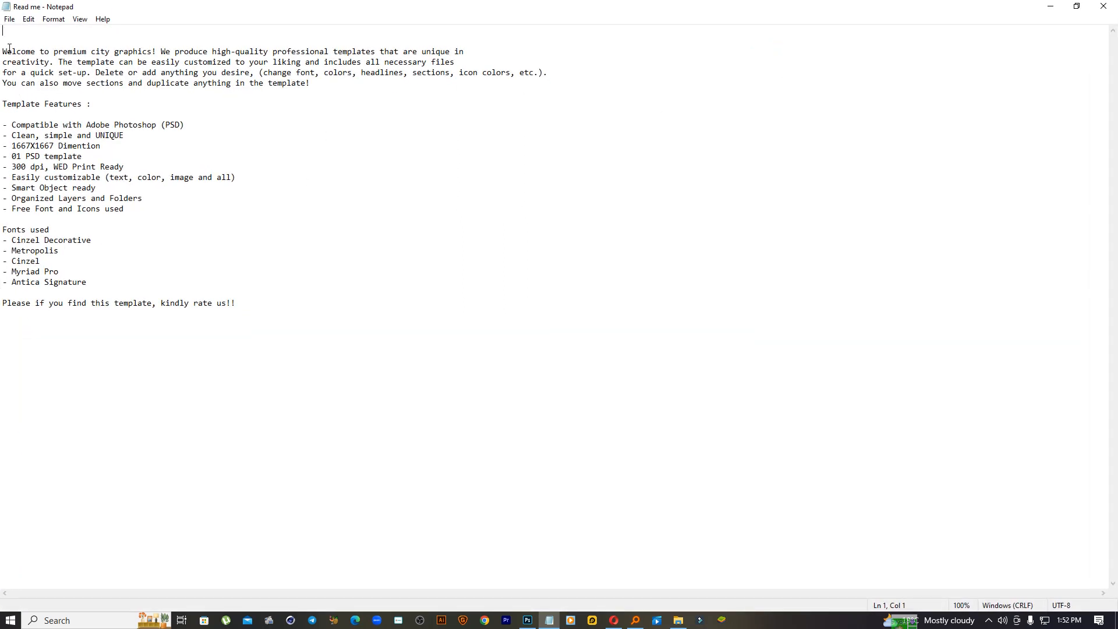
Examine the Read me file's welcome text, template features and list of fonts used.
drag(3, 52, 175, 314)
click(484, 116)
drag(12, 124, 194, 127)
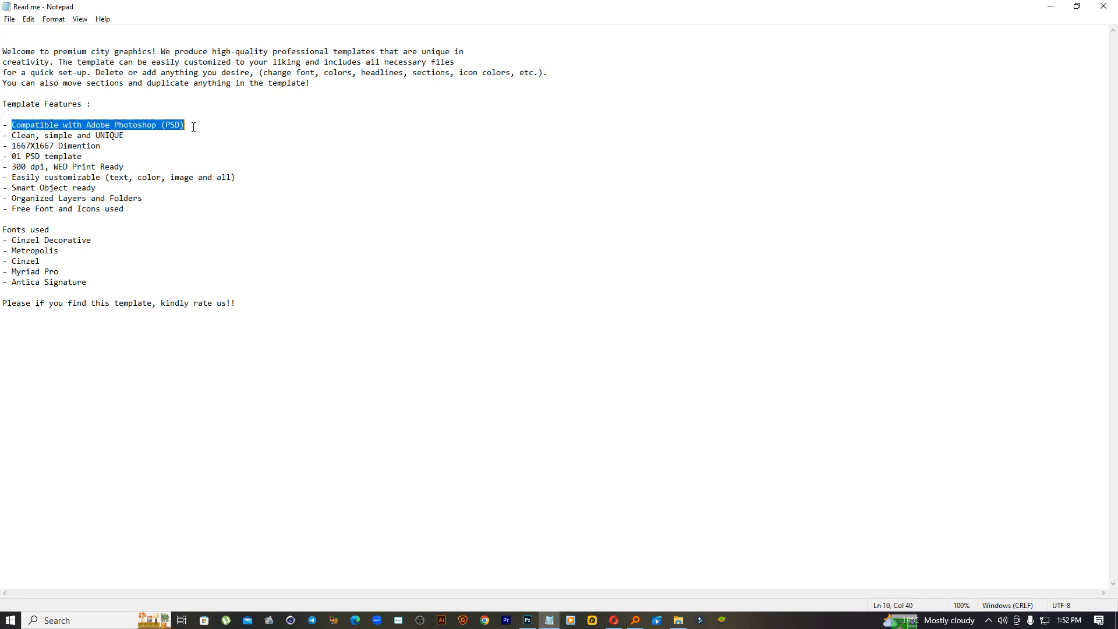
drag(13, 135, 45, 150)
click(135, 141)
double_click(18, 147)
drag(10, 156, 75, 156)
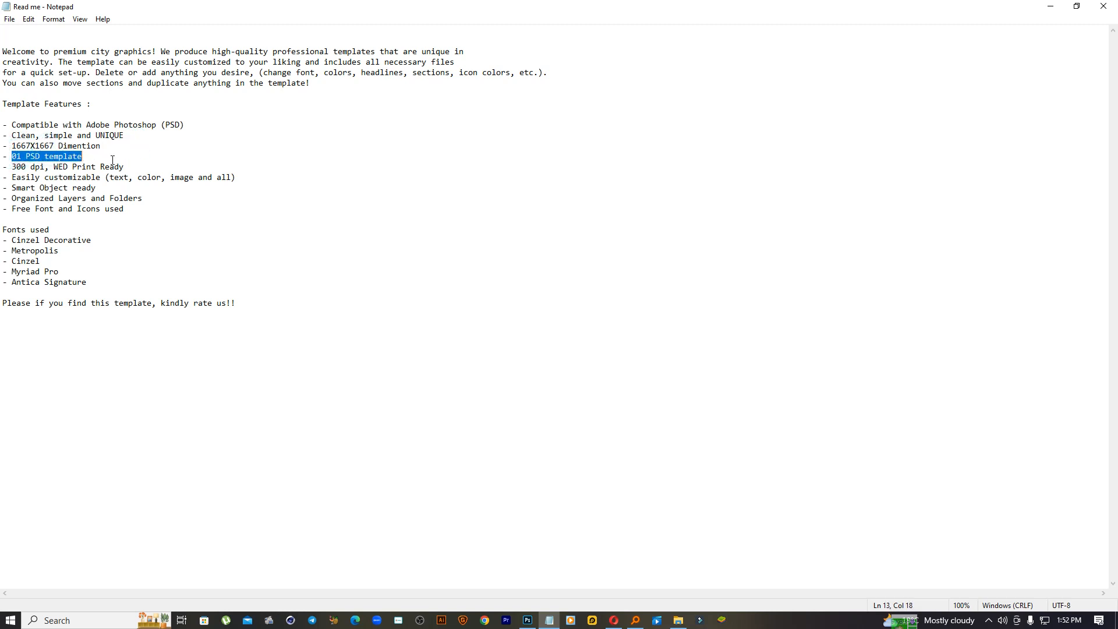
click(33, 259)
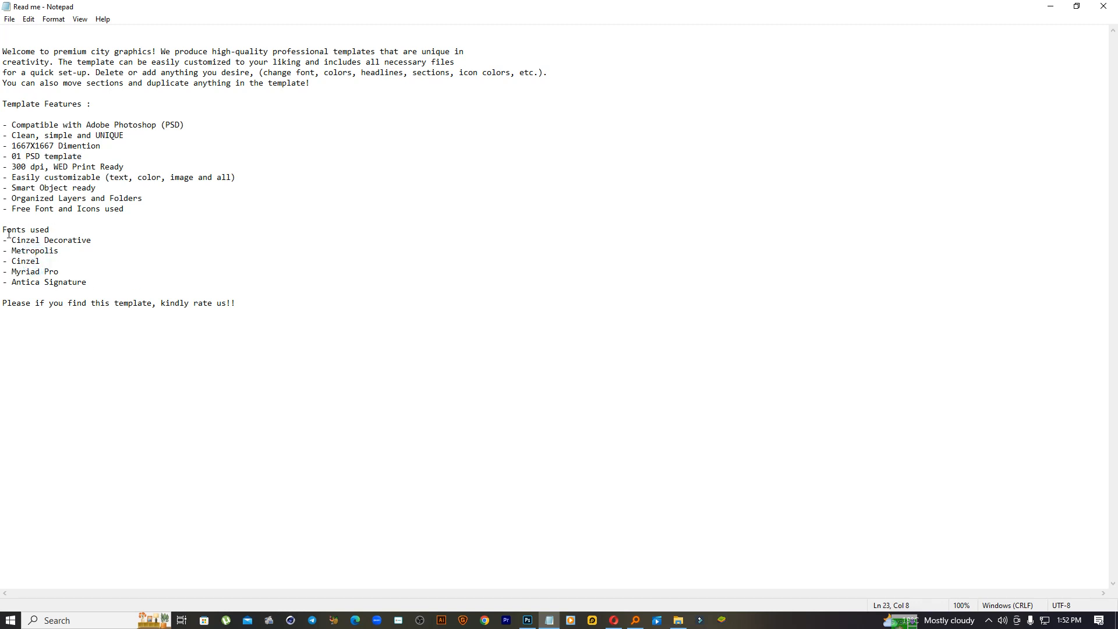
drag(17, 229, 89, 229)
Copy the font name Cinzel Decorative from the fonts list in the Read me file.
click(527, 620)
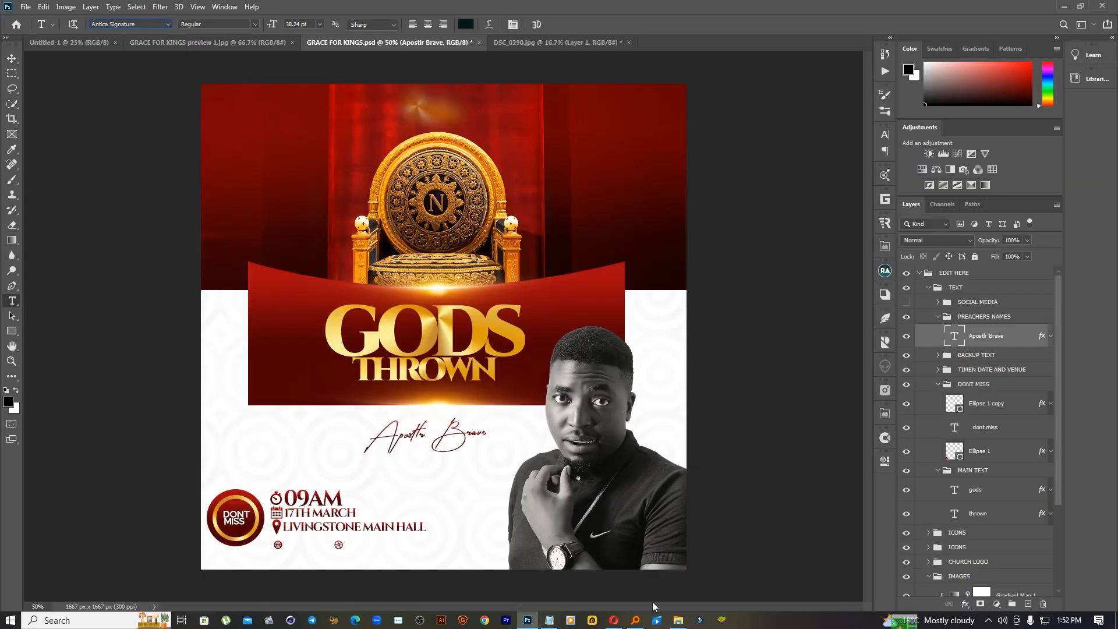
click(614, 620)
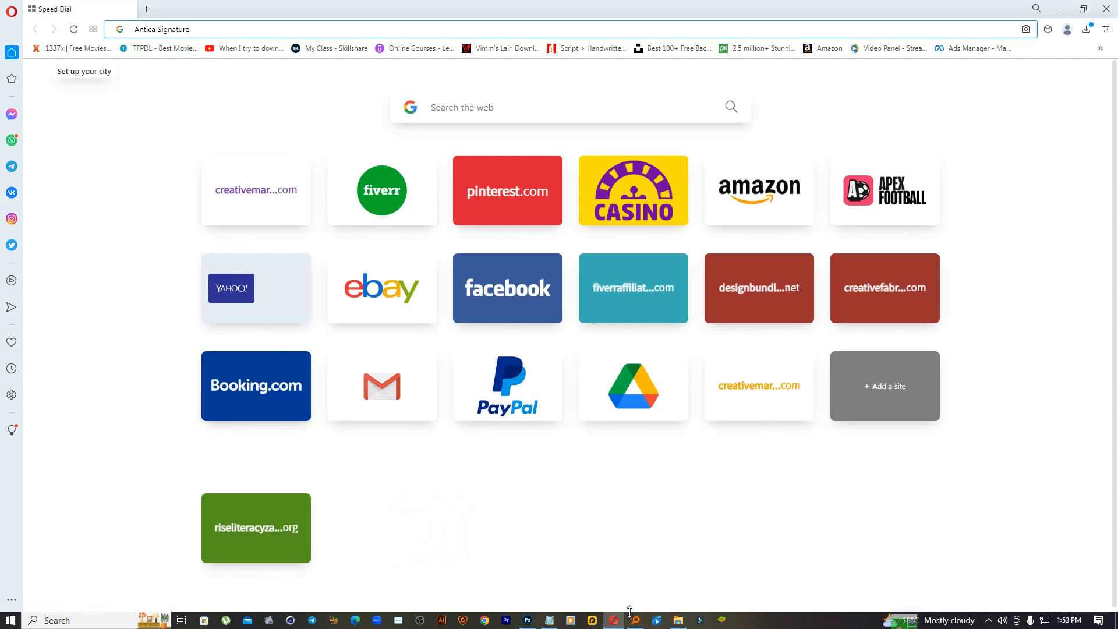
click(553, 621)
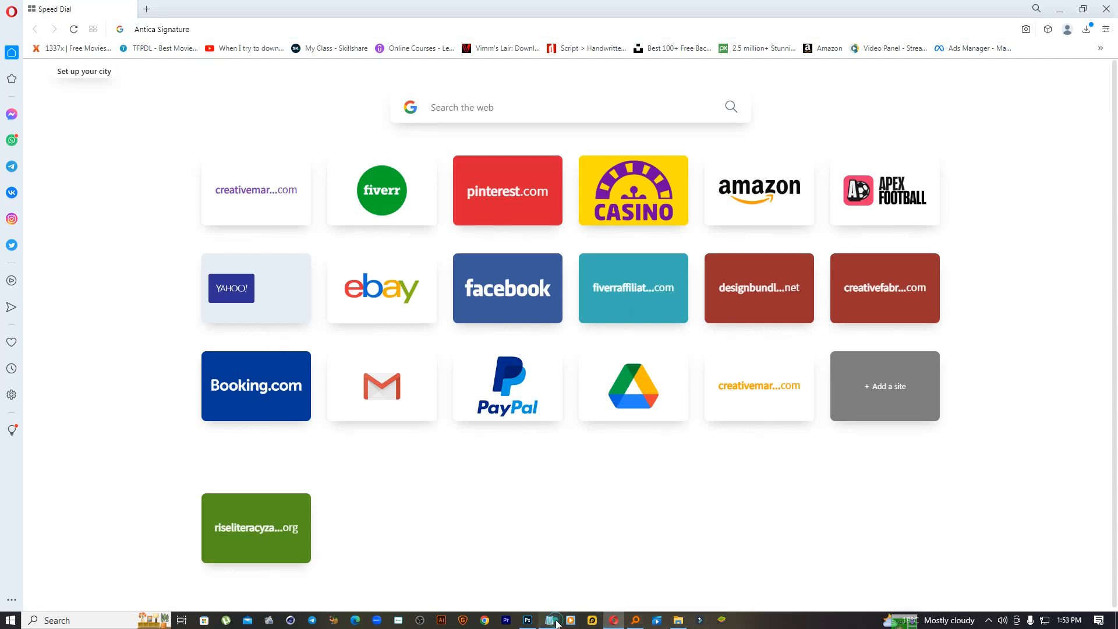
click(12, 239)
drag(12, 239, 76, 240)
right_click(76, 240)
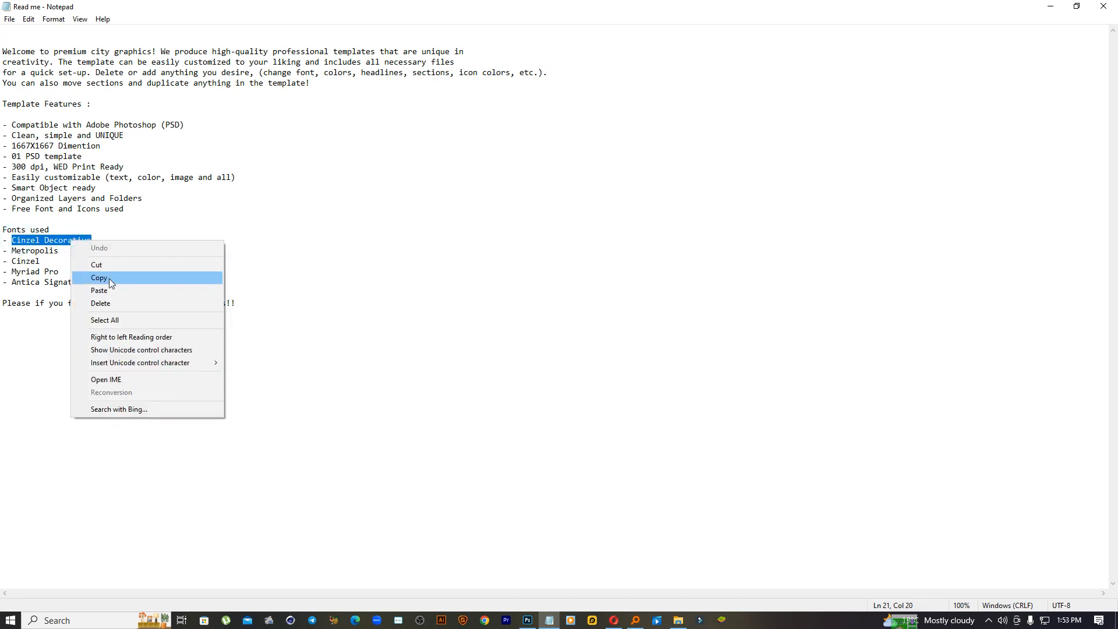
click(110, 278)
Switch to Opera, search the web for antica signature font, view its Dafont page and return to the start page.
click(613, 623)
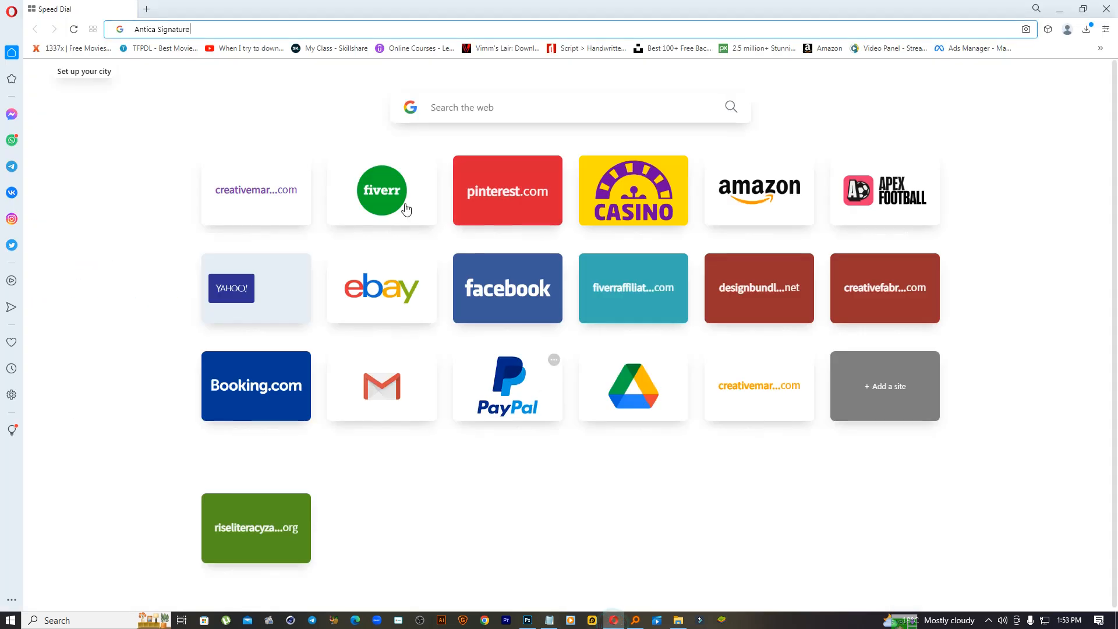
double_click(172, 32)
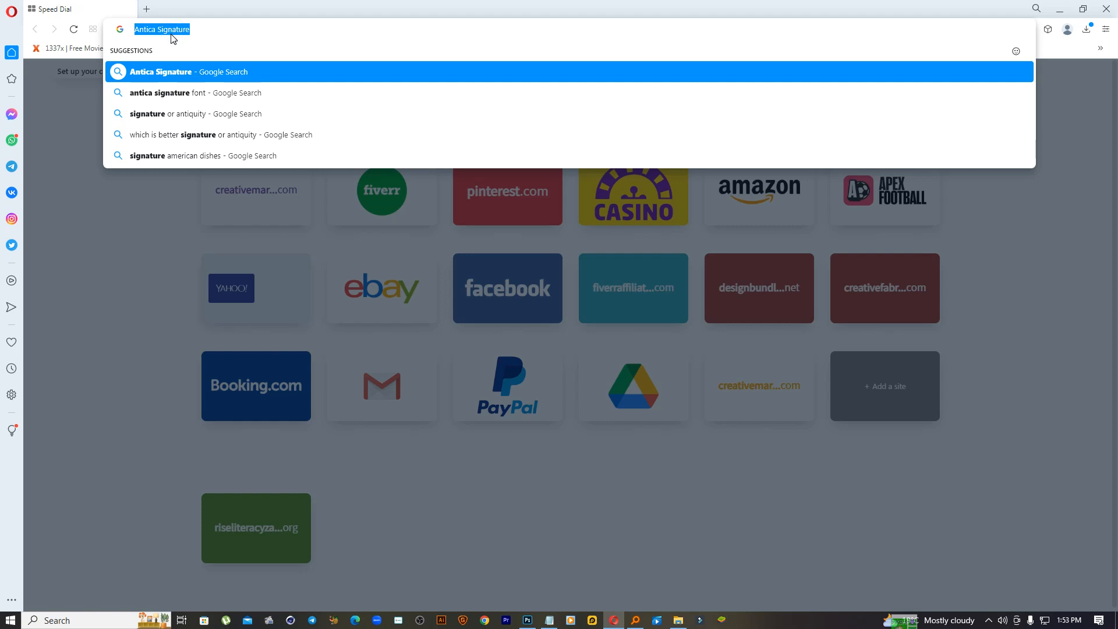
key(ctrl+v)
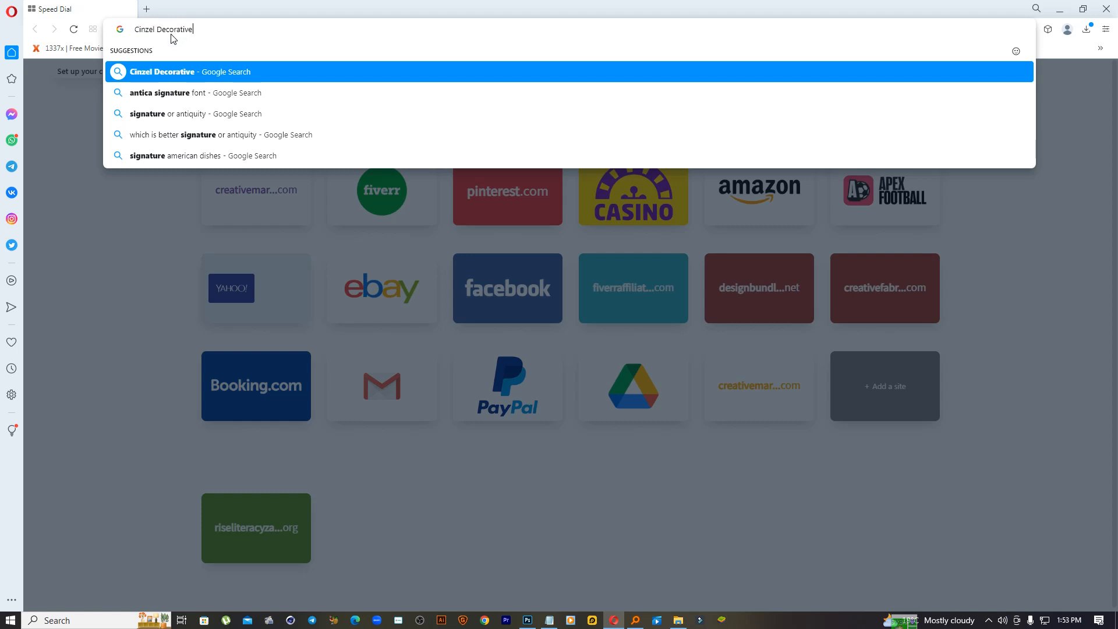
click(234, 96)
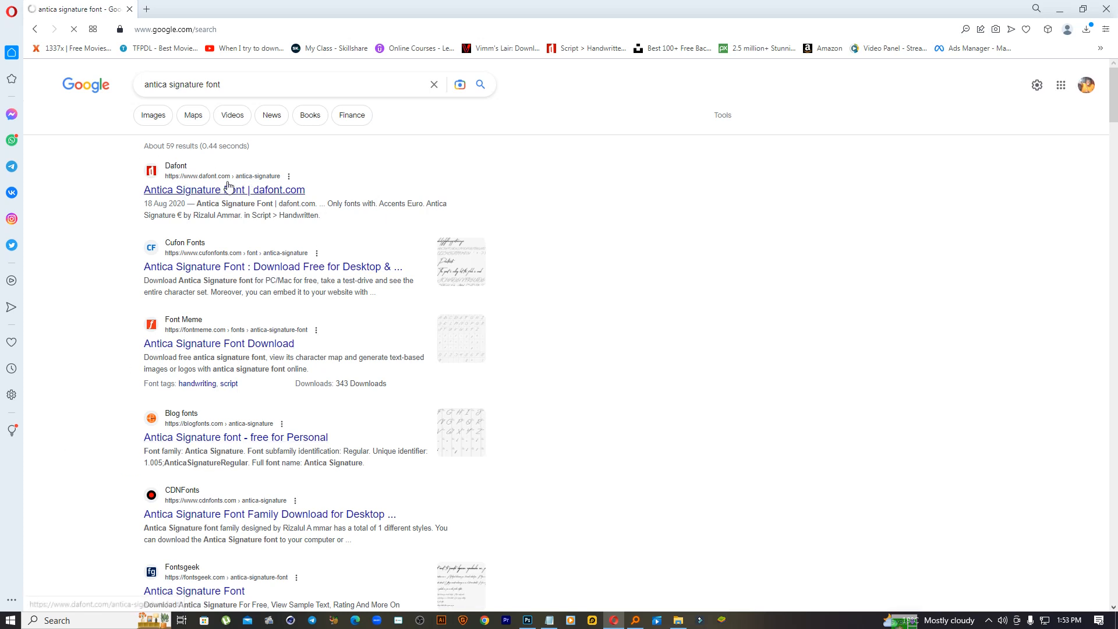
click(227, 195)
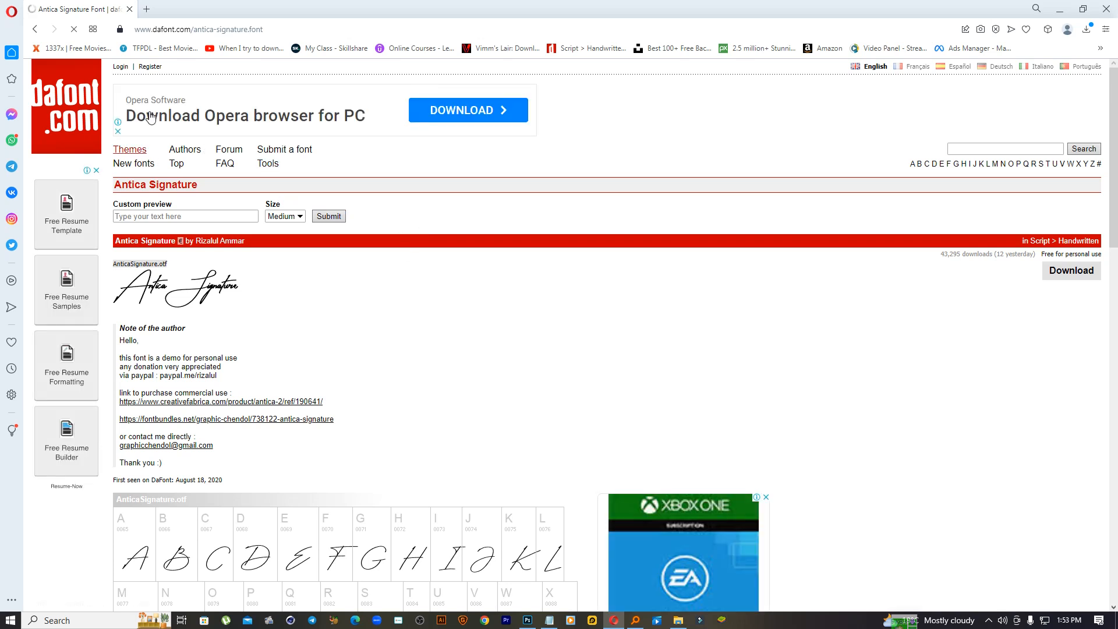
click(33, 29)
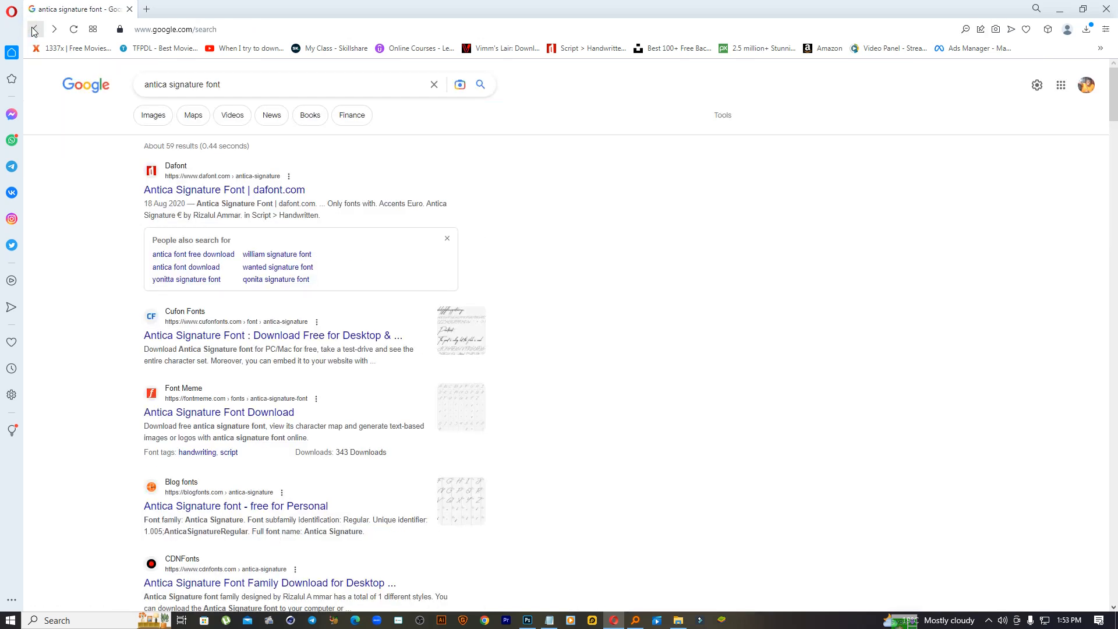
click(34, 29)
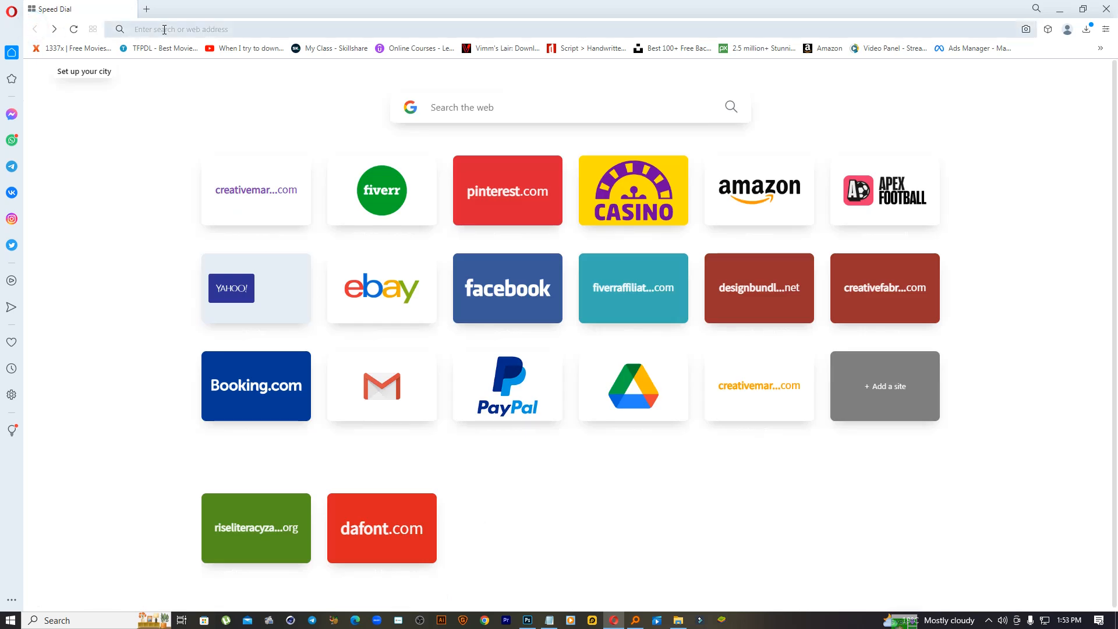
Search the web for cinzel decorative free font download.
click(164, 29)
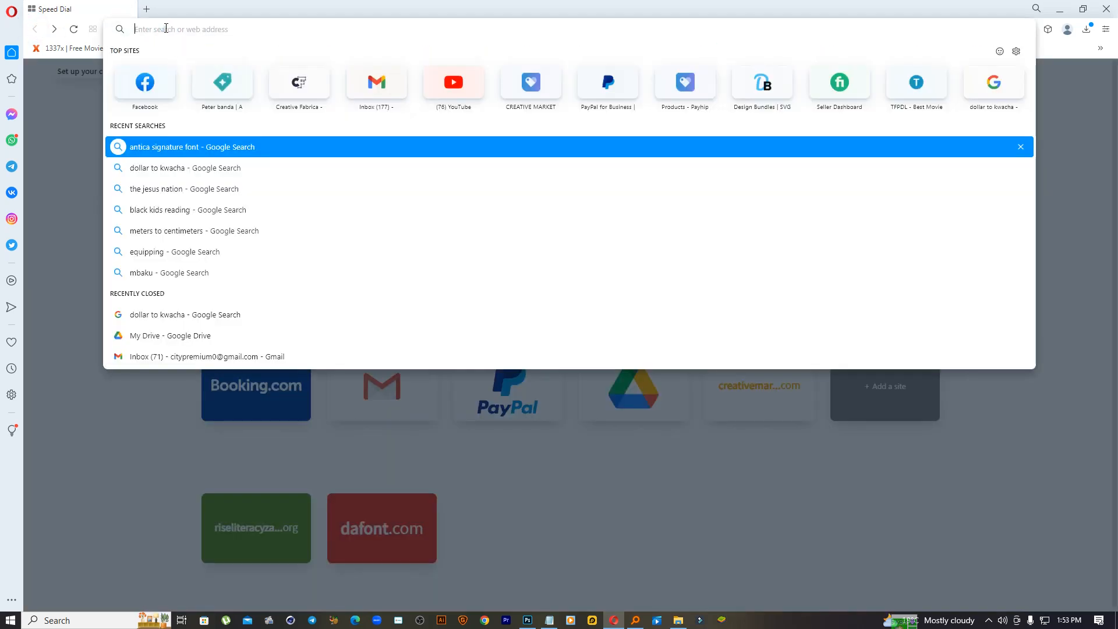
click(165, 28)
key(ctrl+v)
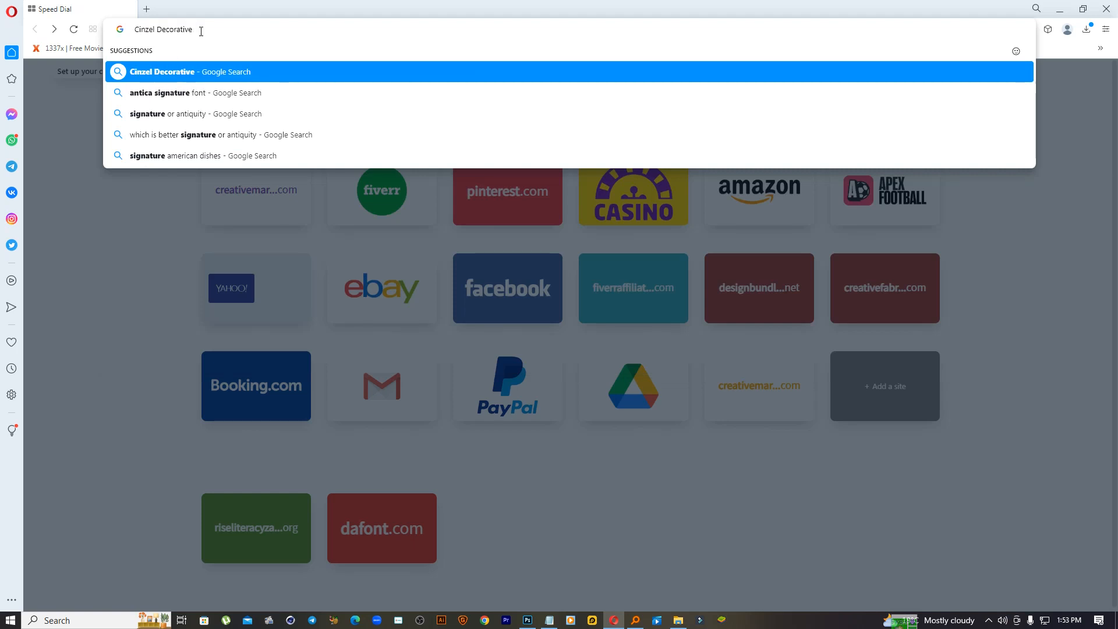
text(f)
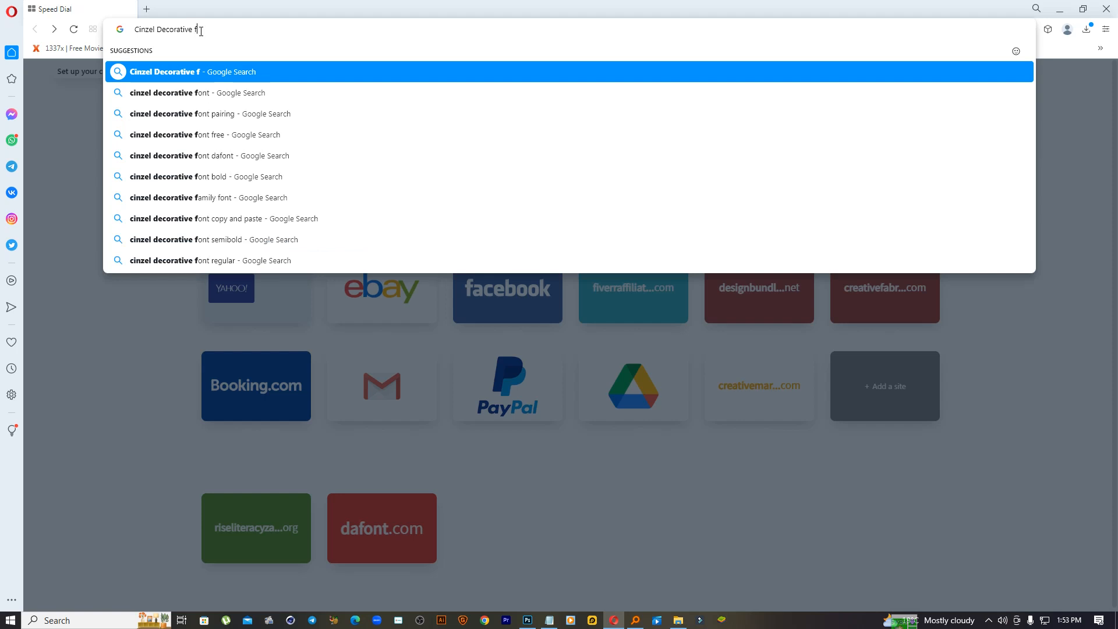
text(ree di)
key(BackSpace)
text(font)
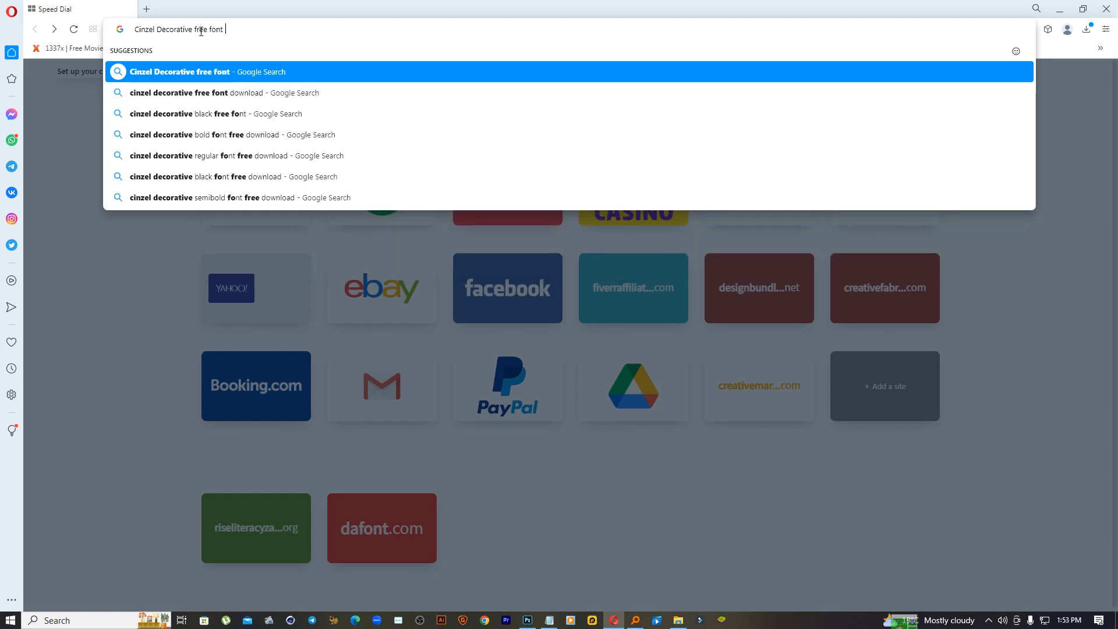
click(240, 92)
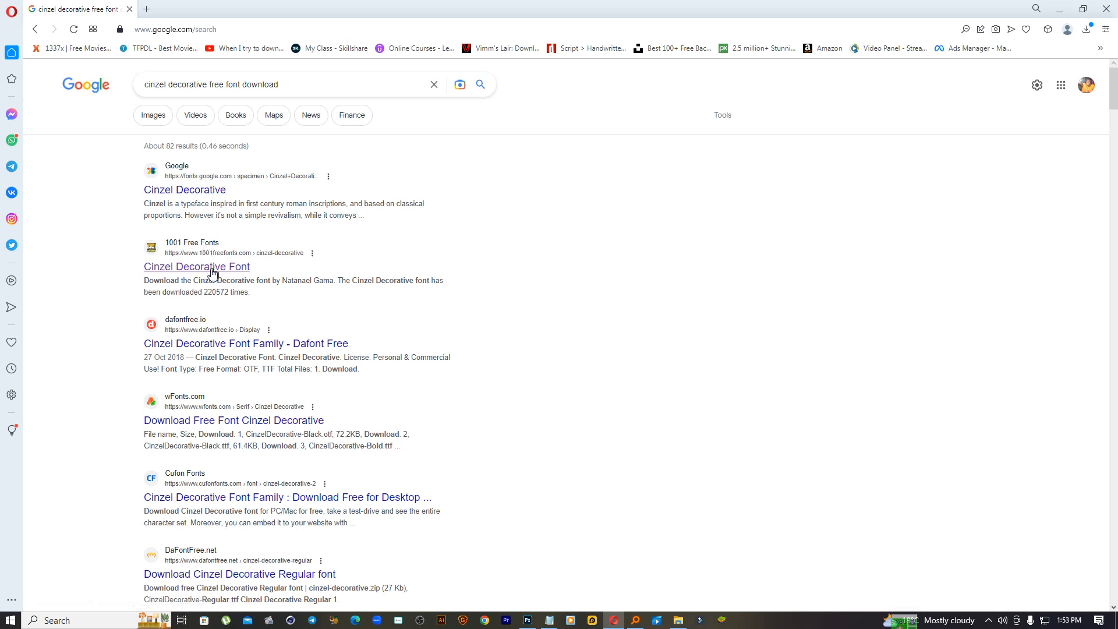
Open the Cinzel Decorative page on 1001 Free Fonts, decline the privacy consent and view the character map.
click(157, 246)
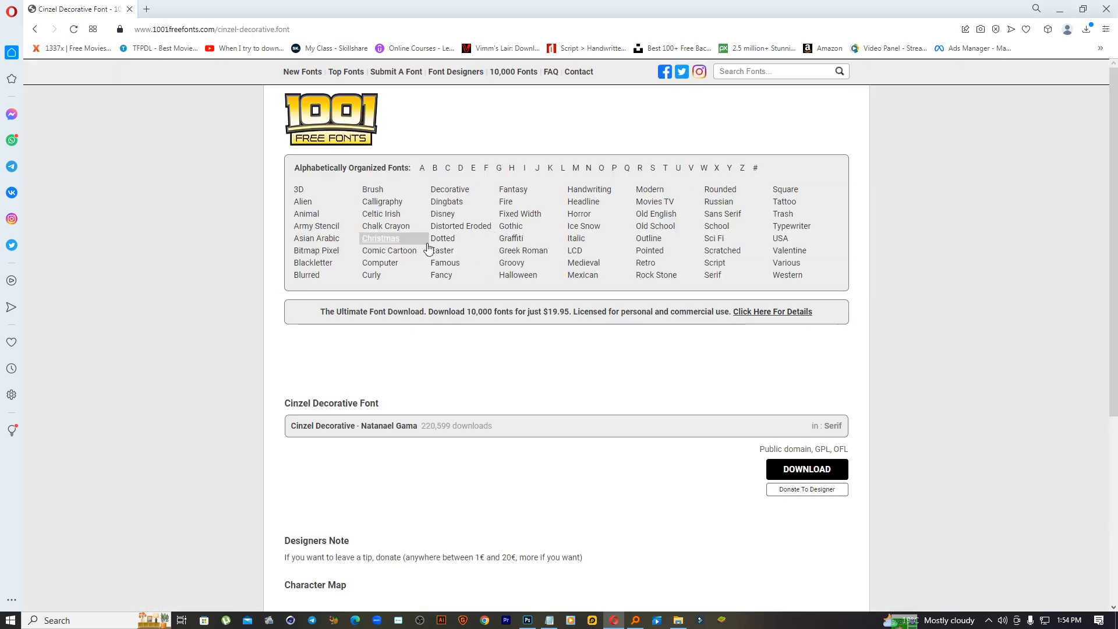
scroll(716, 227, down, 6)
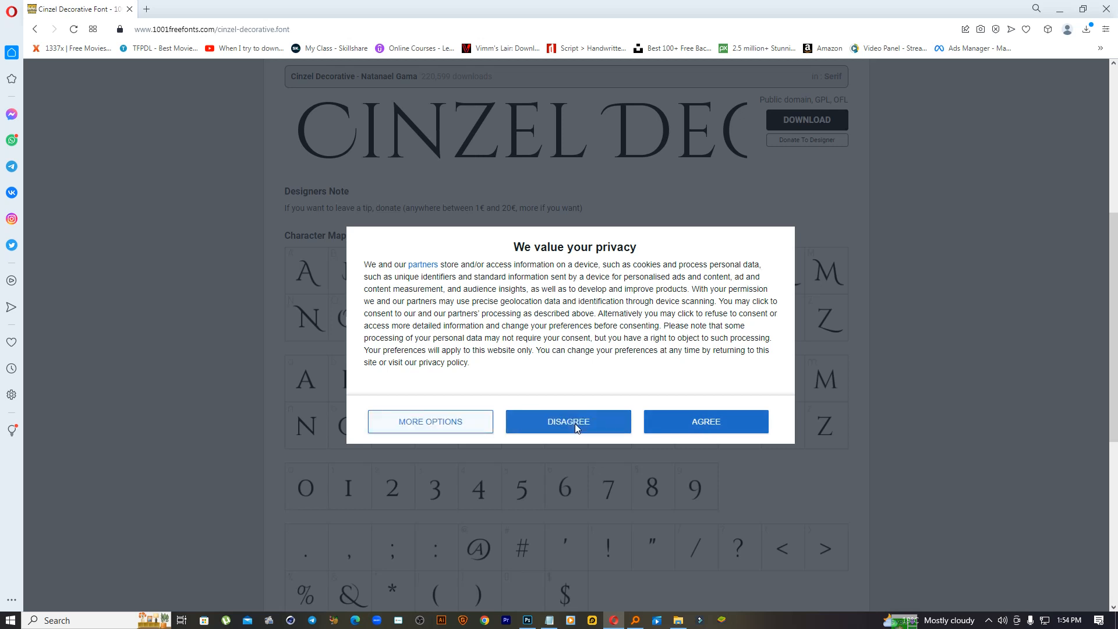
click(576, 425)
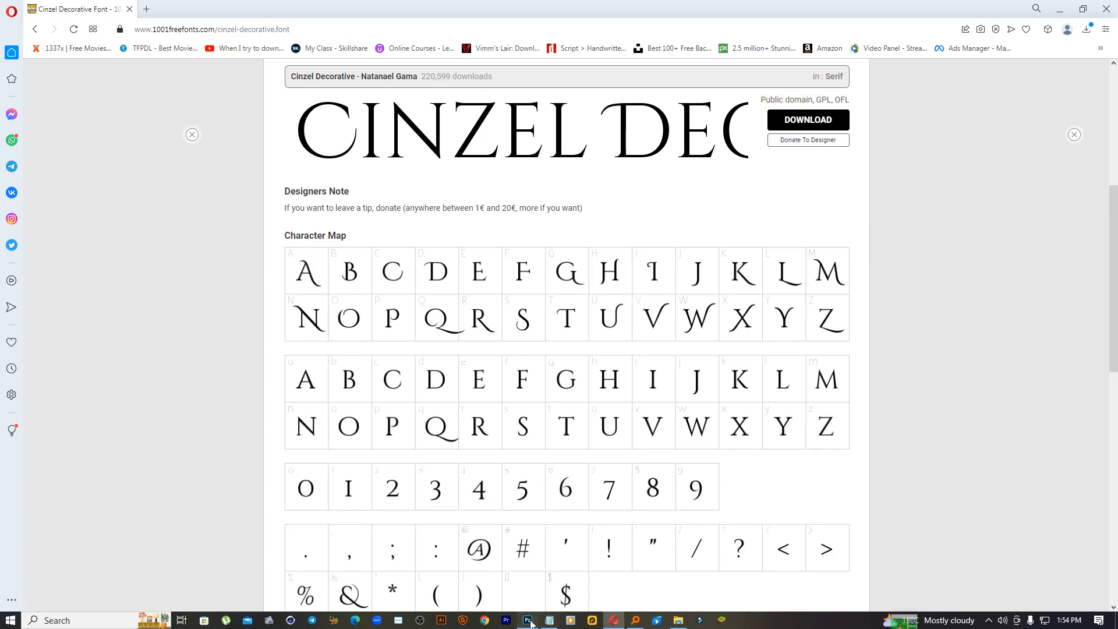
Switch to Photoshop and replace the preacher's name text with the title Prophet and the new preacher's first name.
click(527, 619)
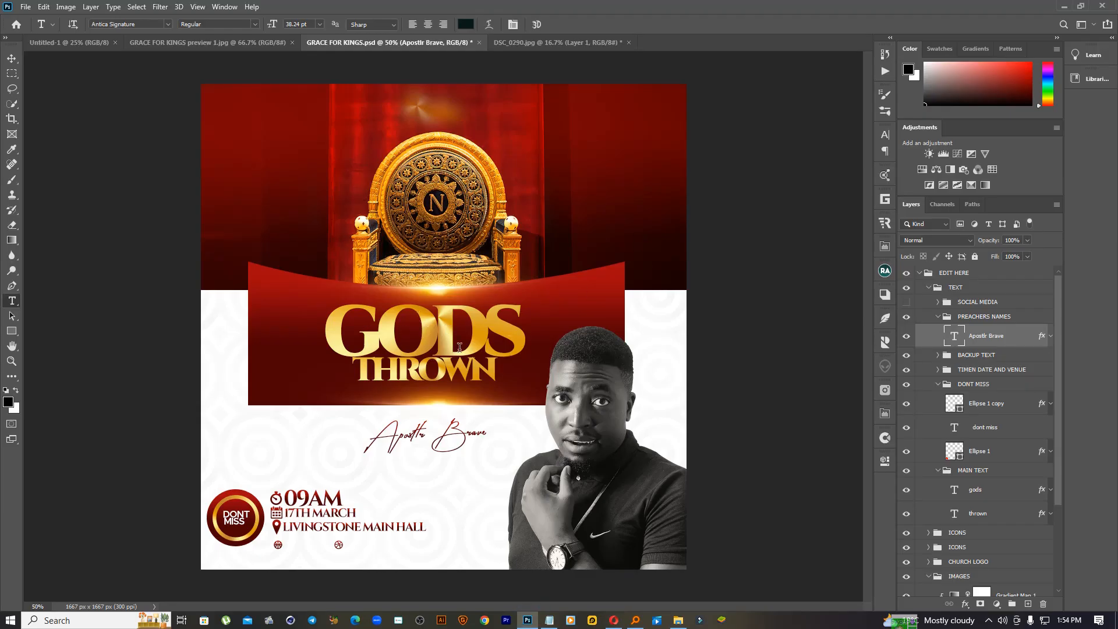
triple_click(436, 432)
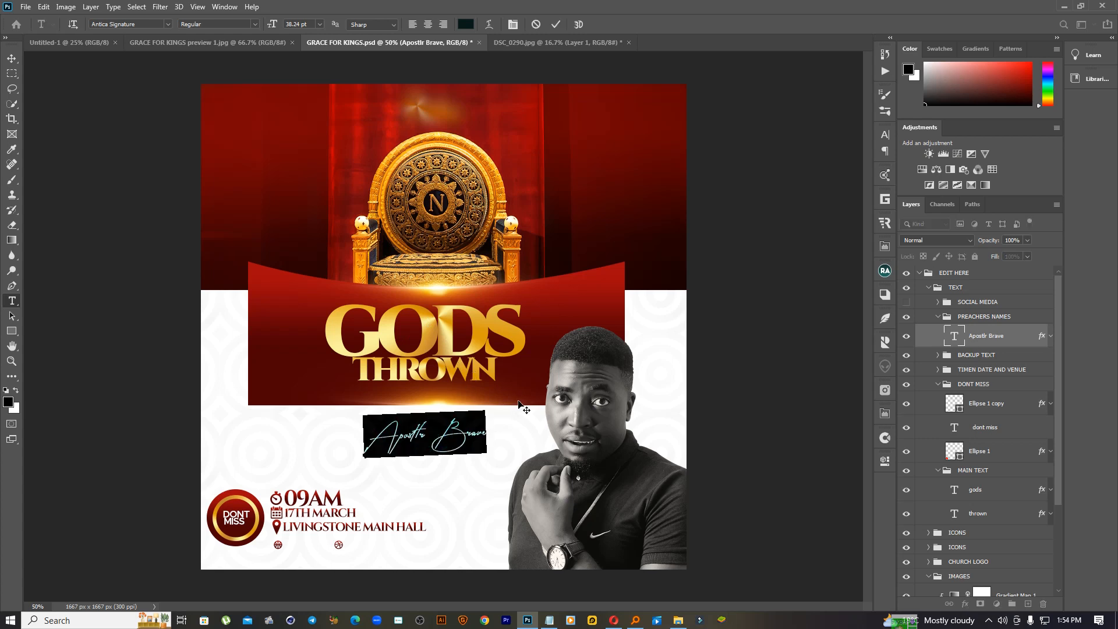
key(Left)
key(Right)
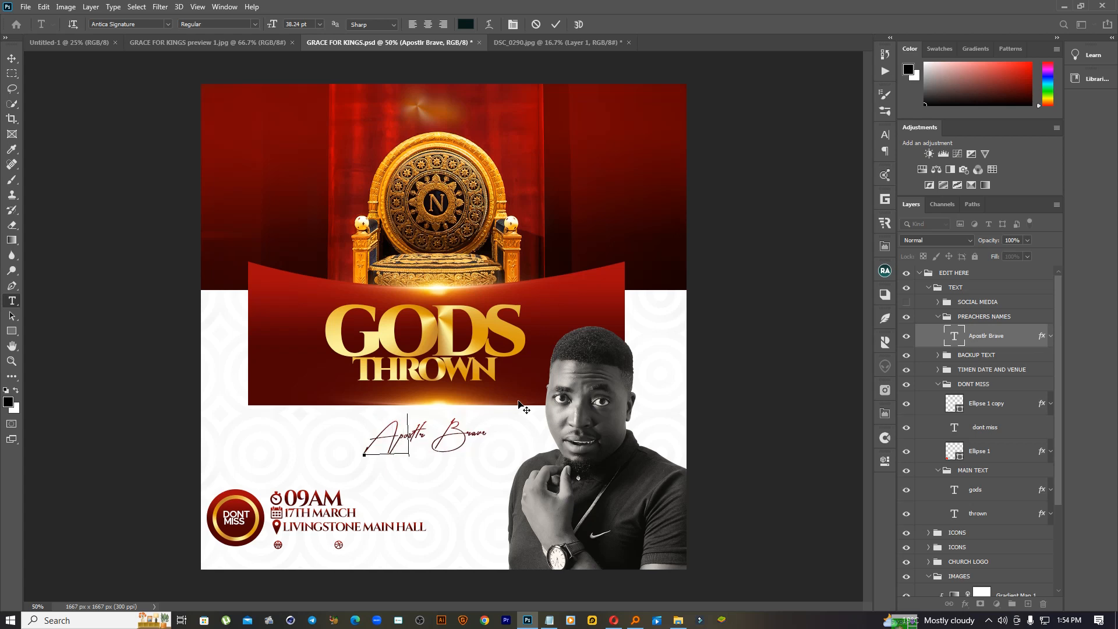
key(ctrl+a)
text(Proph)
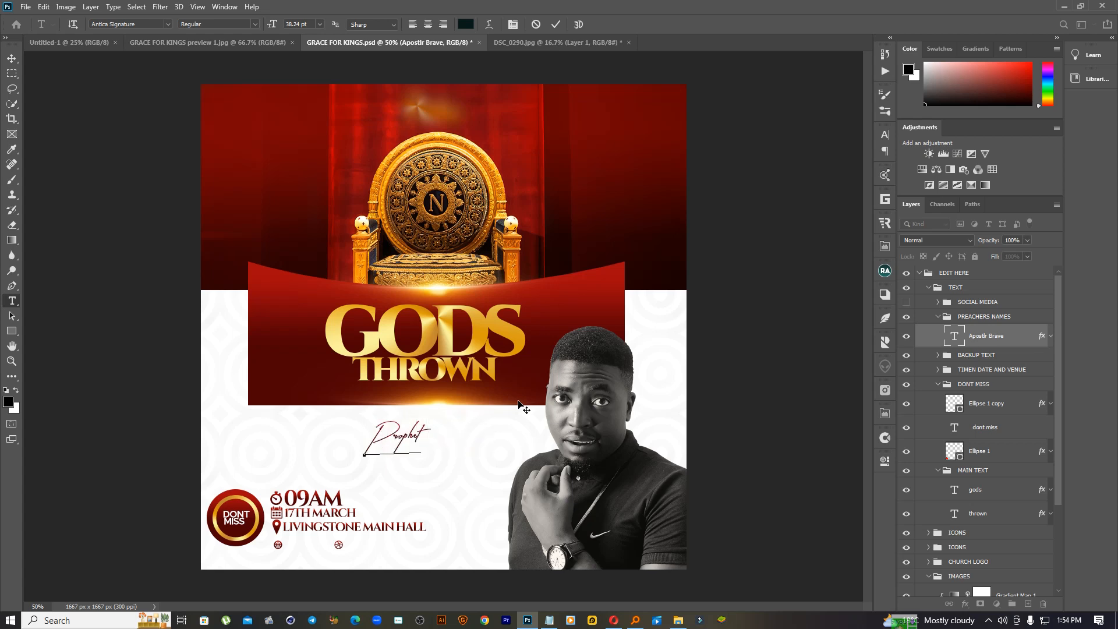
text(et JO)
key(BackSpace)
key(BackSpace)
key(BackSpace)
text(Joel)
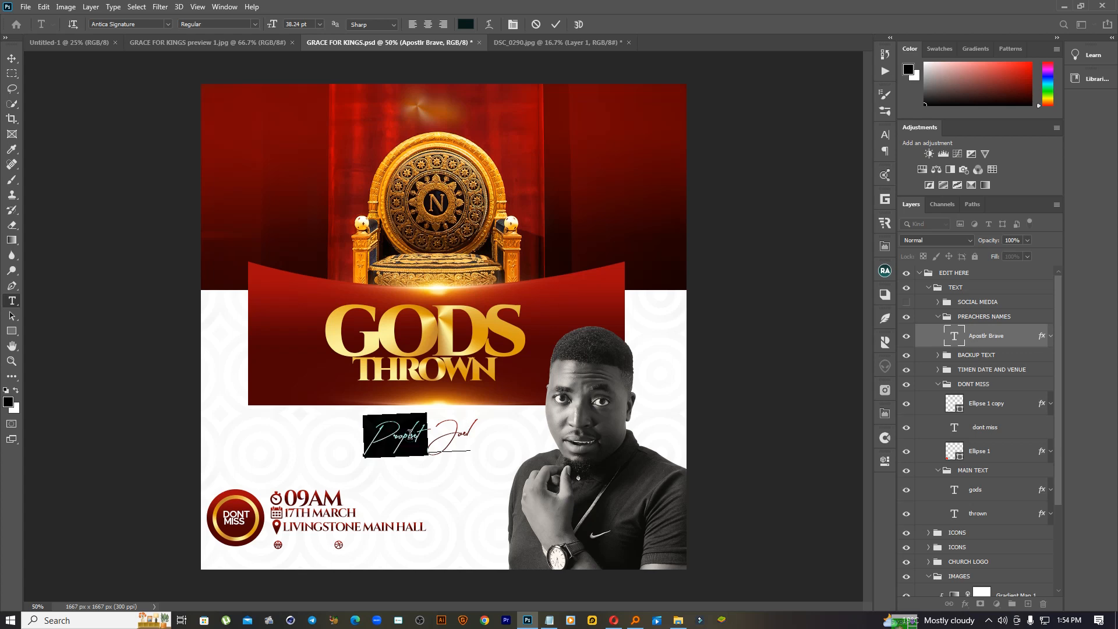
Cut the preacher's name from its styled text layer and paste it into a new text layer below the red banner.
triple_click(406, 437)
key(ctrl+c)
right_click(432, 438)
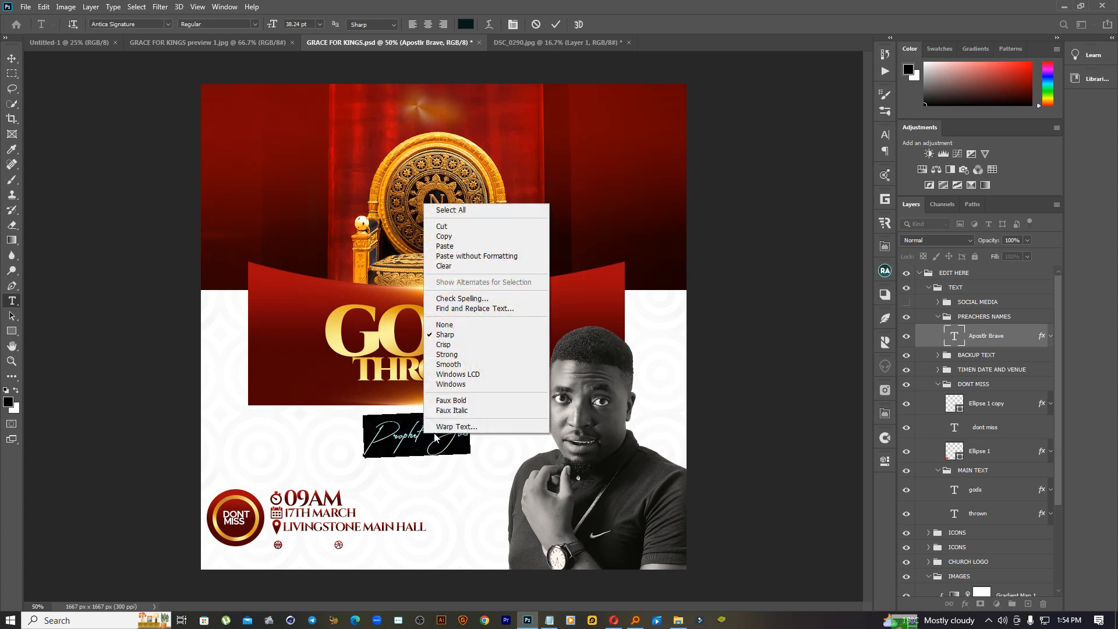
click(448, 226)
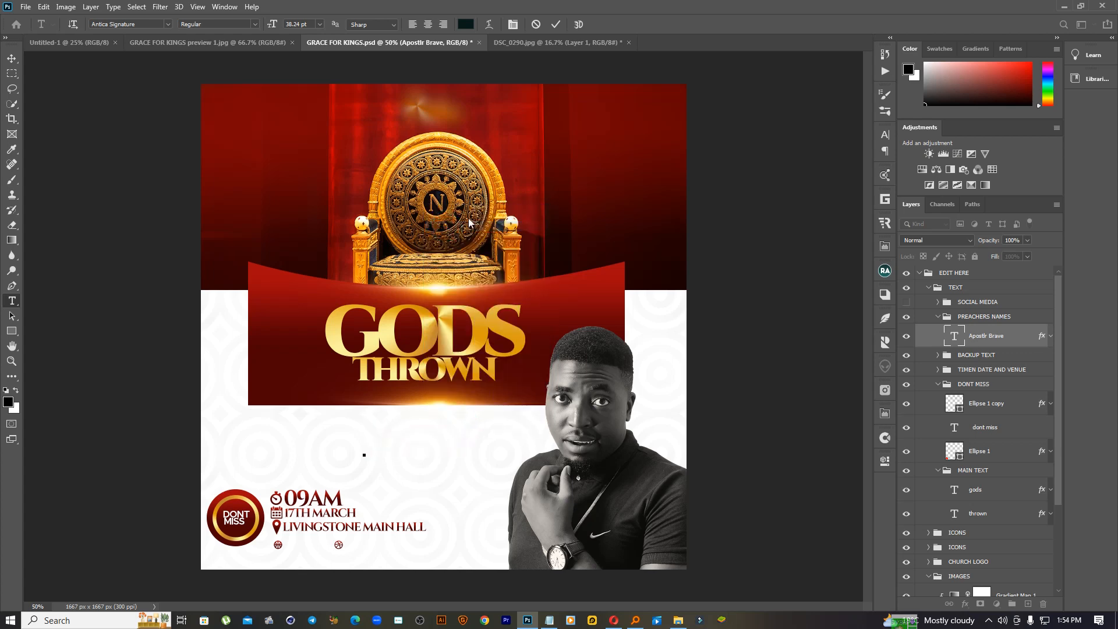
click(555, 26)
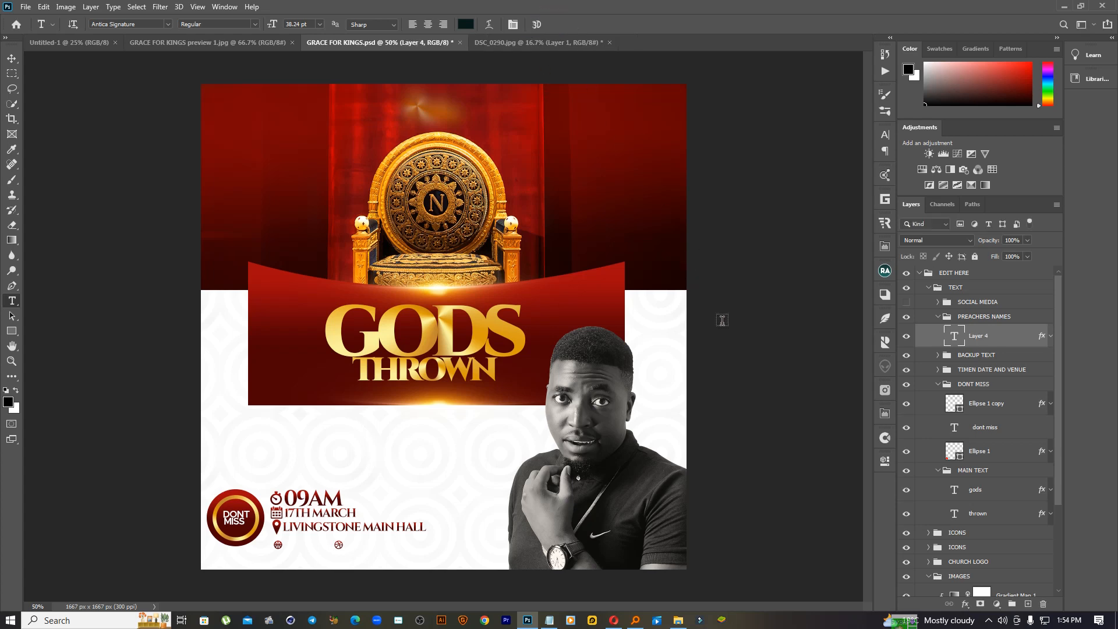
click(388, 445)
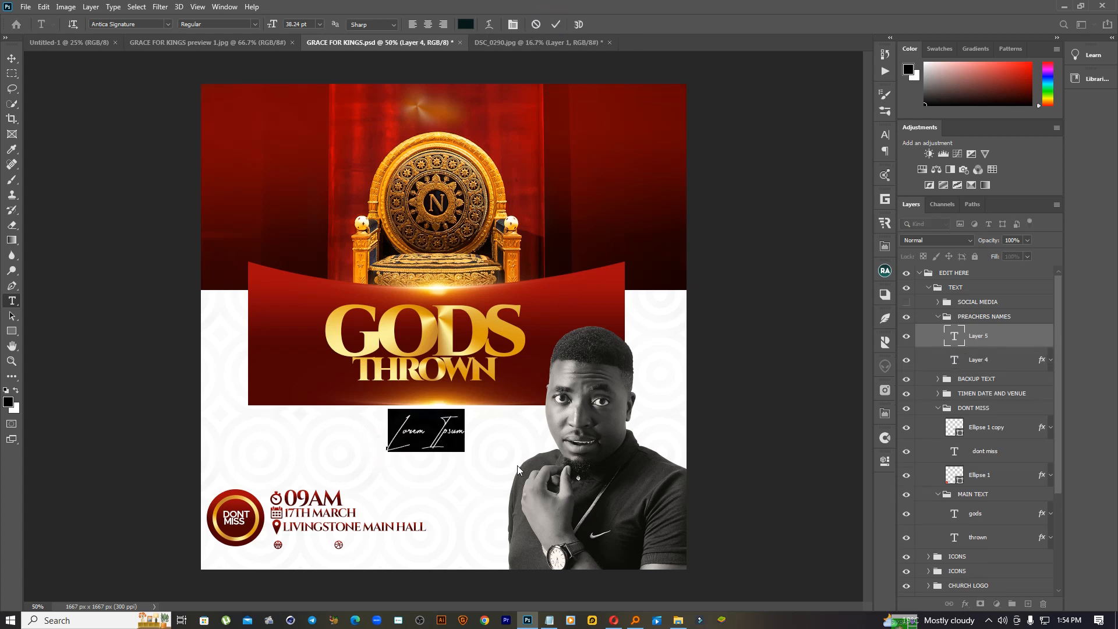
key(ctrl+v)
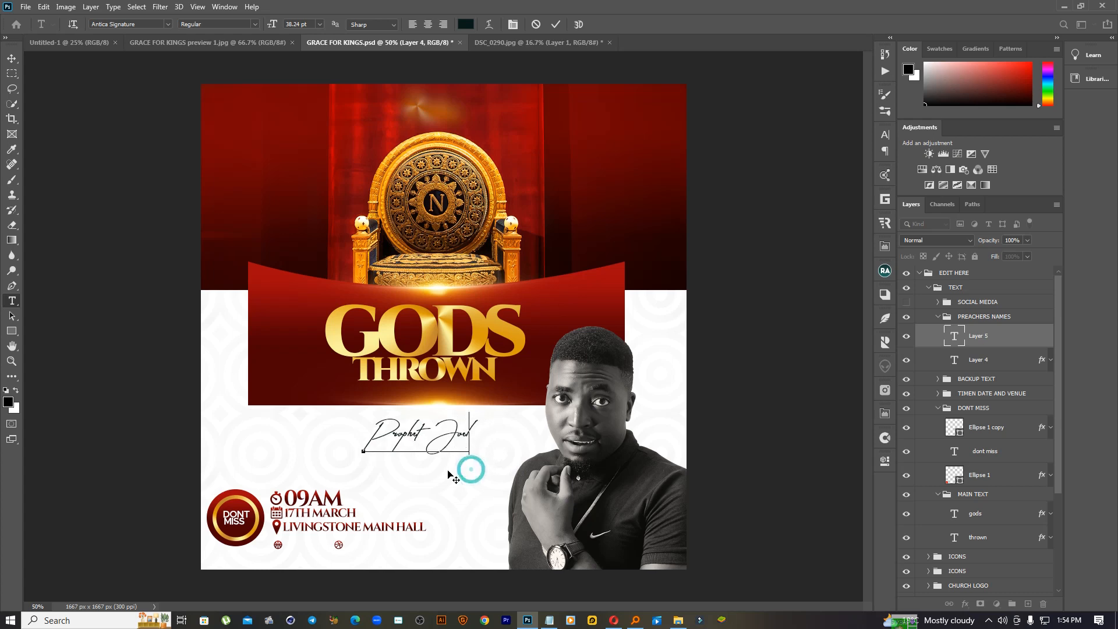
Change the font of the new preacher's name text to Cinzel Regular.
triple_click(459, 438)
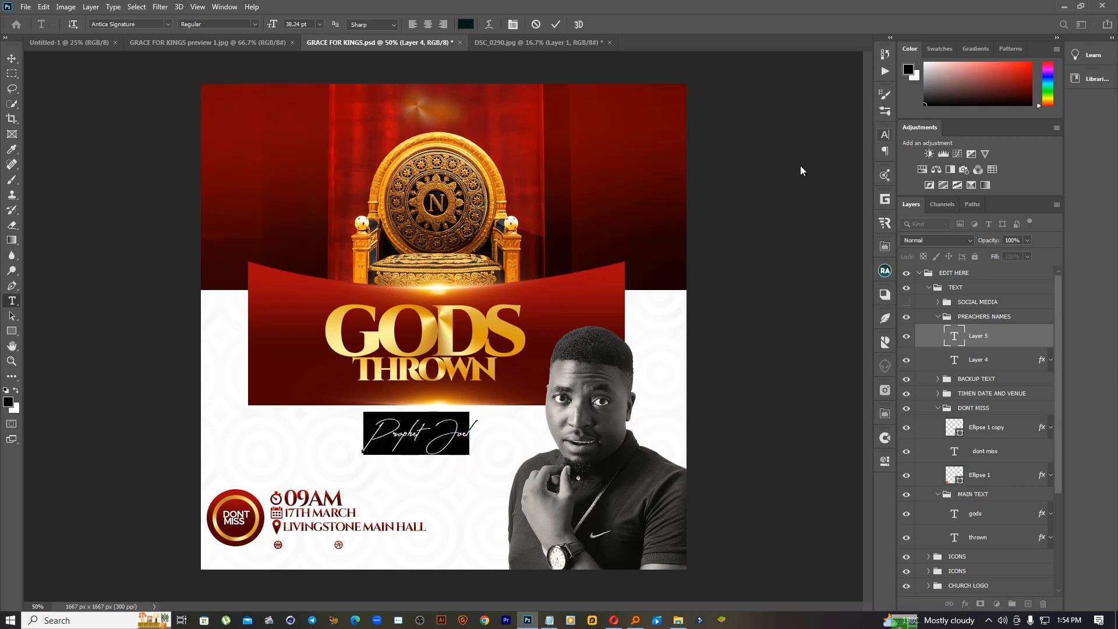
click(884, 134)
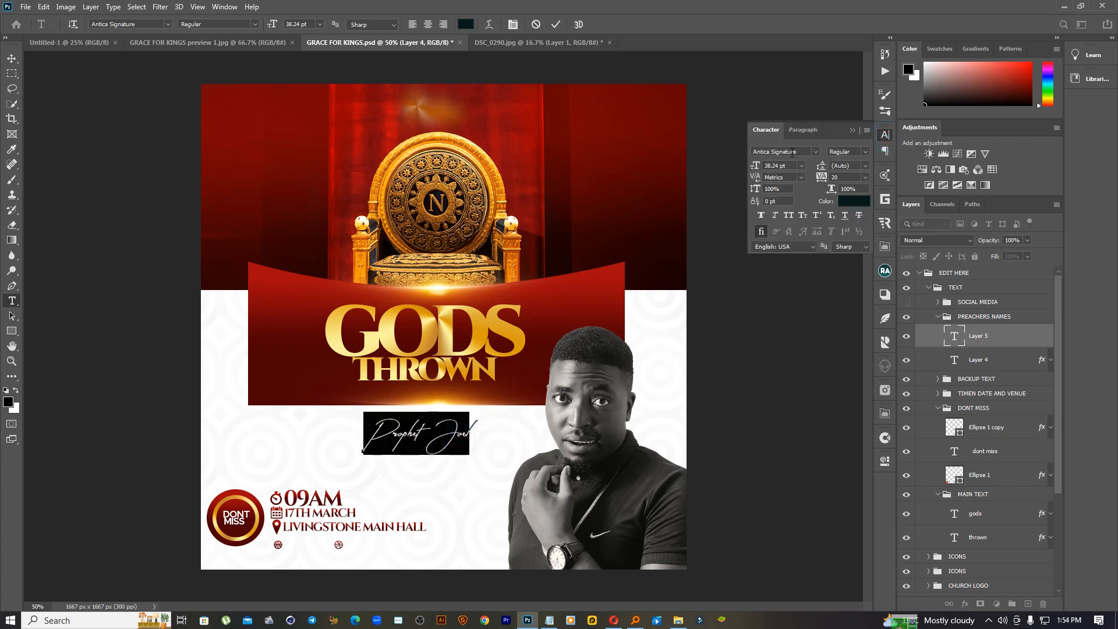
click(811, 151)
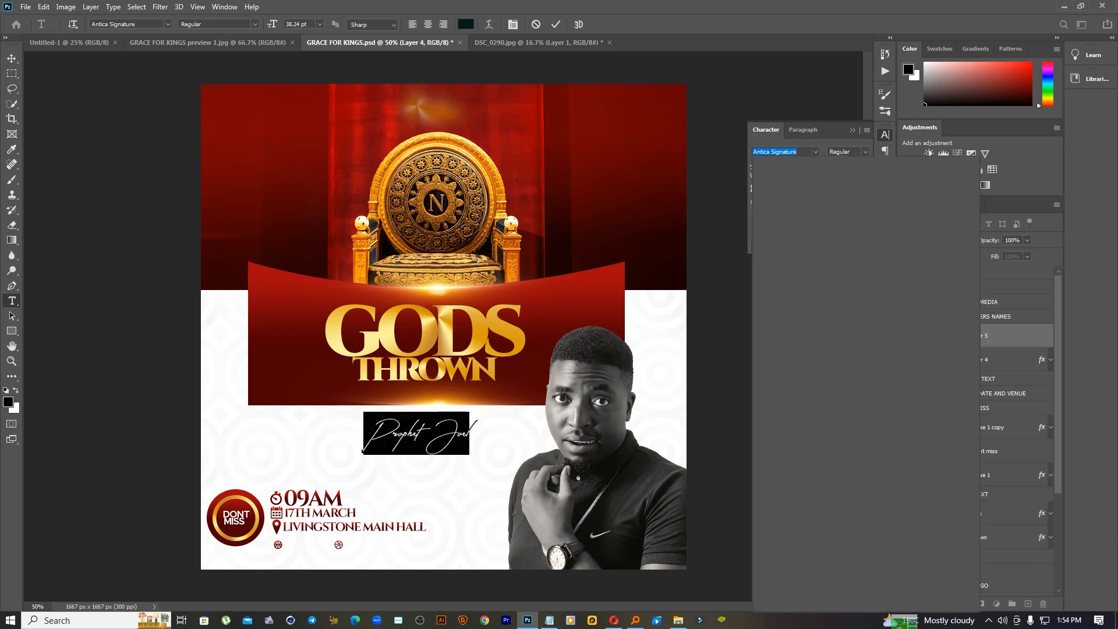
text(cint)
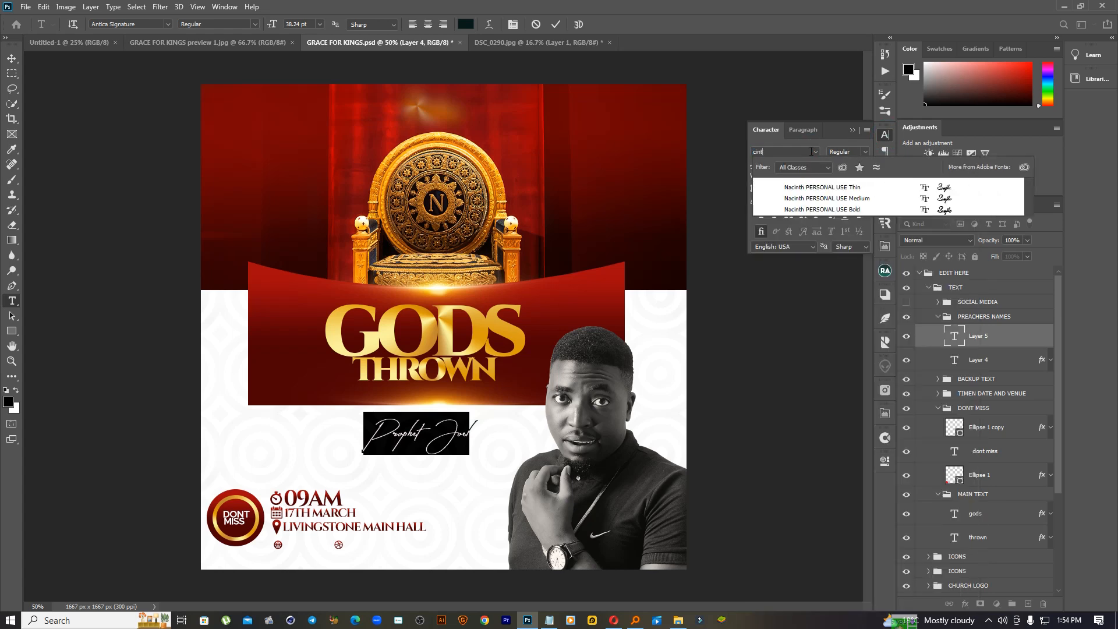
key(BackSpace)
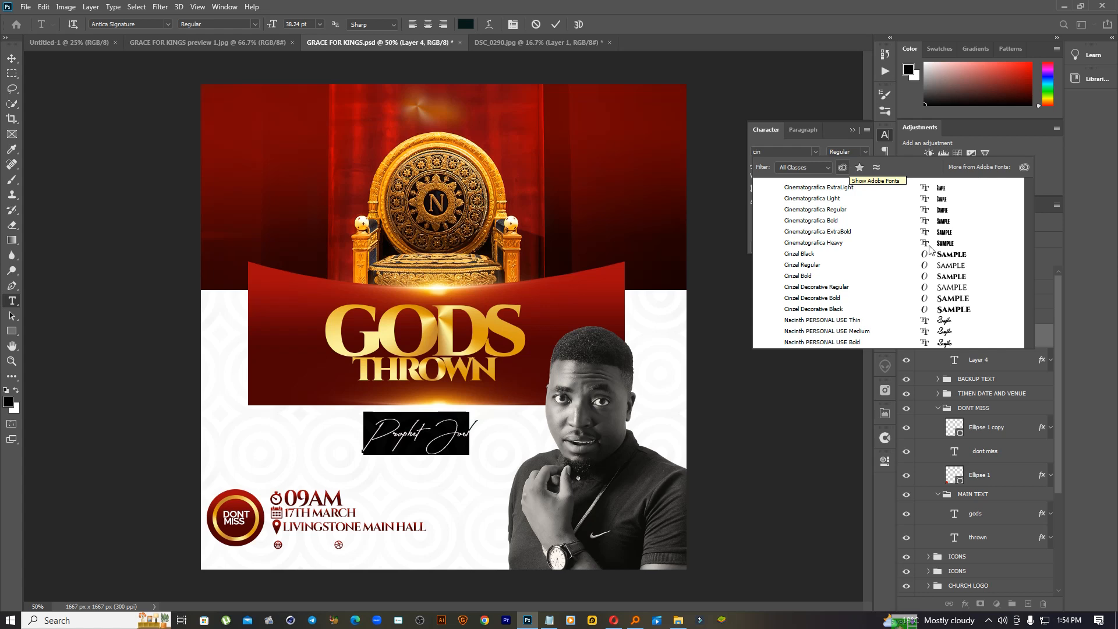
click(963, 272)
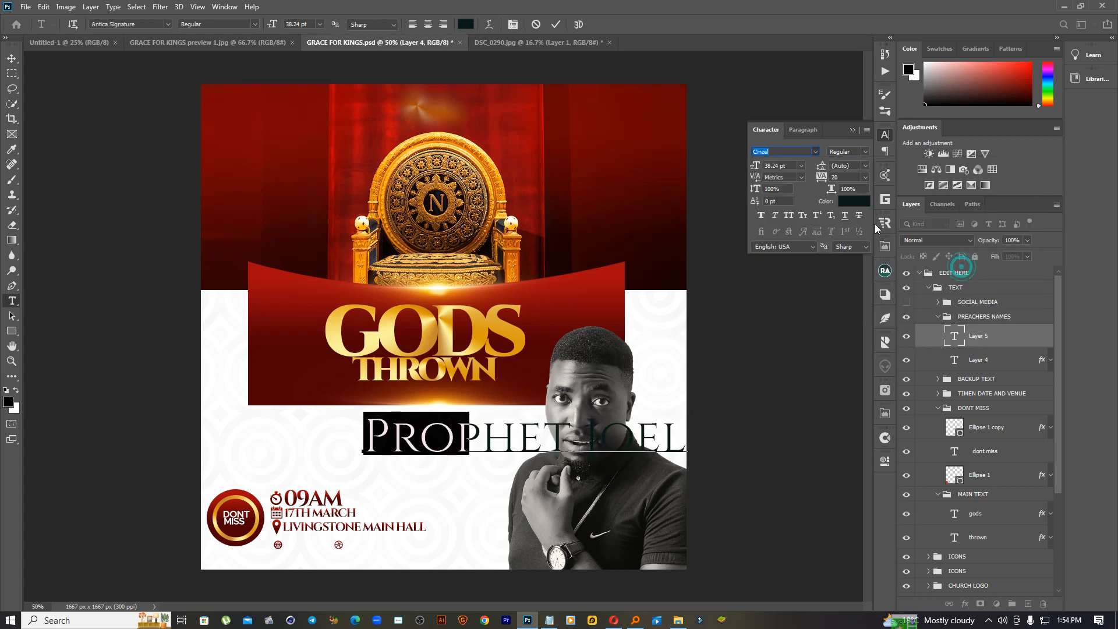
Set the preacher's name to about 20 pt with -60 tracking and reposition it under the red banner.
drag(729, 171, 740, 172)
drag(413, 429, 389, 411)
drag(828, 182, 820, 179)
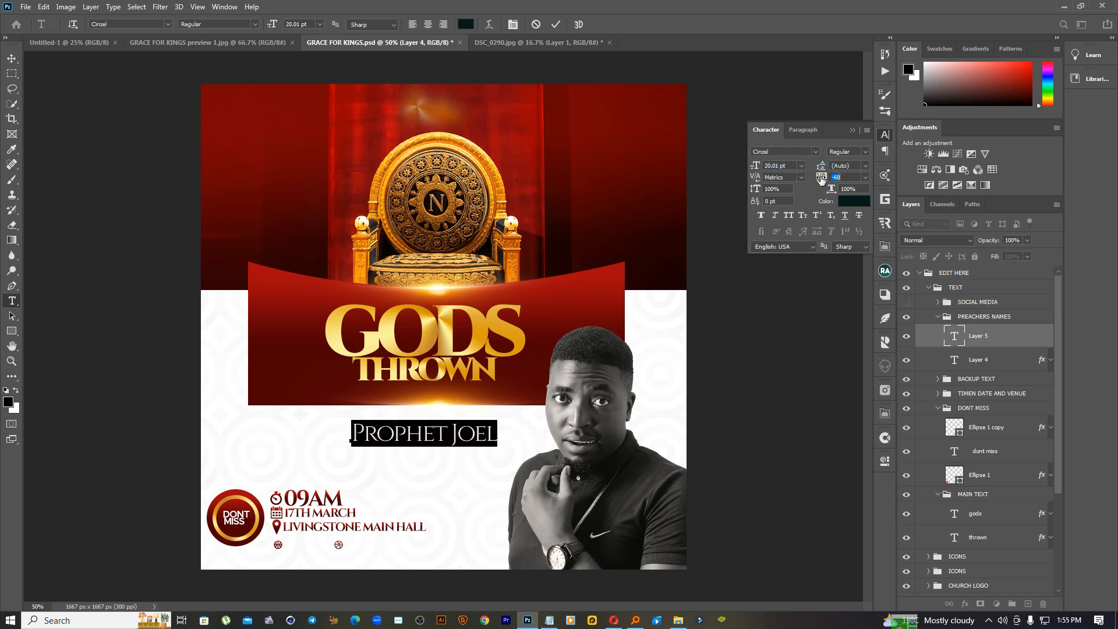
click(556, 24)
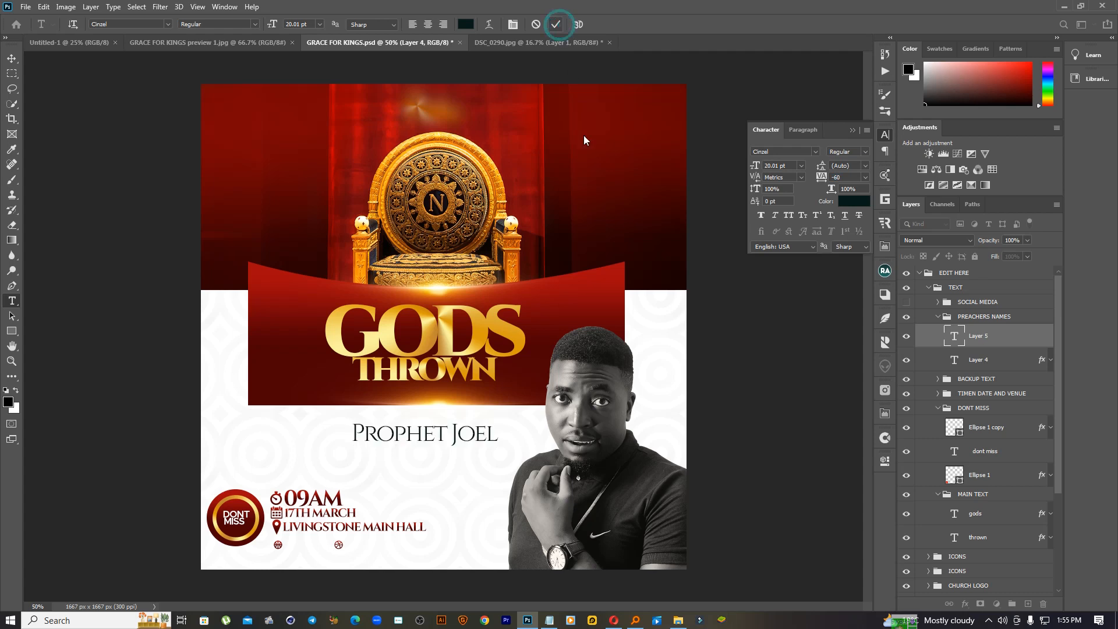
Nudge the preacher's name closer to the banner and transfer the layer effects from Layer 4 to it.
click(11, 58)
drag(496, 445, 506, 440)
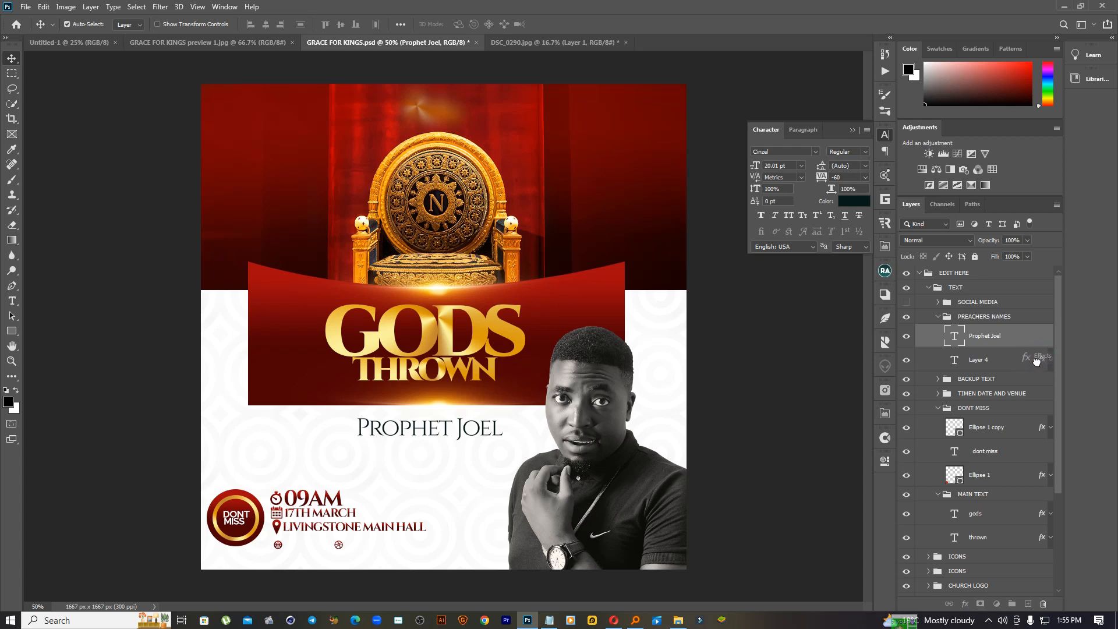
drag(1039, 361, 978, 343)
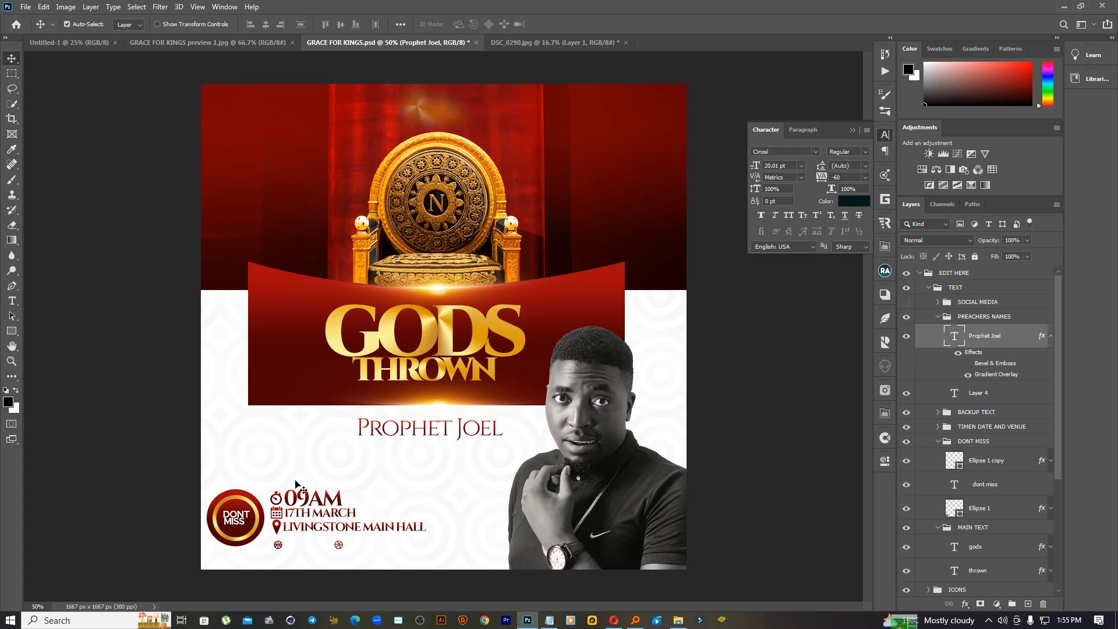
Move the 09AM text with its clock icon beneath the preacher's name and enlarge both to about 195%.
click(276, 480)
drag(265, 482, 469, 460)
click(300, 475)
key(ctrl)
key(ctrl+z)
drag(342, 486, 451, 459)
key(ctrl+t)
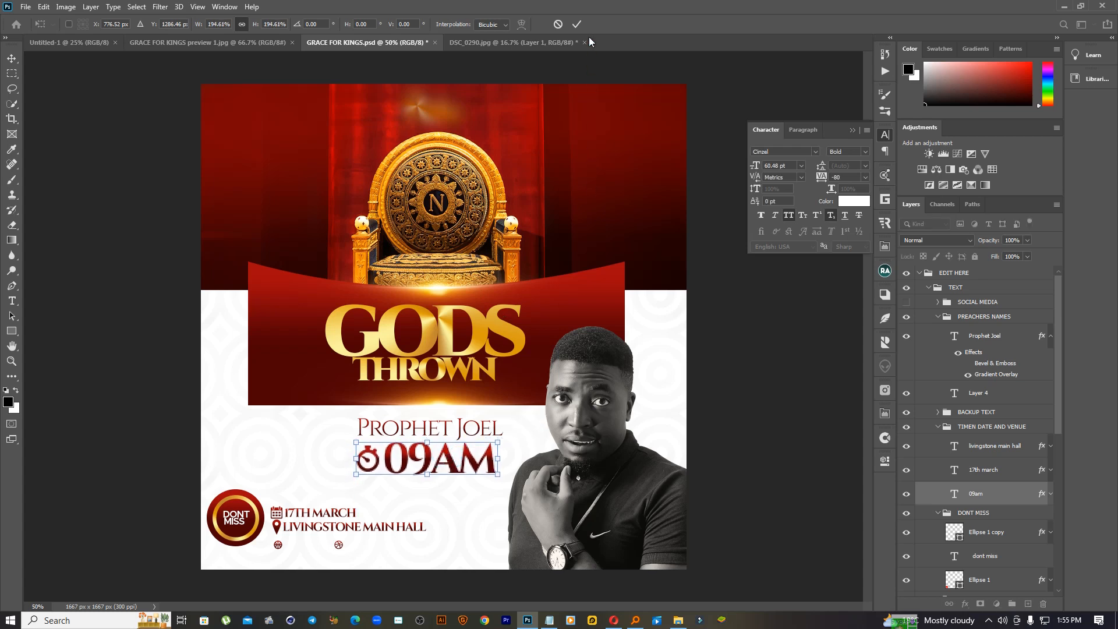
click(577, 24)
Move the 17TH MARCH text with its calendar icon under 09AM and enlarge them to match its width.
click(348, 516)
drag(347, 516, 498, 469)
key(ctrl+t)
click(576, 24)
Place LIVINGSTONE MAIN HALL and its pin icon under the date at about 163% scale, and shift the preacher's photo slightly right.
drag(272, 536, 510, 498)
drag(582, 509, 592, 509)
drag(444, 509, 452, 512)
key(ctrl+t)
drag(516, 499, 561, 498)
drag(434, 512, 471, 516)
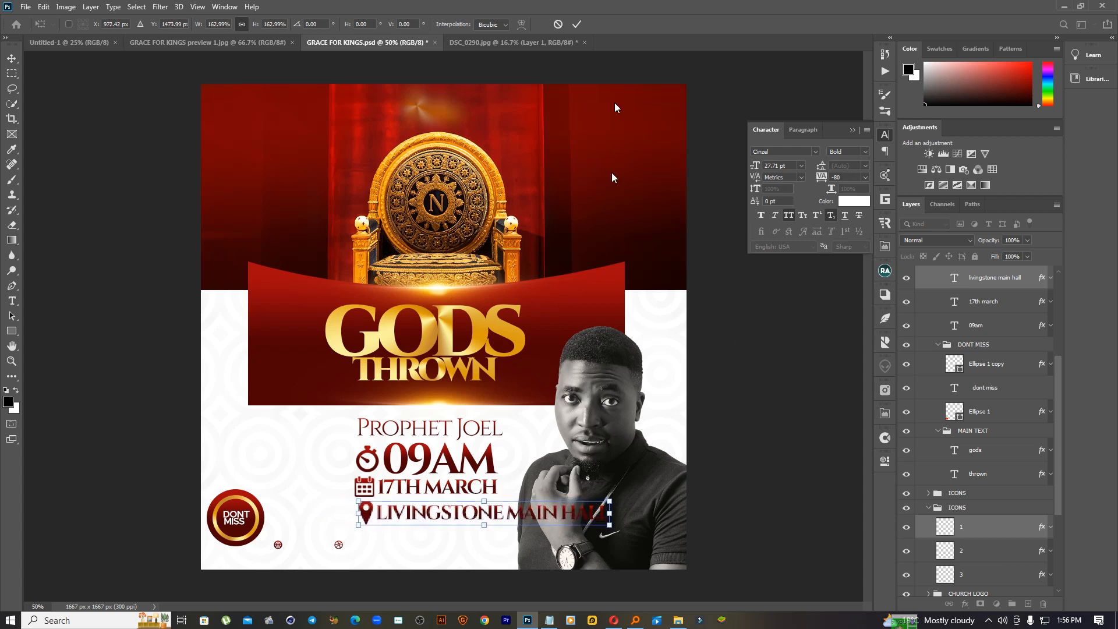
click(576, 25)
drag(510, 442, 508, 443)
Break the venue text onto two lines before MAIN HALL and tighten its leading to 12.64 pt.
key(t)
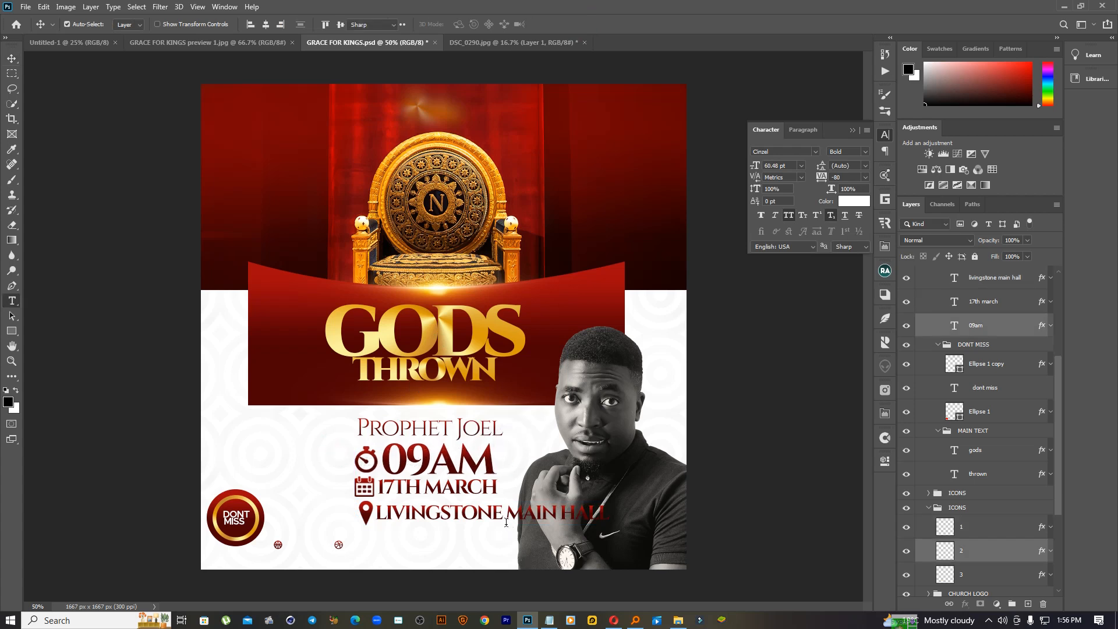
click(505, 508)
key(Return)
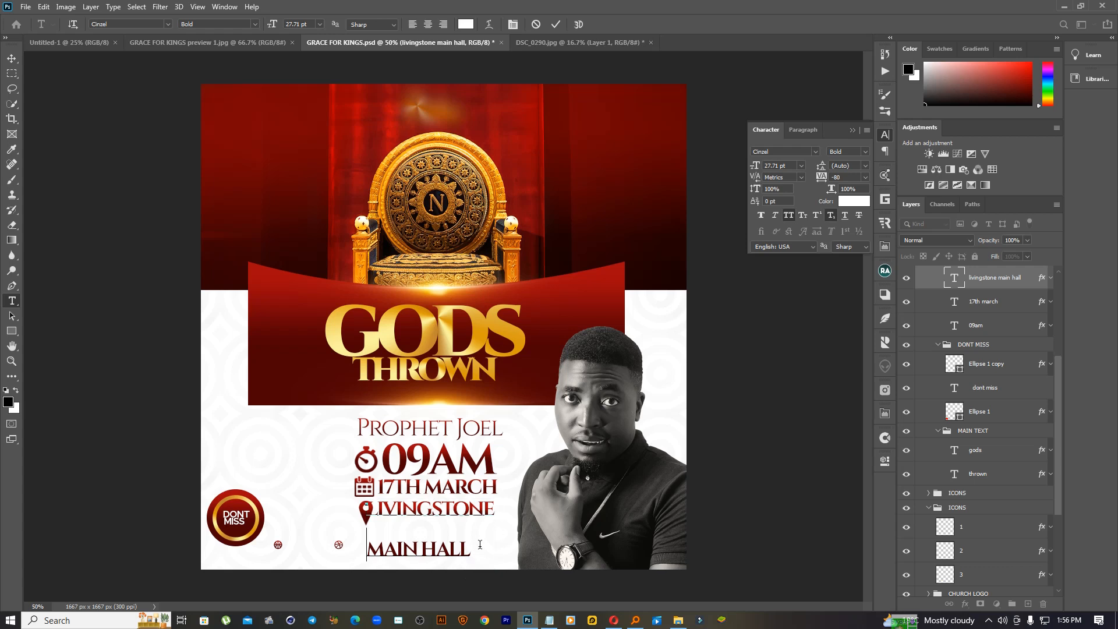
key(BackSpace)
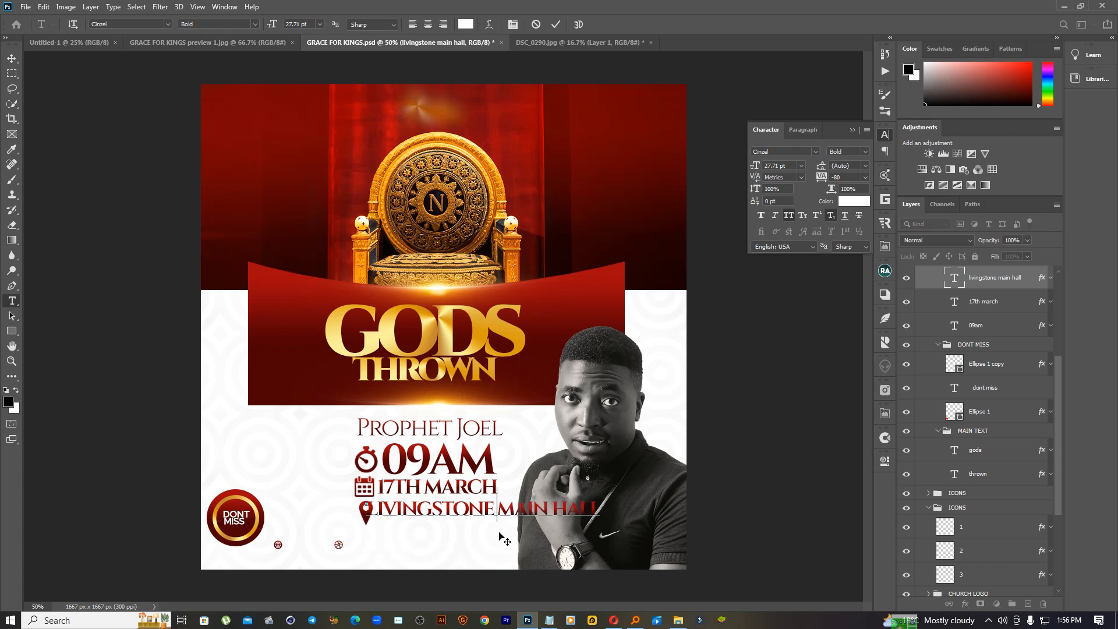
key(Return)
key(ctrl+a)
mouse_move(821, 166)
mouse_down()
mouse_move(832, 167)
mouse_move(808, 171)
mouse_up()
click(560, 25)
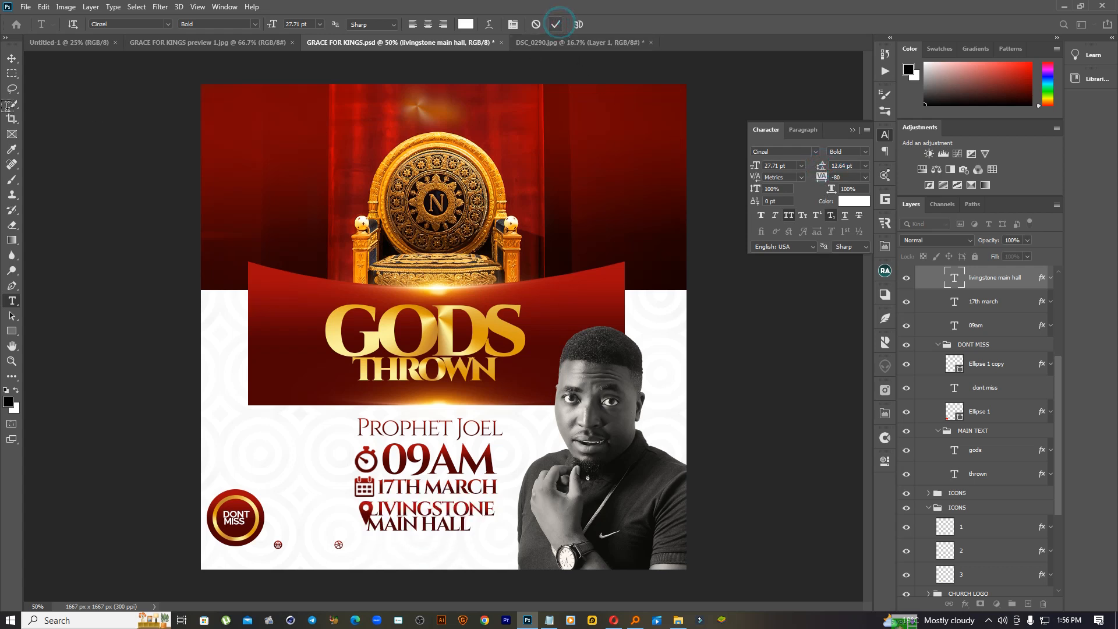
Scale the two-line venue text to about 76% and place it beside the pin icon.
key(v)
key(ctrl+t)
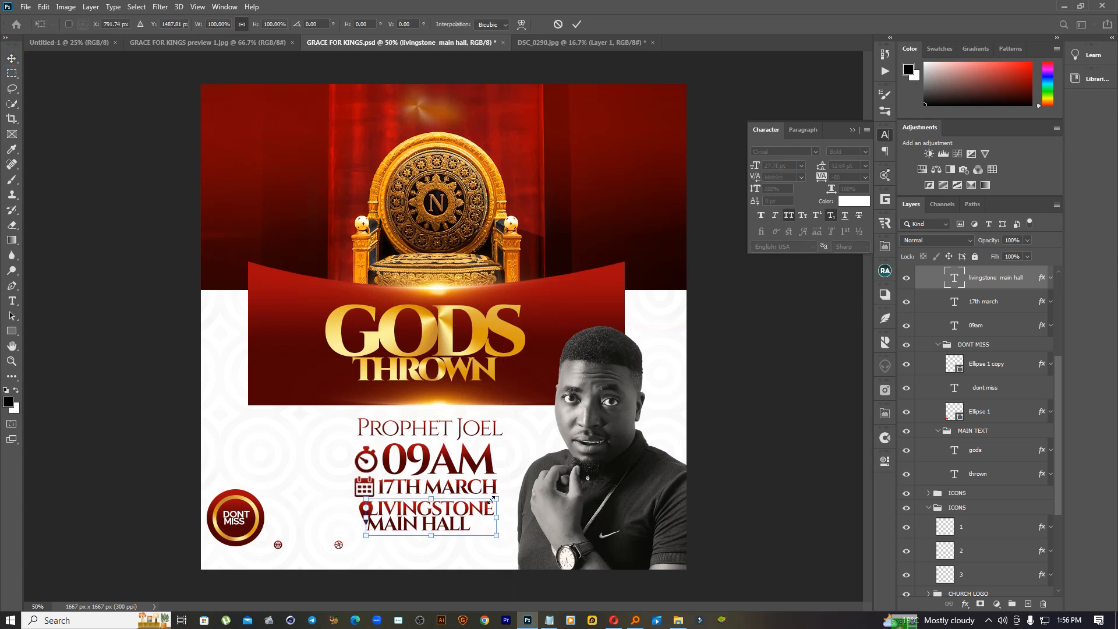
drag(495, 500, 432, 516)
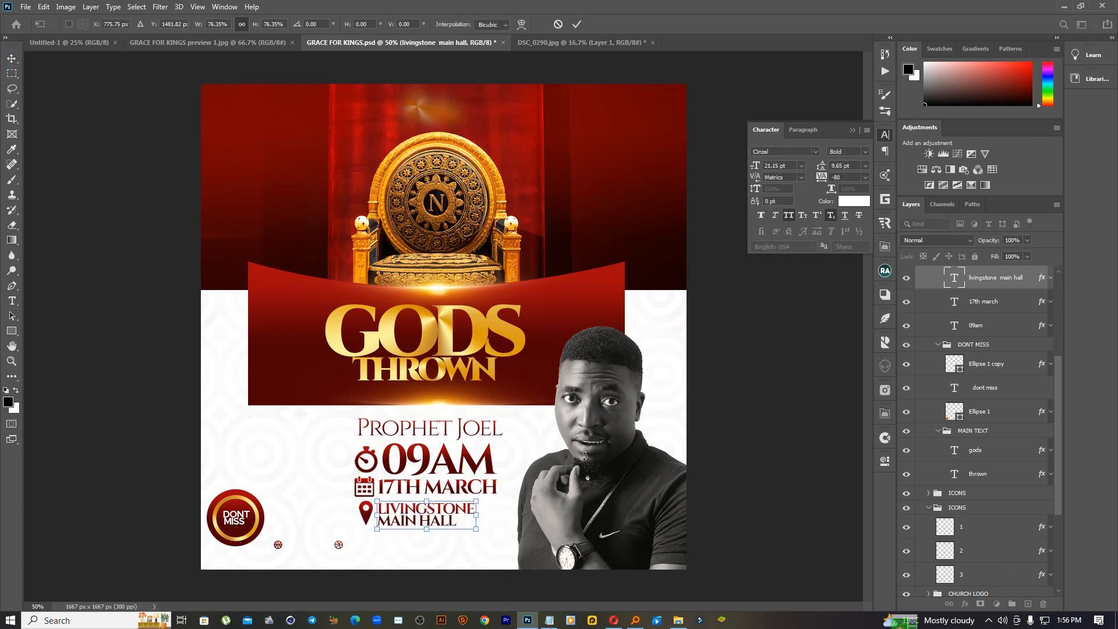
click(578, 25)
Change the font of the 09AM text to Montserrat in the Black style.
key(t)
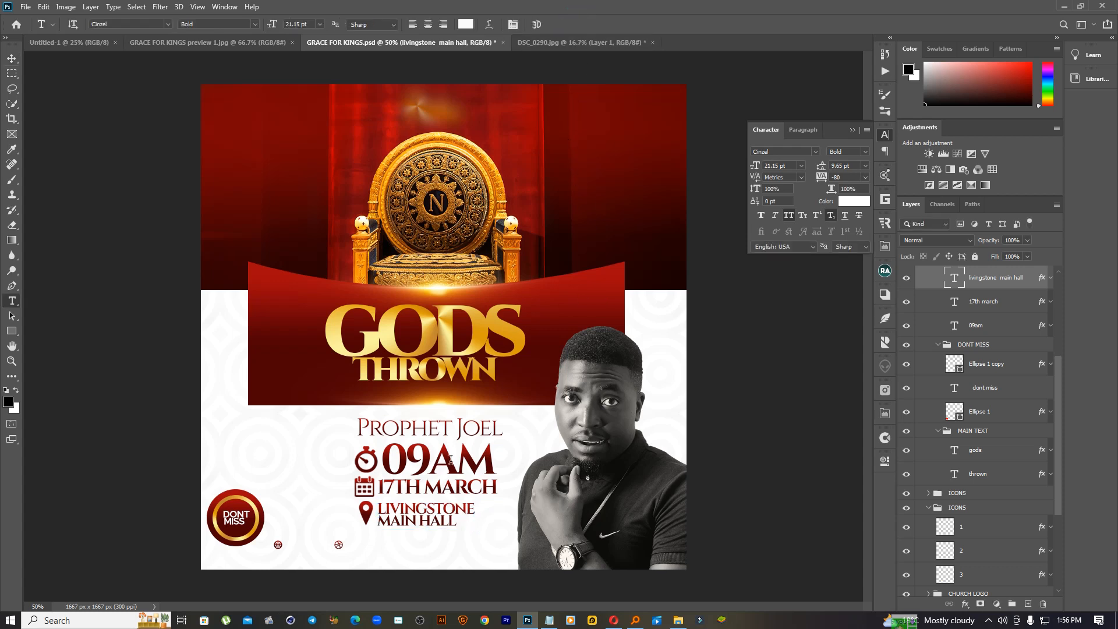
double_click(453, 455)
click(797, 151)
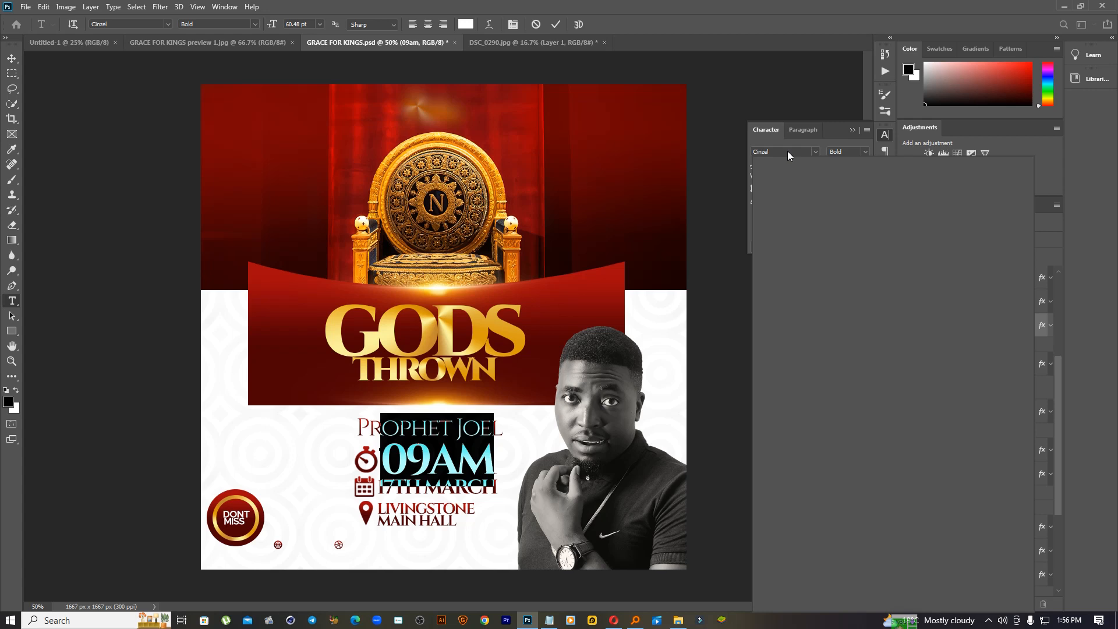
text(mon)
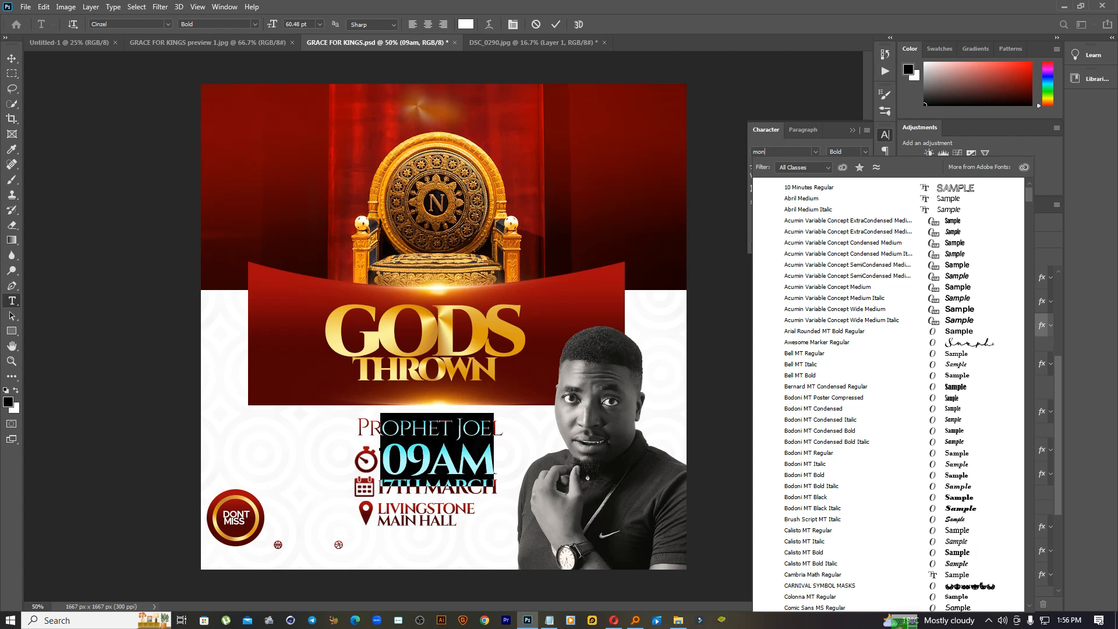
text(tserrat)
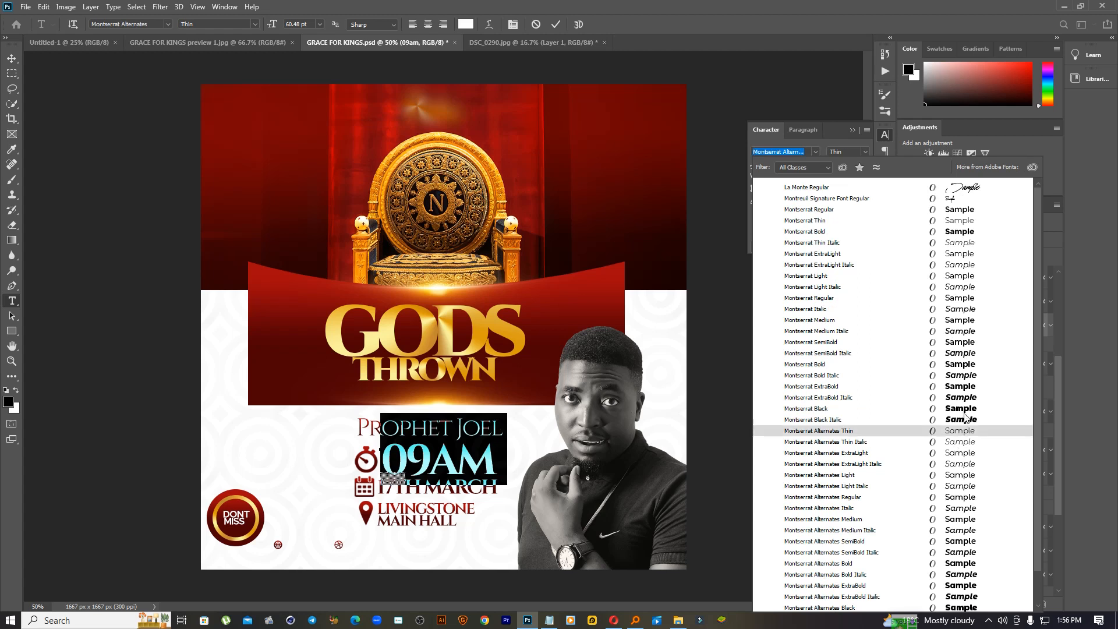
click(961, 420)
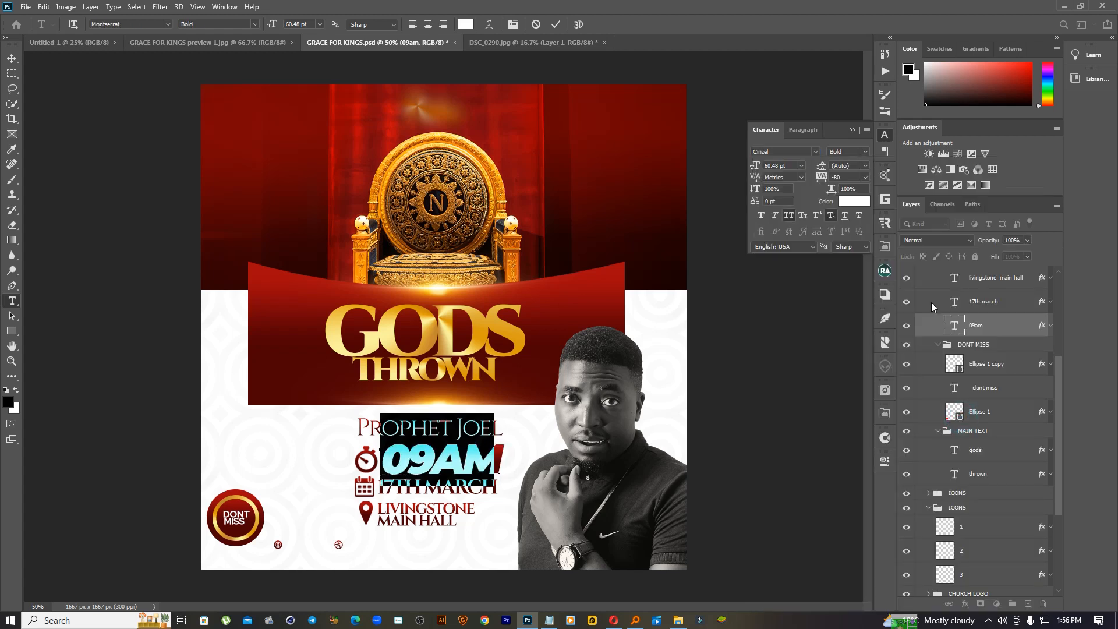
click(865, 152)
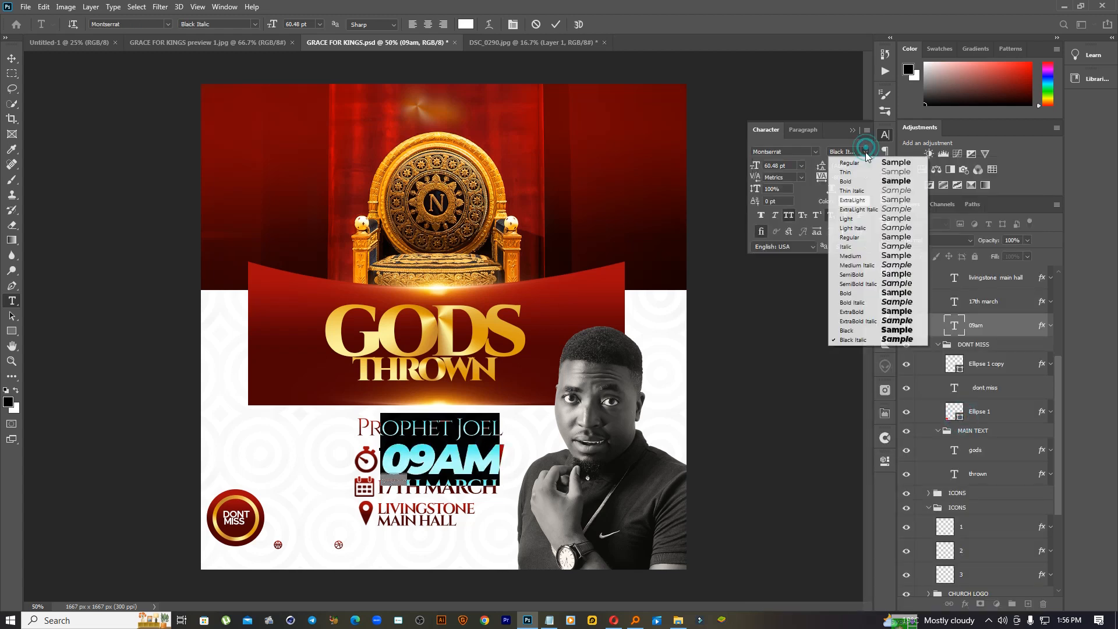
click(892, 323)
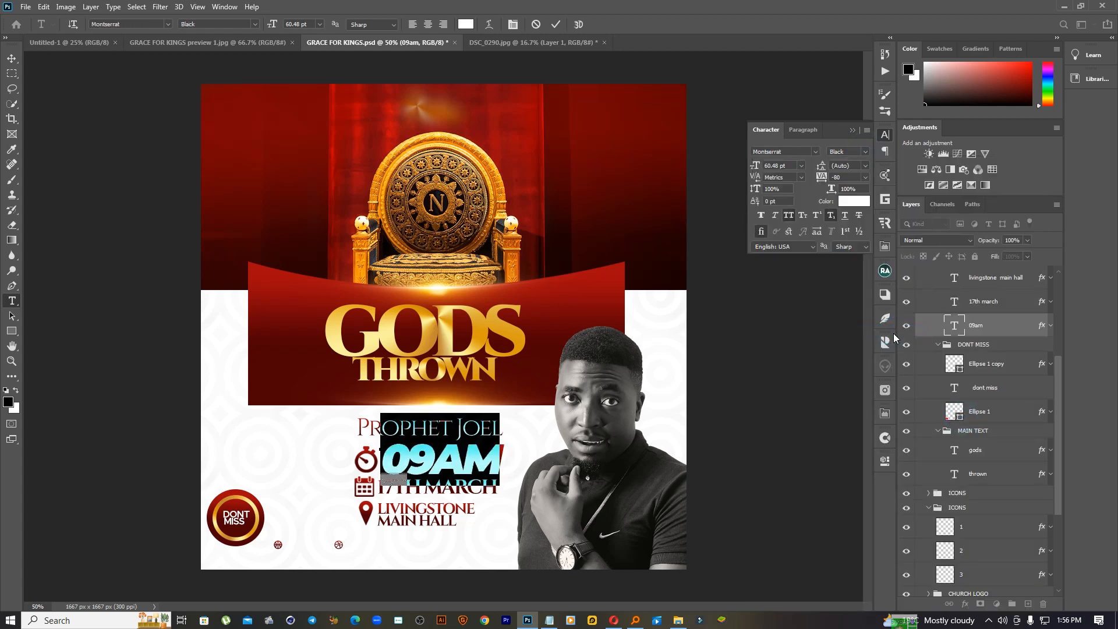
Change the font of the 17TH MARCH date text to Montserrat in the Black style.
click(555, 24)
triple_click(449, 479)
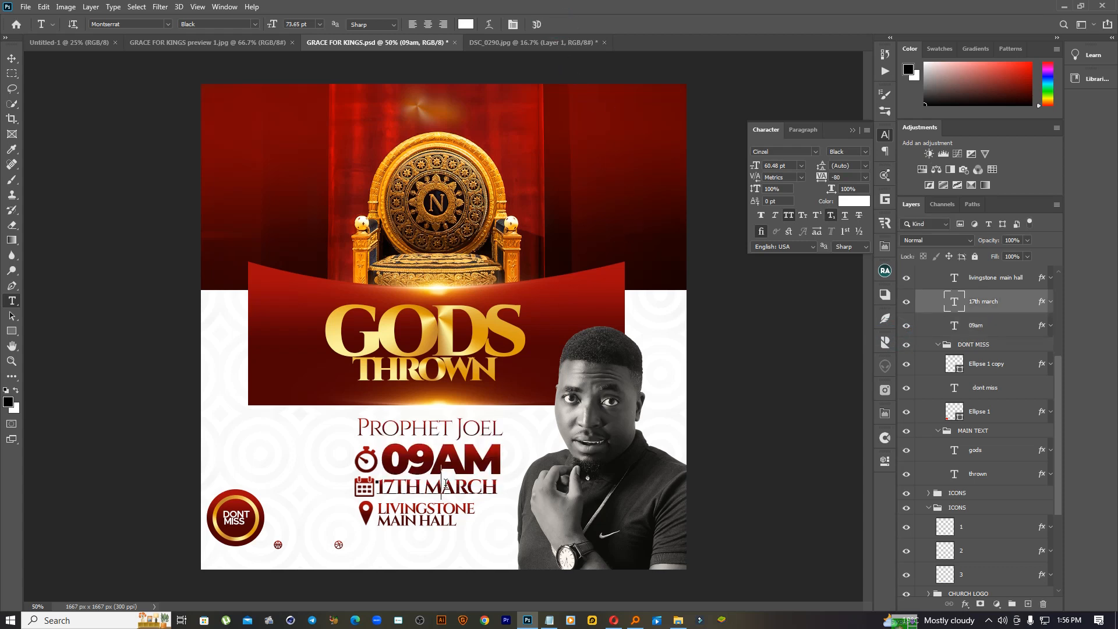
click(784, 155)
text(mont)
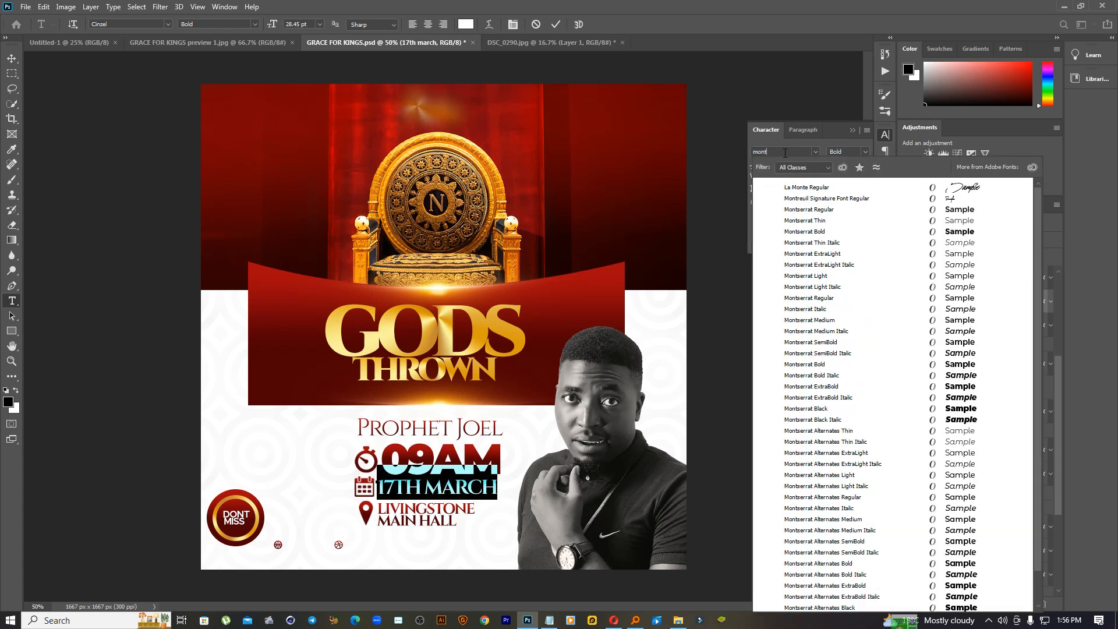
click(969, 409)
click(556, 24)
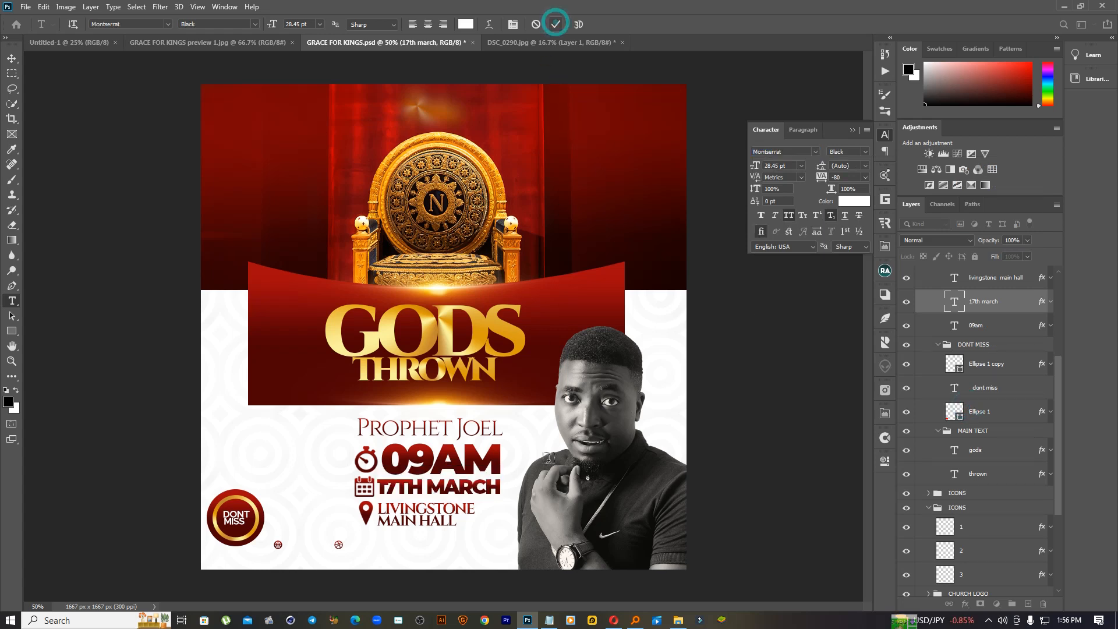
Change the font of the two-line LIVINGSTONE MAIN HALL venue text to Montserrat in the Medium style.
drag(458, 521, 377, 502)
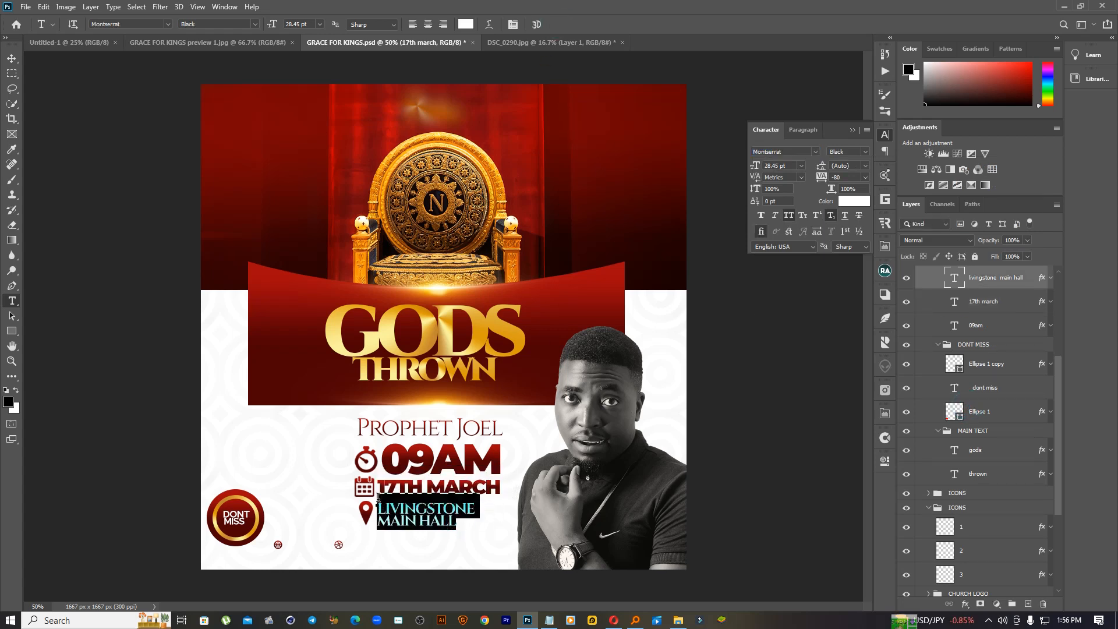
click(777, 150)
key(BackSpace)
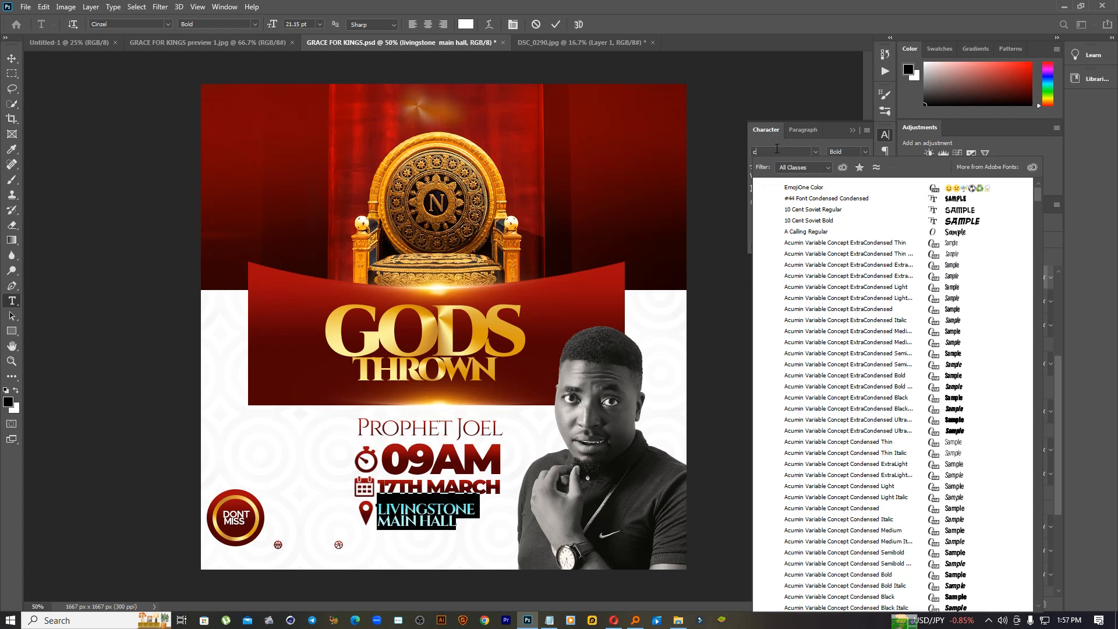
text(mont)
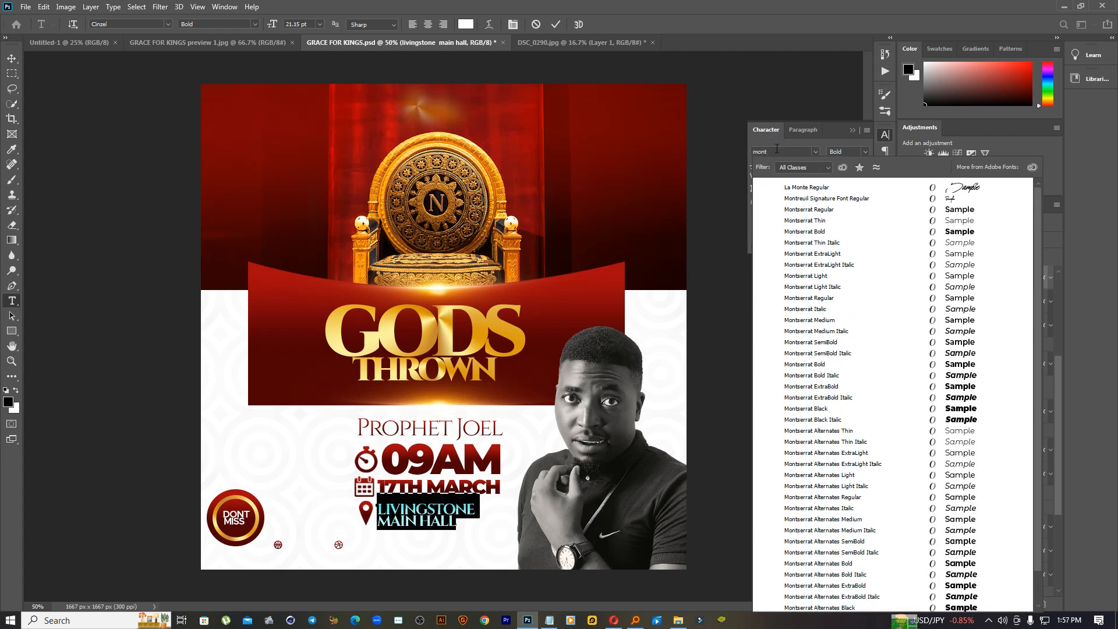
click(964, 319)
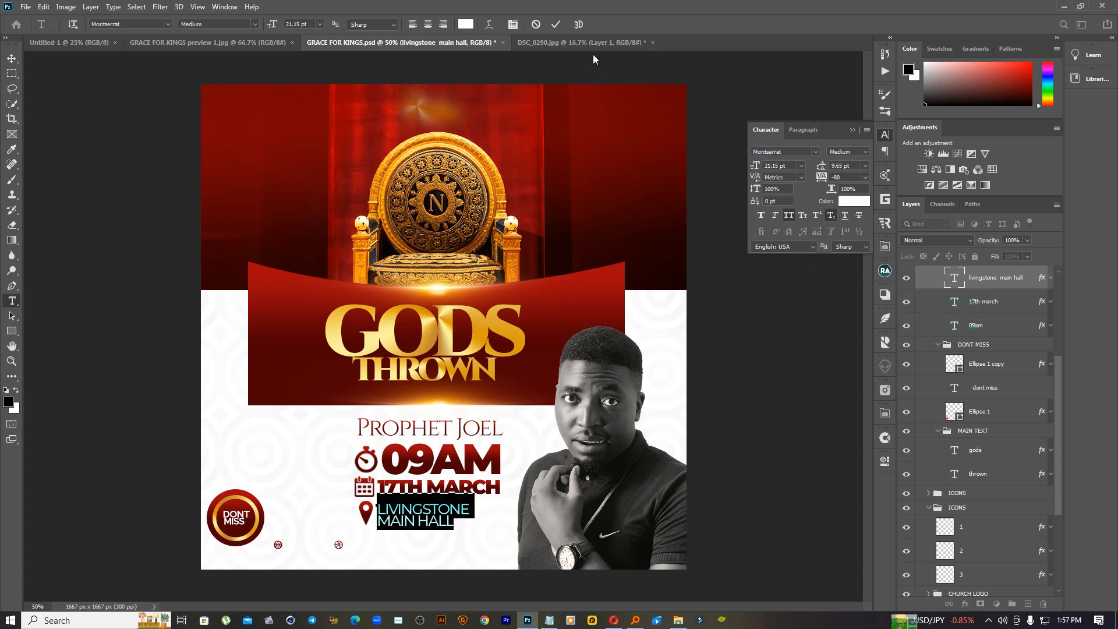
click(556, 24)
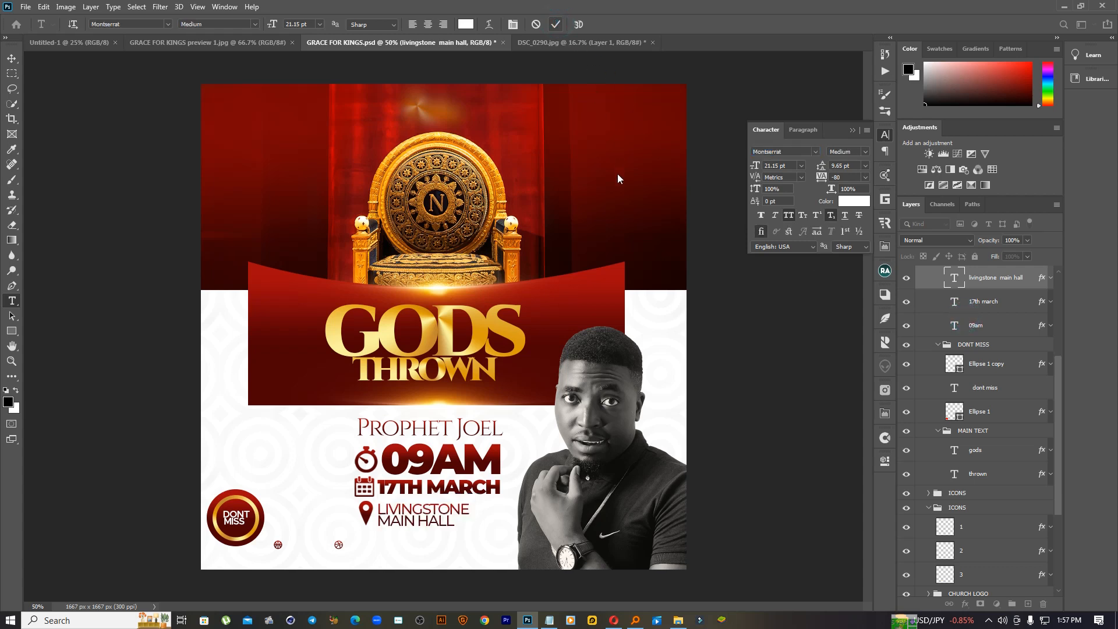
Select the two small social media web-address lines with their icons and move them to the flyer's upper right area.
click(11, 58)
scroll(944, 379, up, 3)
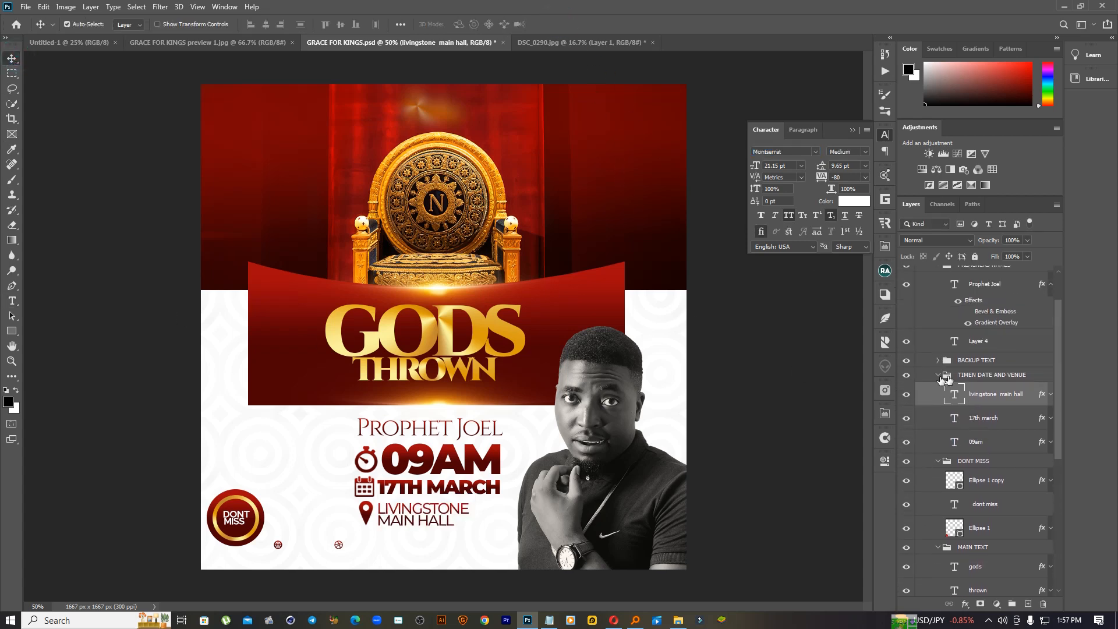
click(339, 548)
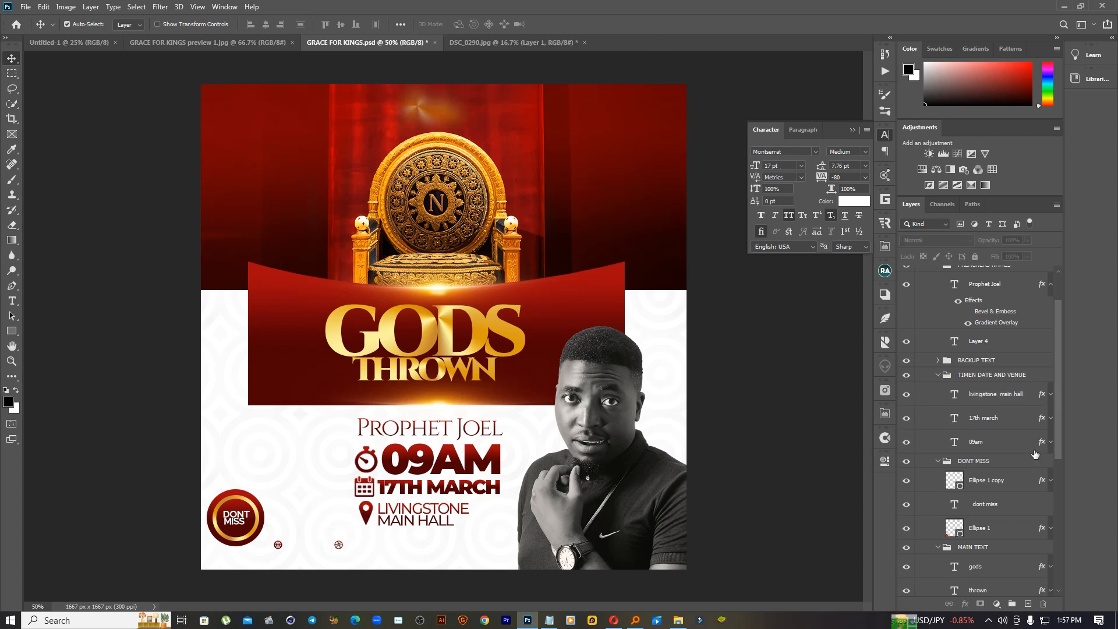
scroll(980, 378, up, 1)
click(906, 301)
drag(400, 550, 273, 537)
drag(320, 543, 641, 133)
Rotate the web-address lines and icons 90° clockwise and place them vertically along the flyer's right edge beside the preacher's head.
key(ctrl+t)
right_click(652, 153)
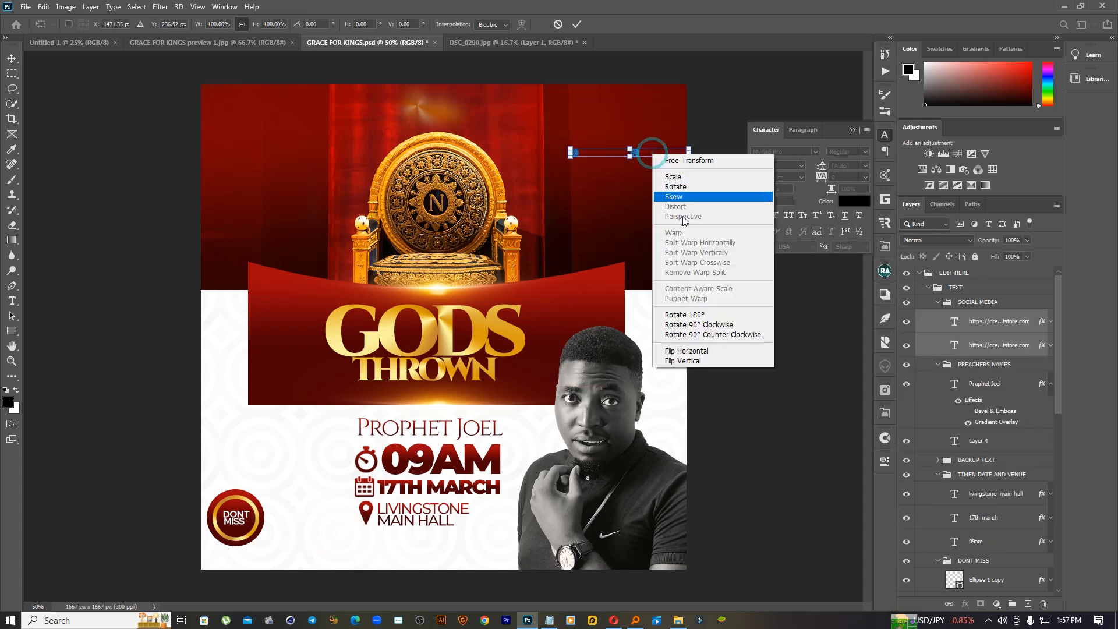
click(707, 325)
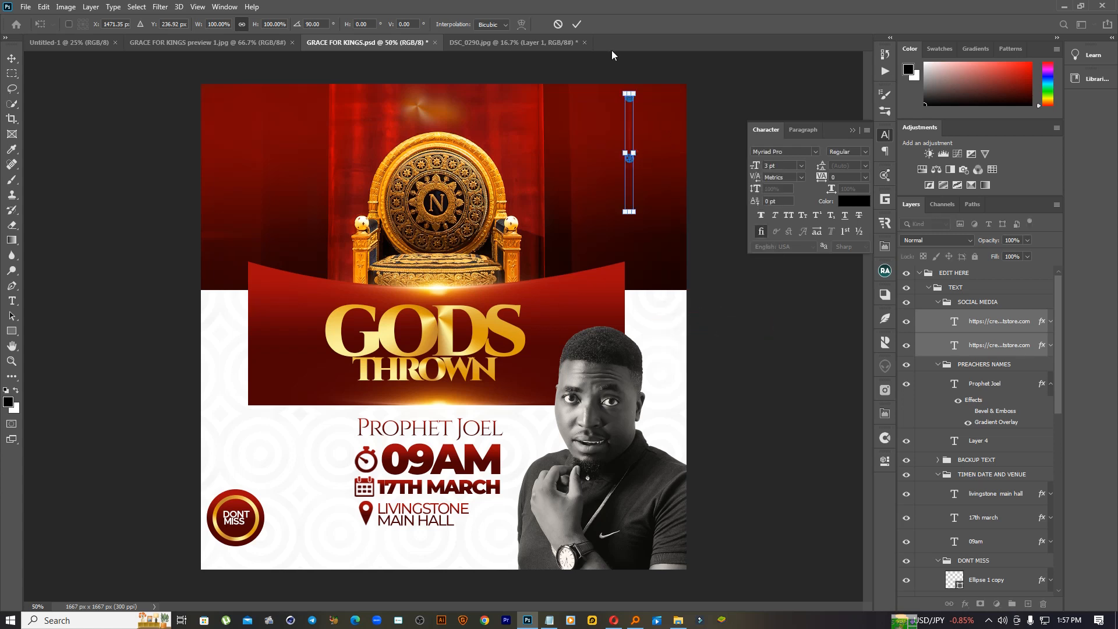
click(576, 27)
drag(699, 130, 738, 353)
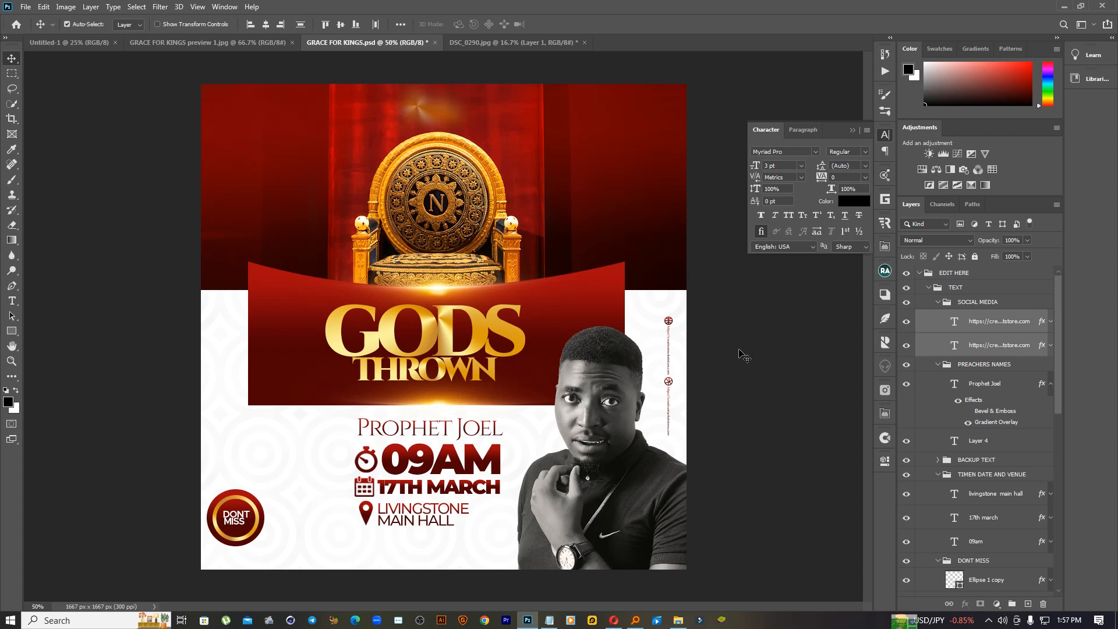
Move the round DONT MISS badge up onto the lower-left edge of the red title banner.
click(237, 474)
drag(270, 482, 346, 389)
Set the preacher's name text to 7.01 pt with a tracking of 1160.
key(t)
click(450, 423)
triple_click(450, 423)
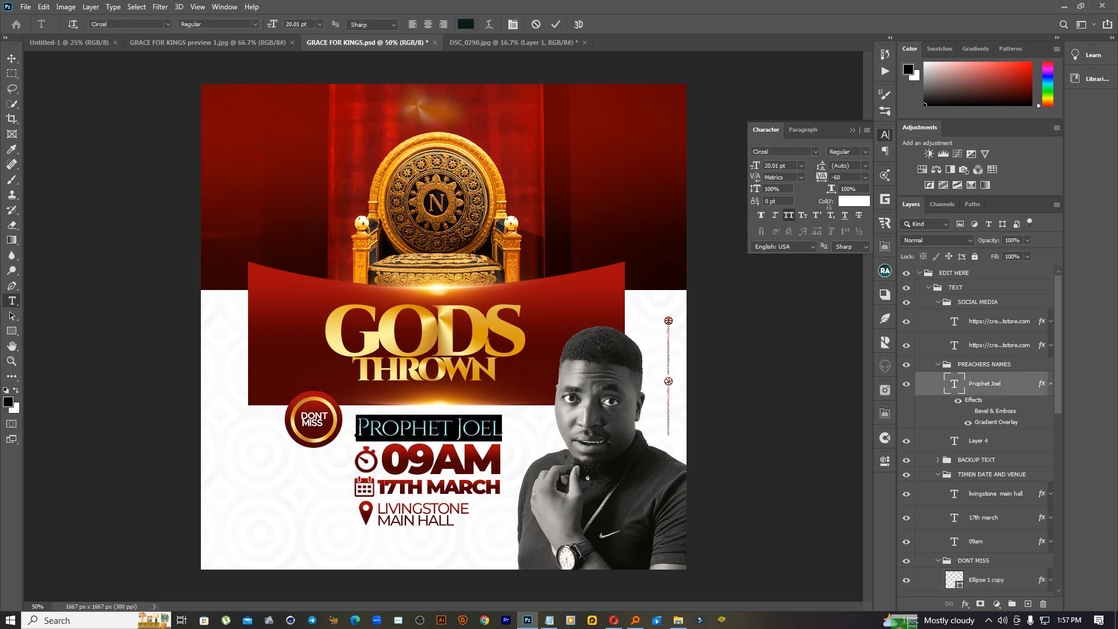
drag(755, 166, 745, 164)
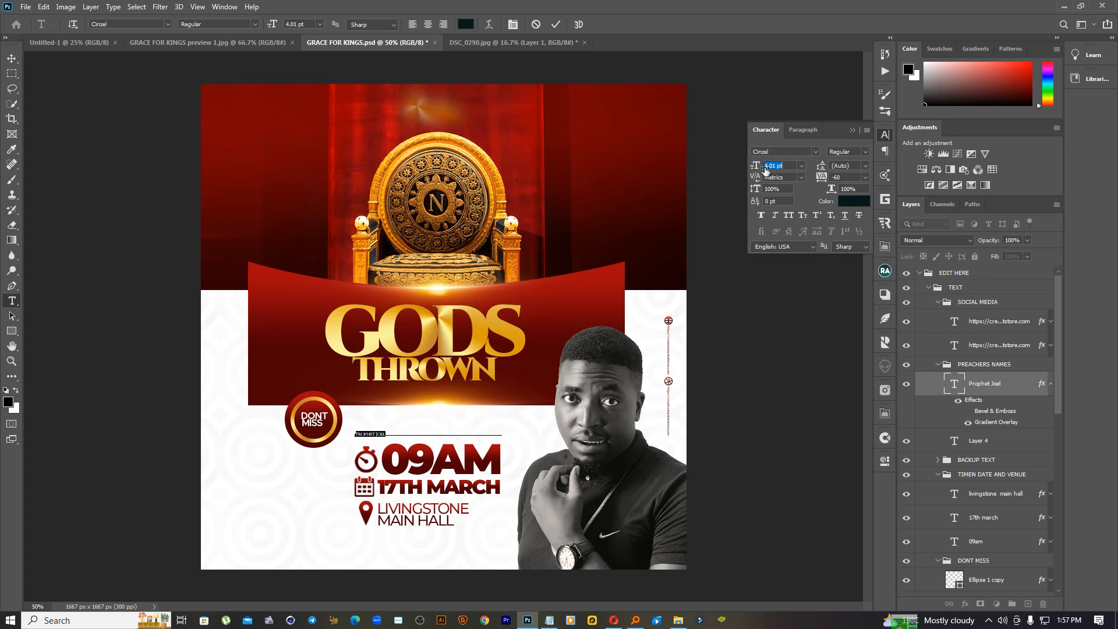
drag(823, 180, 847, 179)
drag(756, 167, 758, 167)
drag(824, 182, 833, 181)
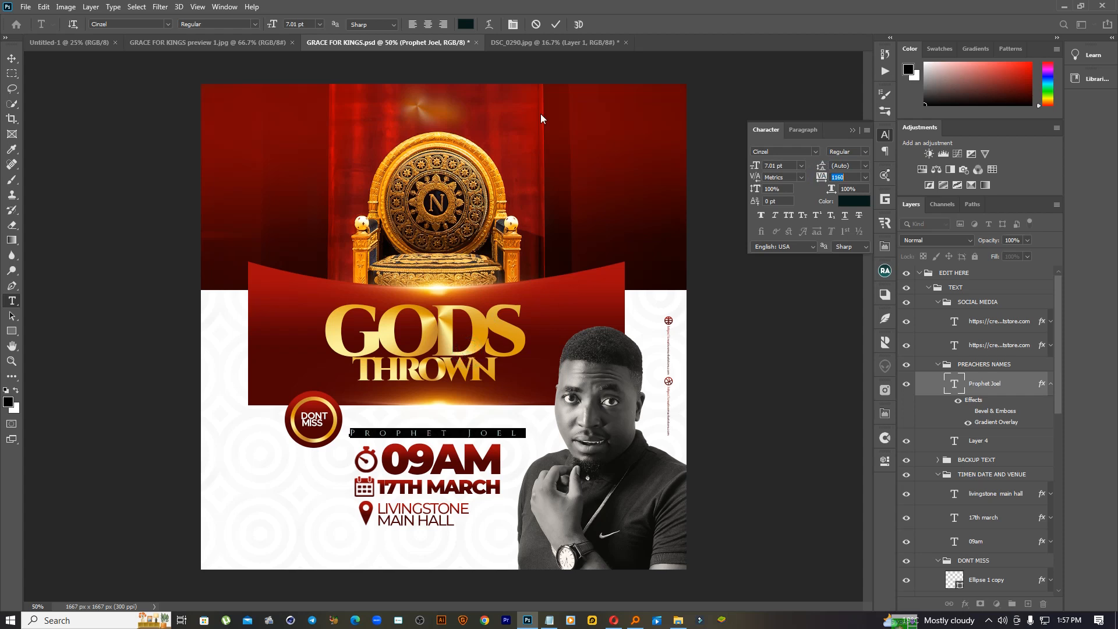
click(556, 24)
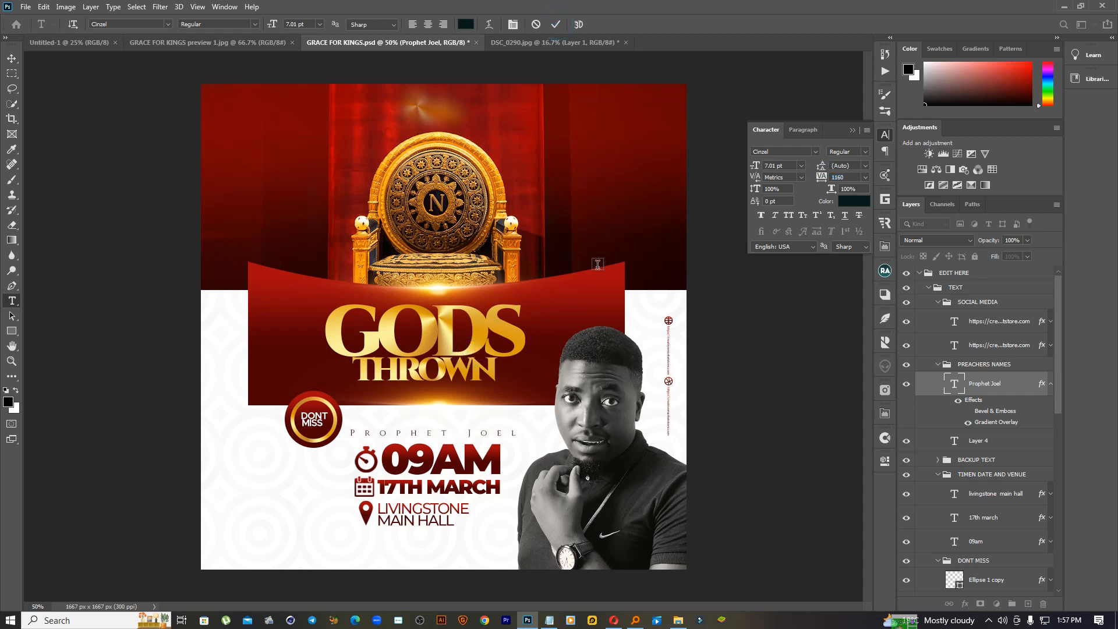
click(12, 58)
drag(301, 366, 318, 429)
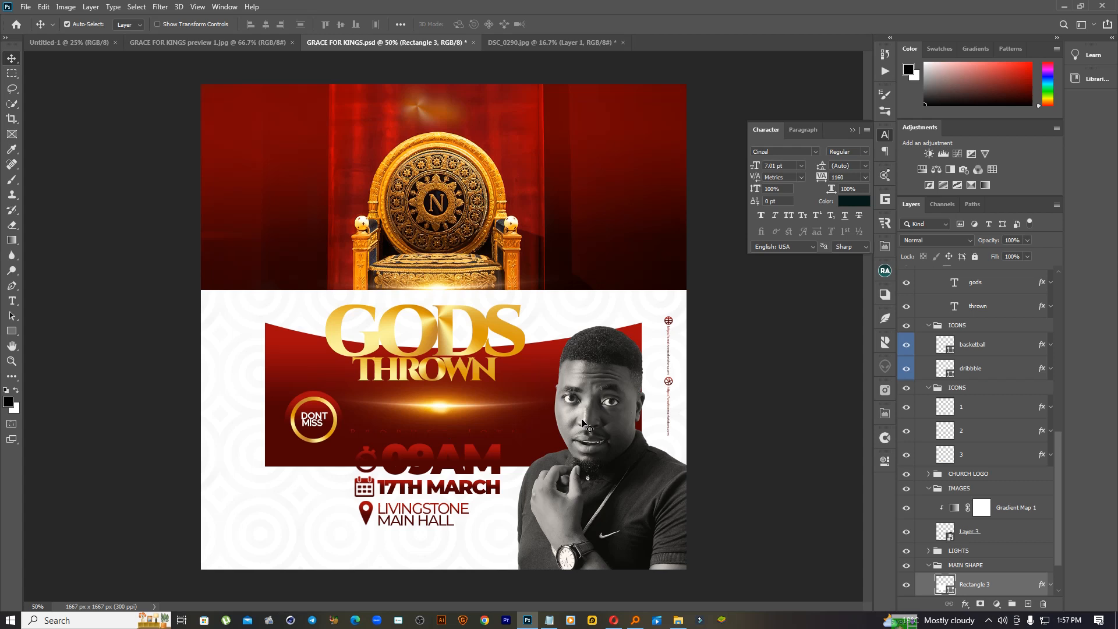
key(ctrl+z)
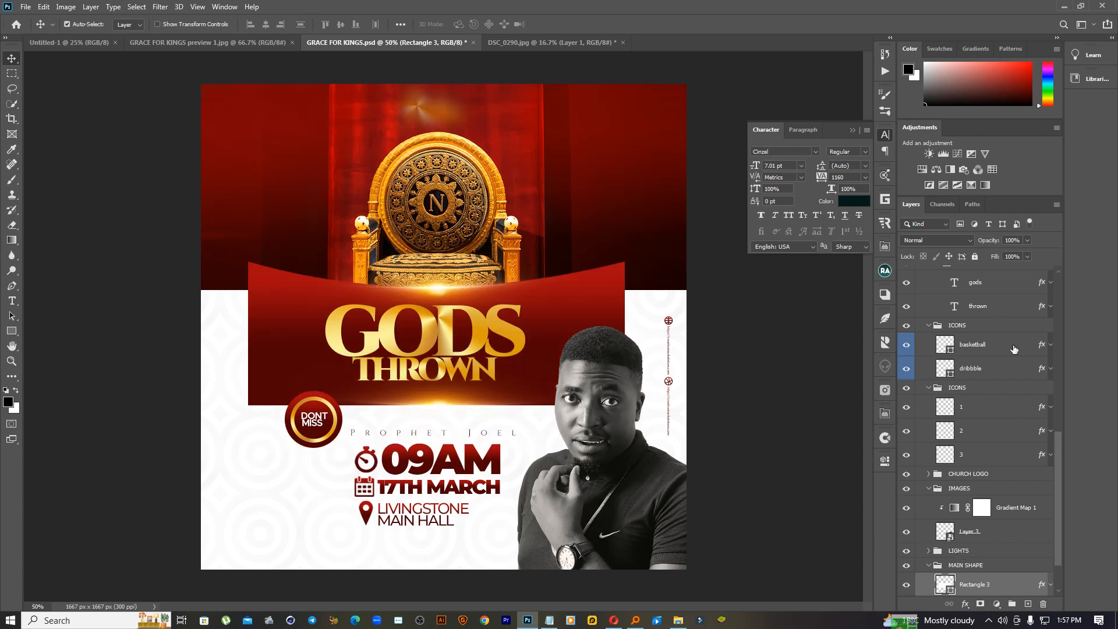
Lock the MAIN SHAPE group that holds the red title banner.
click(963, 566)
scroll(956, 529, down, 2)
click(975, 257)
Move the whole DONT MISS badge group below the banner, beside the time and date icons.
drag(294, 382, 320, 456)
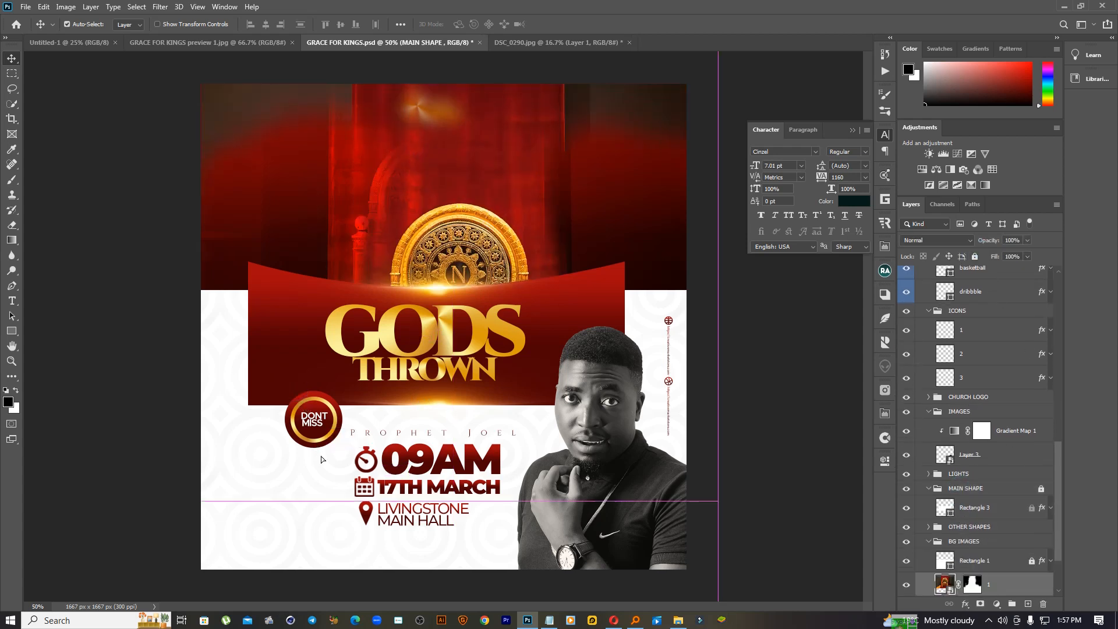
key(ctrl+z)
click(326, 423)
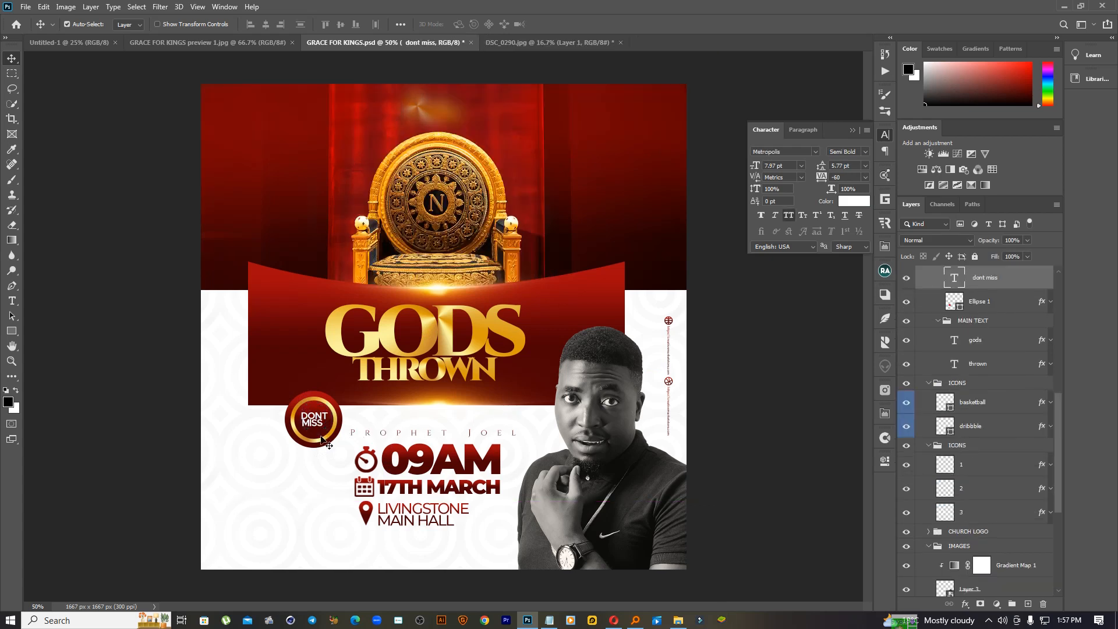
scroll(955, 362, up, 3)
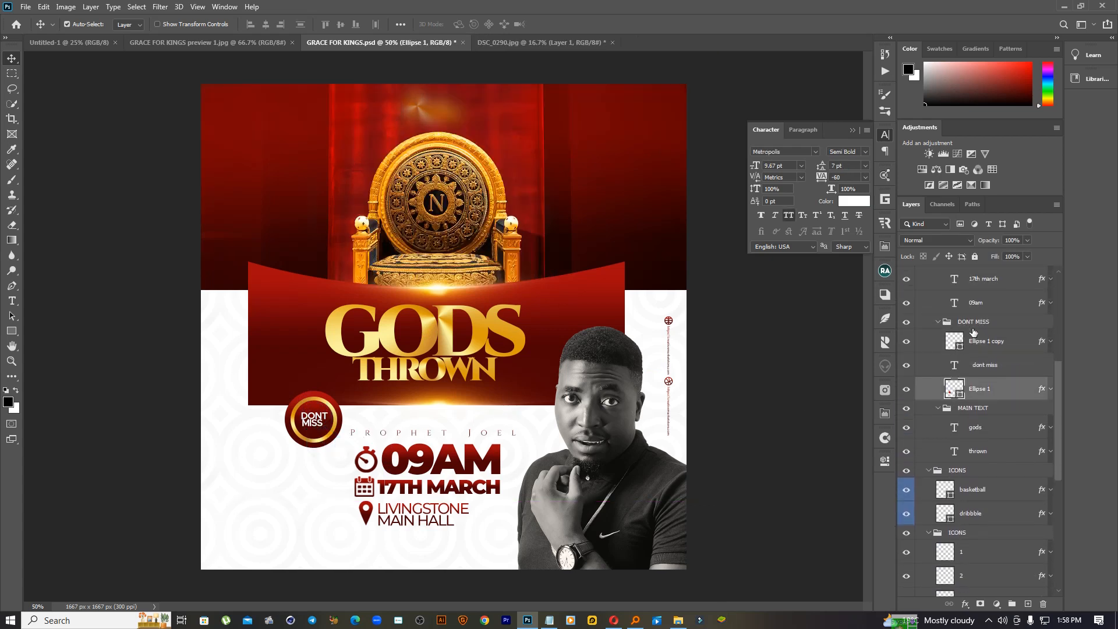
click(973, 322)
drag(418, 387, 411, 449)
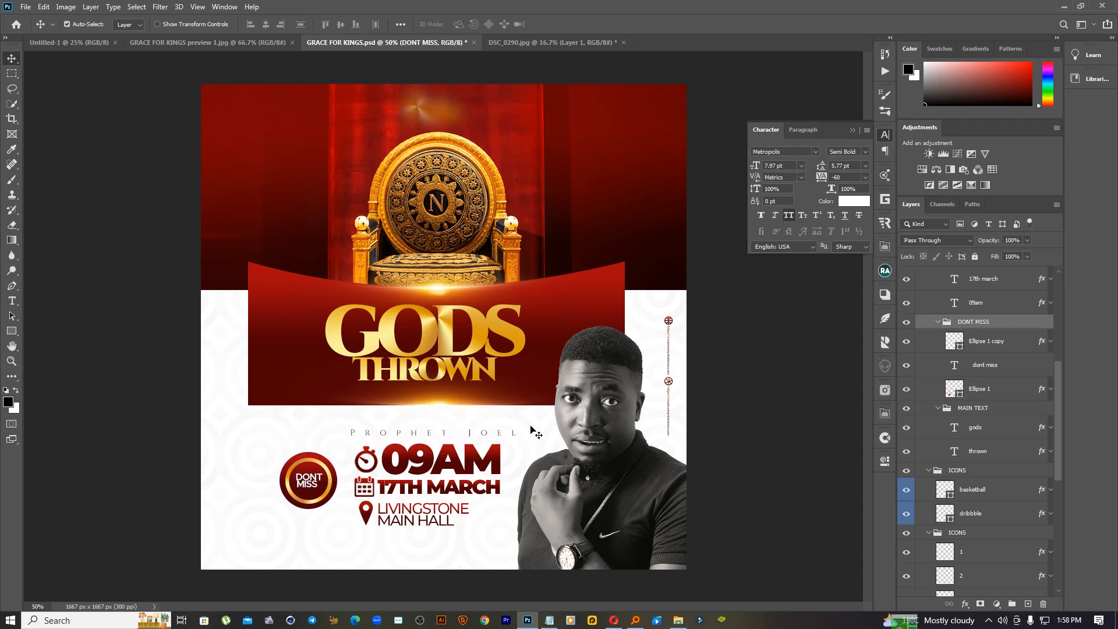
alt+click(612, 441)
ctrl+click(542, 400)
ctrl+click(606, 261)
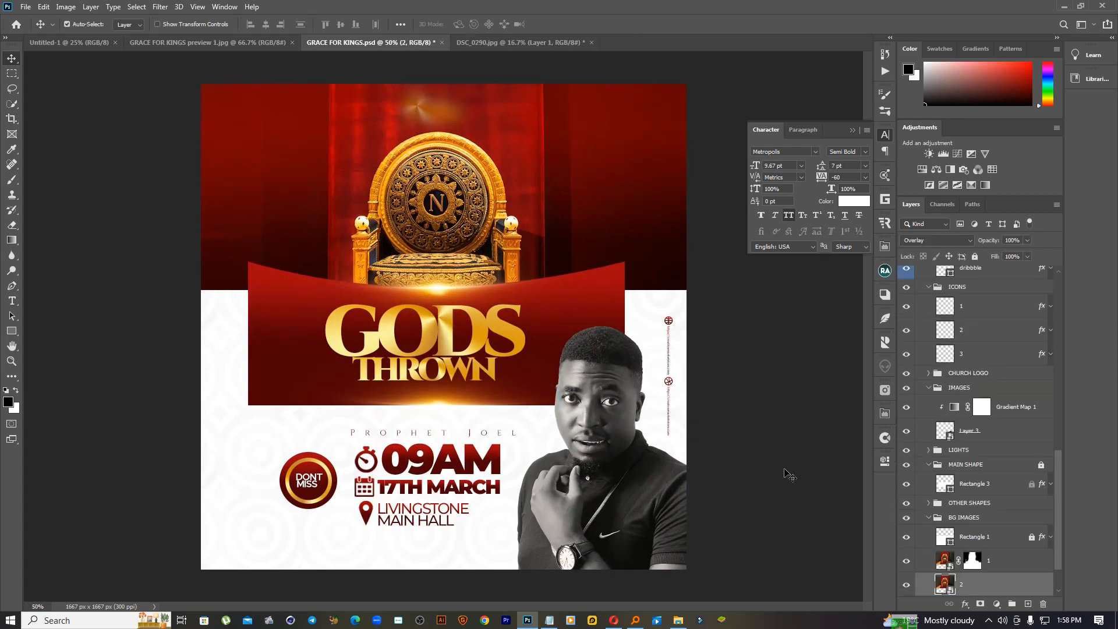
click(425, 105)
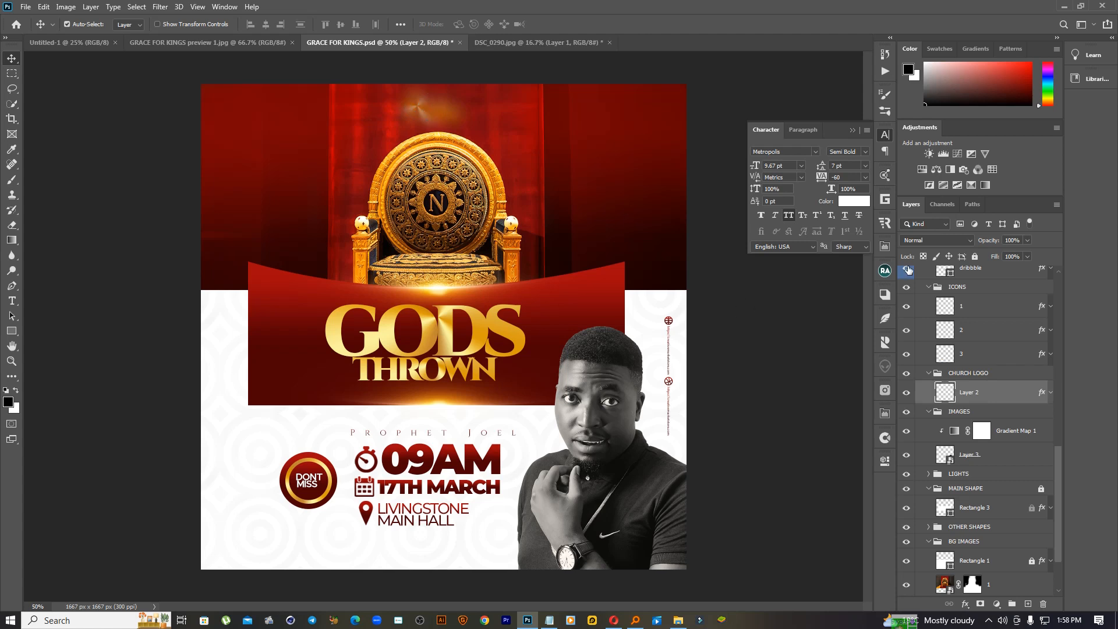
scroll(989, 349, up, 3)
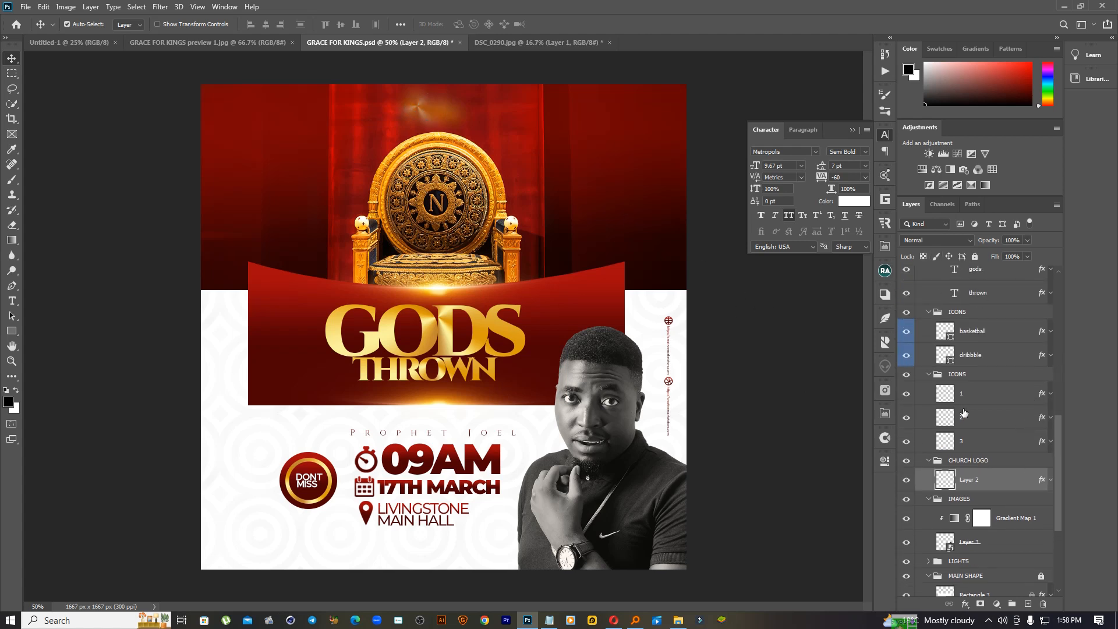
scroll(1045, 481, up, 2)
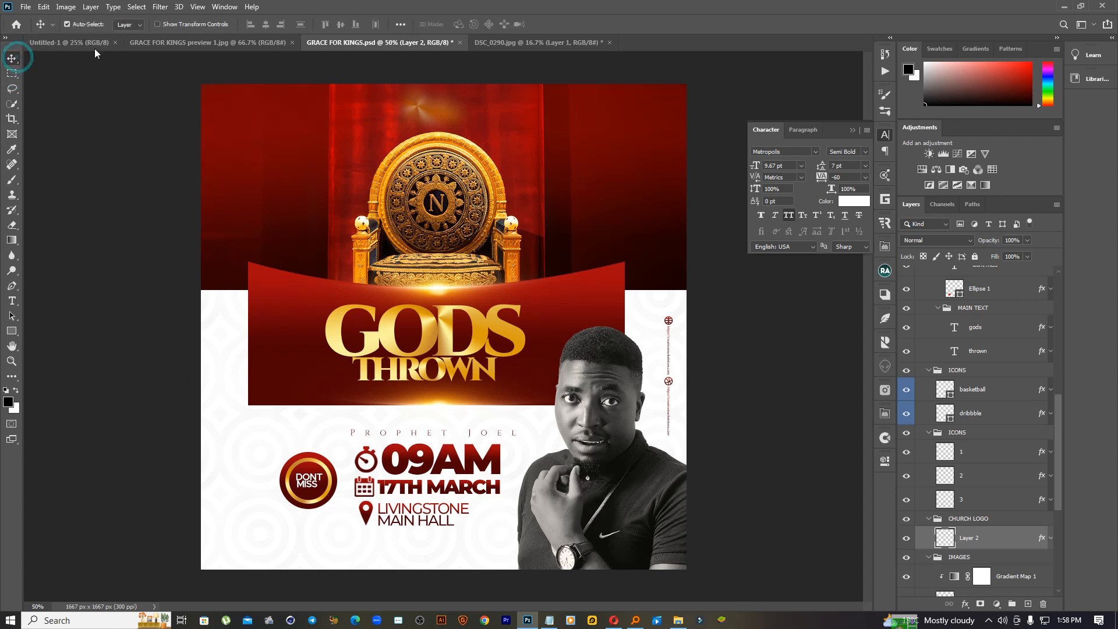
Turn off Auto-Select and try moving the GODS title through its own layer.
click(67, 24)
click(483, 297)
click(573, 457)
click(417, 411)
click(313, 308)
click(365, 392)
click(398, 310)
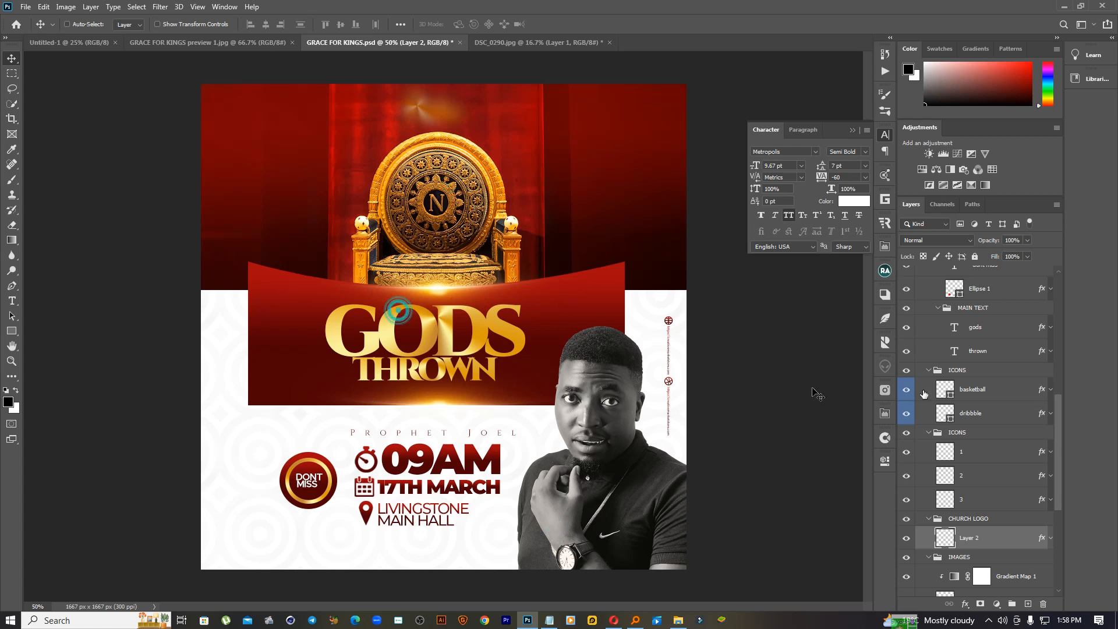
click(982, 329)
drag(490, 376, 409, 396)
key(ctrl+z)
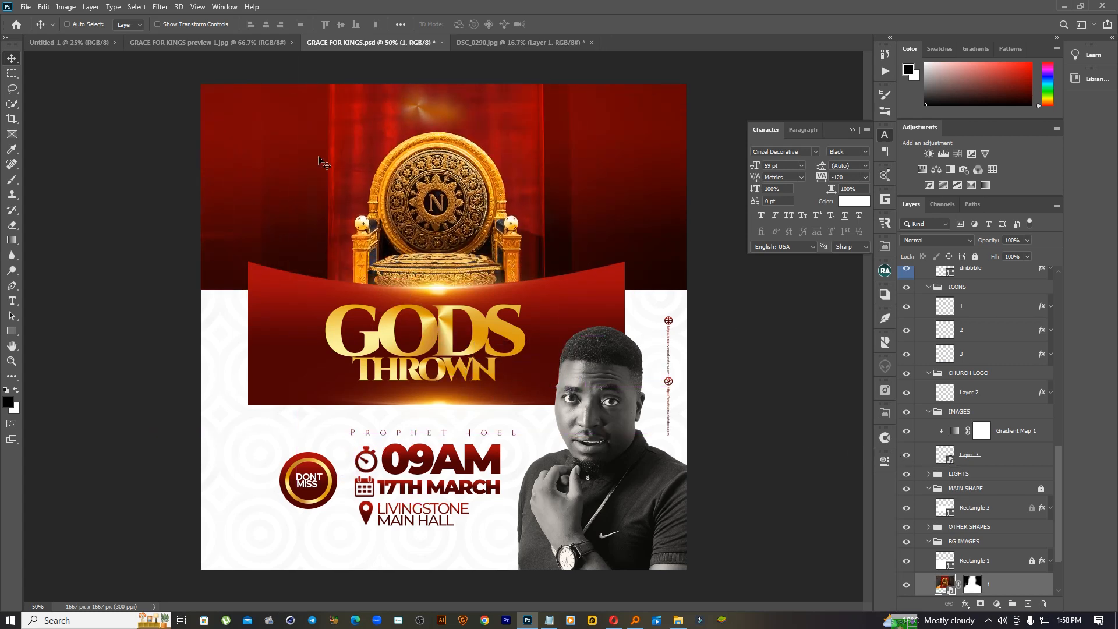
Turn Auto-Select back on and delete the faded gold logo above the throne from the CHURCH LOGO group.
click(80, 24)
click(426, 109)
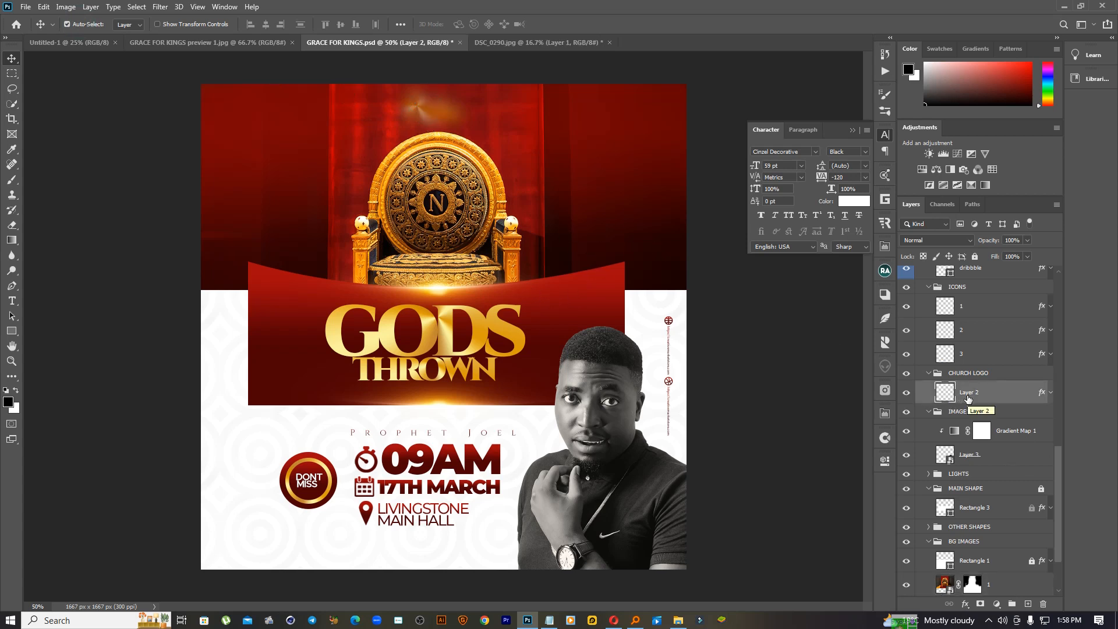
key(Delete)
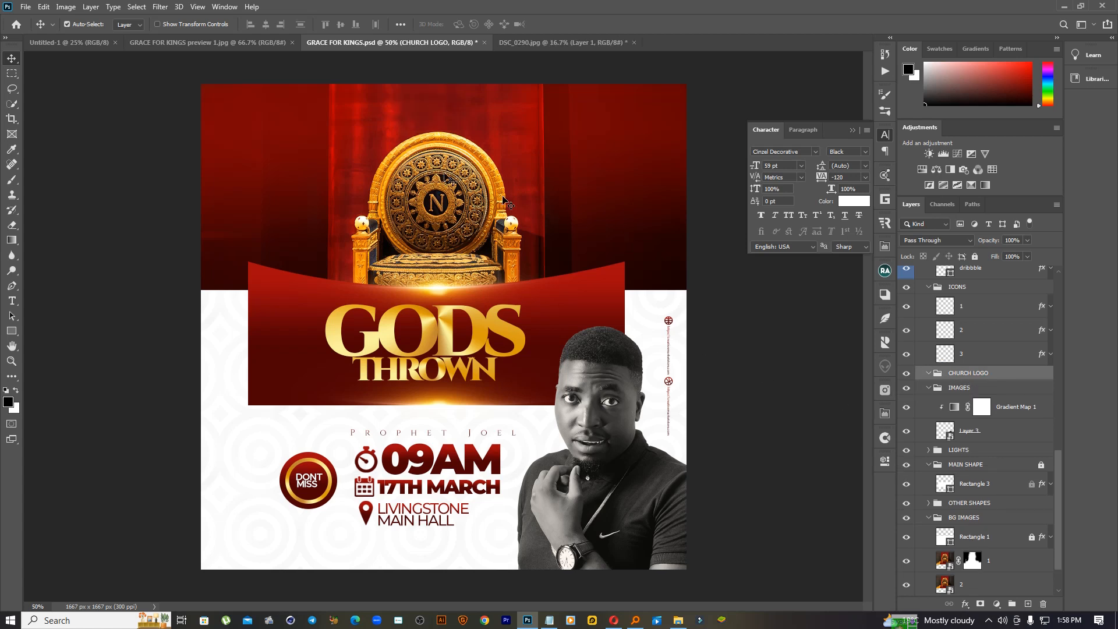
Copy the preacher's name line to above the throne and change the copy's text to "winners chapel".
click(492, 435)
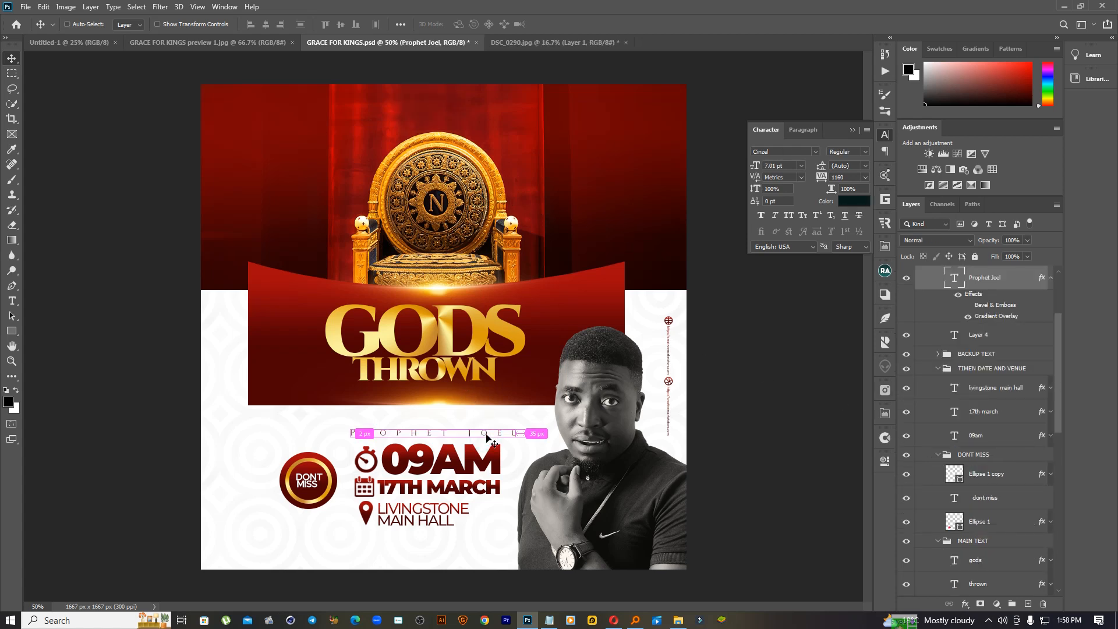
drag(517, 432, 512, 118)
double_click(508, 114)
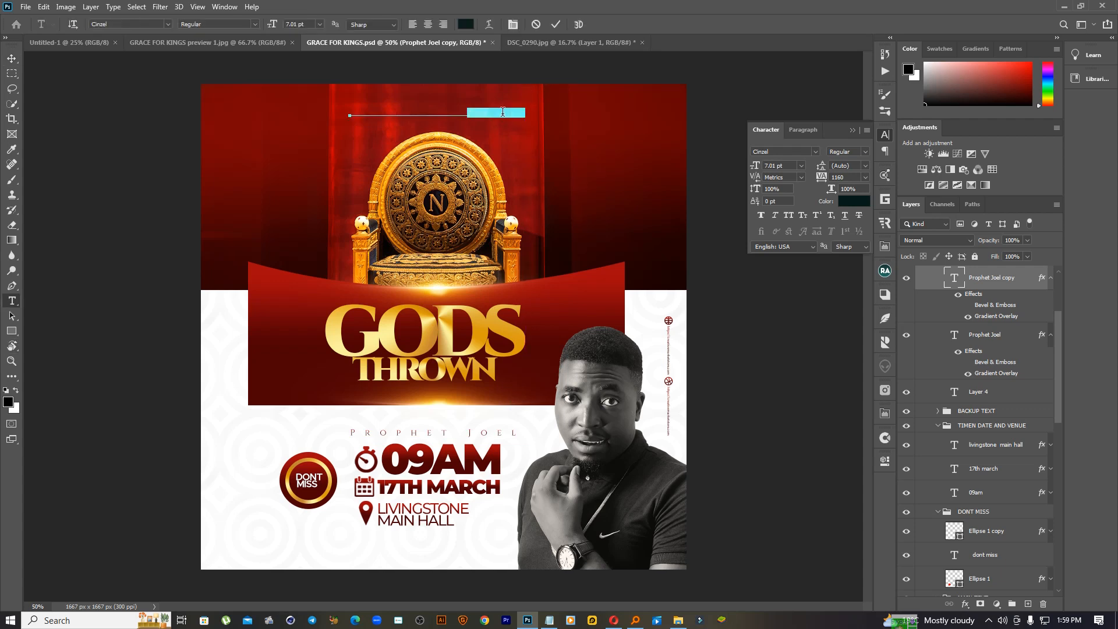
key(BackSpace)
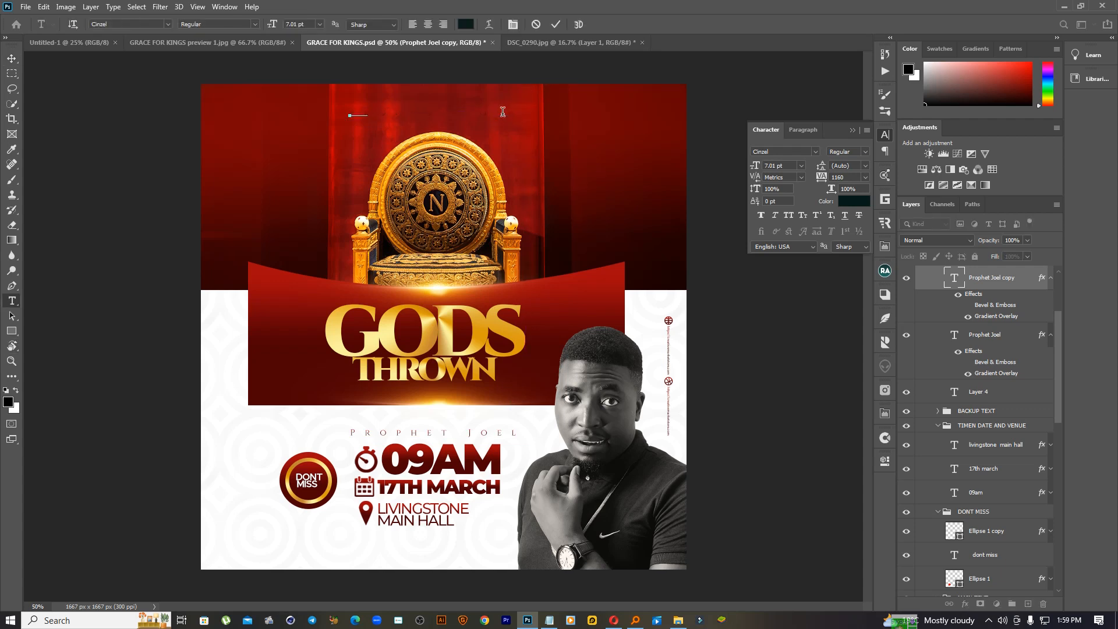
text(Jesus is Lord)
Set the tracking of the winners chapel text to 540 and centre the line above the throne.
key(ctrl+a)
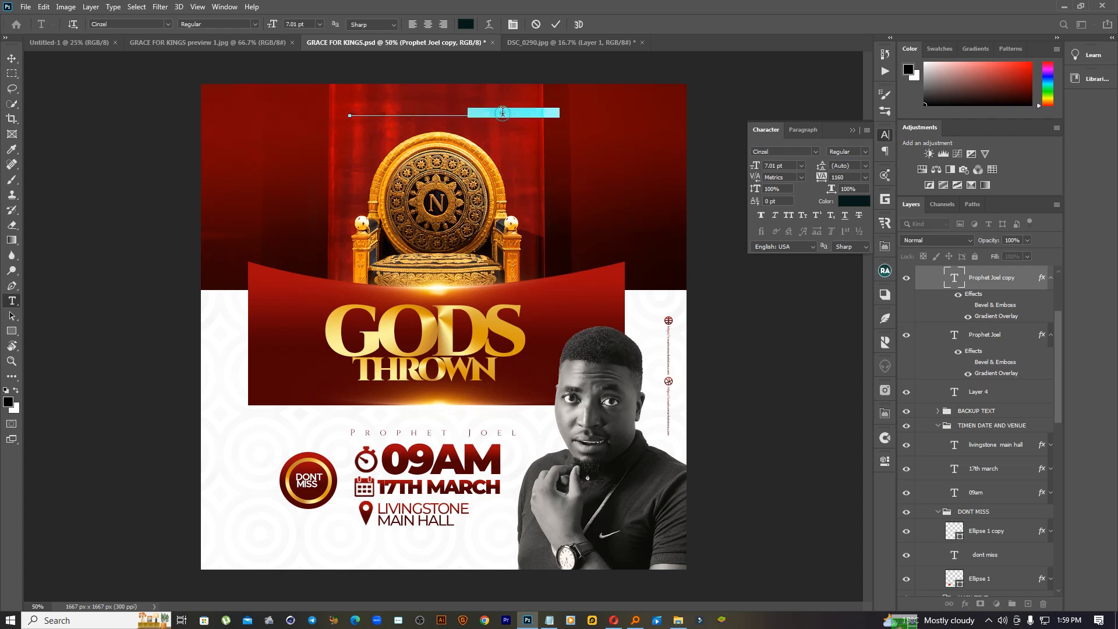
drag(821, 177, 792, 178)
drag(479, 84, 498, 73)
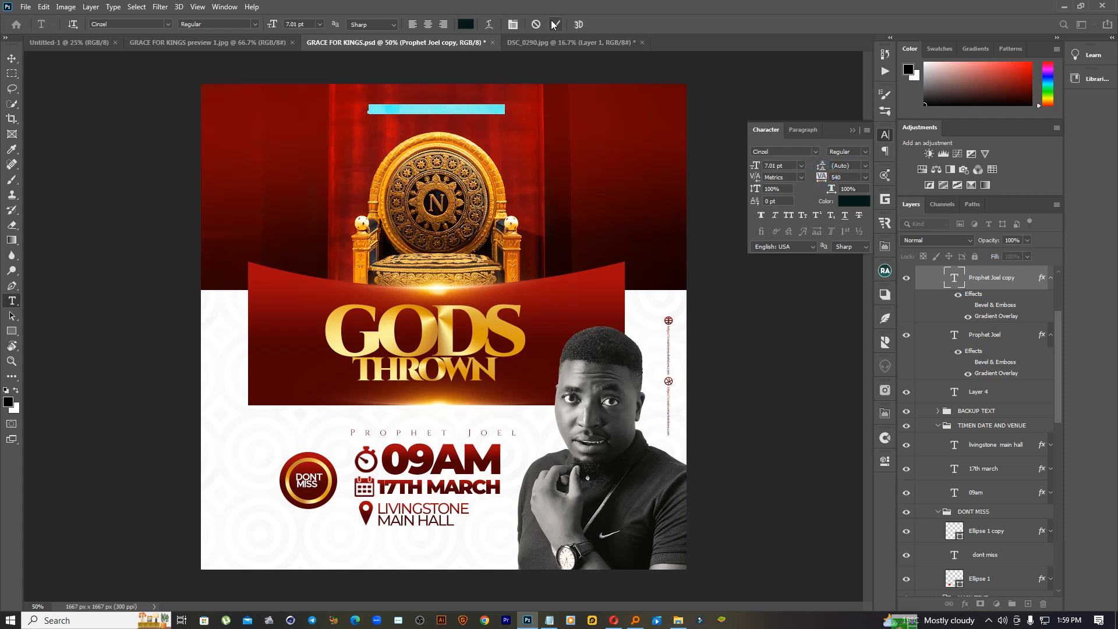
Recolour the winners chapel text white and remove its layer effects.
click(465, 25)
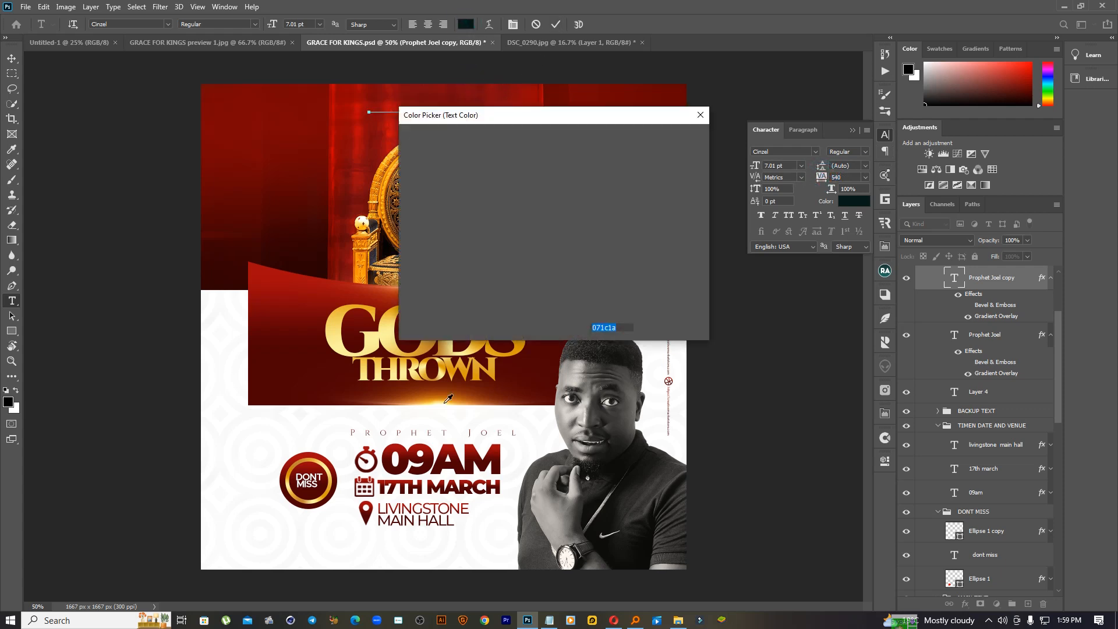
click(322, 424)
click(669, 137)
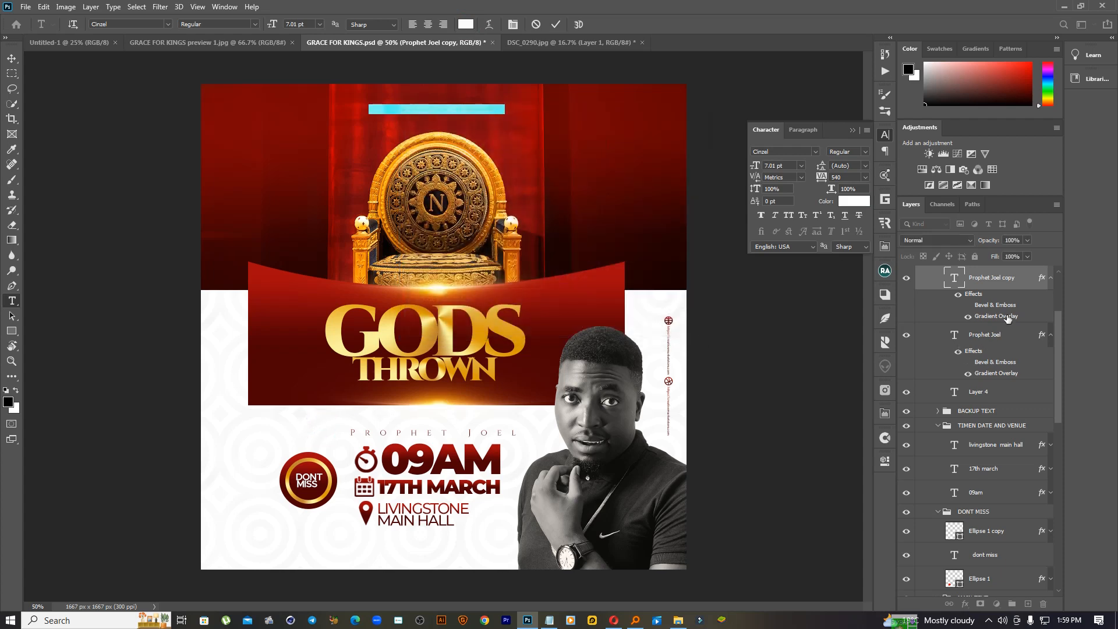
click(1035, 281)
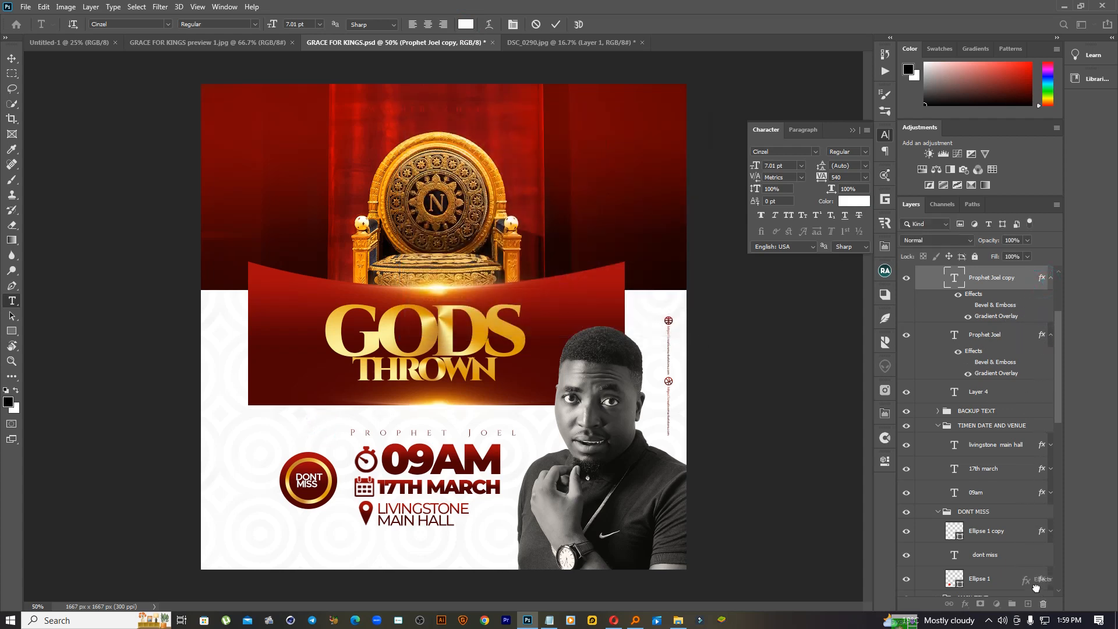
drag(1042, 602, 1042, 602)
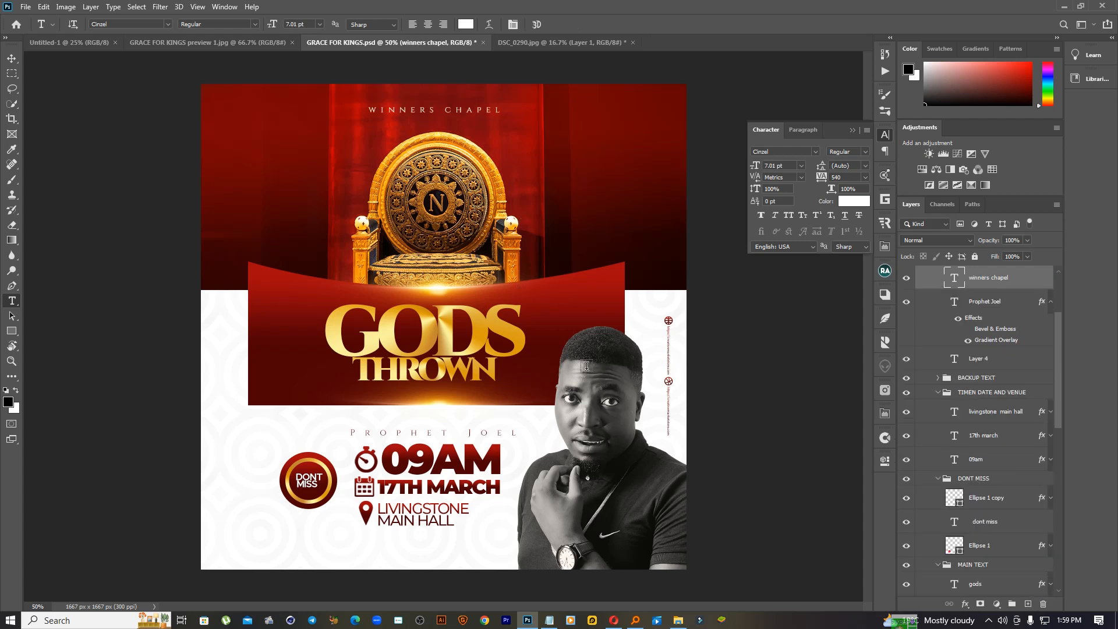
click(11, 59)
Change the blend mode of throne image layer 2 in the BG IMAGES group to Normal.
scroll(1015, 490, down, 5)
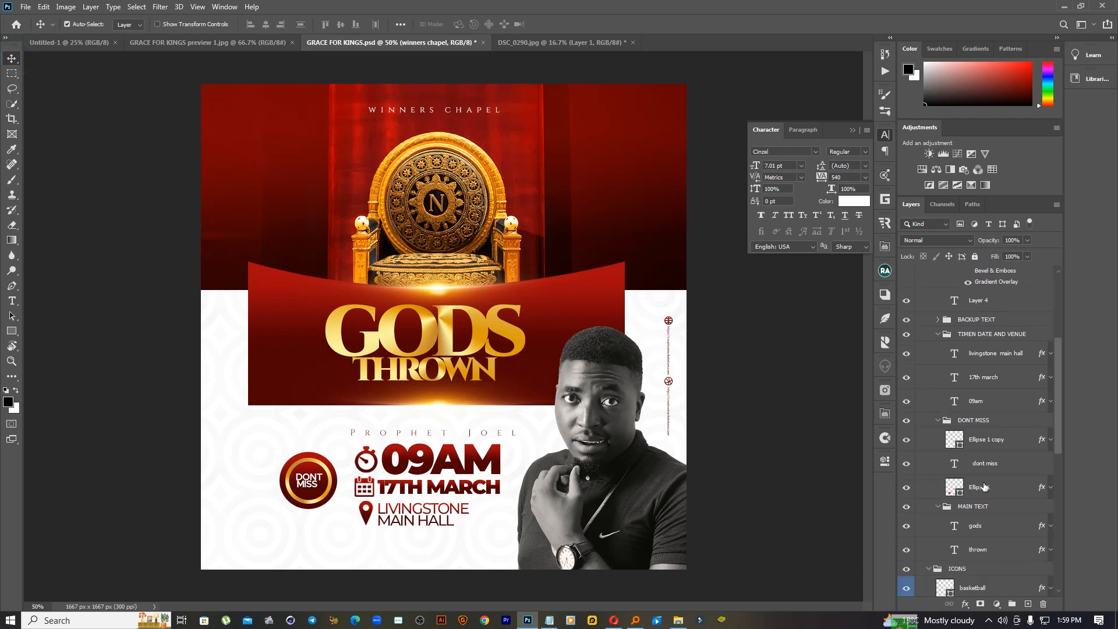
scroll(1015, 491, down, 5)
scroll(1014, 485, down, 1)
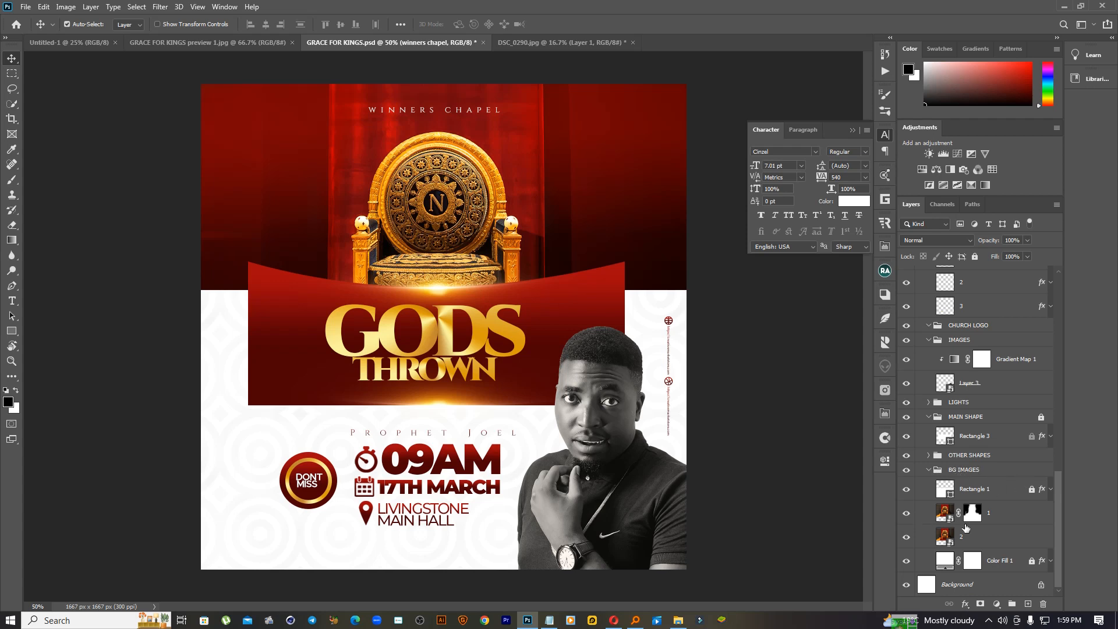
click(1007, 516)
click(999, 540)
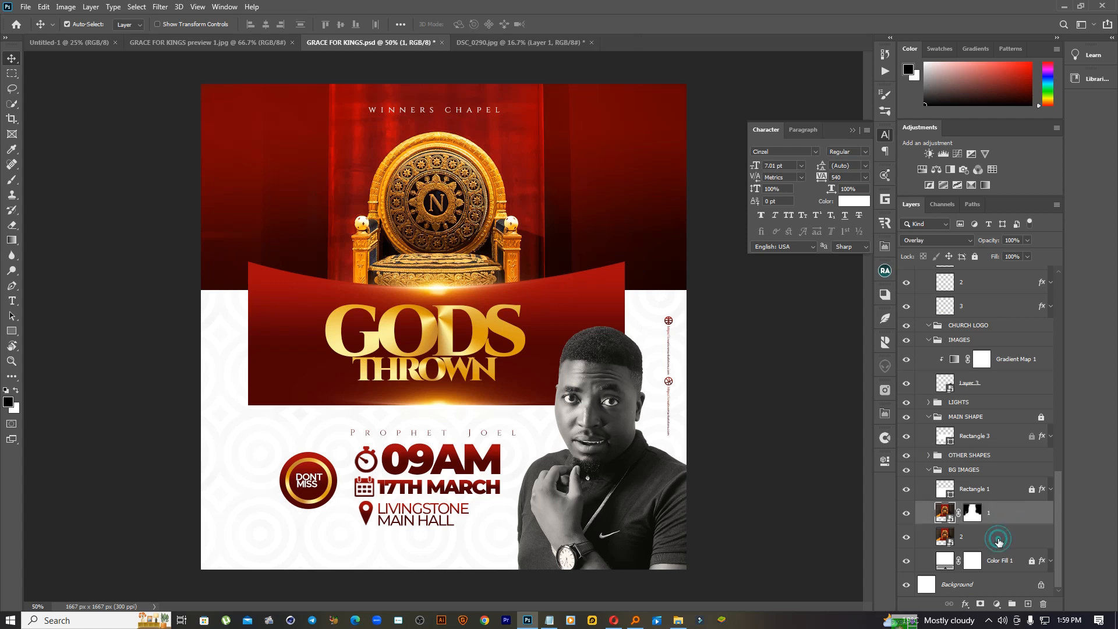
click(1006, 516)
click(950, 536)
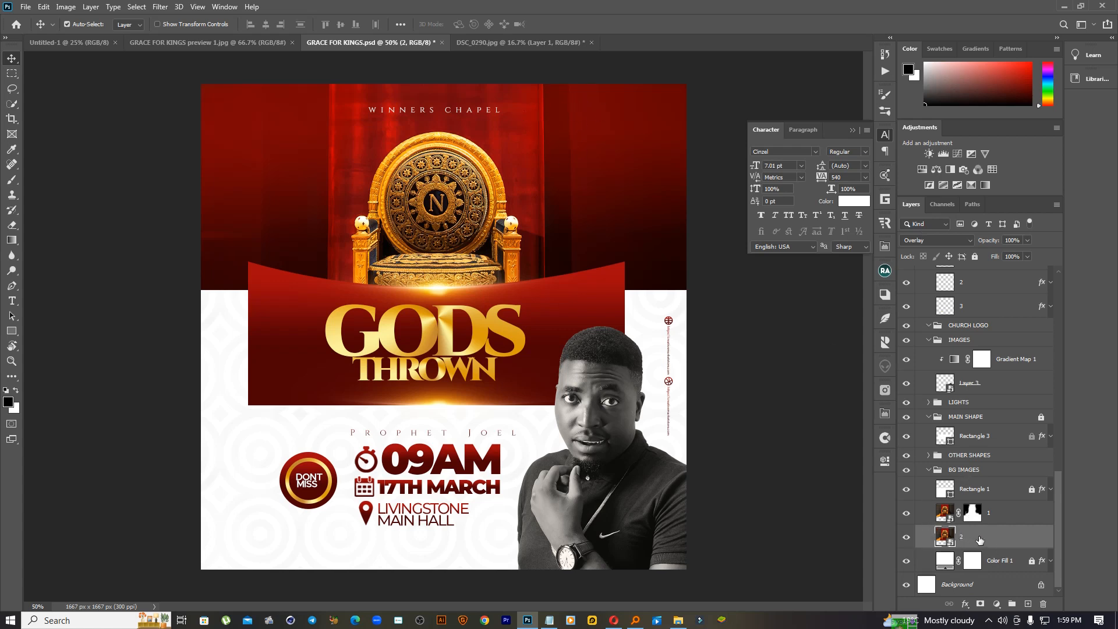
click(928, 245)
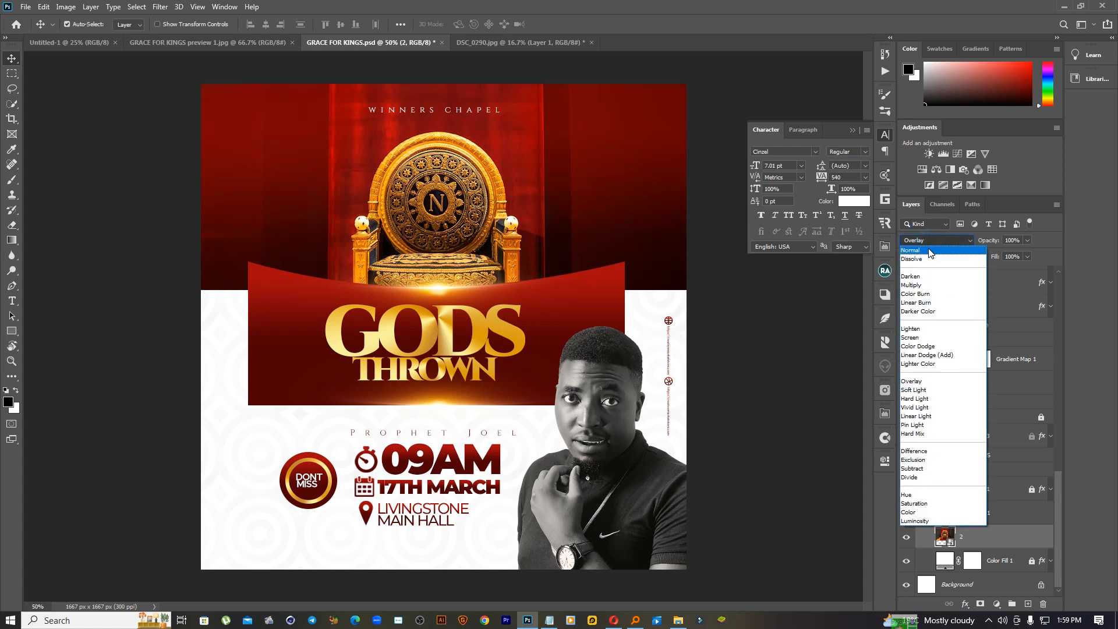
click(928, 247)
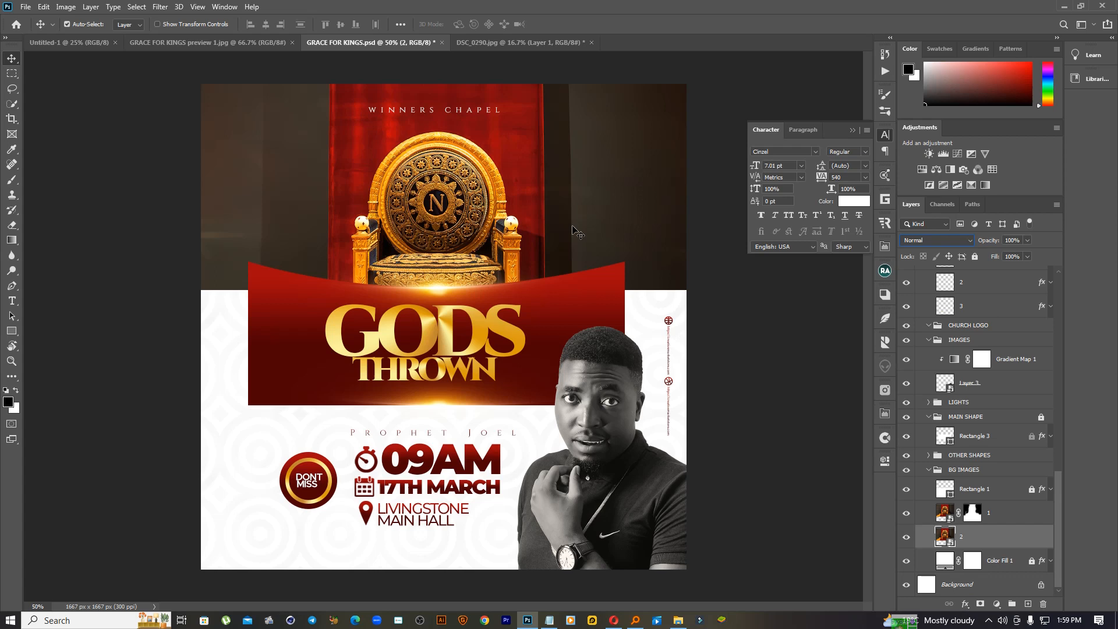
Hide throne layer 1, toggle layer 2's visibility, and try a free transform on layer 2.
click(907, 512)
click(906, 535)
click(906, 535)
key(ctrl+s)
key(ctrl+t)
drag(662, 379, 545, 180)
mouse_move(502, 143)
mouse_down()
mouse_move(508, 257)
mouse_move(501, 164)
mouse_up()
click(538, 24)
drag(606, 248, 565, 252)
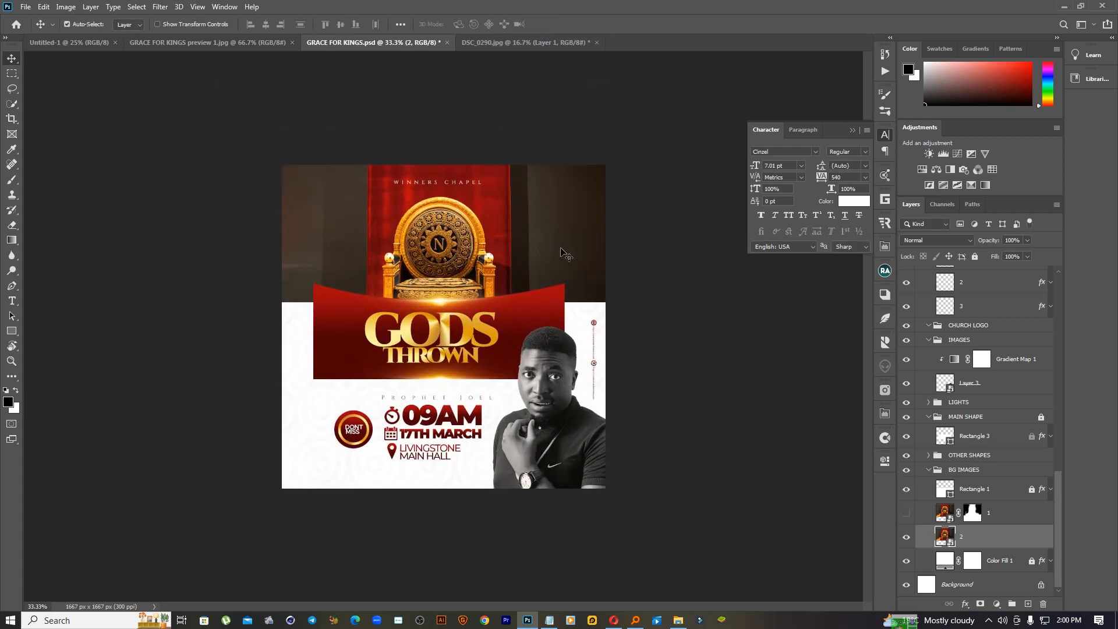
Show throne layer 1 again and set layer 2's blend mode back to Overlay.
click(905, 513)
click(935, 242)
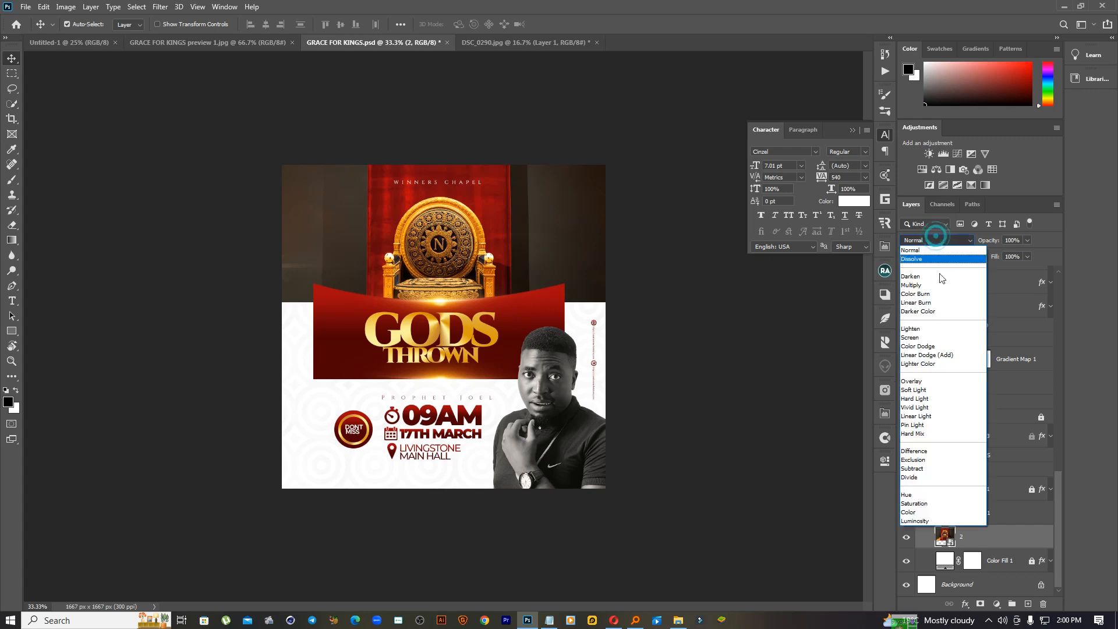
click(928, 386)
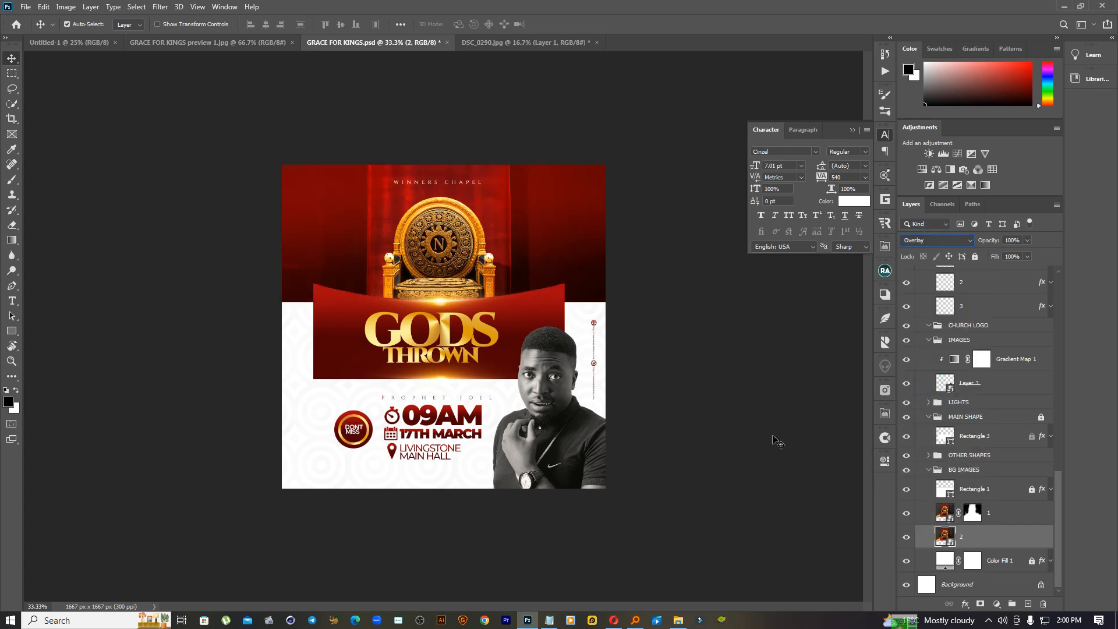
Hide both throne image layers and unlock the Color Fill 1 layer beneath them.
click(1046, 561)
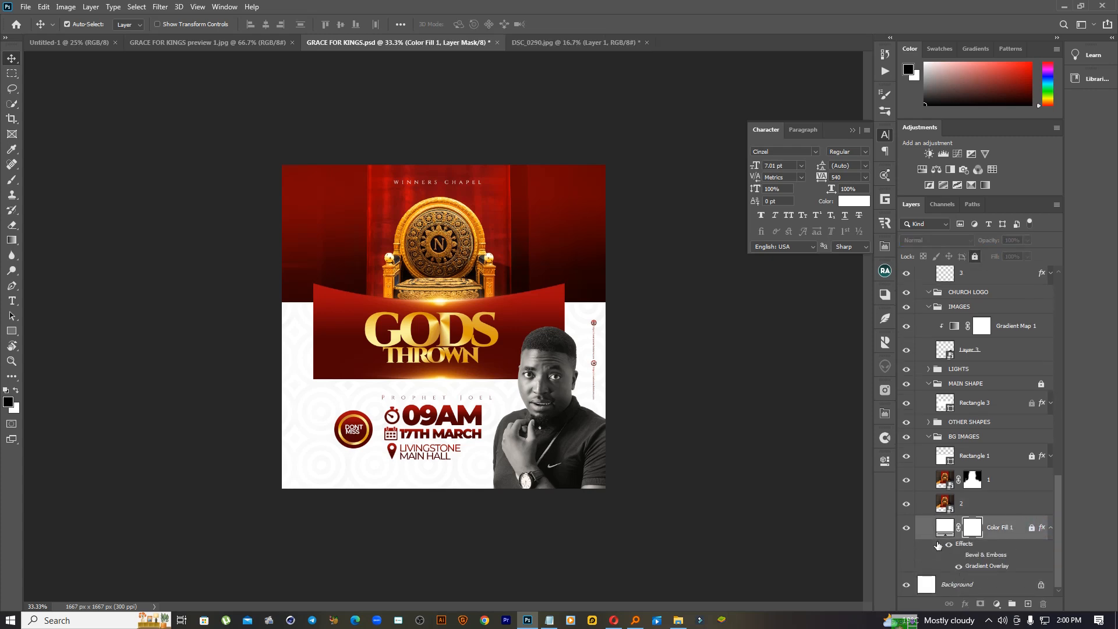
drag(905, 503, 906, 480)
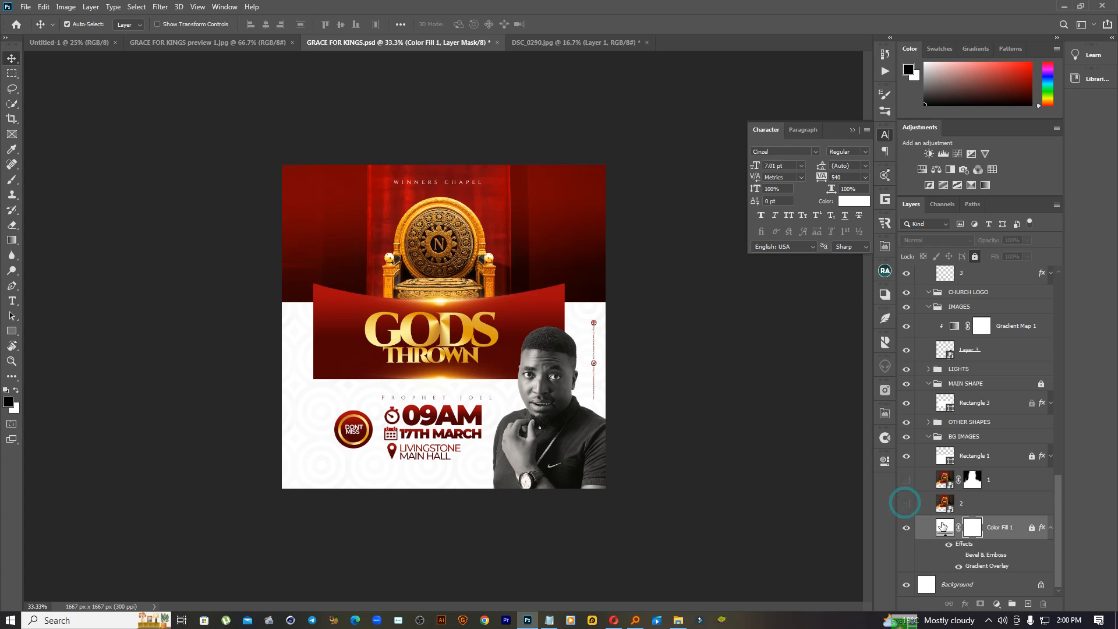
click(1039, 528)
key(Return)
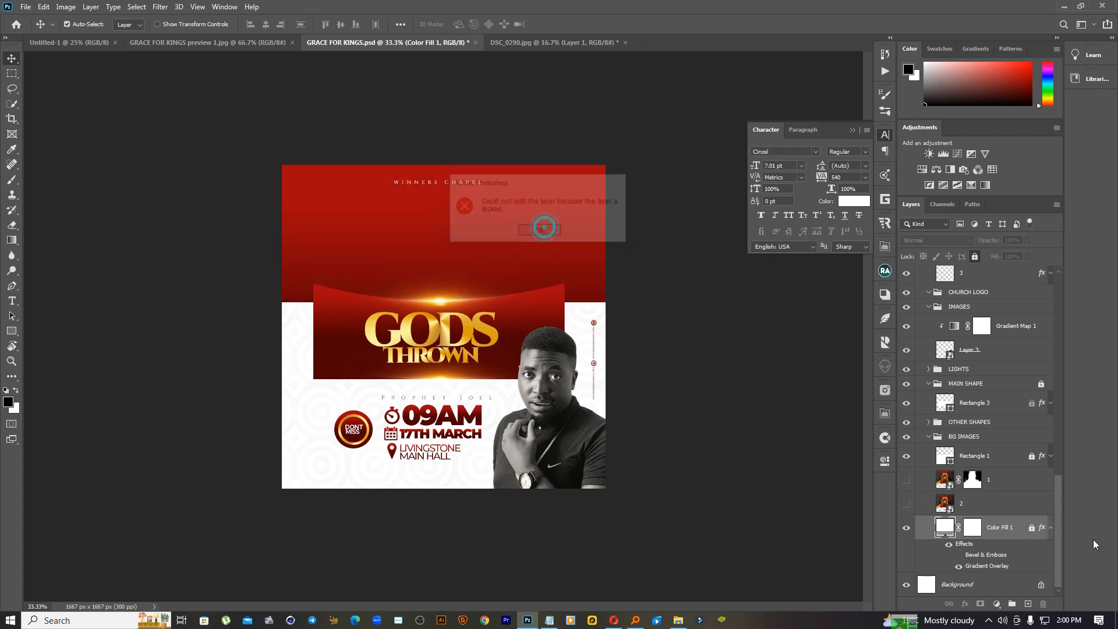
click(1038, 528)
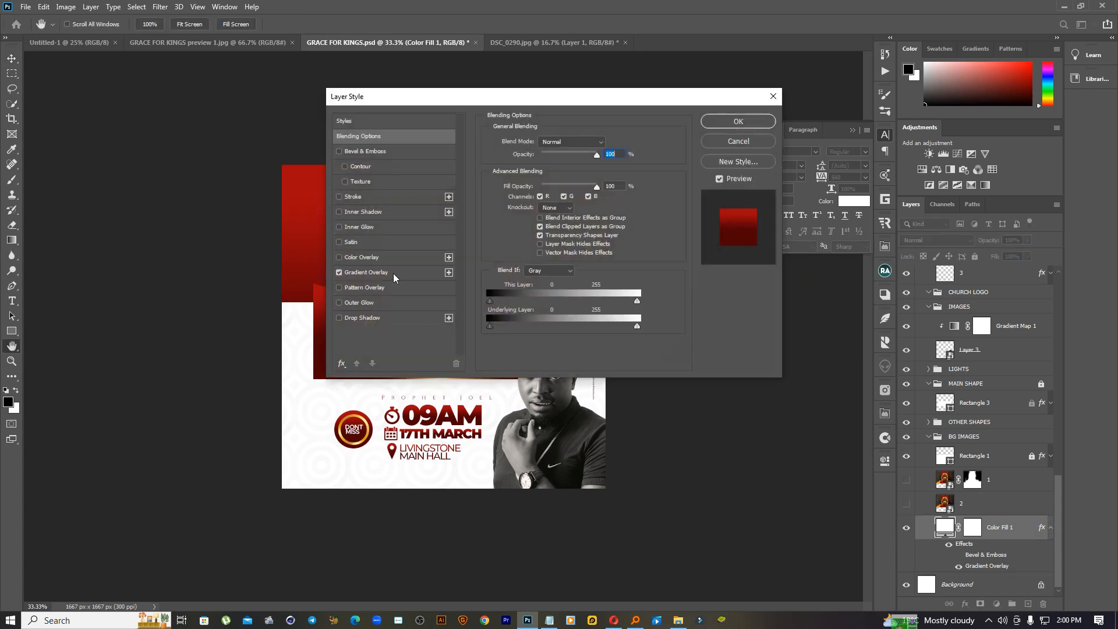
Review the Gradient Overlay settings of the Color Fill 1 layer and close them.
click(394, 274)
drag(574, 107, 894, 166)
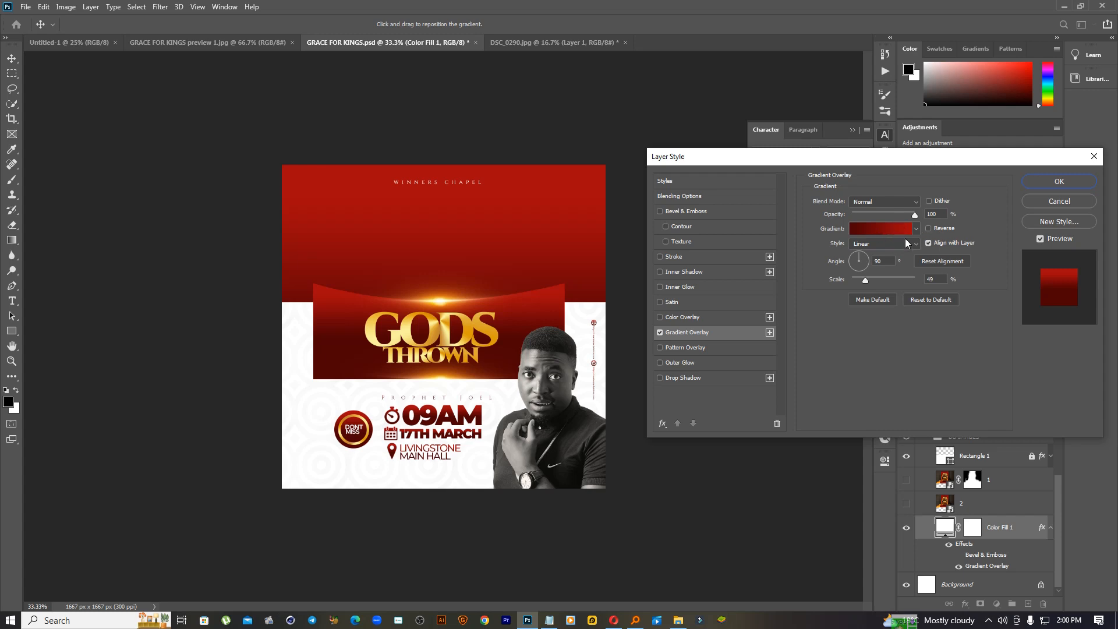
click(1059, 181)
Make throne image layers 2 and 1 visible again.
click(901, 511)
click(905, 503)
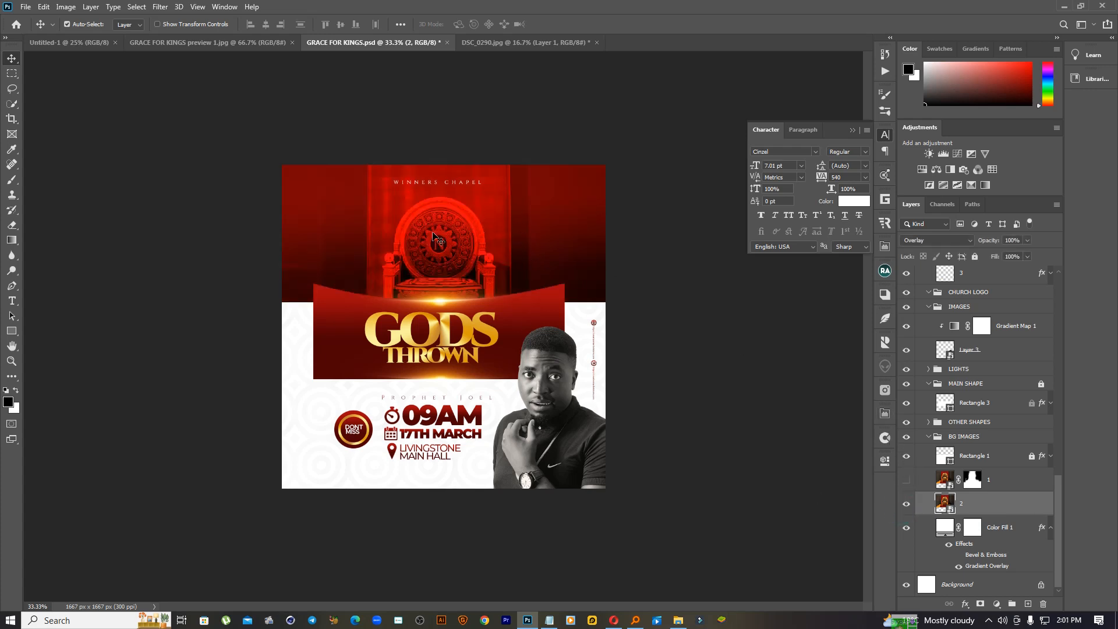
click(905, 480)
Delete the existing mask of throne layer 1 and add a new blank layer mask.
drag(972, 481, 1042, 604)
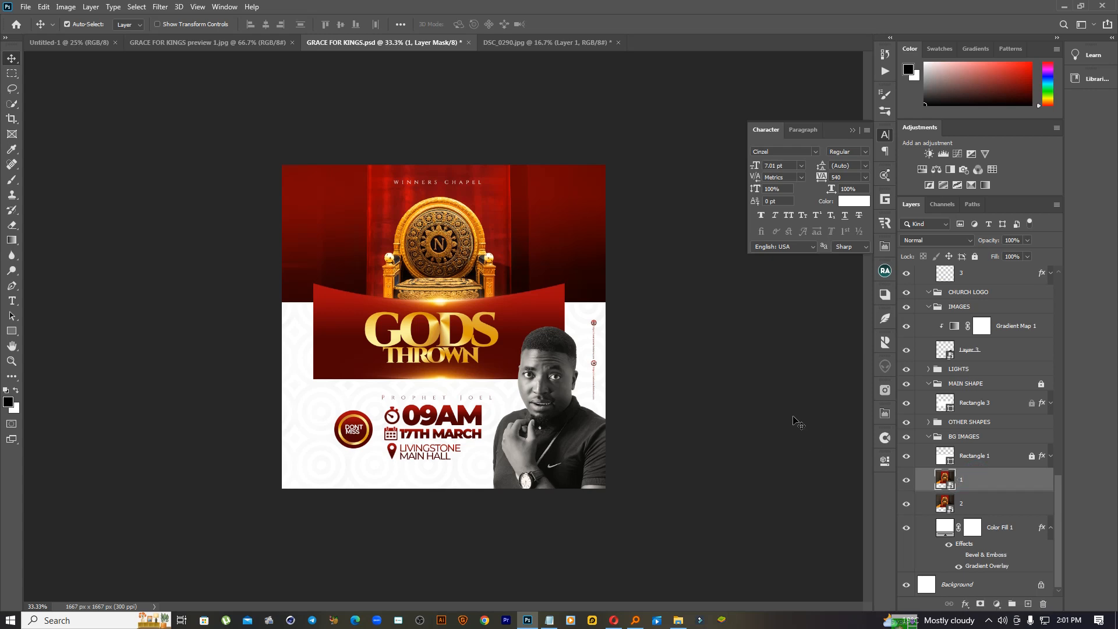
click(981, 603)
Try masking out the dark walls around the throne on layer 1 with a large soft eraser, and undo the strokes.
click(13, 224)
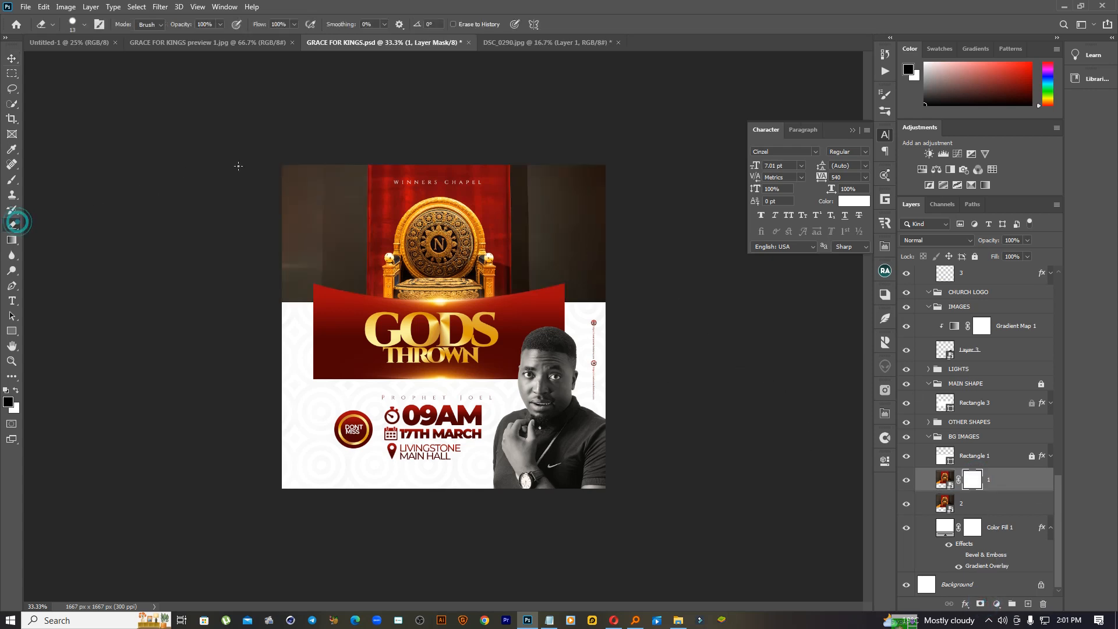
drag(315, 193, 379, 201)
right_click(361, 190)
drag(442, 244, 427, 245)
mouse_move(308, 223)
mouse_down()
mouse_move(333, 209)
mouse_move(346, 164)
mouse_move(293, 170)
mouse_move(286, 195)
mouse_move(283, 260)
mouse_move(318, 279)
mouse_move(328, 258)
mouse_move(325, 294)
mouse_move(277, 282)
mouse_up()
key(x)
mouse_move(599, 254)
mouse_down()
mouse_move(589, 171)
mouse_move(532, 173)
mouse_move(546, 299)
mouse_move(590, 273)
mouse_move(552, 166)
mouse_move(514, 165)
mouse_move(513, 142)
mouse_up()
mouse_move(361, 173)
mouse_down()
mouse_move(372, 143)
mouse_move(340, 147)
mouse_up()
drag(561, 319, 544, 314)
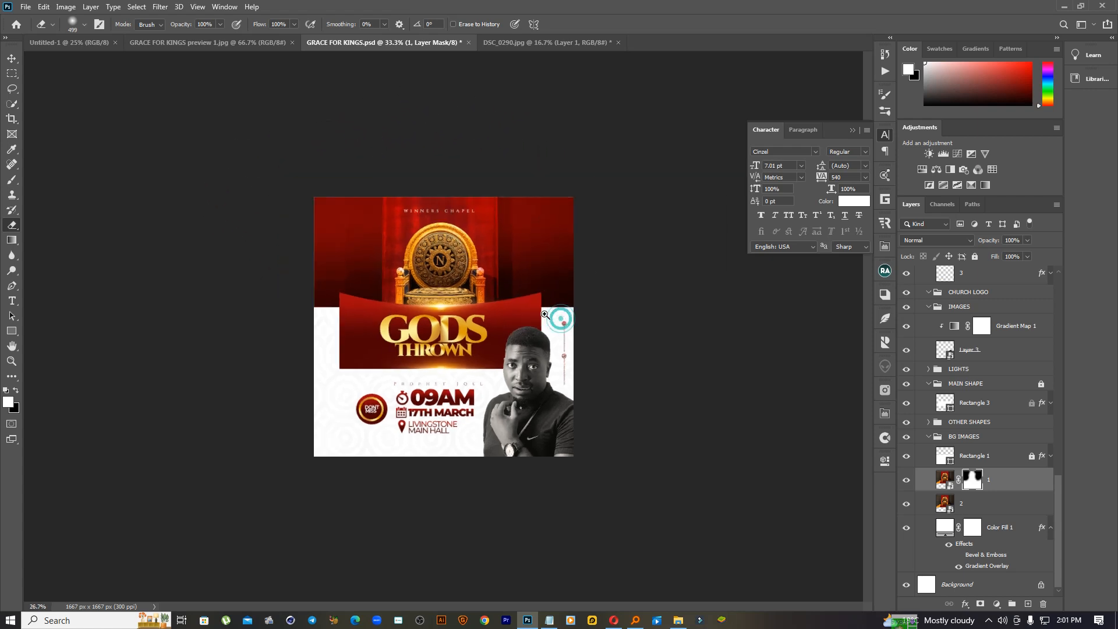
key(ctrl+z)
key(ctrl+z)
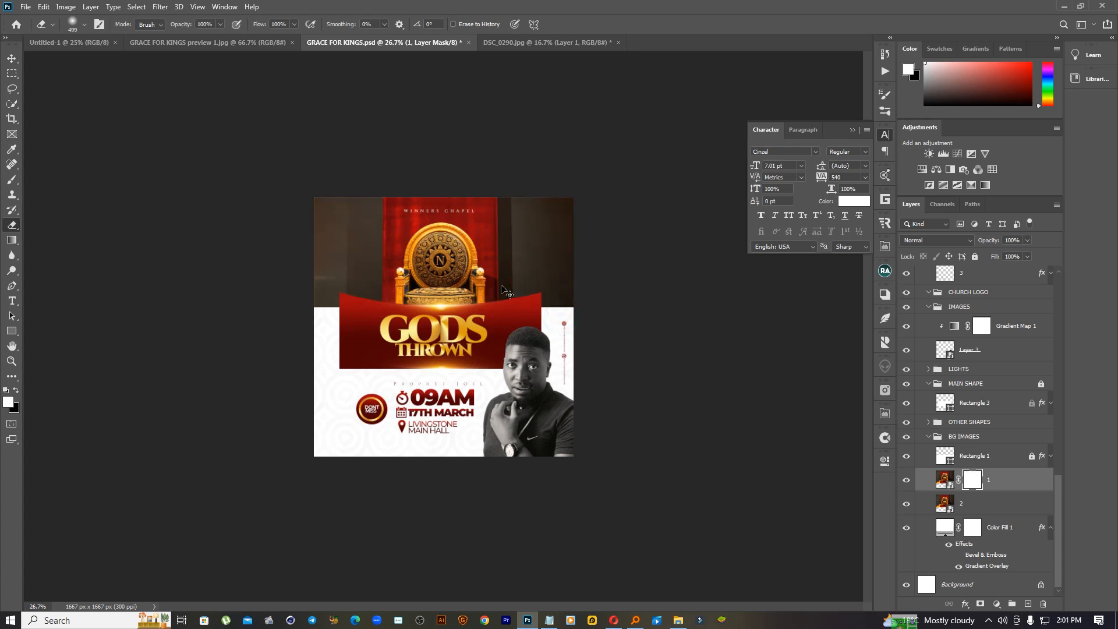
Erase the dark wall directly along the throne's right side on layer 1's mask.
key(ctrl+plus)
key(ctrl+plus)
key(ctrl+plus)
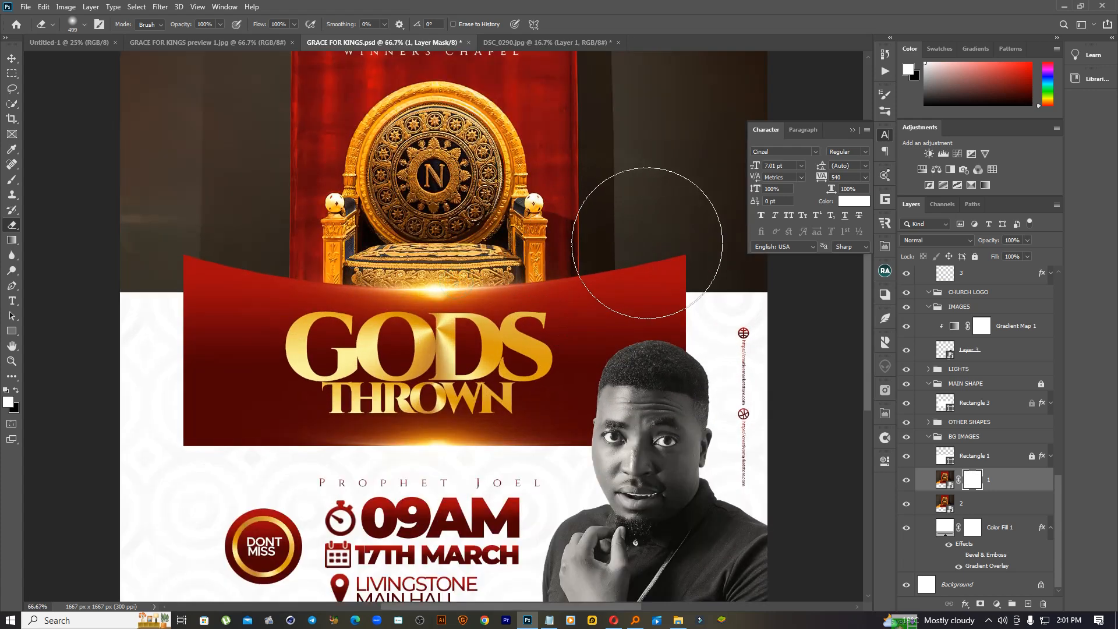
drag(614, 232, 571, 231)
mouse_move(585, 229)
mouse_down()
mouse_move(610, 194)
mouse_move(627, 235)
mouse_move(747, 216)
mouse_move(586, 207)
mouse_move(591, 137)
mouse_up()
Erase the dark wall to the left of the throne on layer 1's mask with a smaller soft eraser.
mouse_move(286, 274)
mouse_down()
mouse_move(305, 155)
mouse_move(287, 125)
mouse_up()
mouse_move(211, 201)
mouse_down()
mouse_move(279, 207)
mouse_move(212, 185)
mouse_up()
drag(302, 200, 271, 205)
mouse_move(227, 176)
mouse_down()
mouse_move(311, 120)
mouse_move(298, 87)
mouse_up()
drag(299, 157, 286, 159)
mouse_move(255, 242)
mouse_down()
mouse_move(302, 200)
mouse_move(279, 212)
mouse_move(237, 275)
mouse_move(247, 309)
mouse_move(303, 264)
mouse_move(309, 274)
mouse_move(303, 284)
mouse_move(261, 260)
mouse_move(286, 238)
mouse_move(308, 276)
mouse_move(319, 263)
mouse_move(322, 286)
mouse_move(323, 266)
mouse_move(308, 284)
mouse_move(282, 249)
mouse_up()
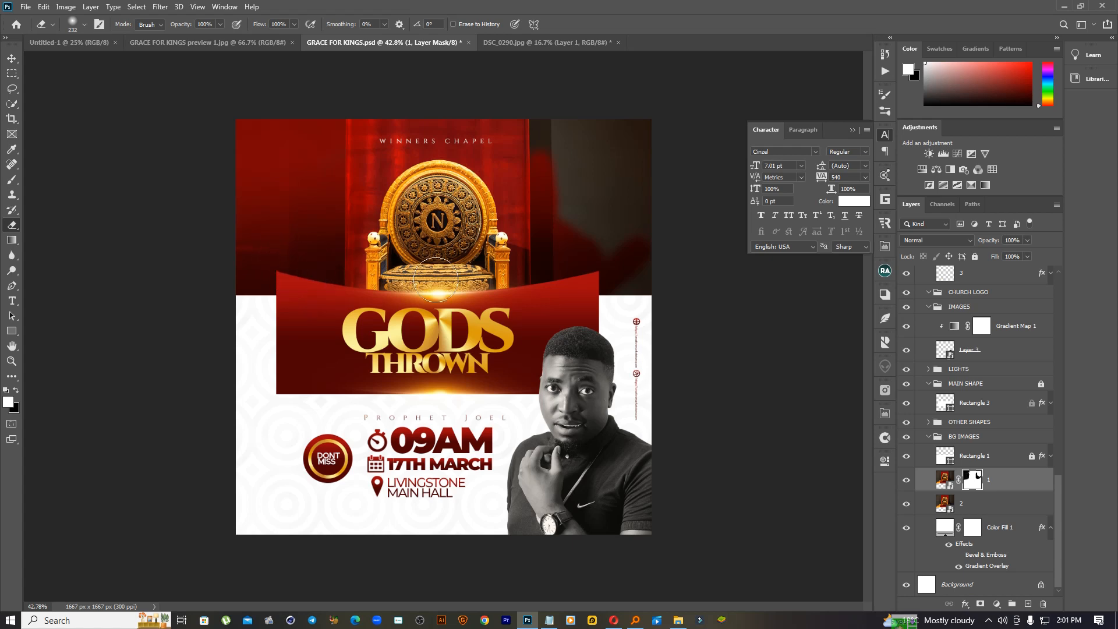
Erase the remaining dark wall out to the flyer's right edge on layer 1's mask.
key(x)
mouse_move(594, 279)
mouse_down()
mouse_move(599, 219)
mouse_move(564, 204)
mouse_move(539, 120)
mouse_move(641, 151)
mouse_move(559, 276)
mouse_move(605, 285)
mouse_move(642, 128)
mouse_move(715, 145)
mouse_up()
key(x)
scroll(699, 314, down, 7)
scroll(716, 381, up, 8)
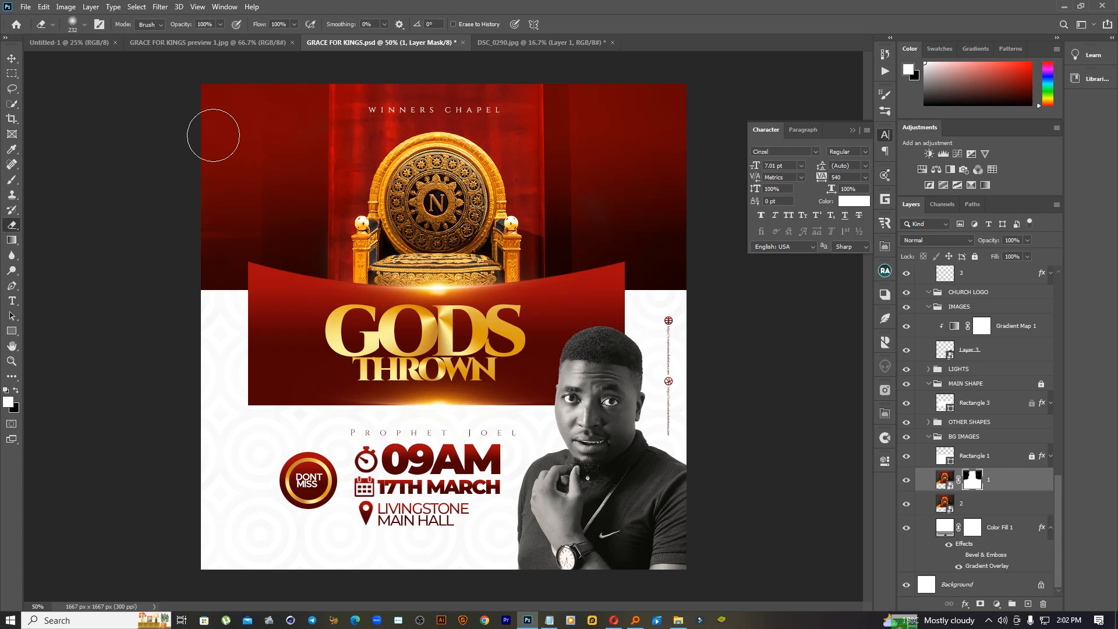
click(12, 58)
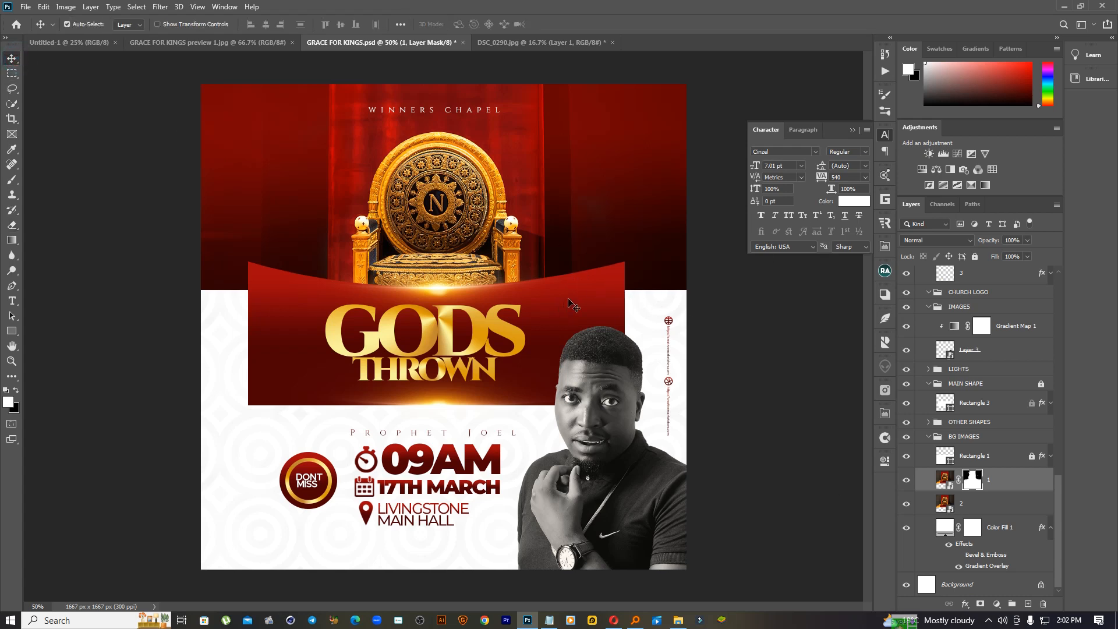
Unlock the Rectangle 1 pattern layer and look at its layer style options without changing them.
click(1039, 458)
double_click(1039, 458)
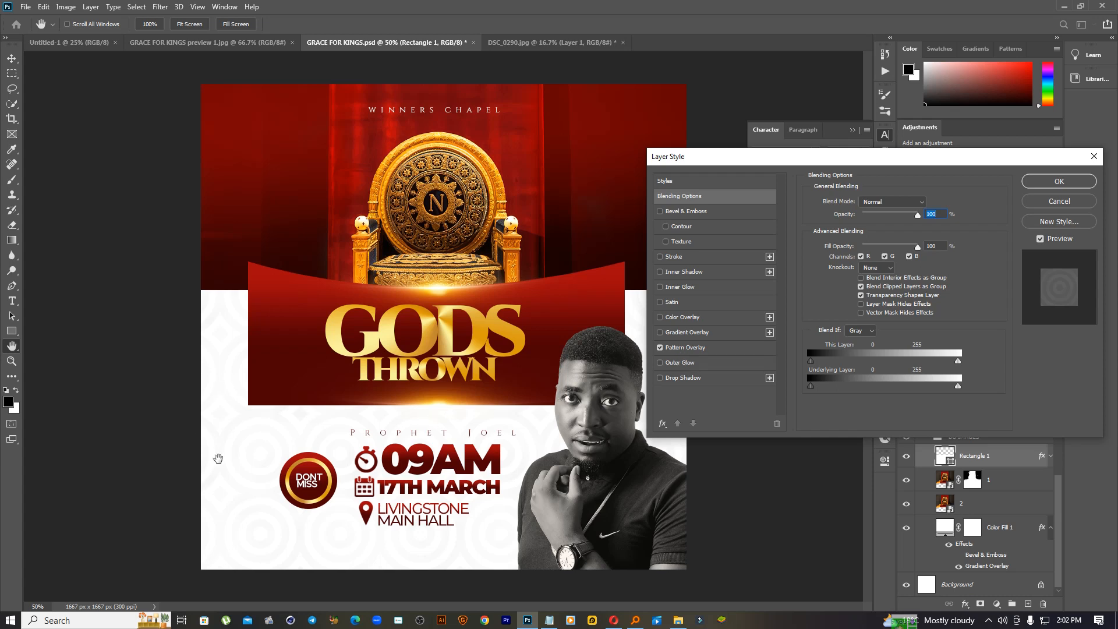
click(1059, 201)
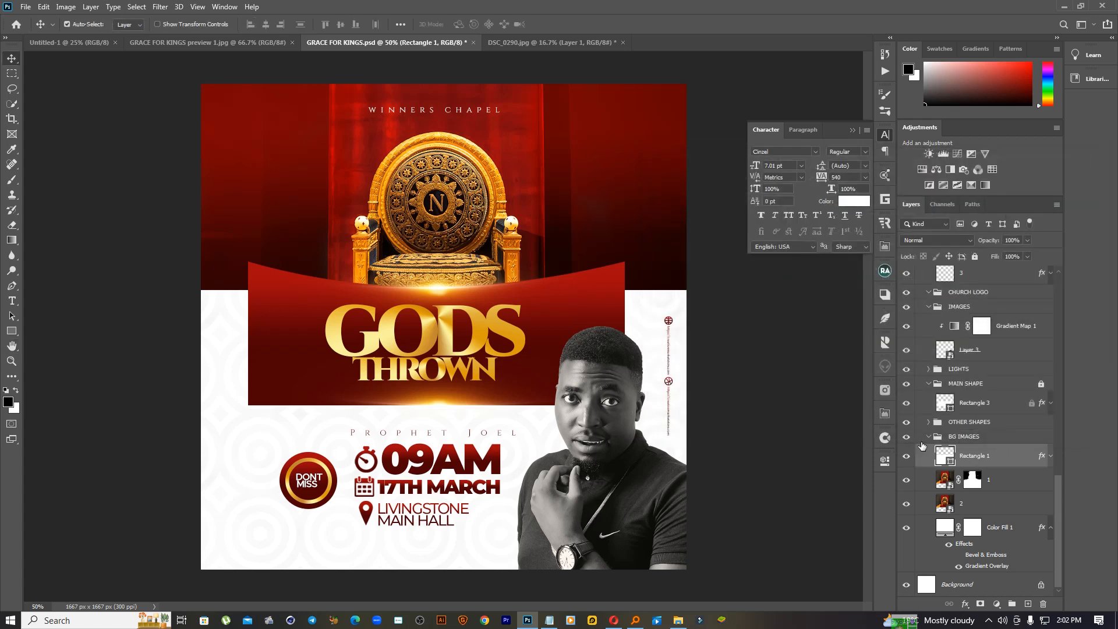
click(604, 264)
click(612, 291)
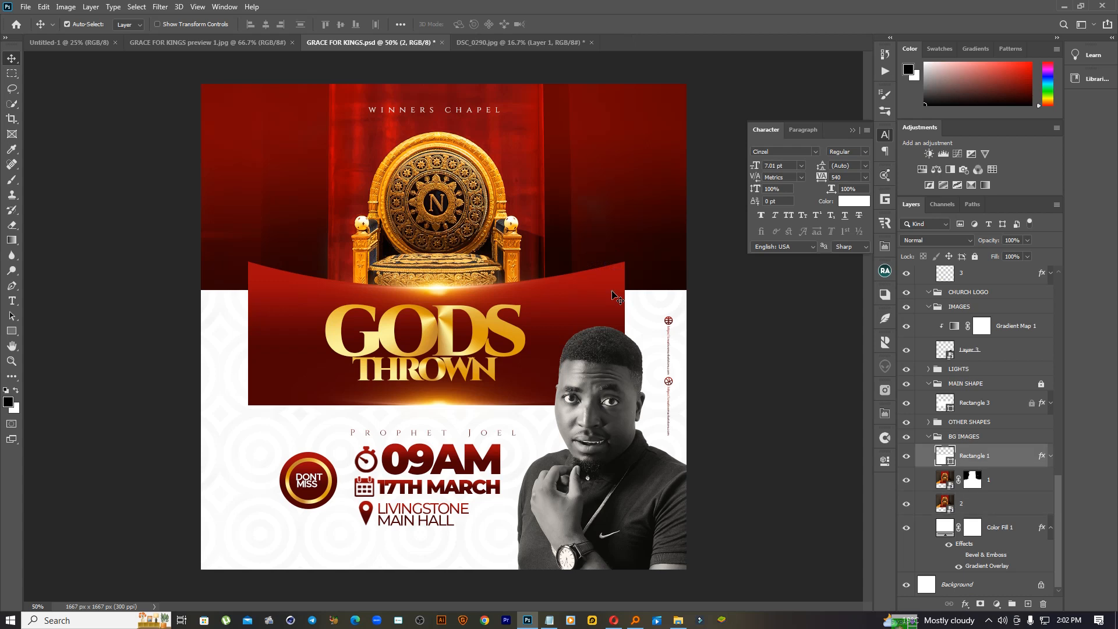
Unlock the MAIN SHAPE group and its Rectangle 3 layer, and open that banner's overlay gradient for editing.
click(1048, 387)
click(1040, 402)
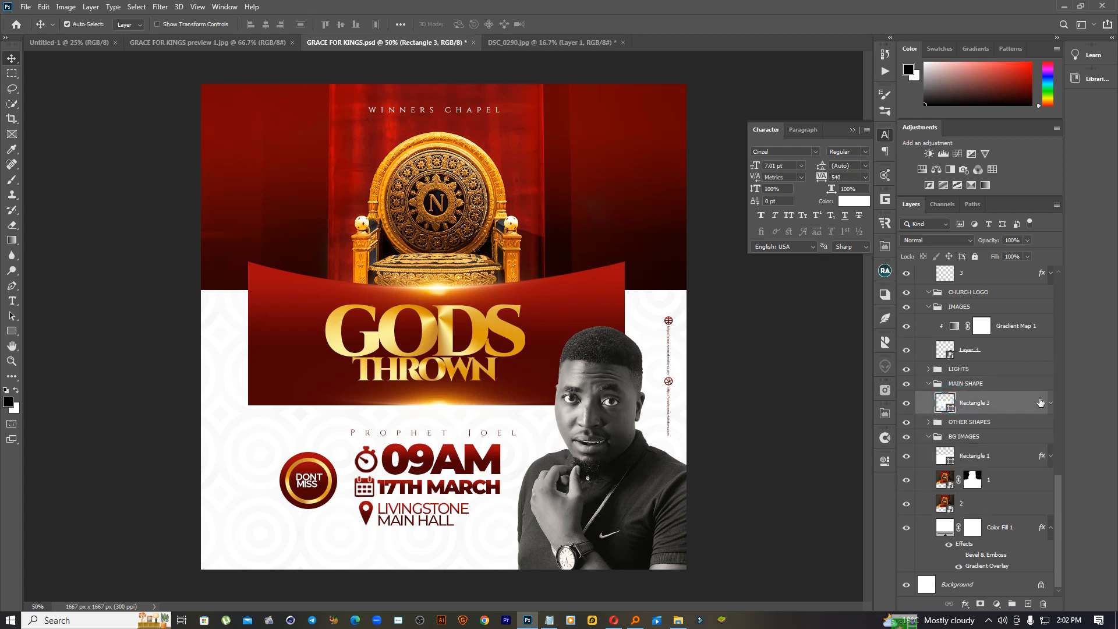
double_click(1042, 405)
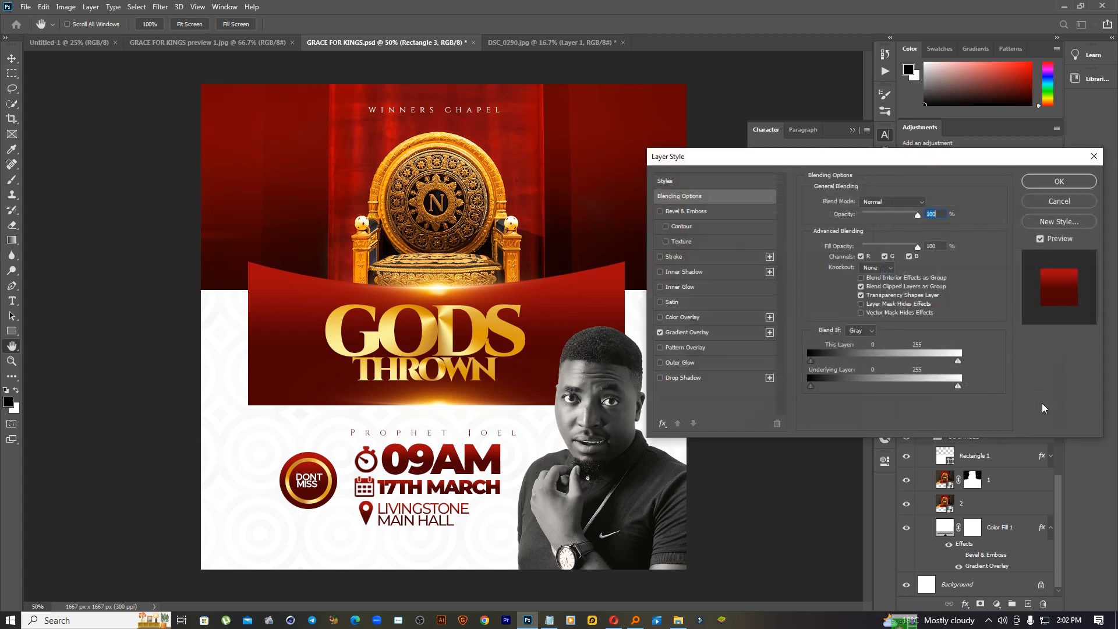
click(728, 333)
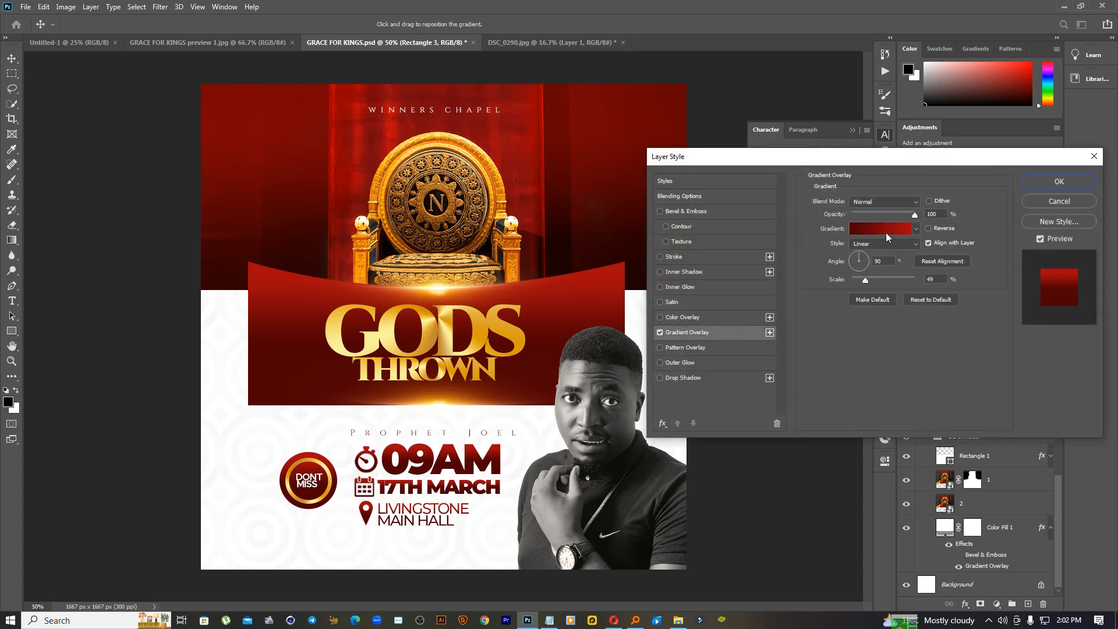
click(865, 230)
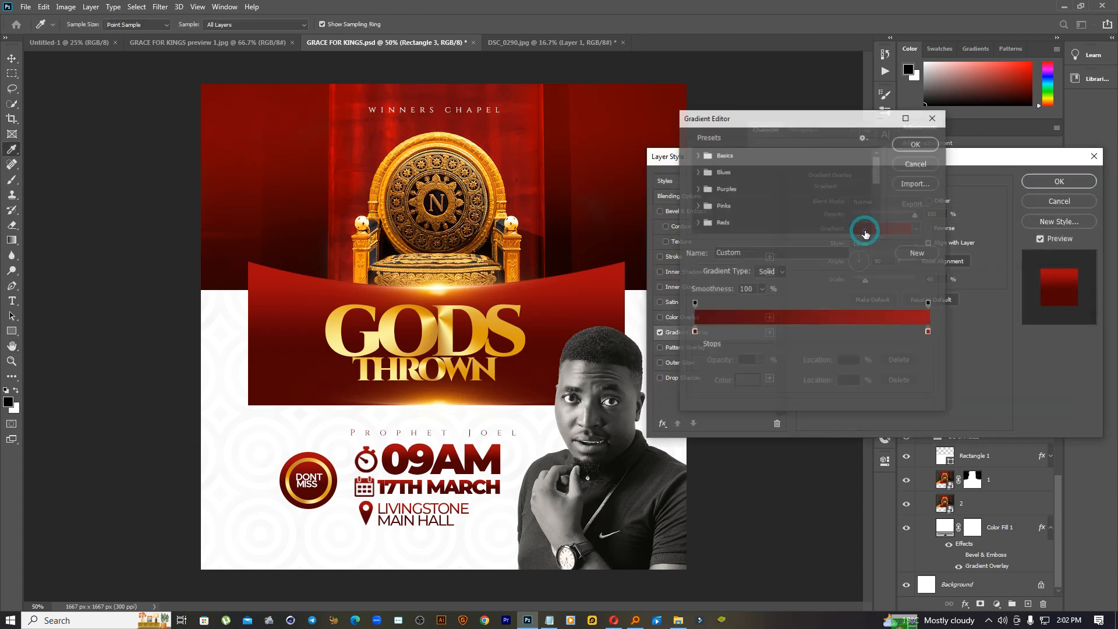
Change the gradient's starting color stop at location 0 to a very dark navy blue.
click(693, 332)
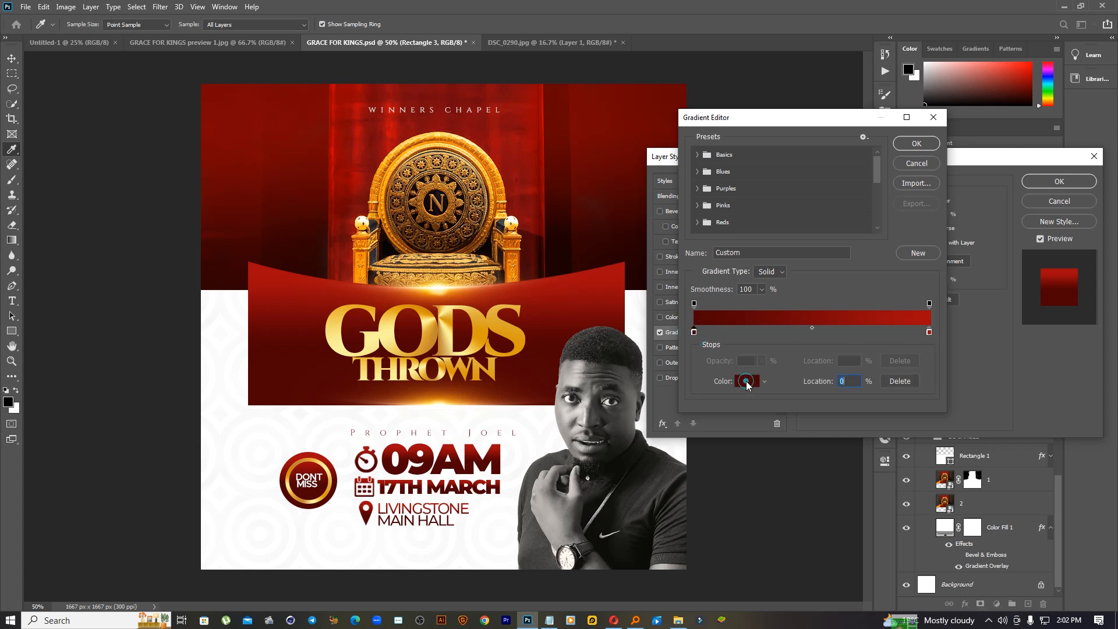
click(746, 381)
click(566, 192)
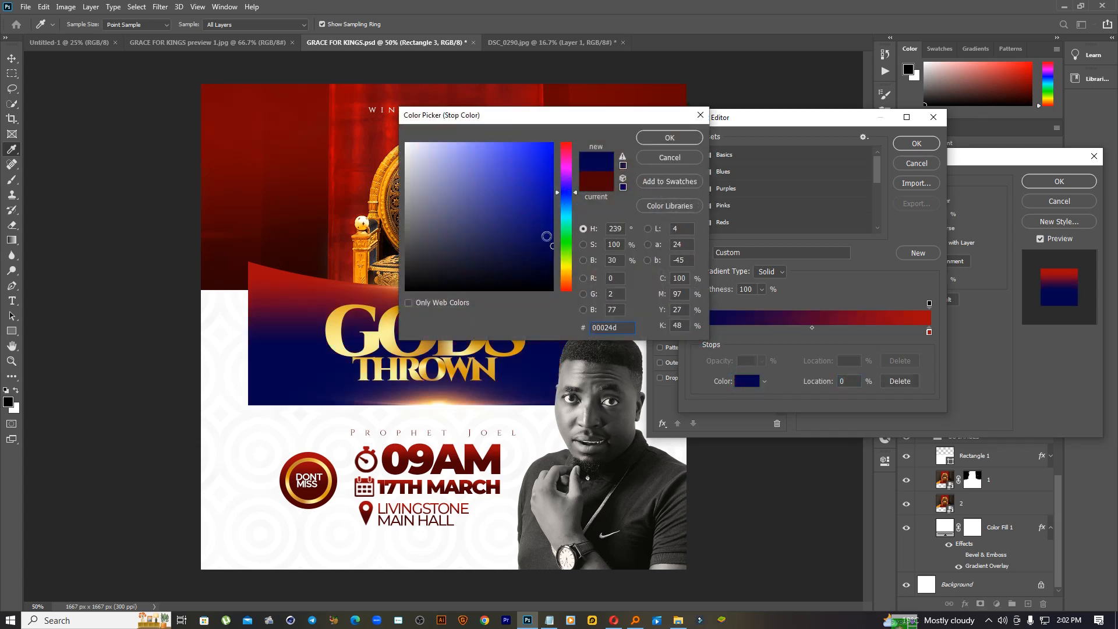
drag(550, 244, 553, 254)
click(659, 138)
Set the gradient's end stop at location 100 to blue 000097 and apply the linear gradient overlay to the title banner.
click(930, 333)
click(748, 381)
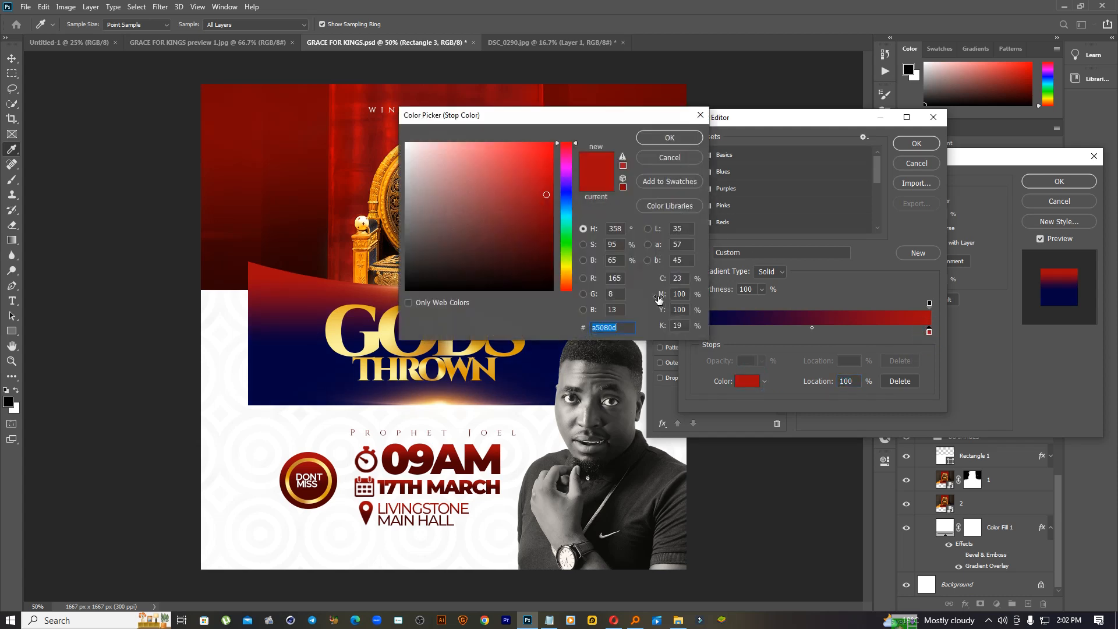
text(000099)
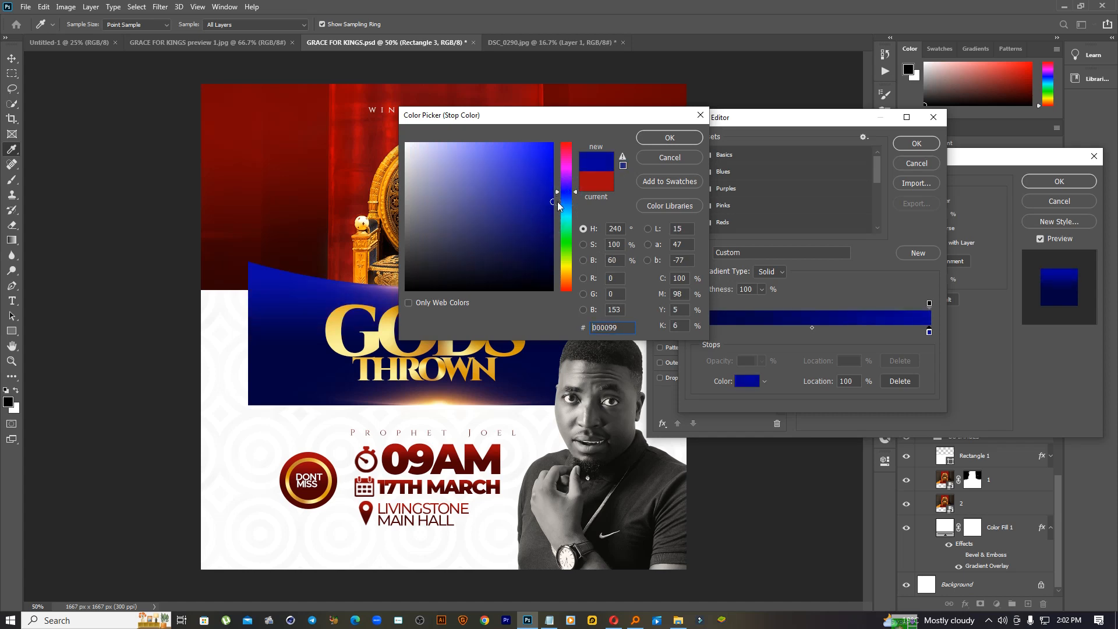
drag(549, 177, 558, 165)
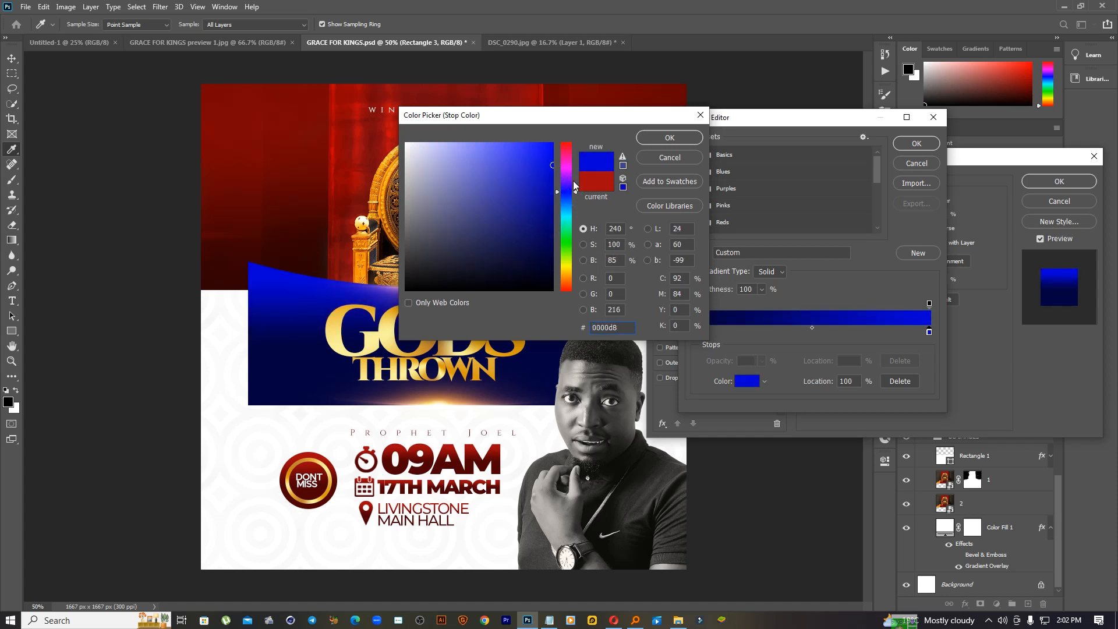
drag(550, 187, 556, 197)
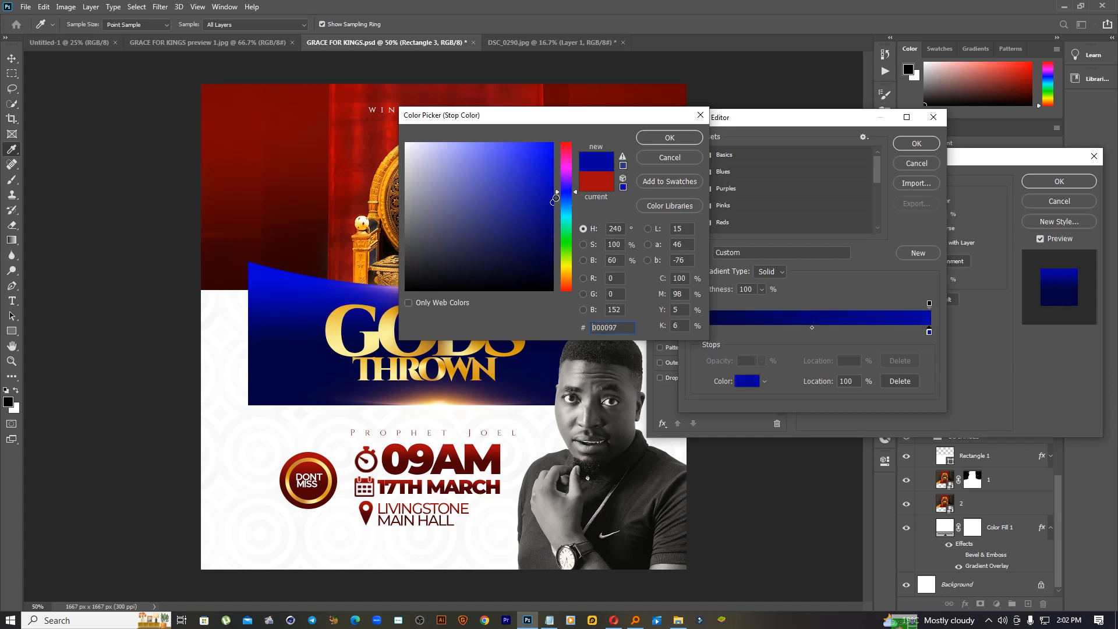
click(670, 140)
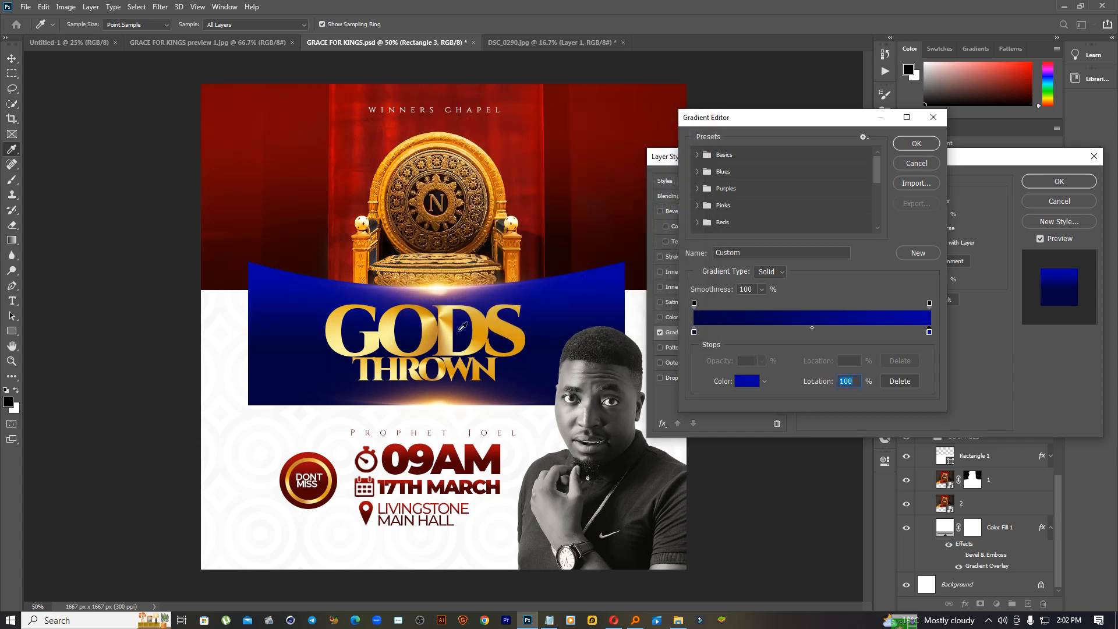
click(916, 143)
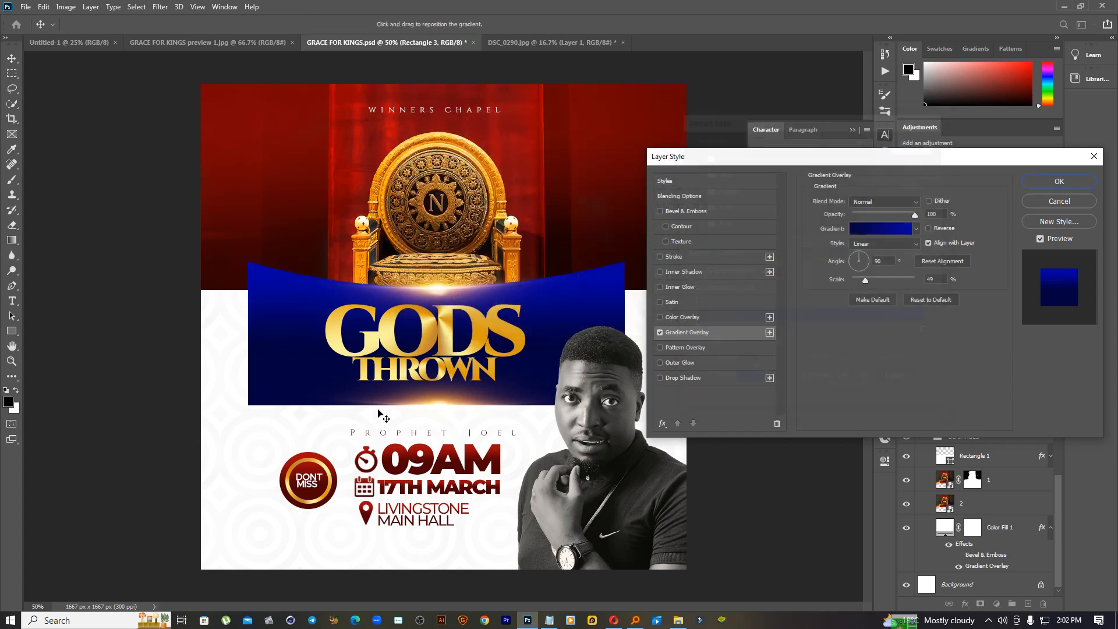
click(869, 244)
click(868, 243)
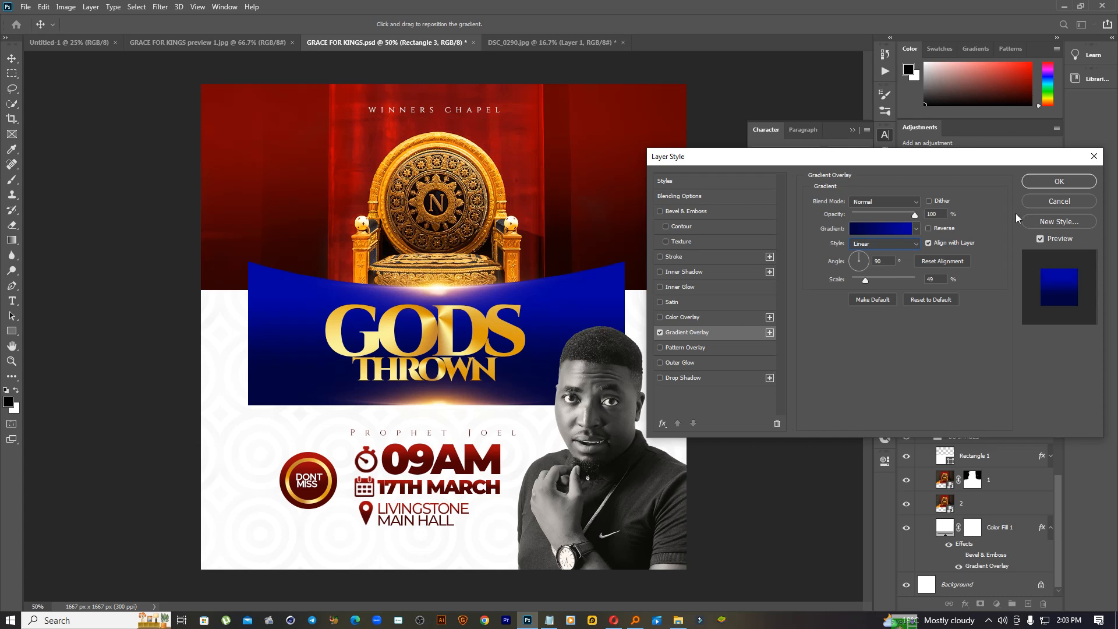
click(1059, 181)
Hide the Lights copy glow along the title banner's lower edge.
click(437, 409)
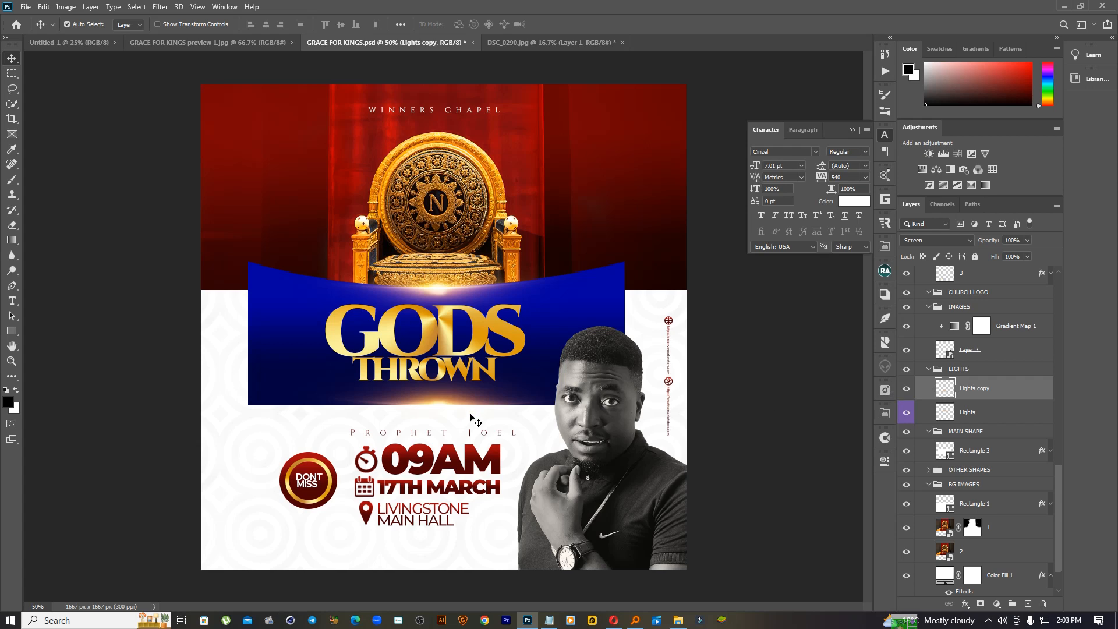
click(906, 390)
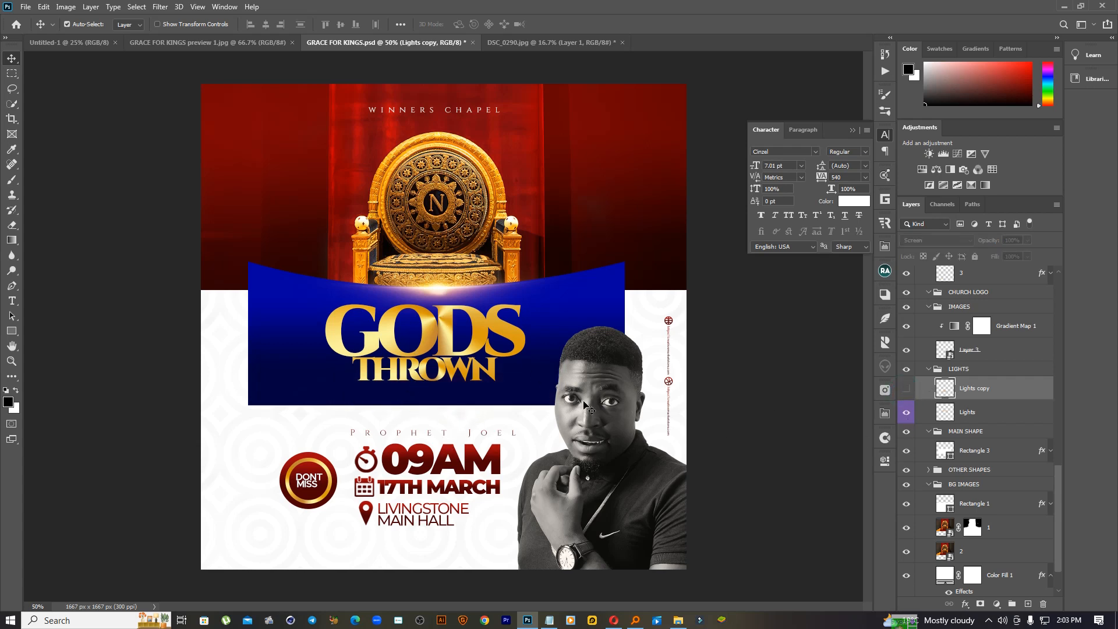
key(ctrl+minus)
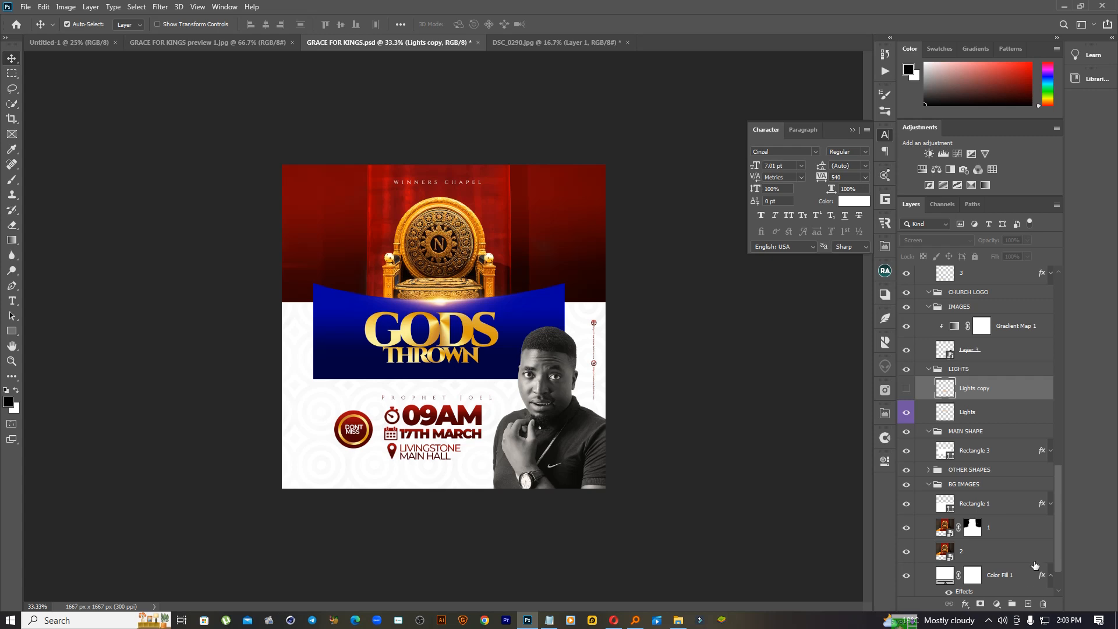
Copy Rectangle 3's blue gradient layer style onto the Color Fill 1 background layer.
click(559, 308)
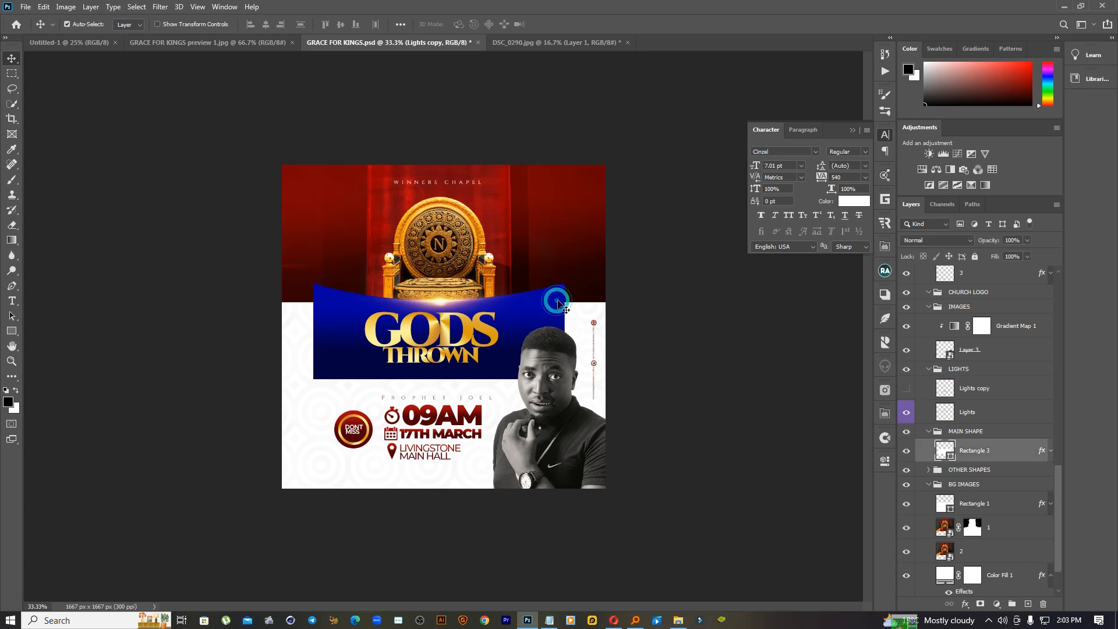
scroll(1051, 460, down, 1)
scroll(1050, 460, down, 1)
drag(1041, 408, 1018, 537)
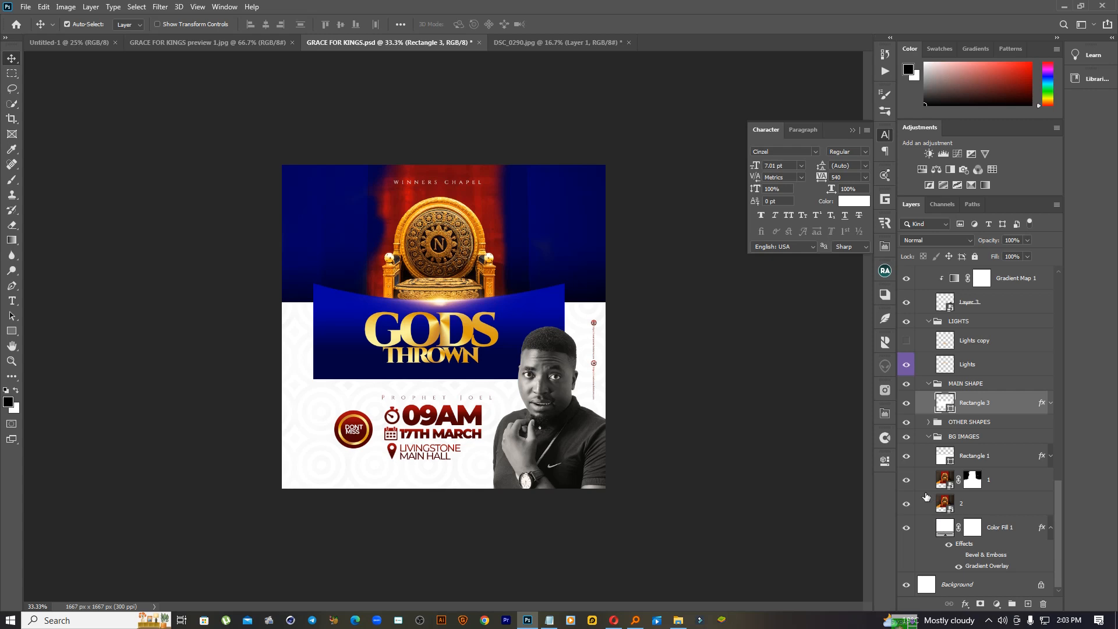
Hide layer 1 temporarily, preview other blend modes for throne layer 2, and keep it on Overlay.
click(907, 479)
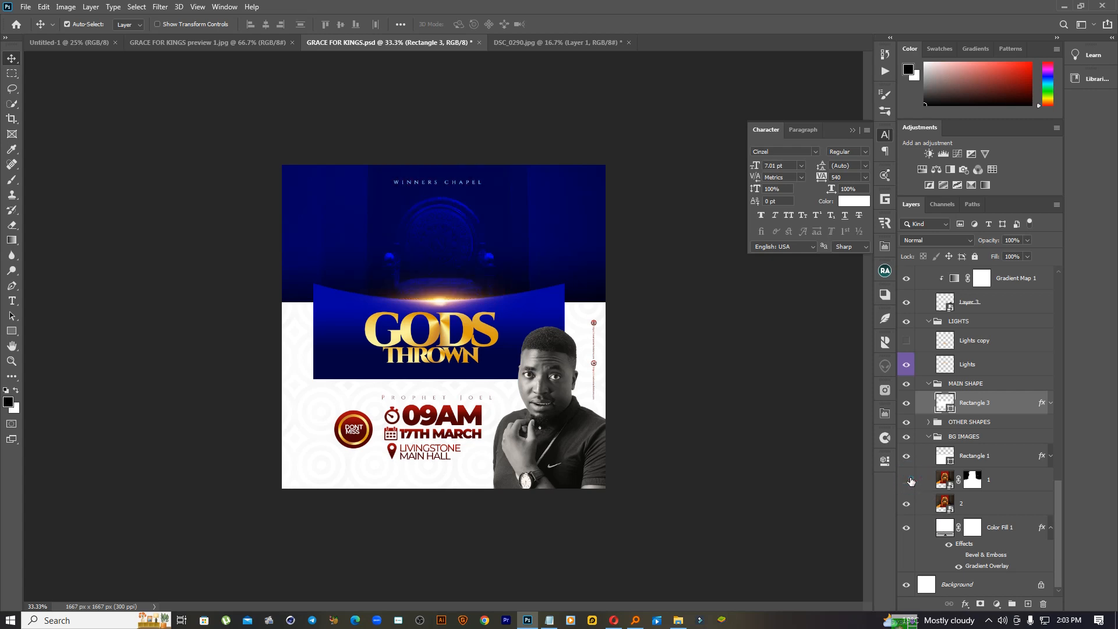
click(987, 501)
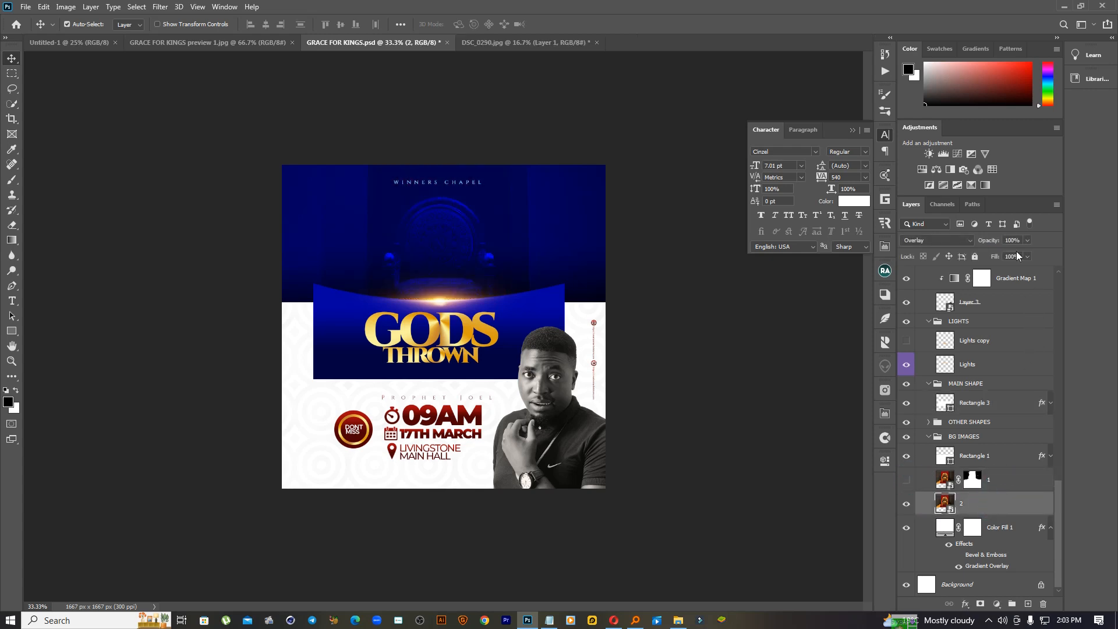
click(933, 241)
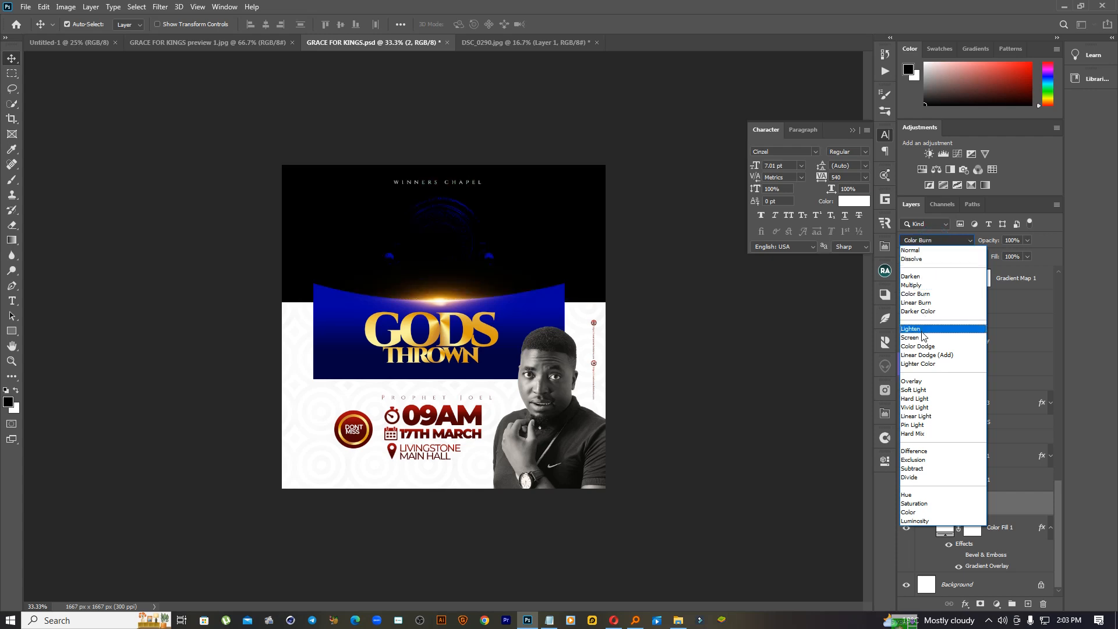
click(925, 381)
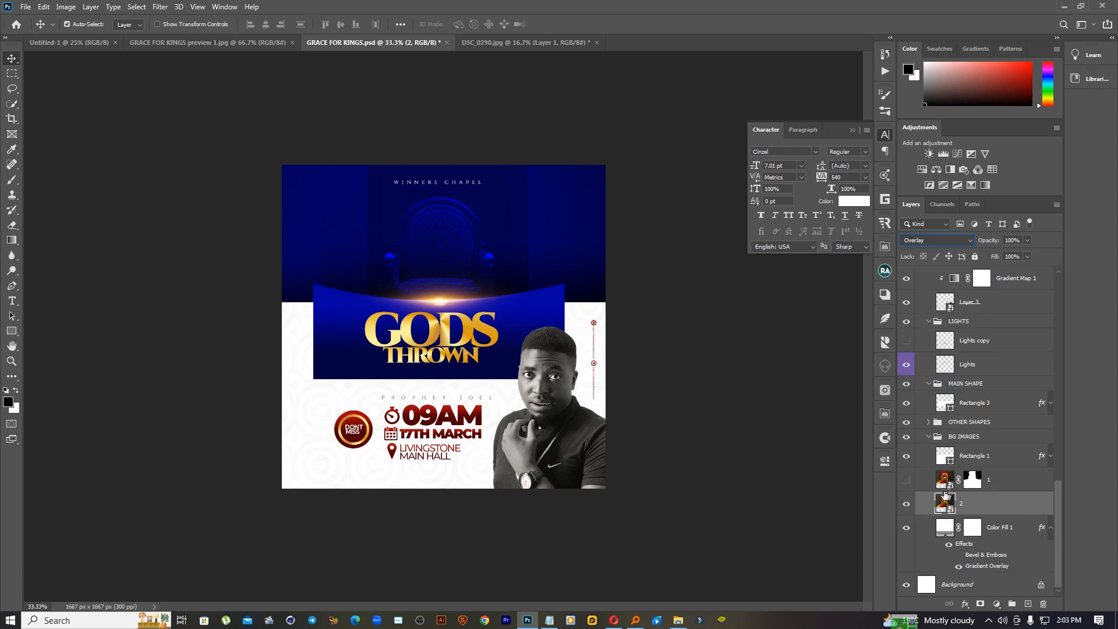
click(906, 479)
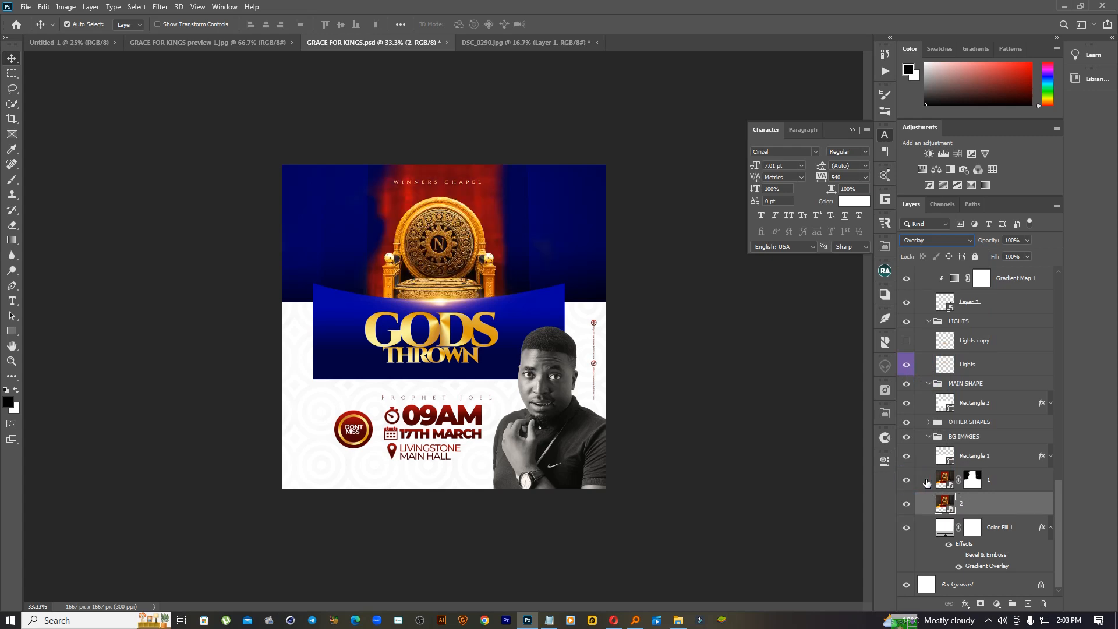
Try a Hue/Saturation adjustment above the masked throne layer 1, and delete the adjustment layer.
click(968, 481)
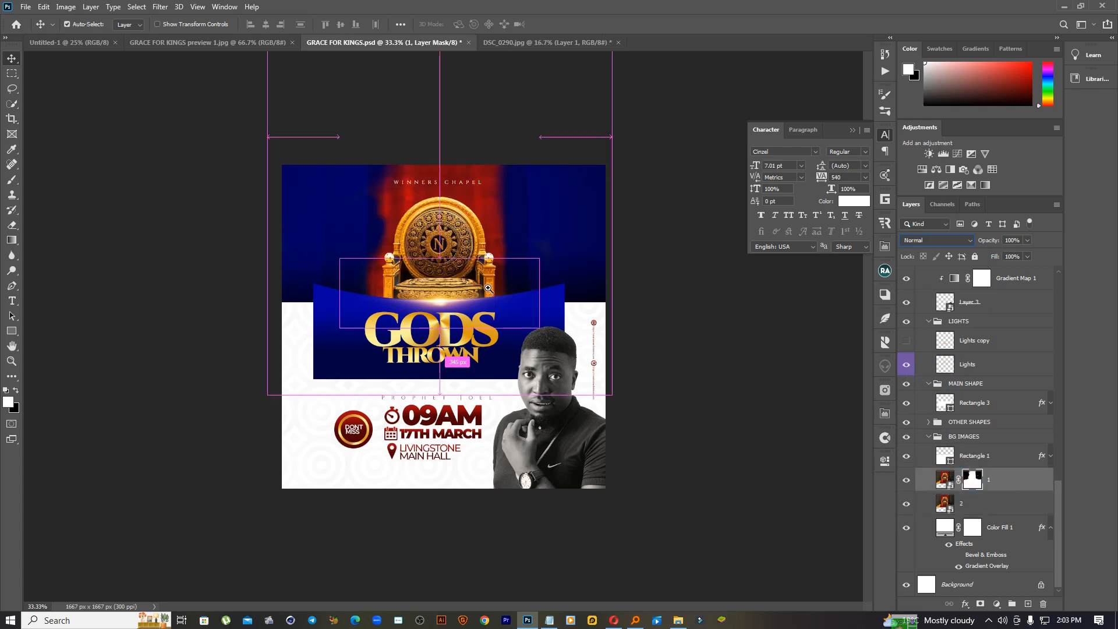
key(ctrl+plus)
key(ctrl+plus)
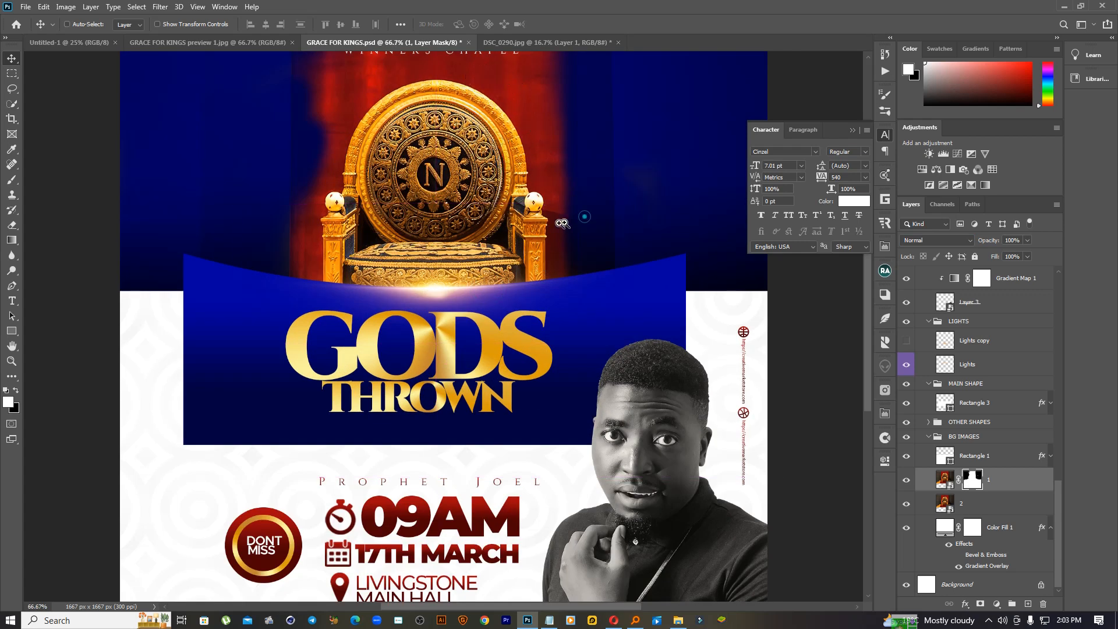
scroll(574, 219, down, 3)
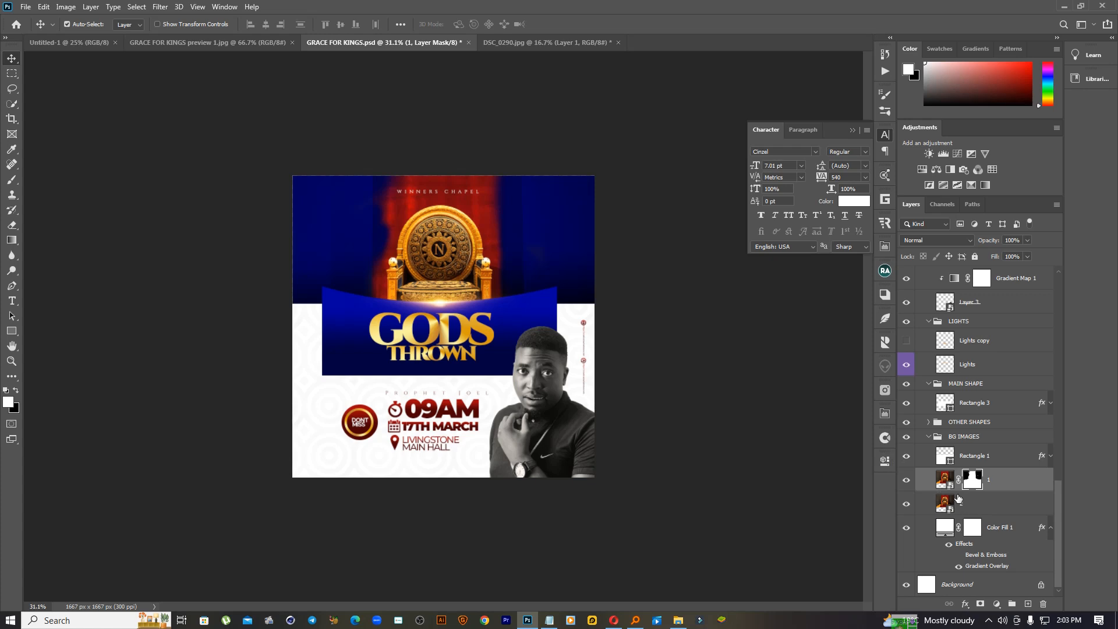
key(ctrl+plus)
key(ctrl+plus)
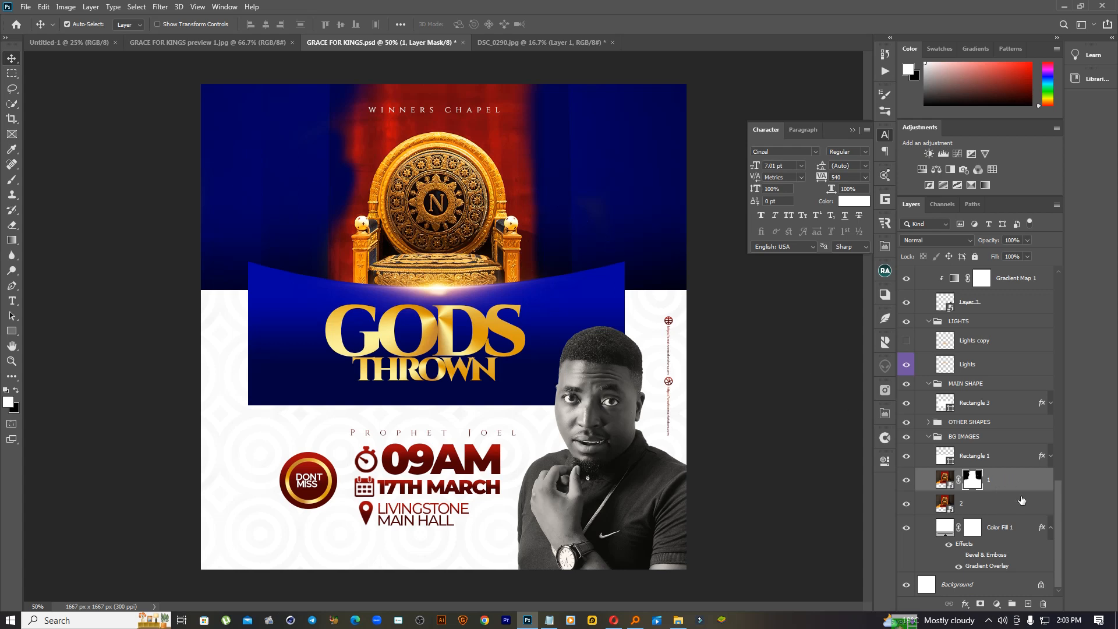
click(996, 603)
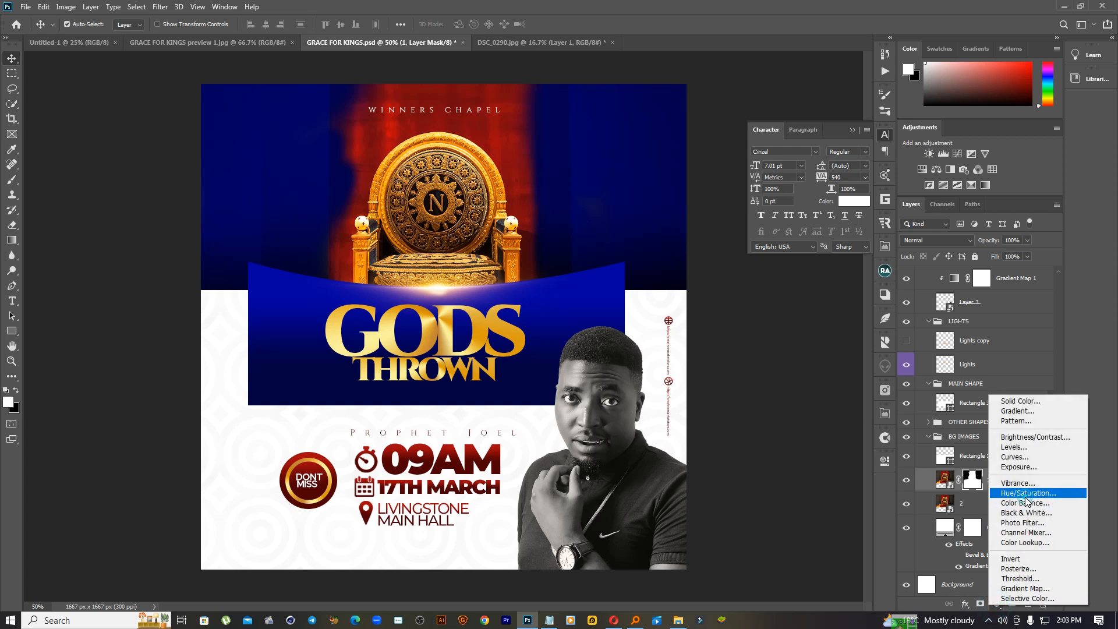
click(1027, 493)
mouse_move(785, 478)
mouse_down()
mouse_move(809, 480)
mouse_move(717, 475)
mouse_move(778, 469)
mouse_up()
click(785, 594)
drag(1036, 482, 1043, 604)
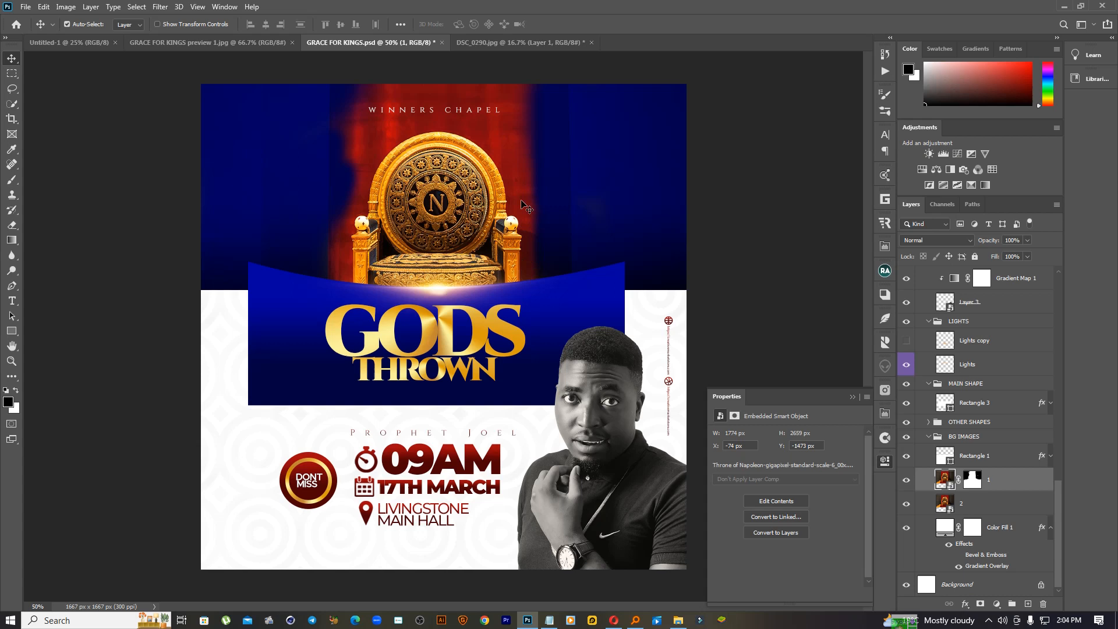
click(852, 396)
Try to copy Rectangle 1's layer effects onto the 09am text layer.
drag(623, 267, 537, 263)
key(ctrl+plus)
key(ctrl+plus)
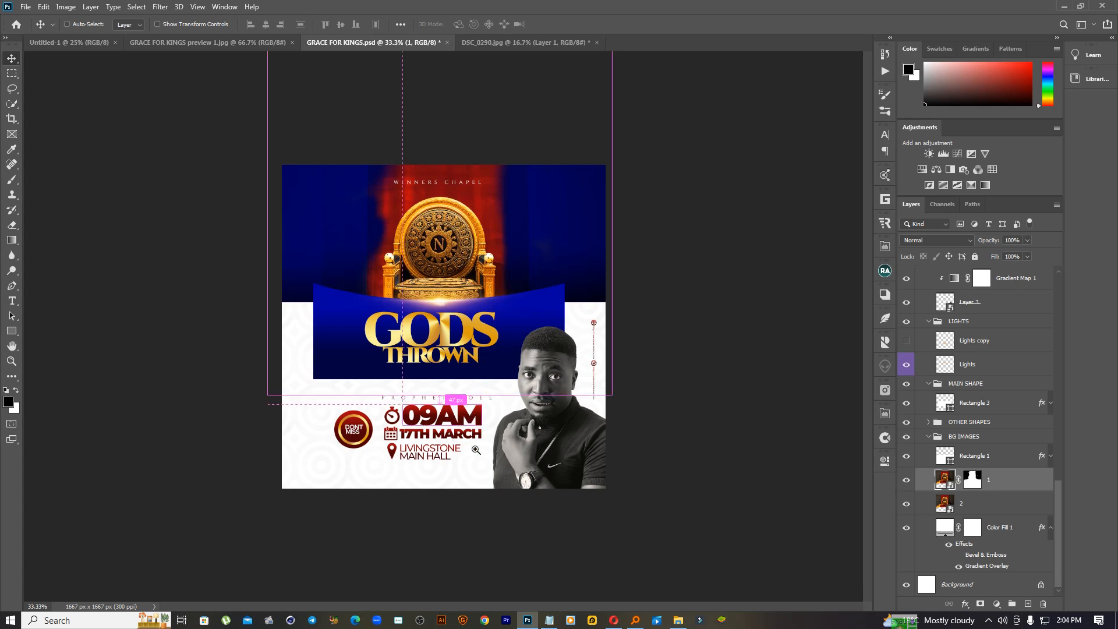
click(552, 297)
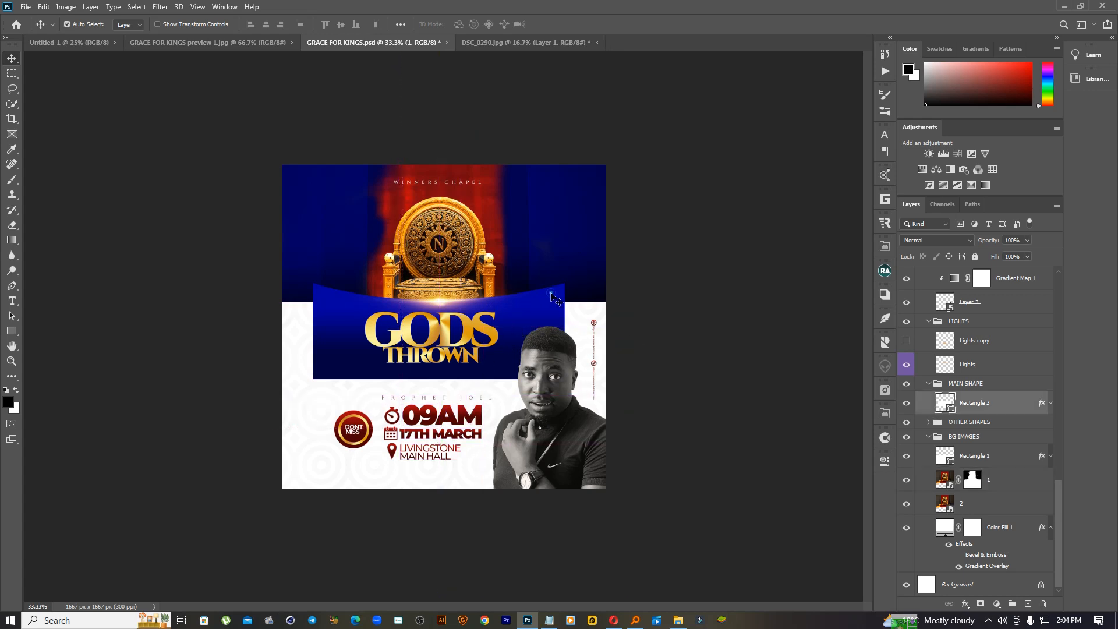
key(ctrl+plus)
click(486, 461)
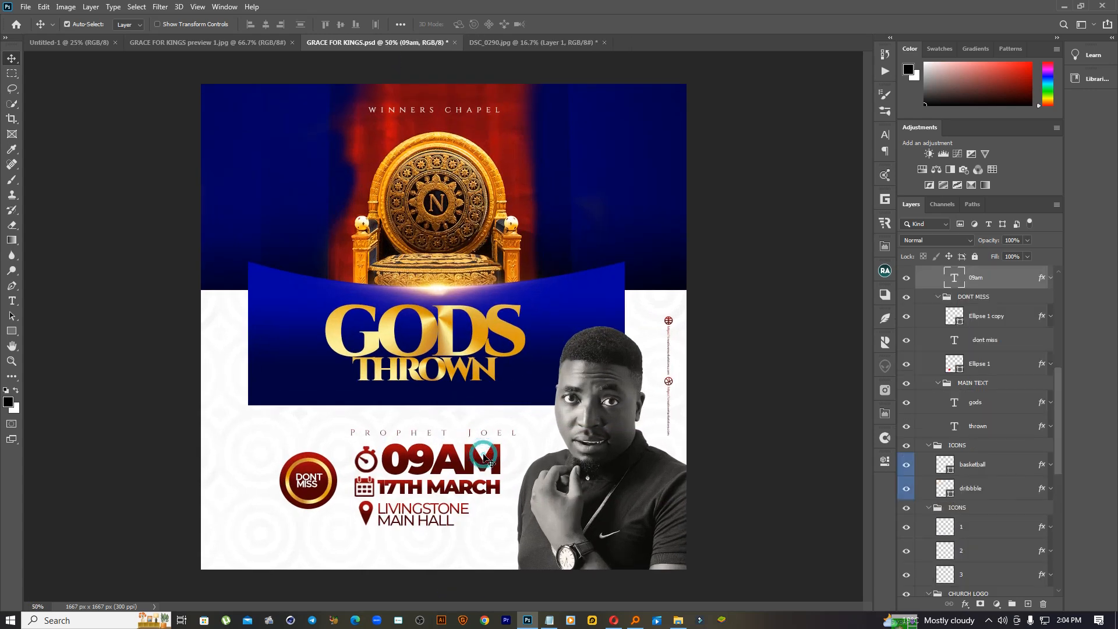
scroll(998, 524, down, 3)
scroll(998, 541, down, 3)
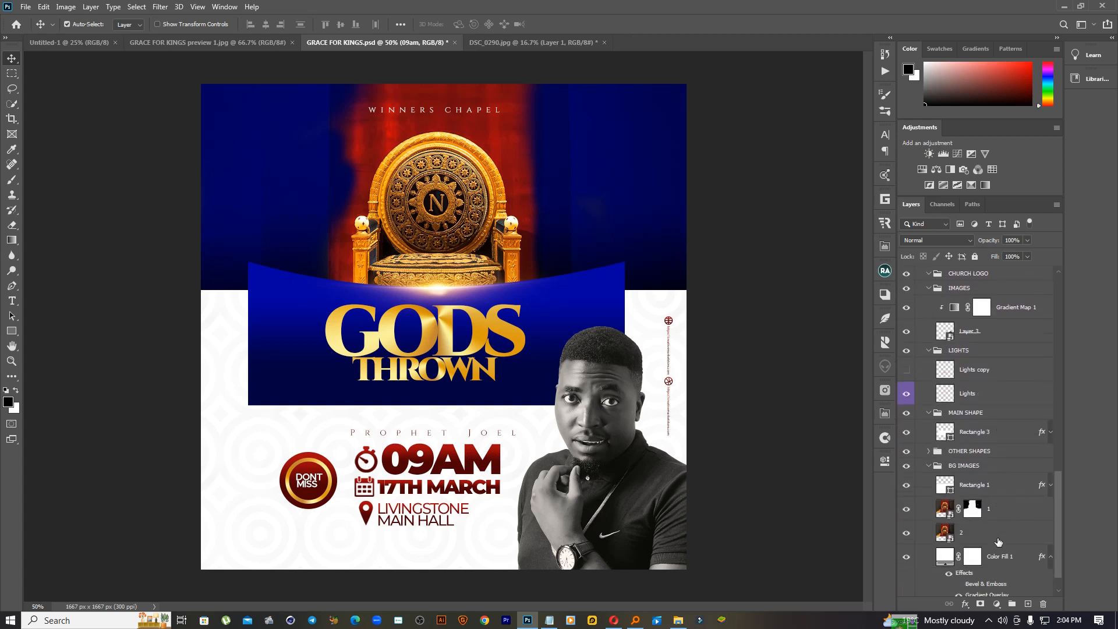
scroll(983, 490, down, 1)
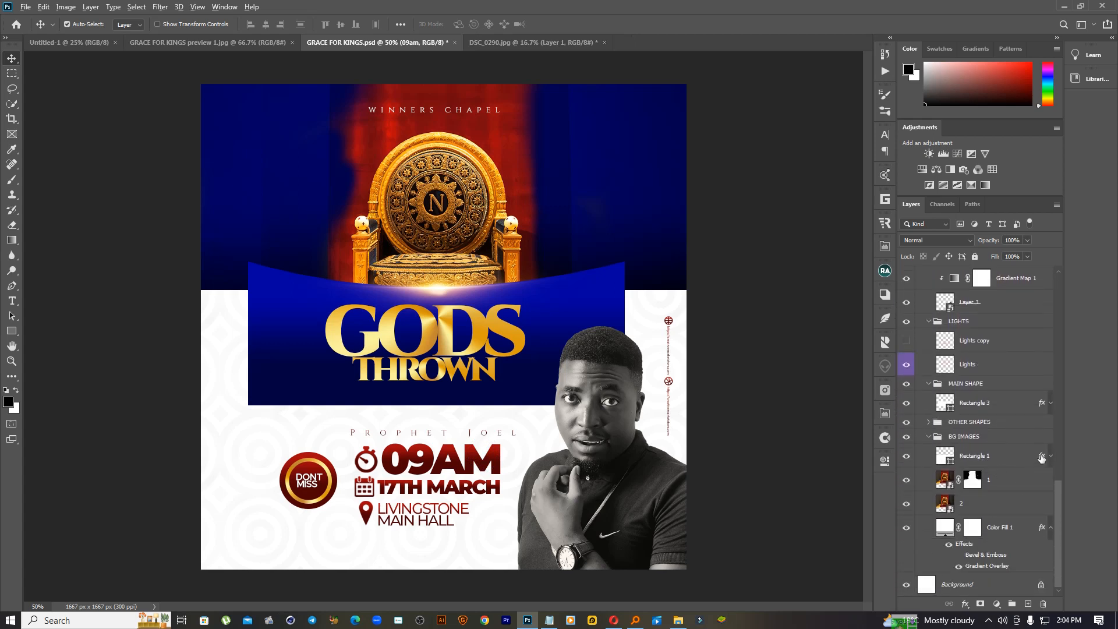
scroll(1042, 448, up, 10)
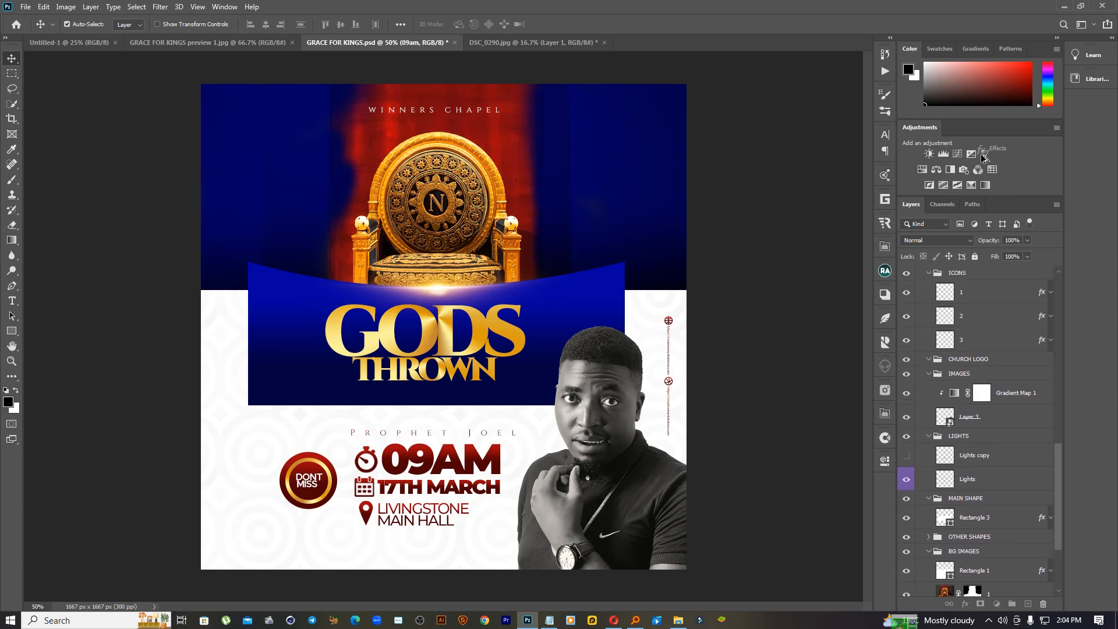
scroll(993, 287, up, 1)
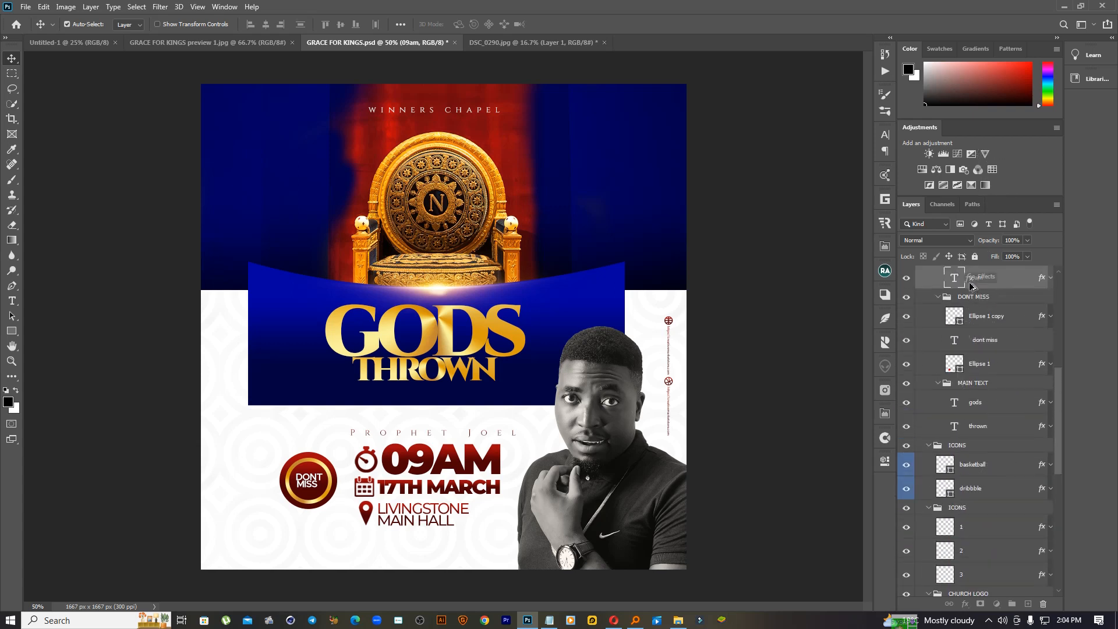
key(Delete)
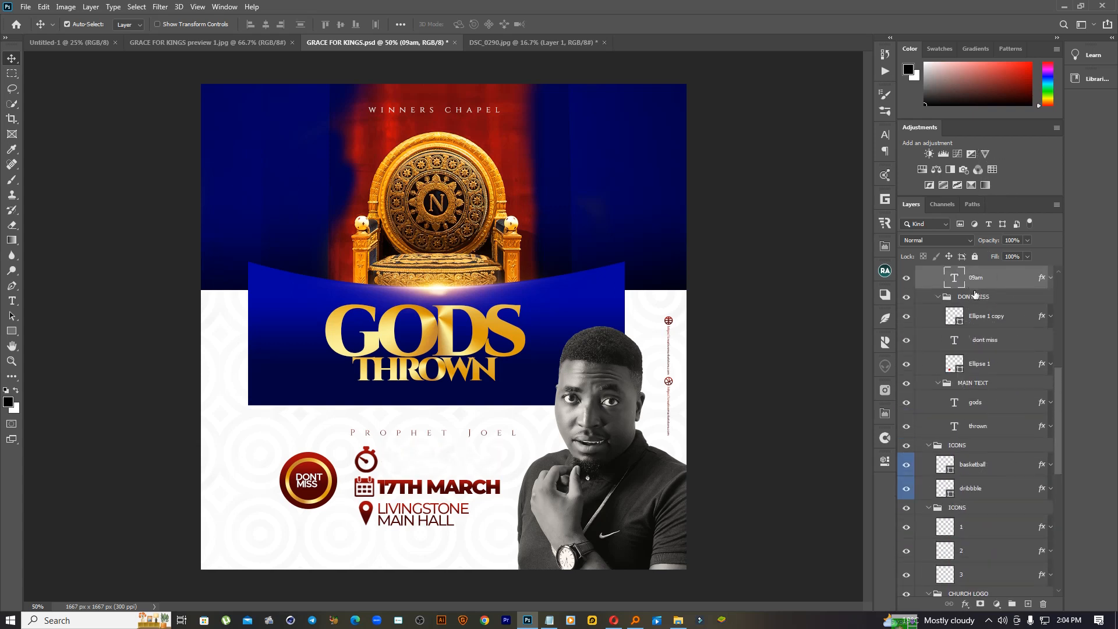
Copy Rectangle 3's blue gradient layer style onto the 09am and 17th march text layers.
scroll(975, 294, down, 12)
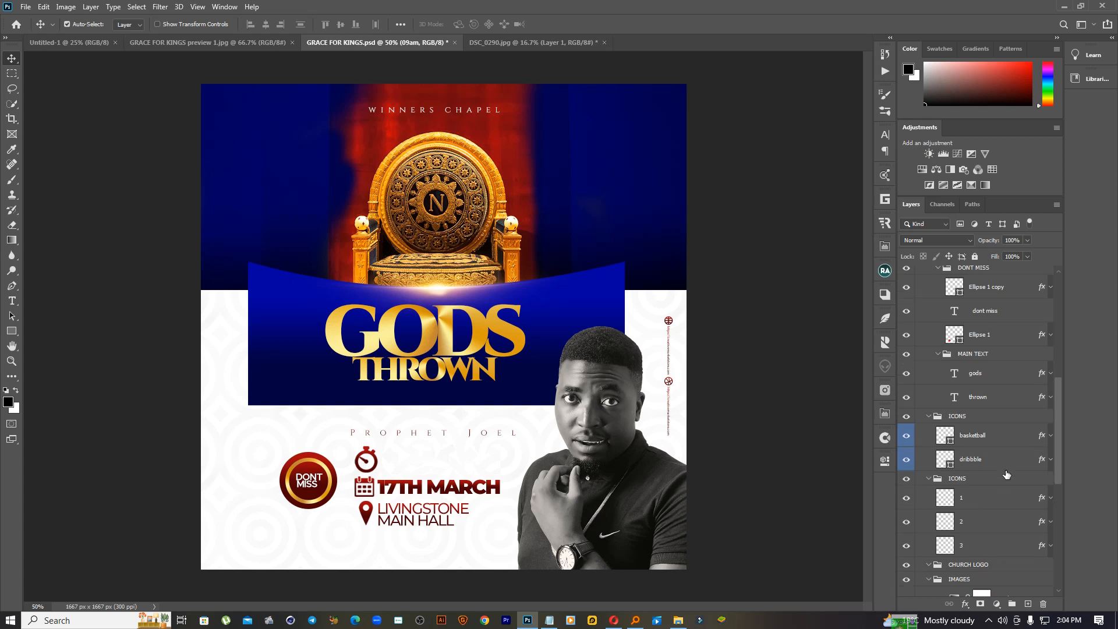
click(607, 296)
drag(1043, 462, 964, 524)
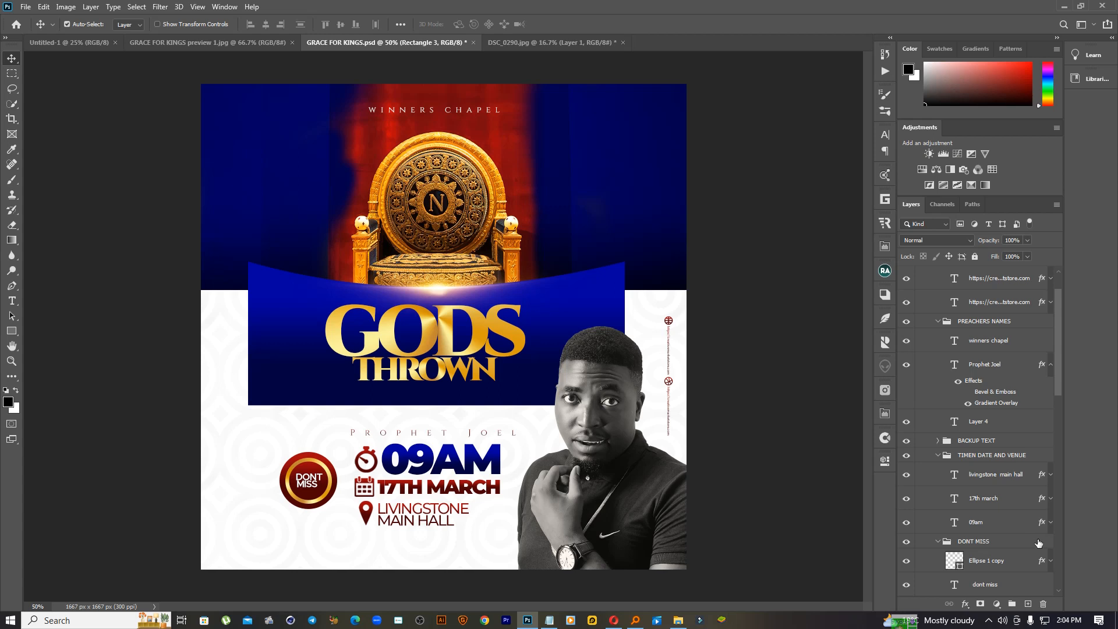
scroll(993, 510, down, 10)
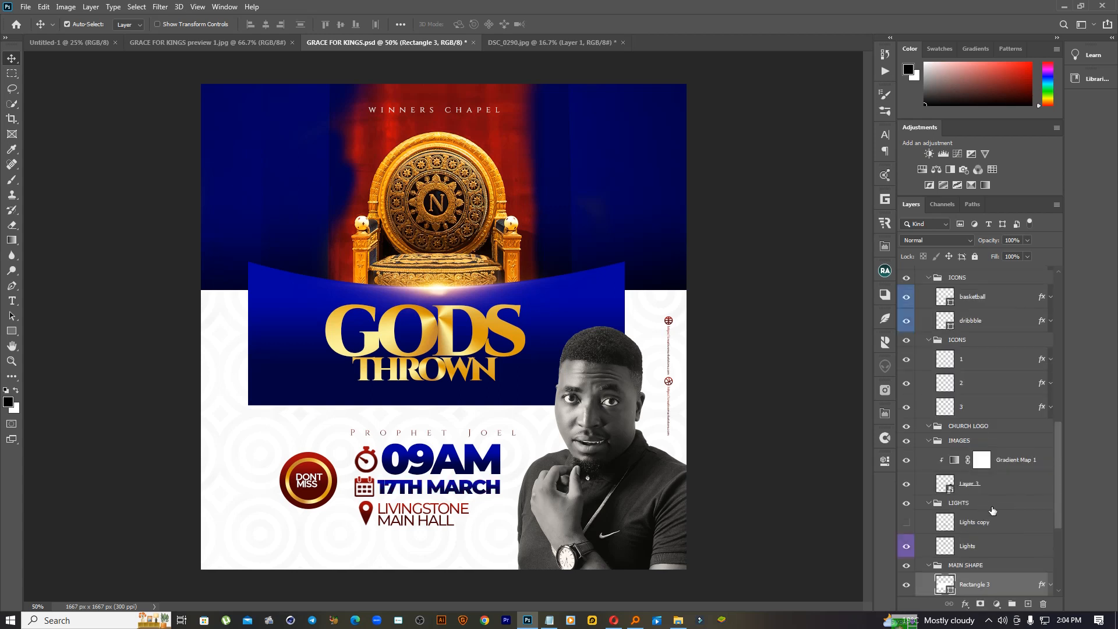
scroll(1040, 551, down, 2)
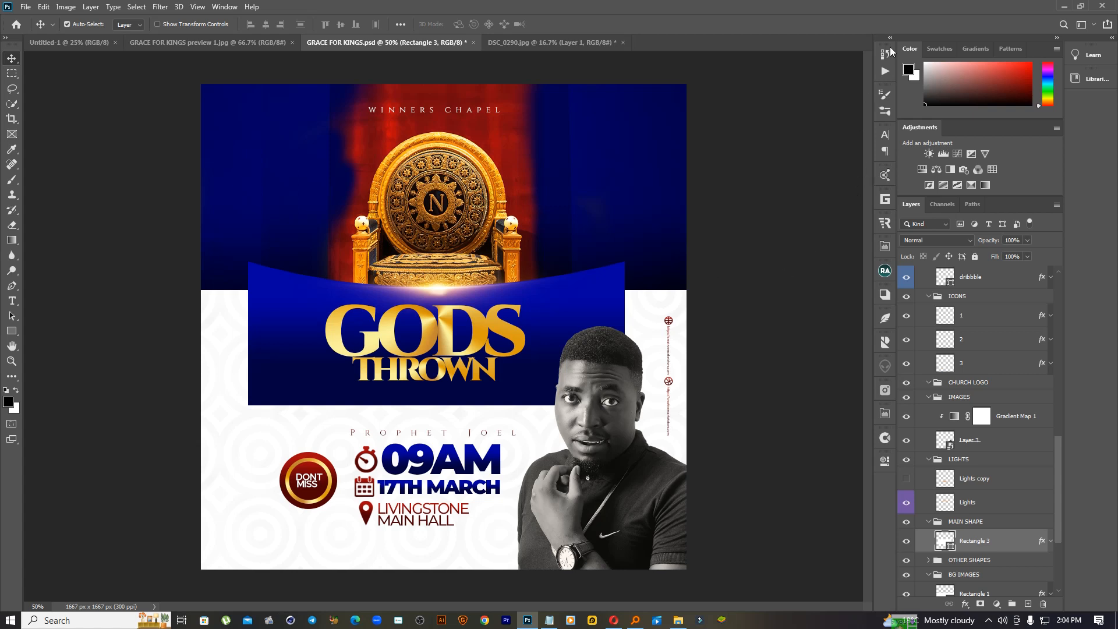
Revert the document through its history to the last Eraser state, before the blue recoloring of the banner, background and text.
click(885, 53)
scroll(809, 205, up, 3)
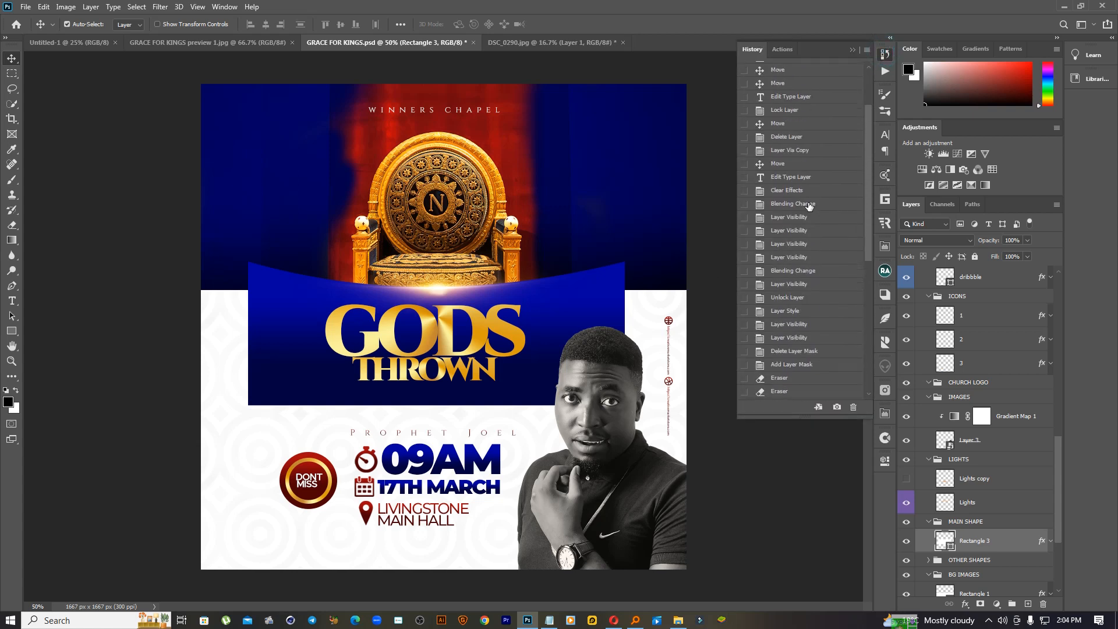
click(808, 204)
scroll(821, 262, down, 2)
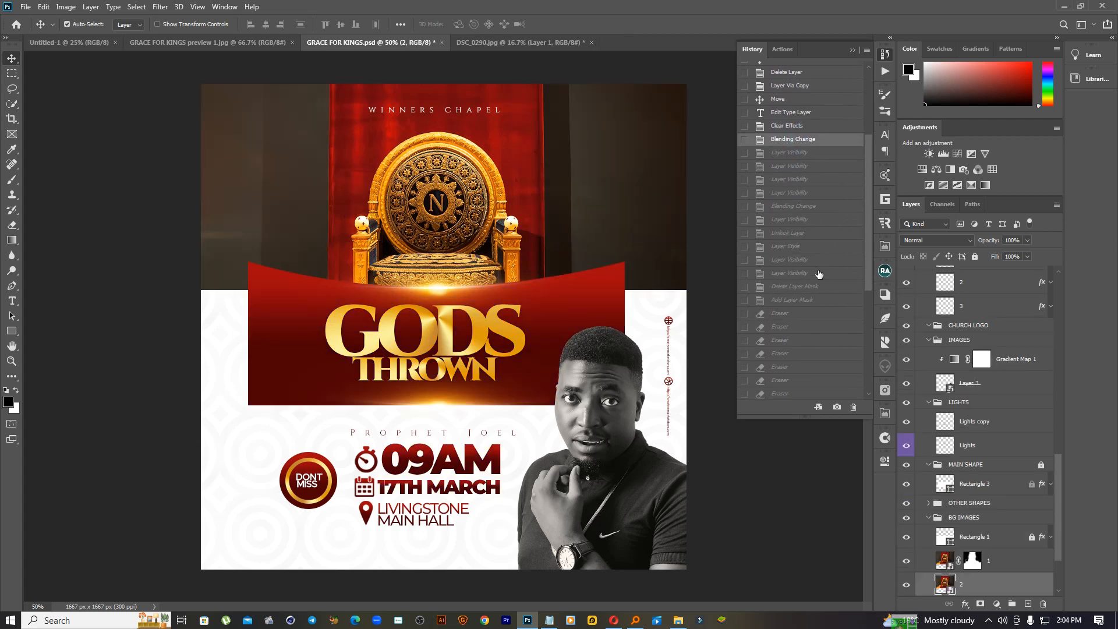
click(818, 285)
scroll(812, 303, down, 5)
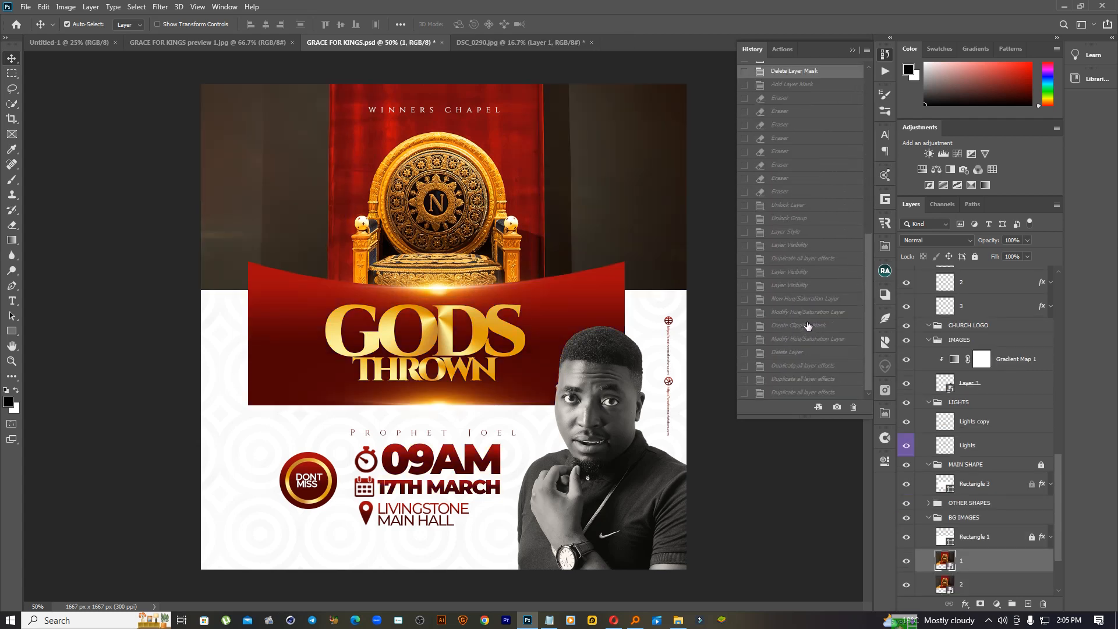
click(808, 325)
click(802, 284)
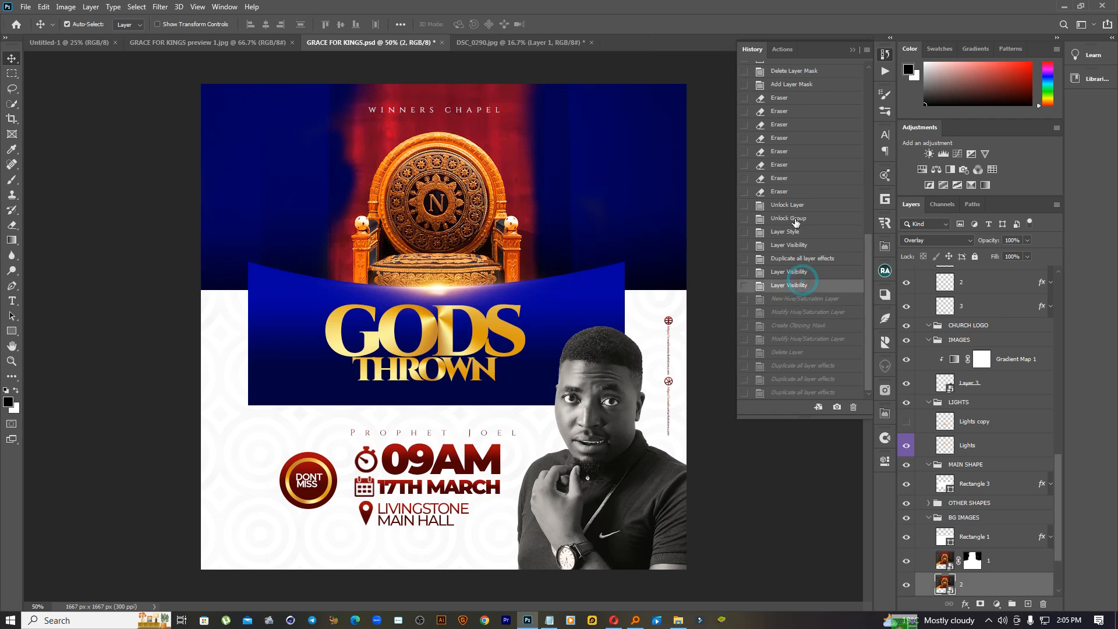
click(783, 191)
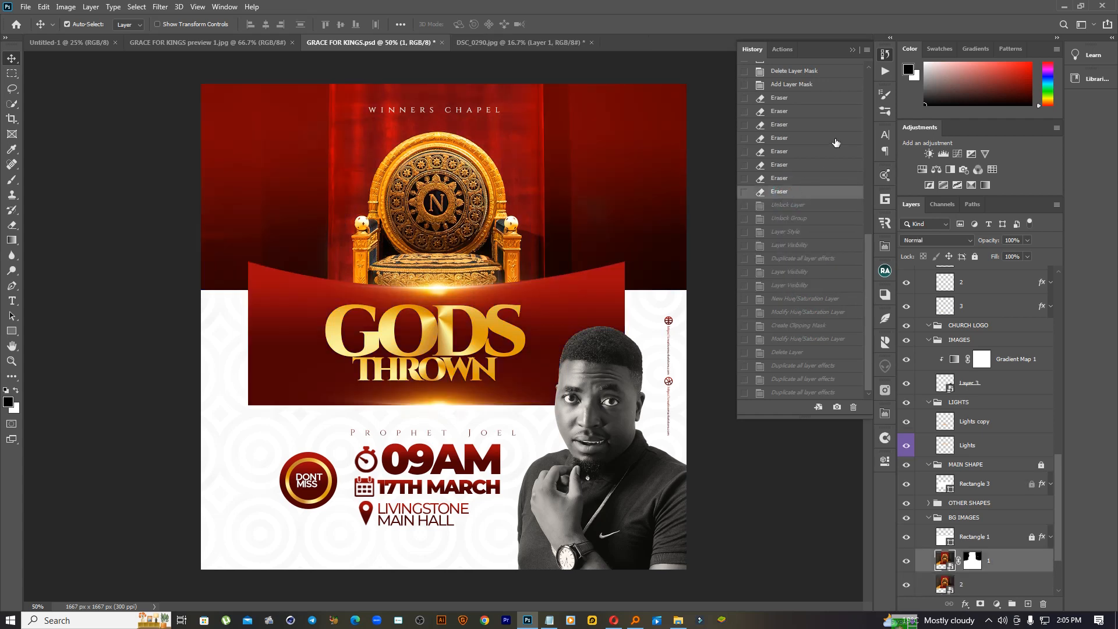
click(850, 50)
Unlock the Rectangle 1 layer and open its Pattern Overlay settings.
click(579, 254)
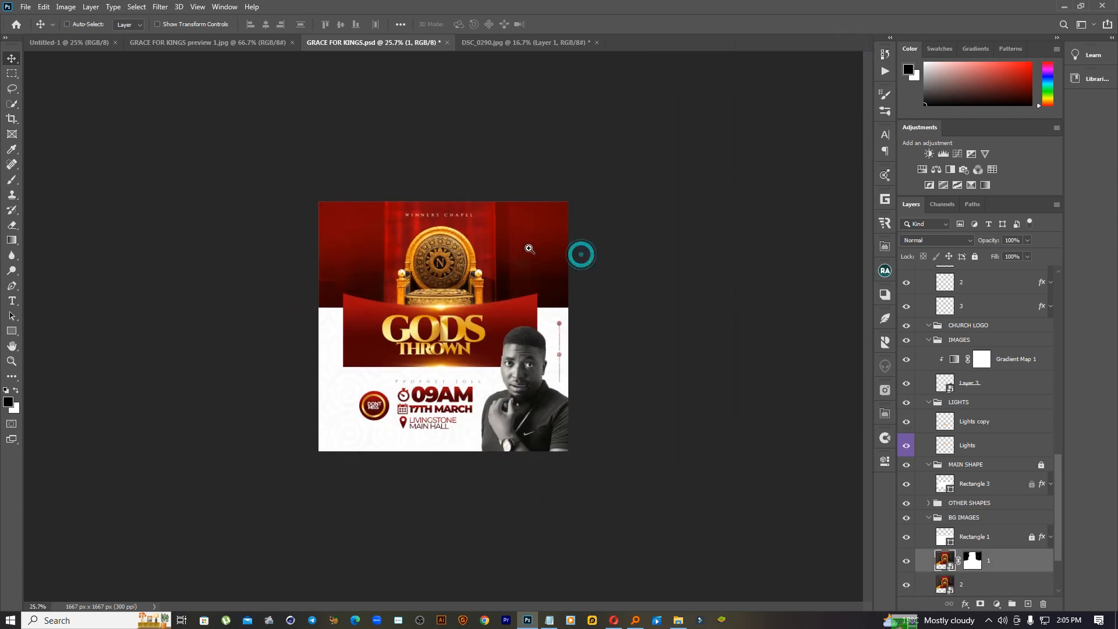
scroll(581, 265, down, 2)
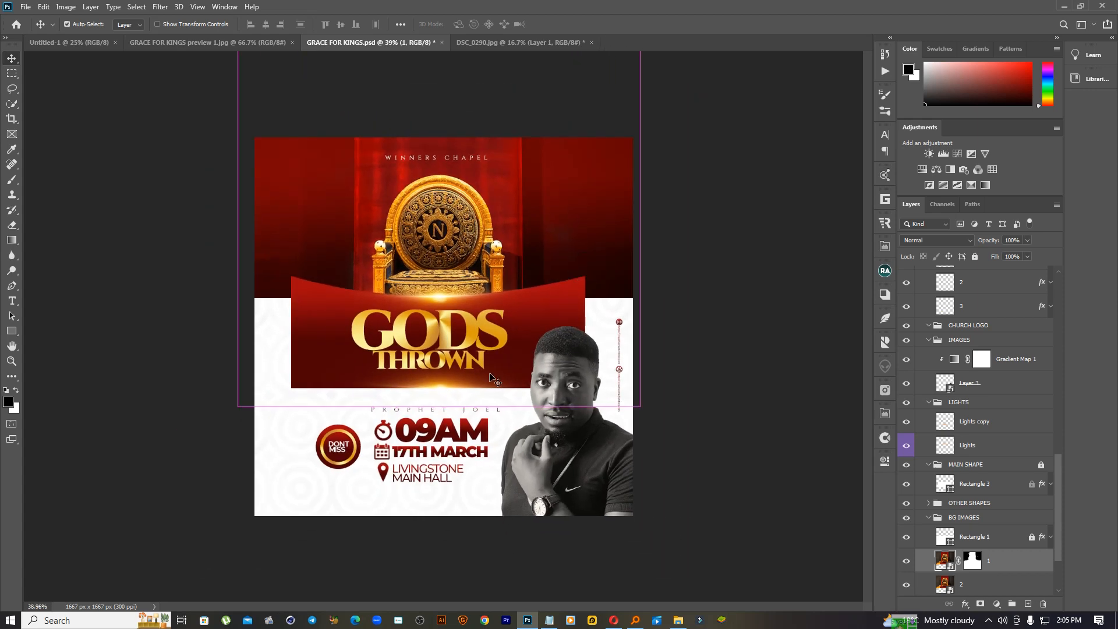
scroll(267, 354, up, 2)
scroll(1014, 474, down, 3)
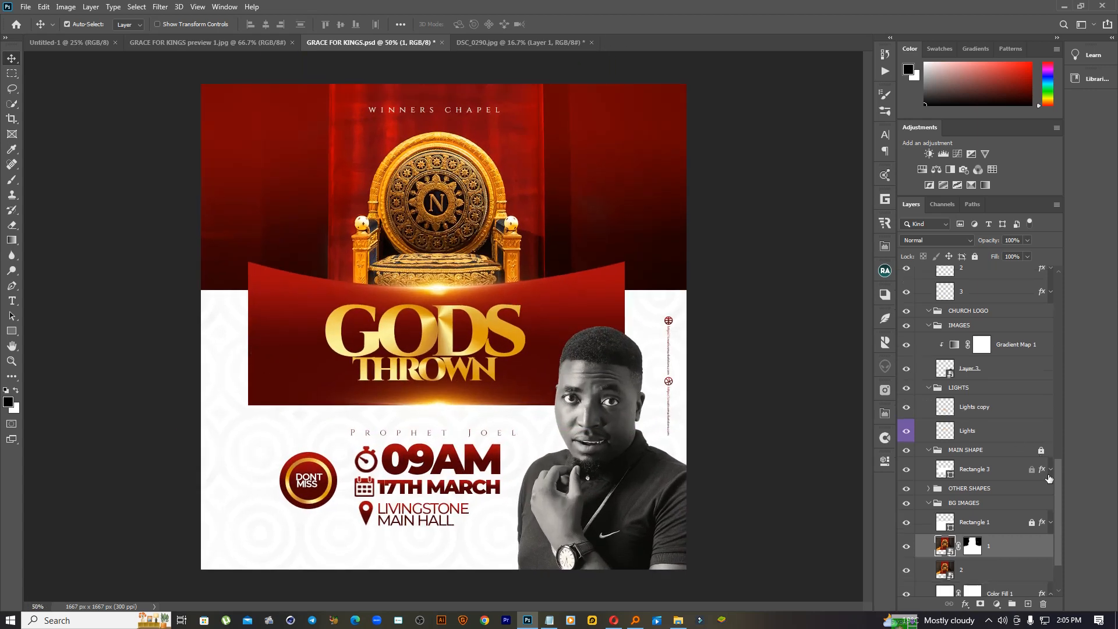
click(1031, 456)
click(1041, 456)
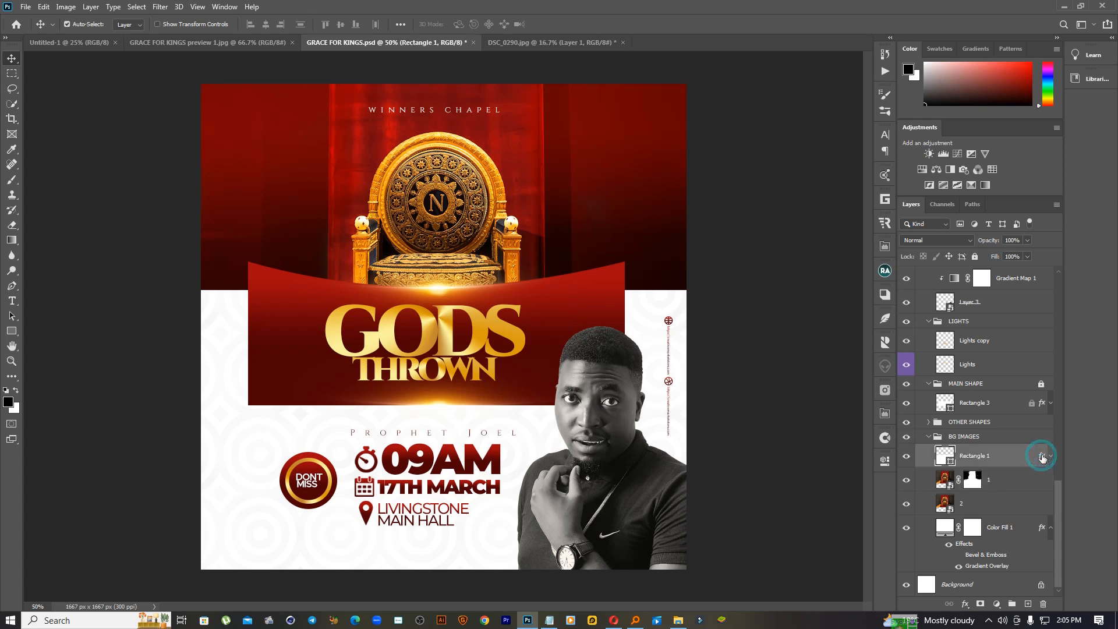
double_click(1041, 456)
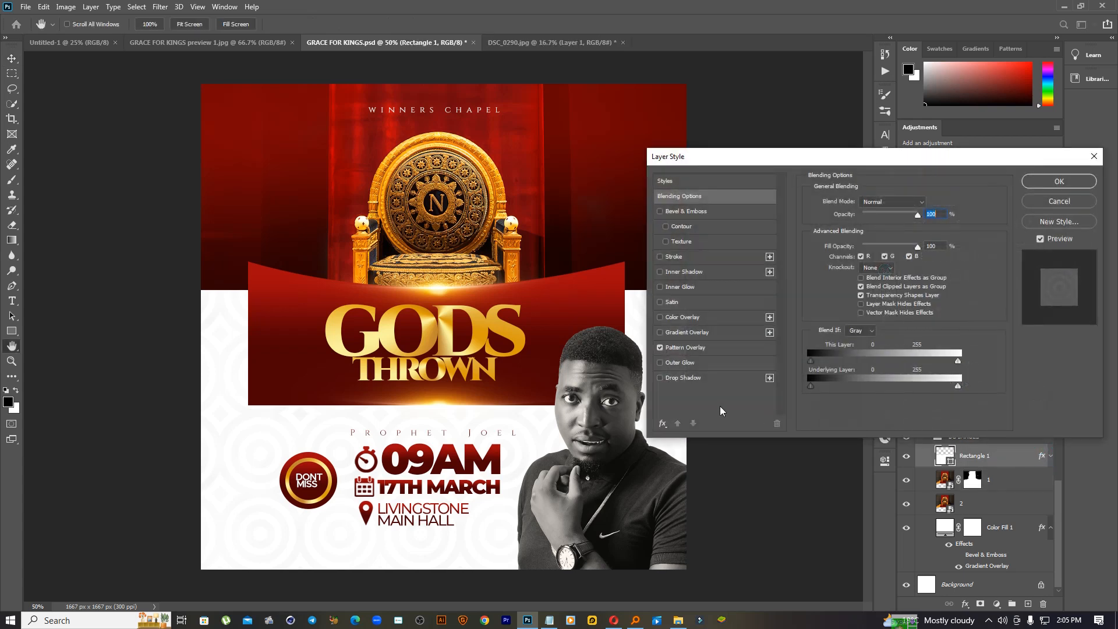
click(687, 348)
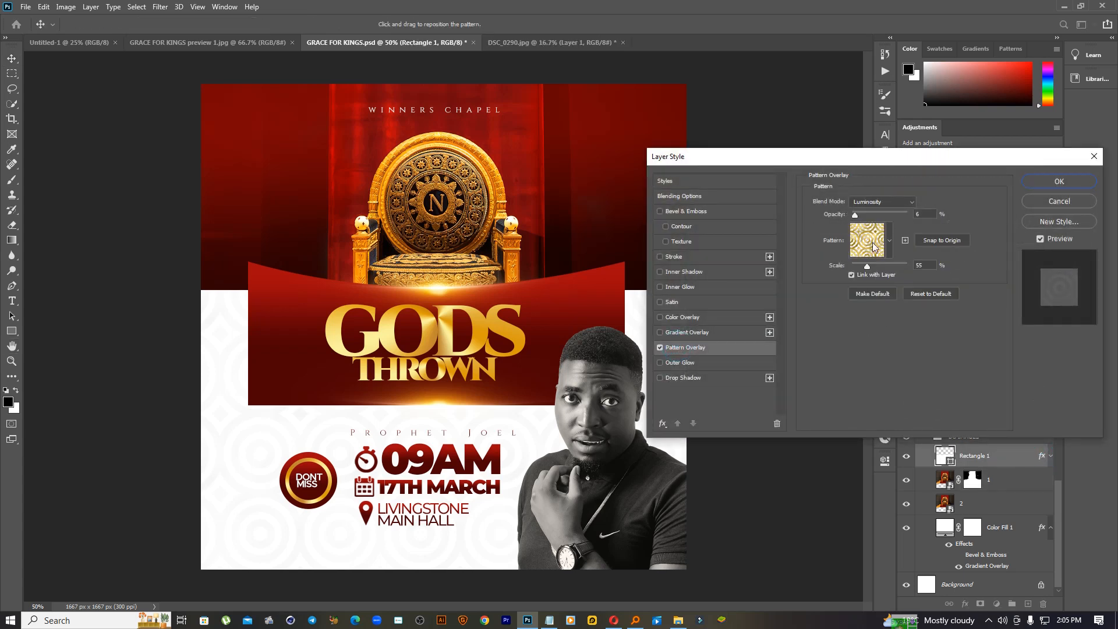
Preview Rectangle 1's pattern in Normal blend mode at 100% opacity and reduce the opacity to 13%.
click(868, 200)
click(854, 211)
drag(886, 215, 937, 215)
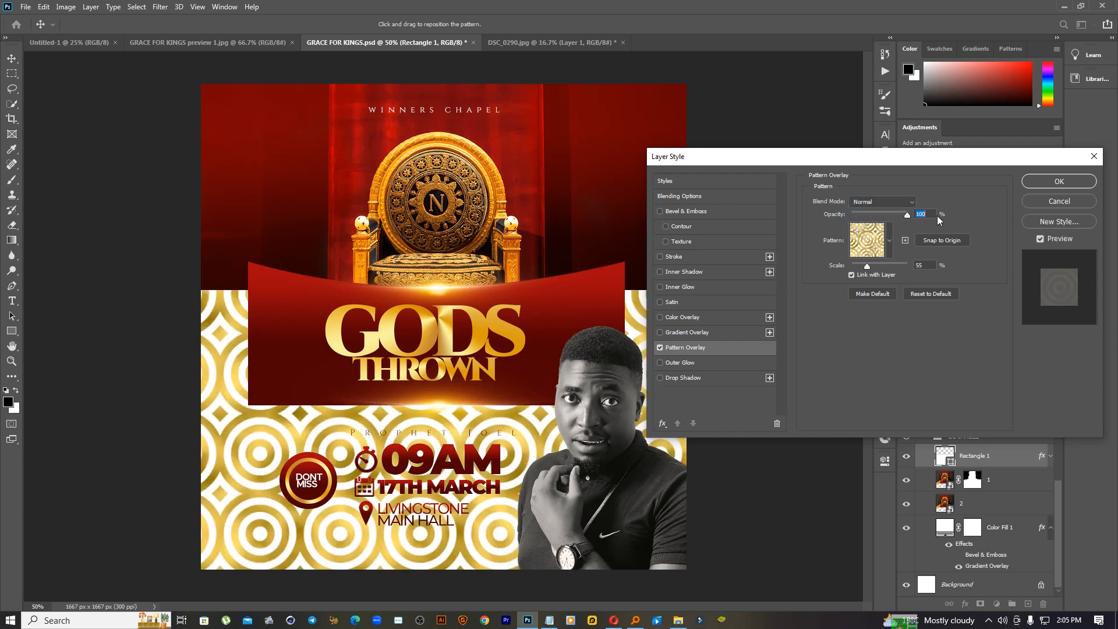
drag(907, 215, 868, 219)
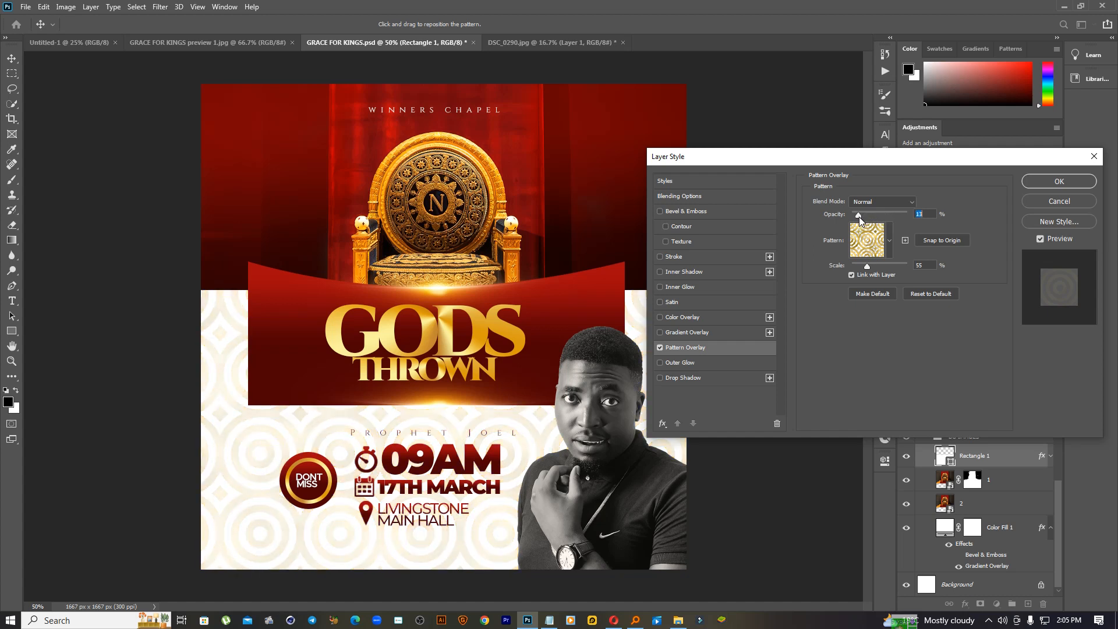
Set Rectangle 1's pattern blend mode to Luminosity and turn off the Pattern Overlay effect.
click(878, 198)
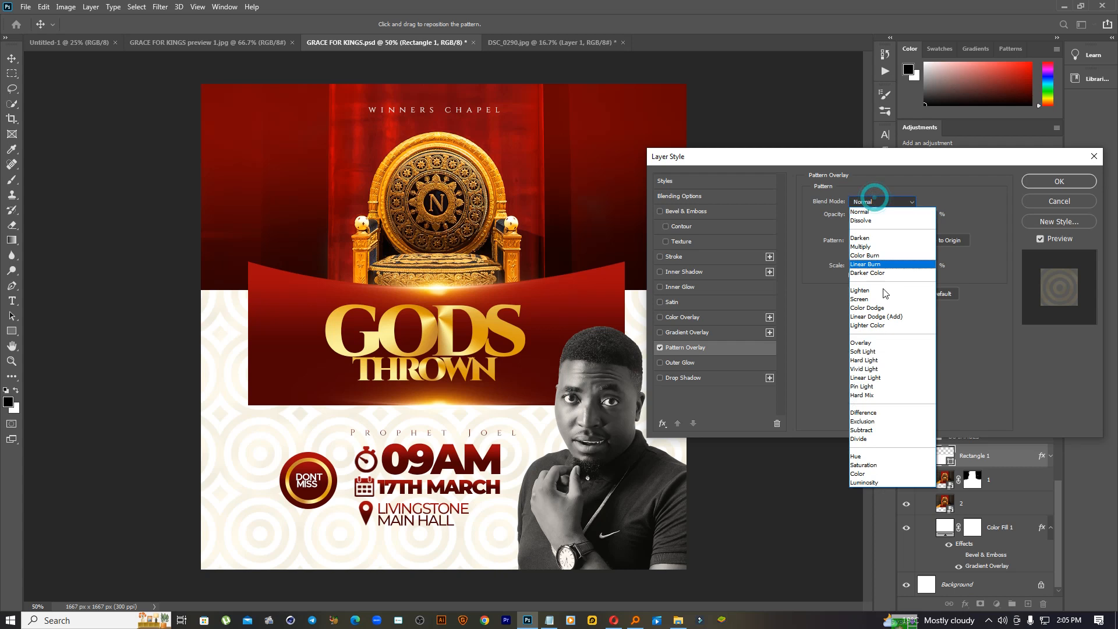
click(867, 485)
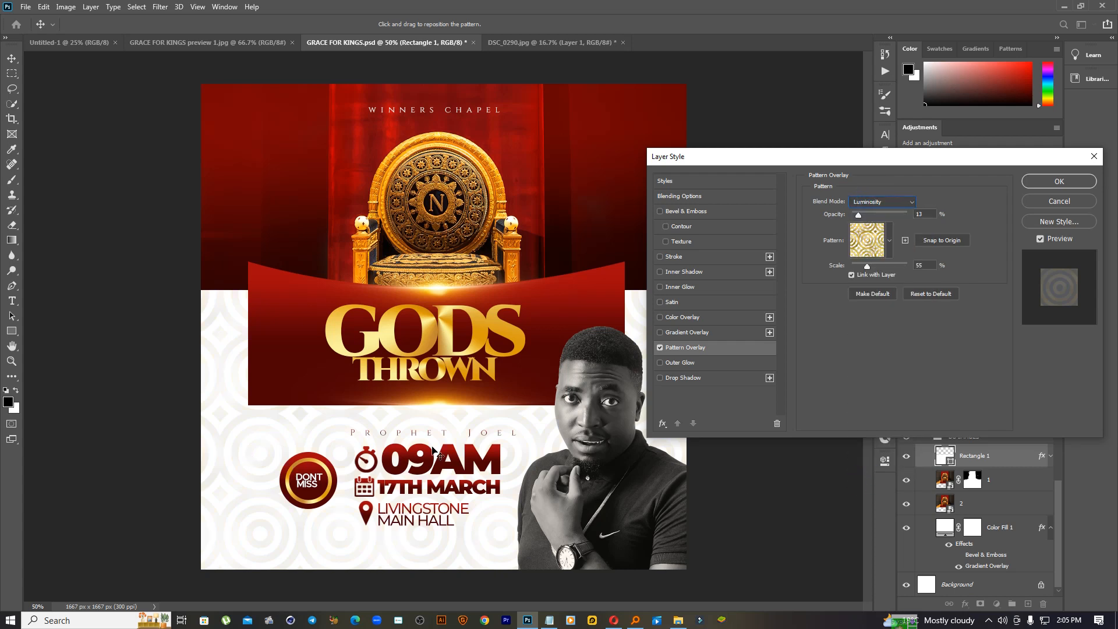
click(660, 347)
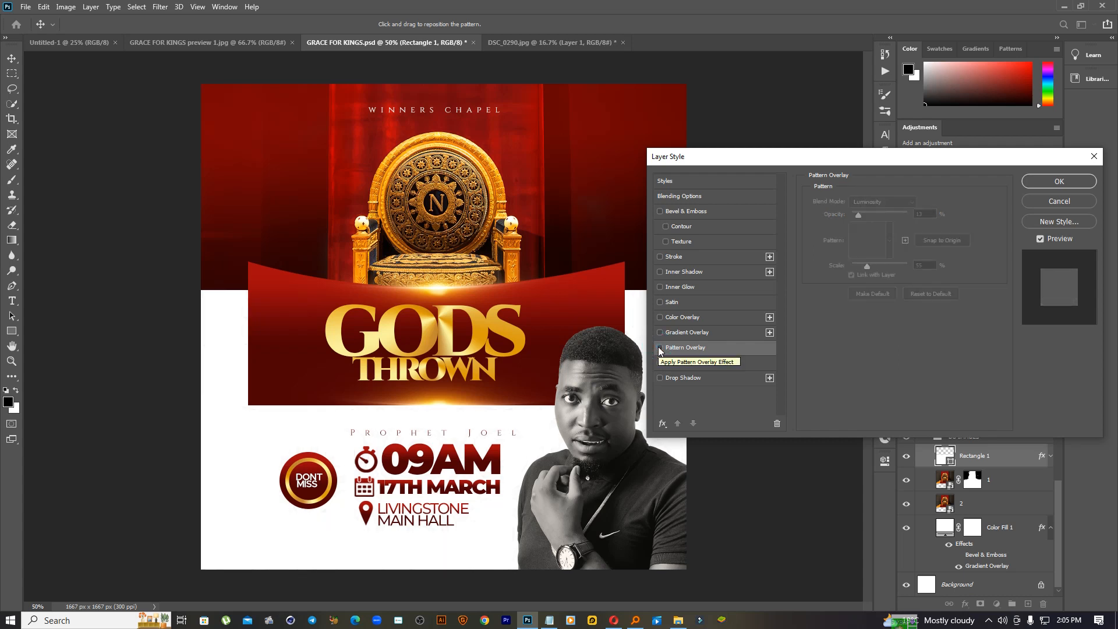
click(1042, 182)
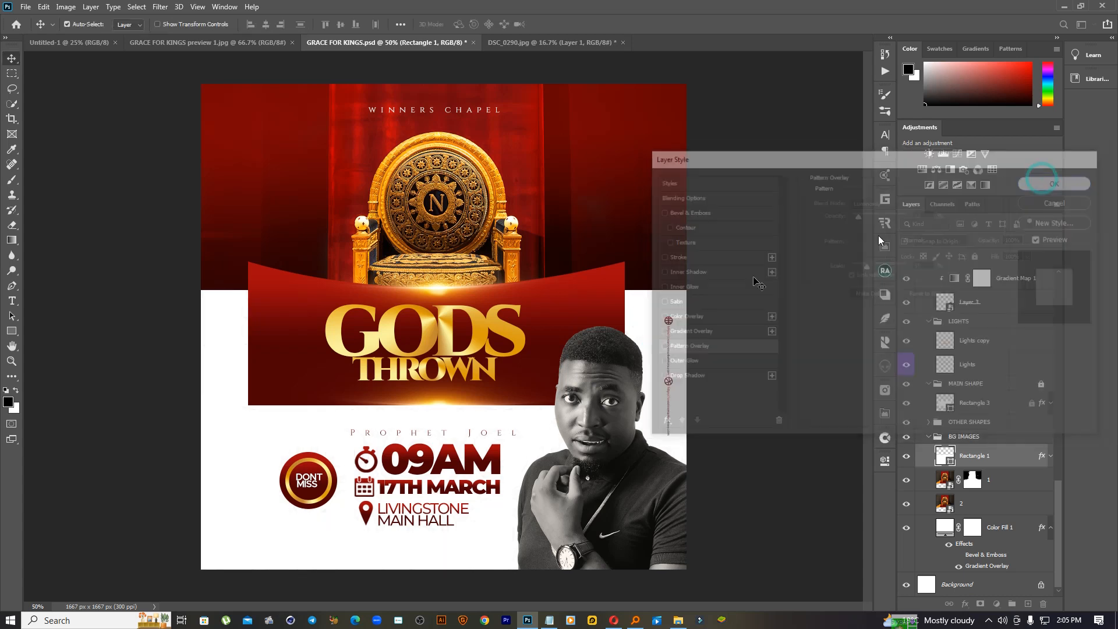
Move the Lights copy glow from the title banner's lower edge to its upper edge and transform it there.
click(919, 345)
drag(483, 385, 466, 256)
key(ctrl+t)
drag(621, 263, 622, 261)
click(576, 25)
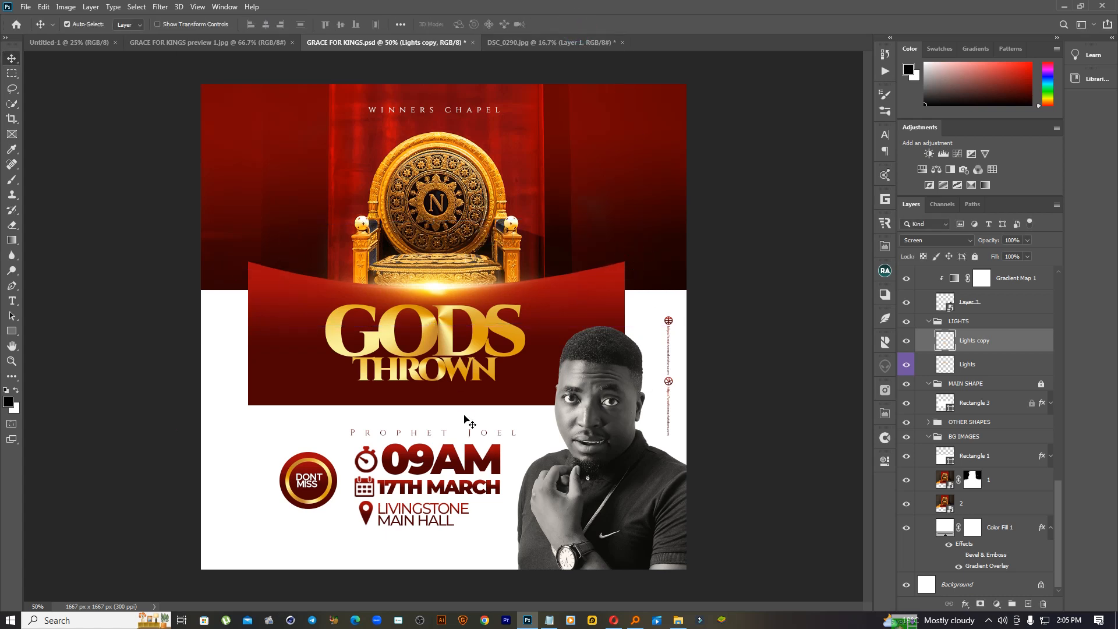
Create a flattened shadow for Rectangle 1 with Shadowify, using angle -87, distance 40 px and blur 40 px.
click(923, 453)
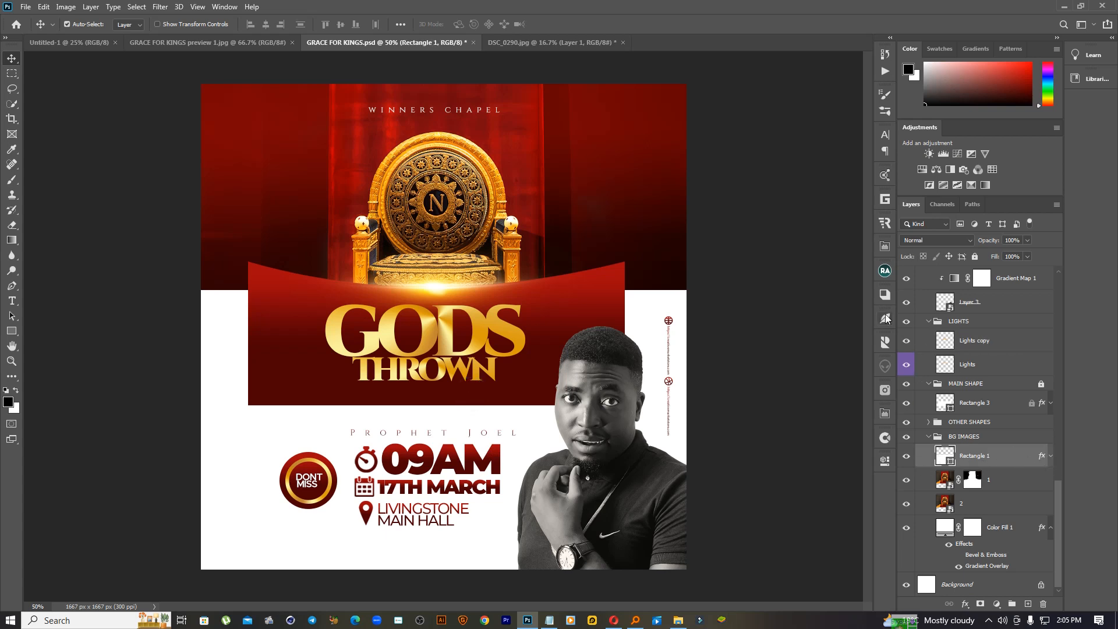
click(885, 295)
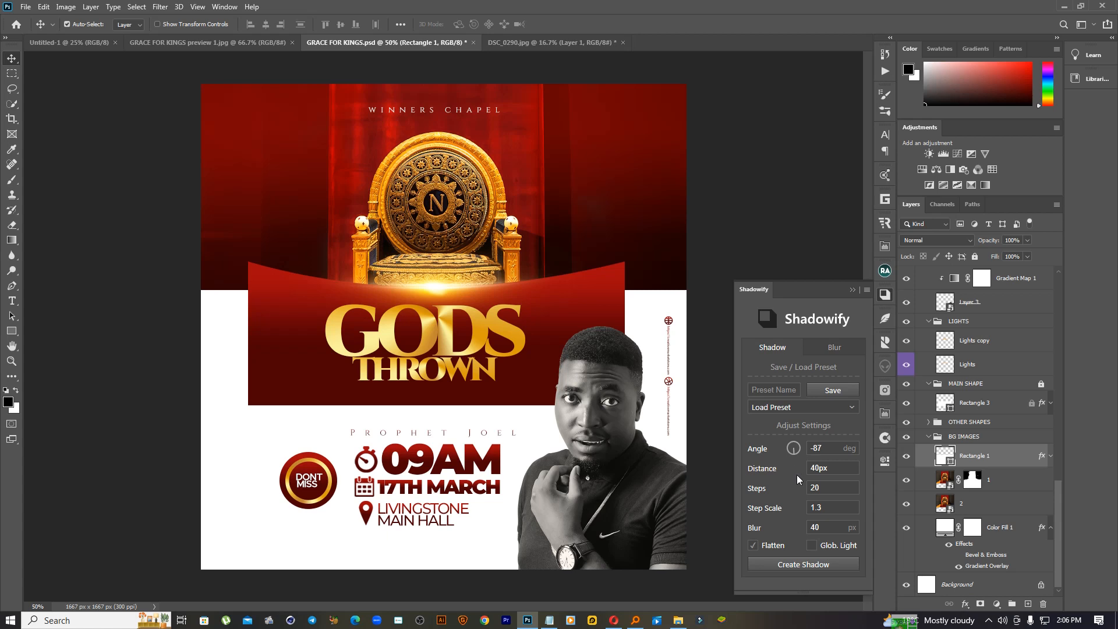
click(815, 565)
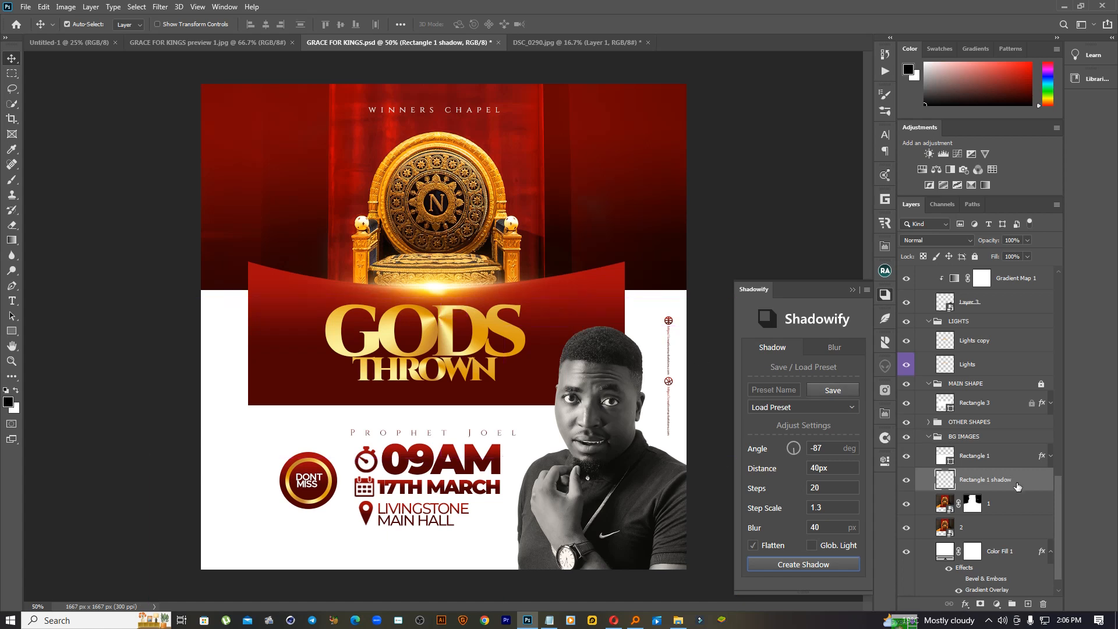
click(851, 290)
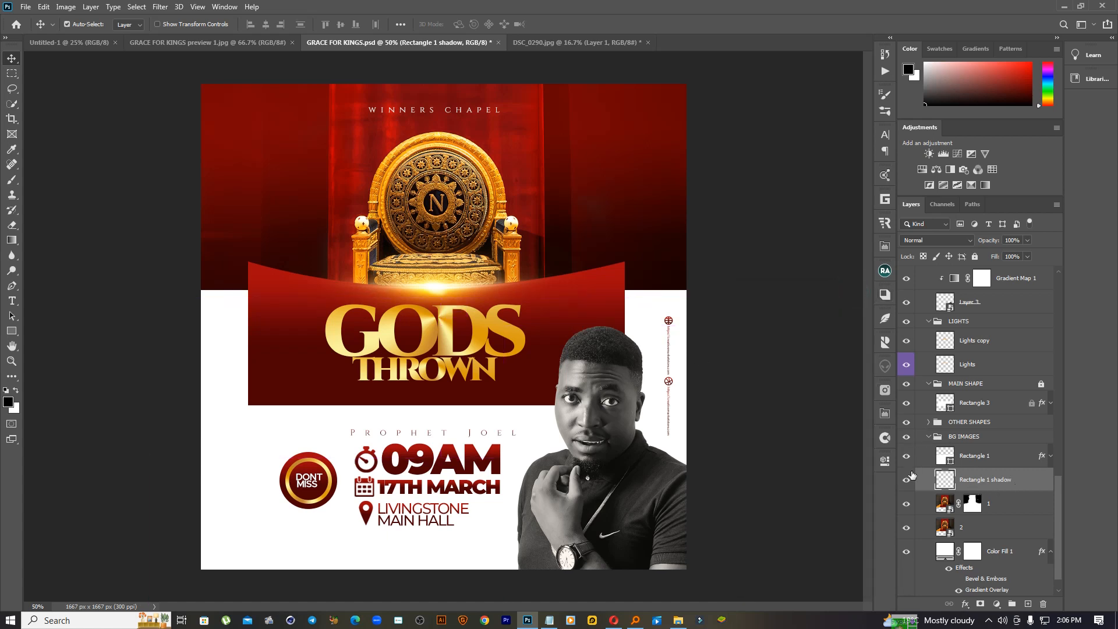
Try transforming the Rectangle 1 shadow layer behind the white area, and delete the layer.
key(ctrl+t)
drag(555, 359, 562, 401)
click(561, 24)
key(Delete)
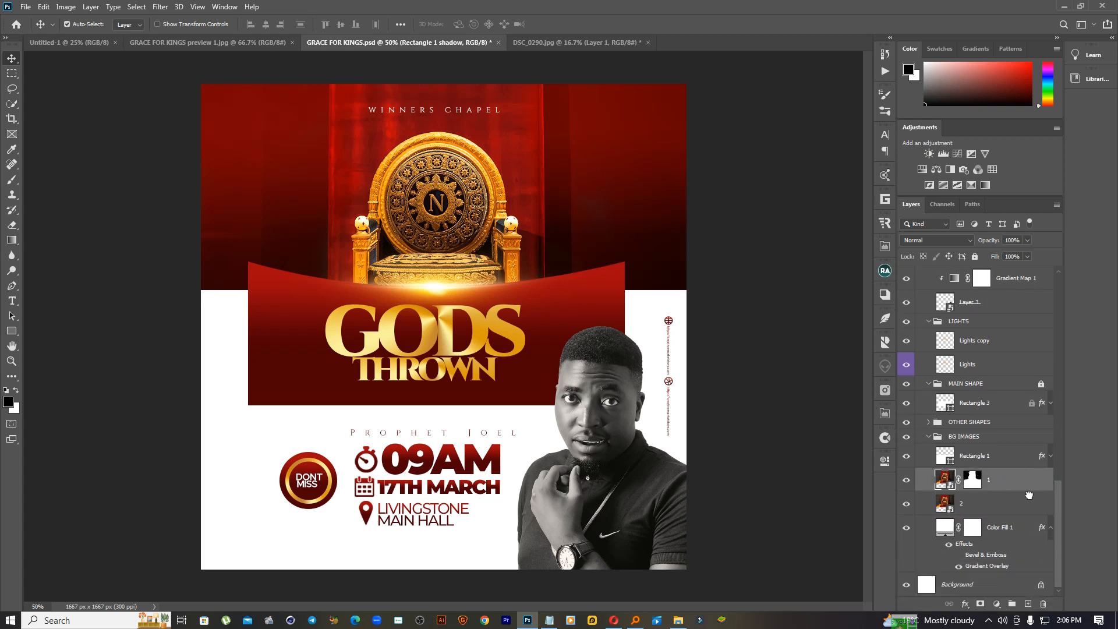
click(1036, 457)
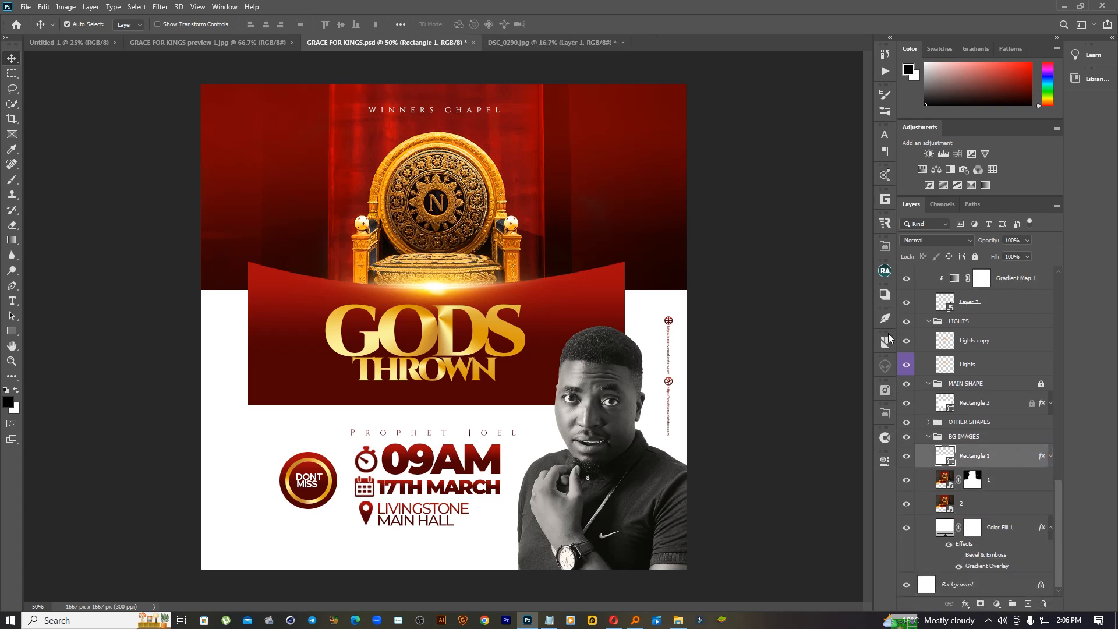
click(884, 296)
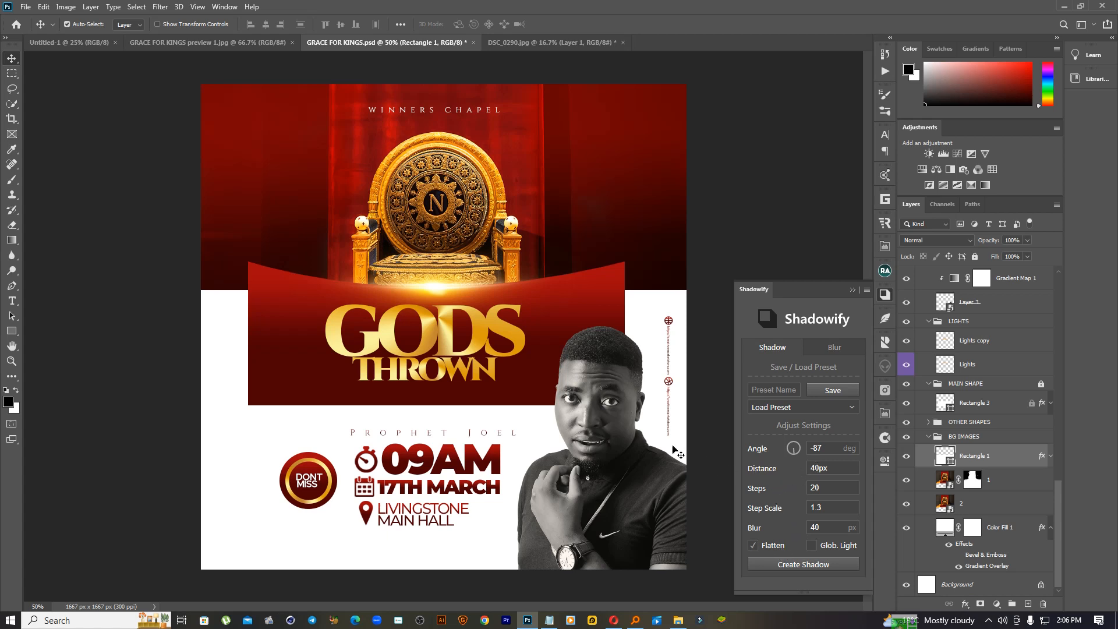
mouse_move(533, 384)
mouse_down()
mouse_move(535, 406)
mouse_move(536, 396)
mouse_up()
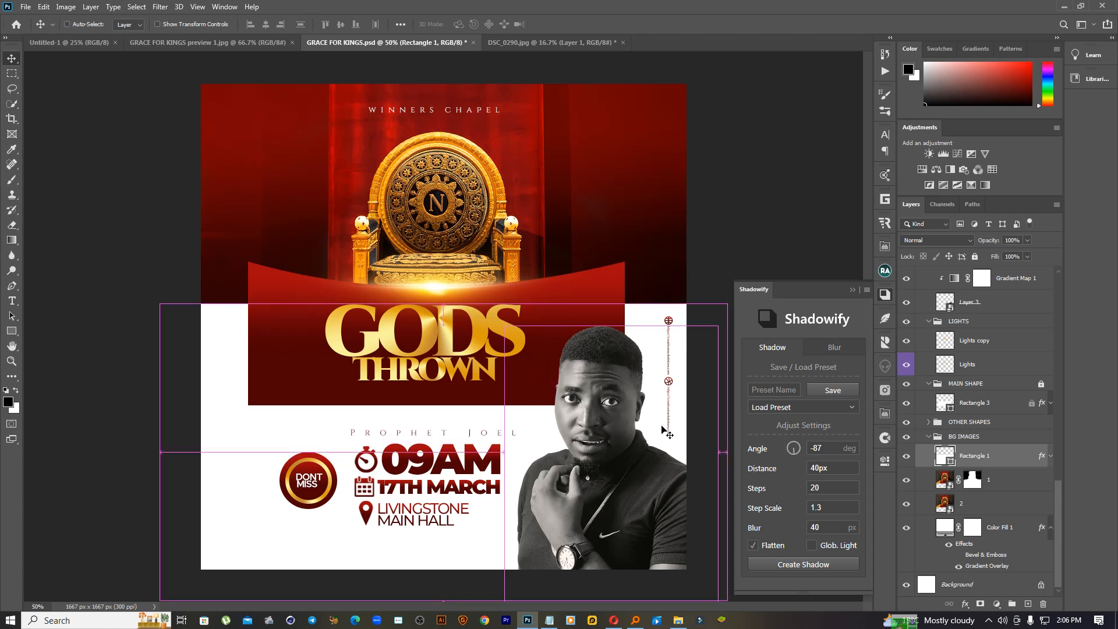
click(854, 290)
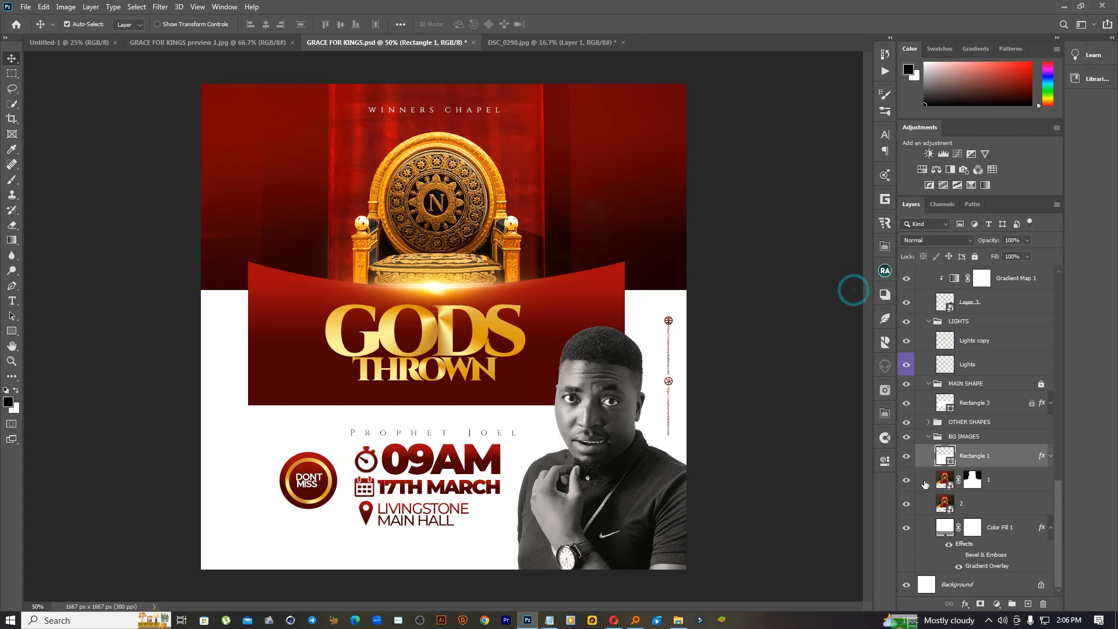
click(907, 457)
click(907, 458)
click(983, 504)
scroll(978, 494, up, 2)
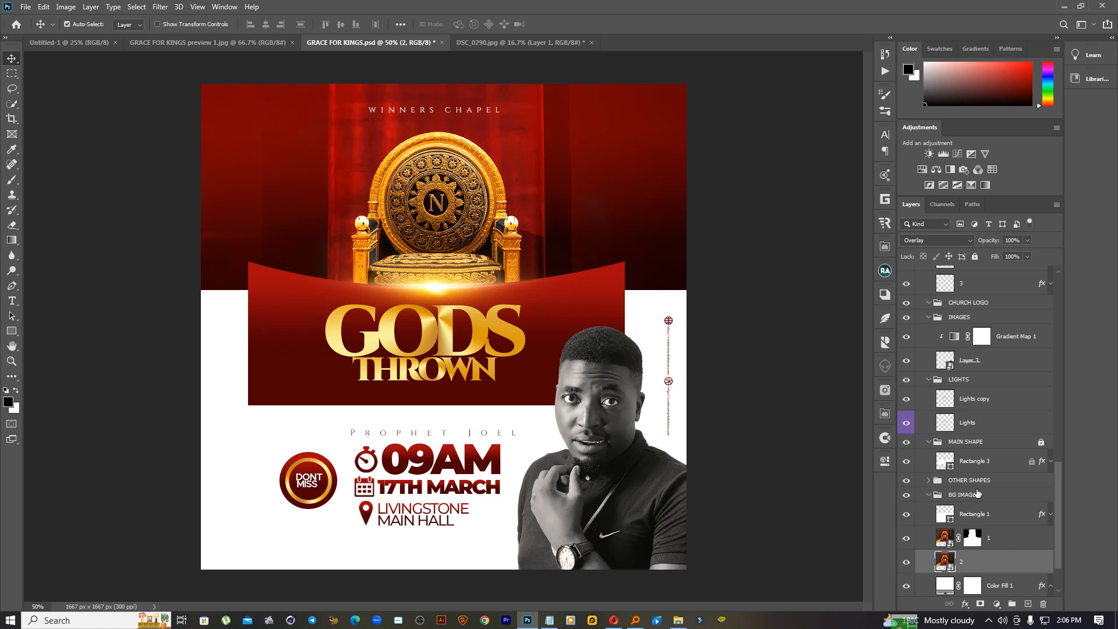
Unlock the MAIN SHAPE group and create a flattened Shadowify shadow for Rectangle 3 with angle -87, distance 40 px and blur 40 px.
click(1040, 441)
click(1025, 461)
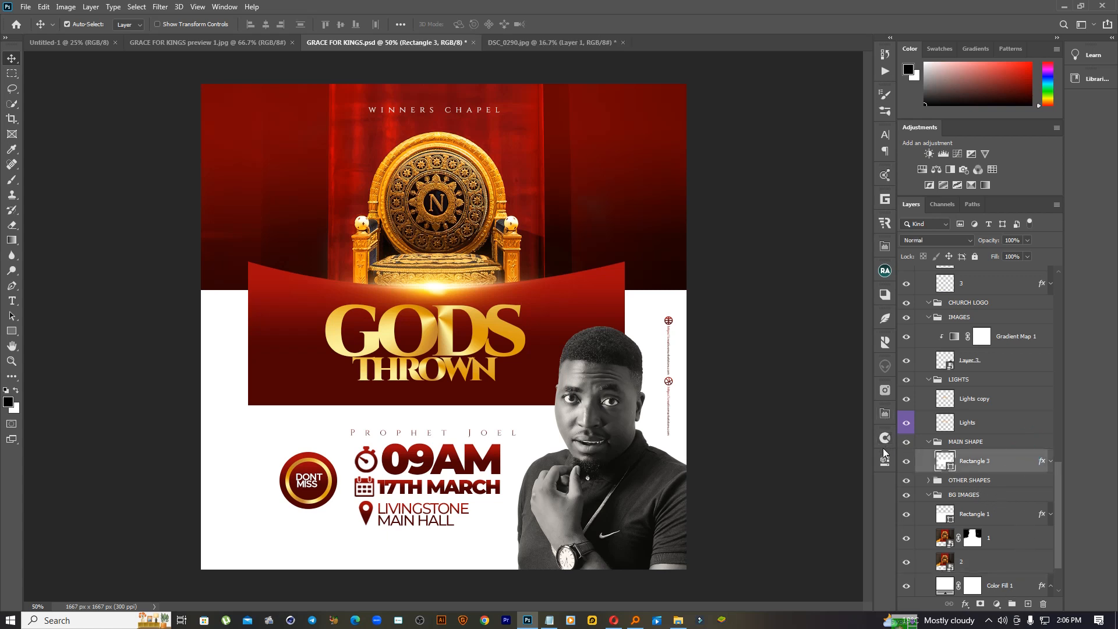
click(881, 297)
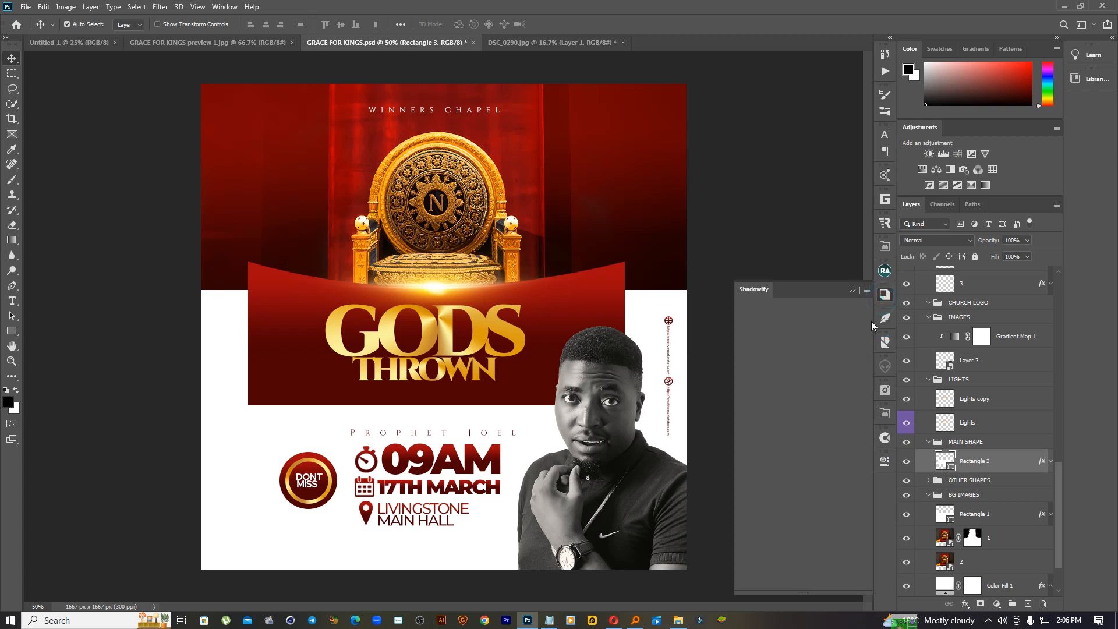
click(804, 563)
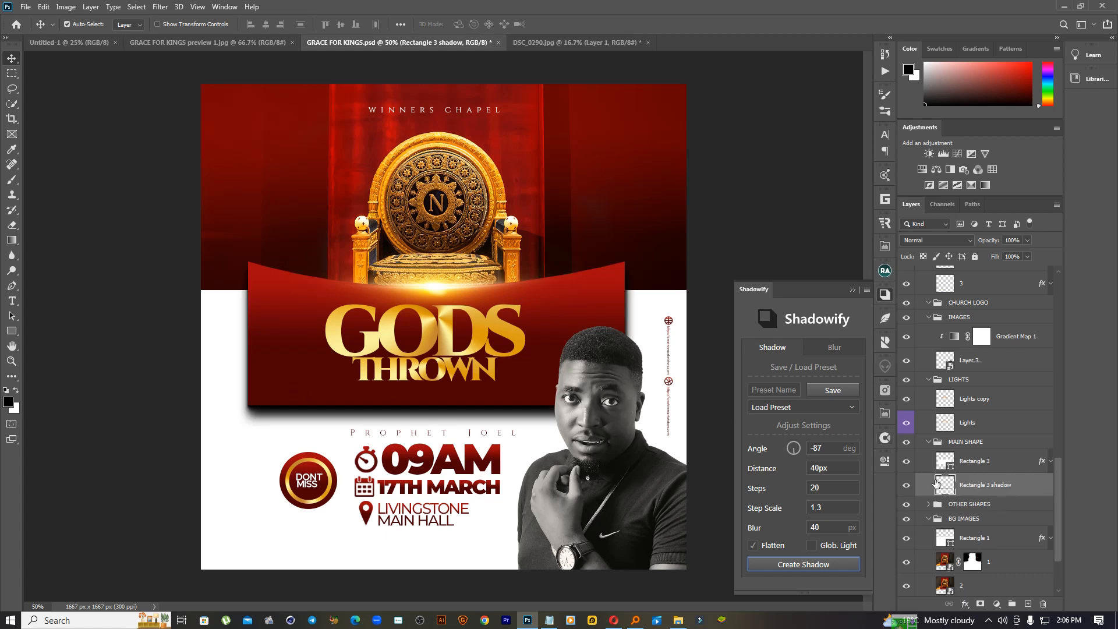
click(851, 289)
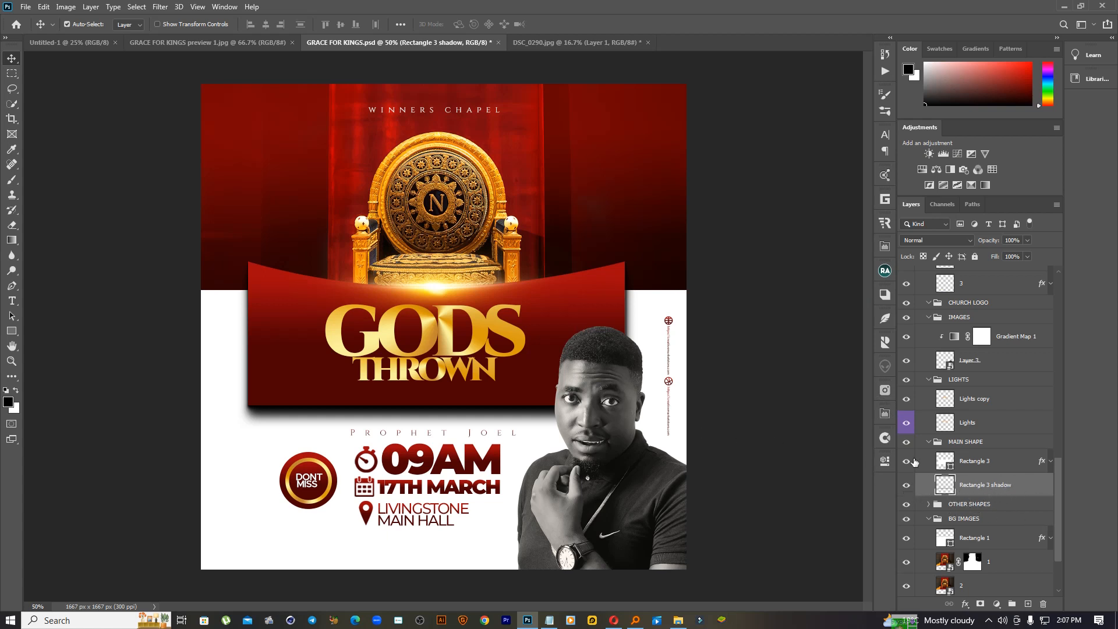
Set the Rectangle 3 shadow's fill to 55% and mask away the shadow along the banner's left side and lower corners.
drag(997, 256, 972, 262)
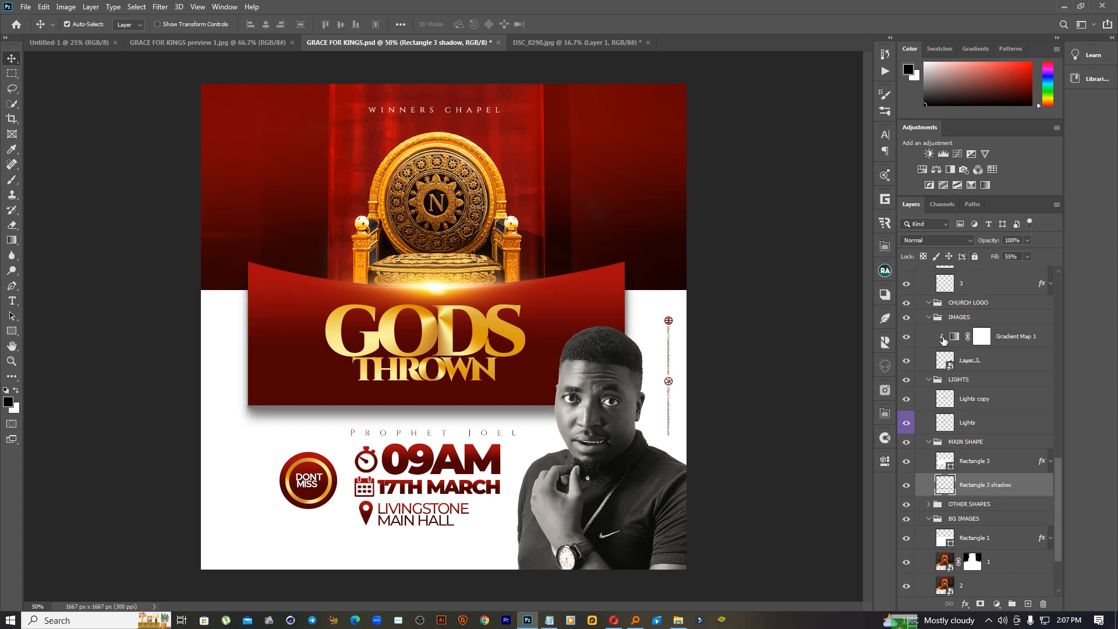
key(ctrl)
drag(599, 367, 597, 368)
click(980, 604)
key(e)
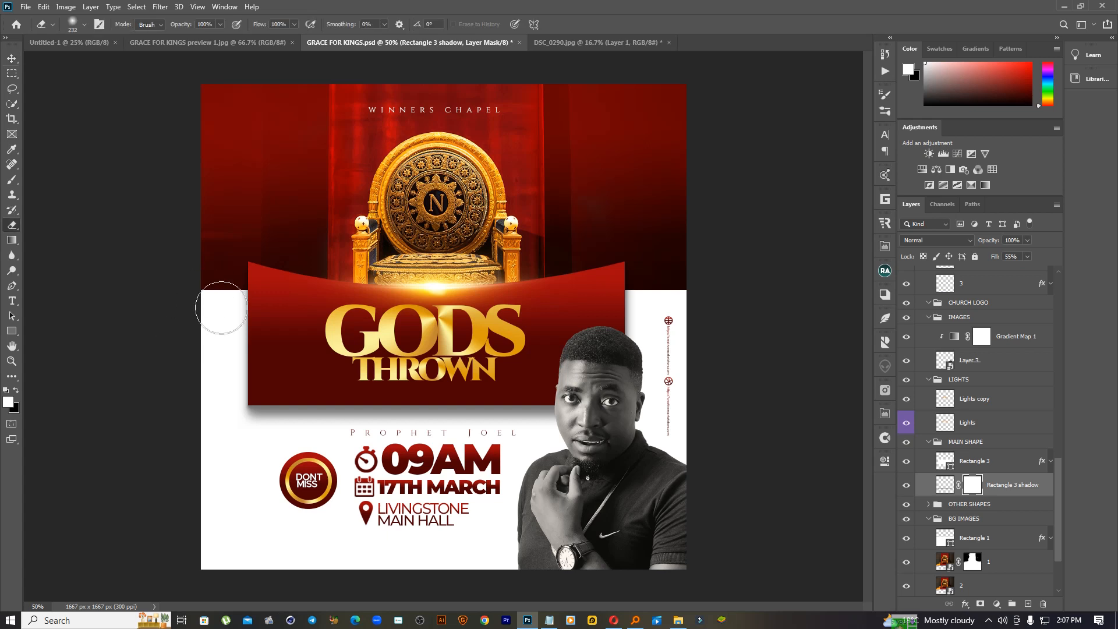
mouse_move(248, 364)
mouse_down()
mouse_move(225, 374)
mouse_move(219, 344)
mouse_move(231, 346)
mouse_move(204, 372)
mouse_up()
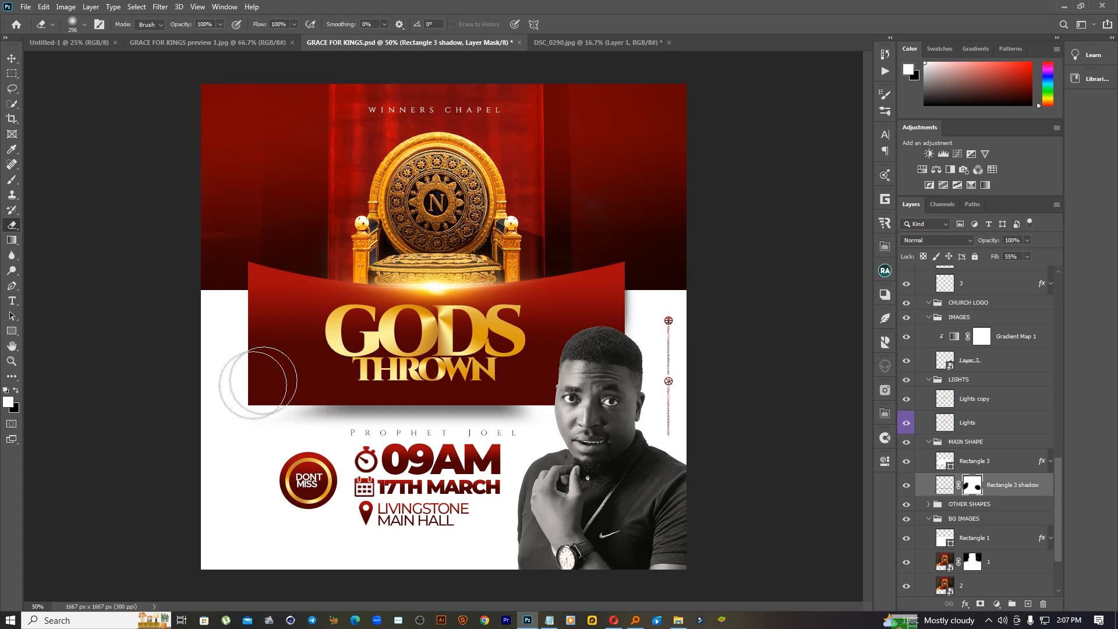
Collapse the EDIT HERE group and merge it with the Background into a single layer.
scroll(674, 438, down, 2)
scroll(590, 366, up, 2)
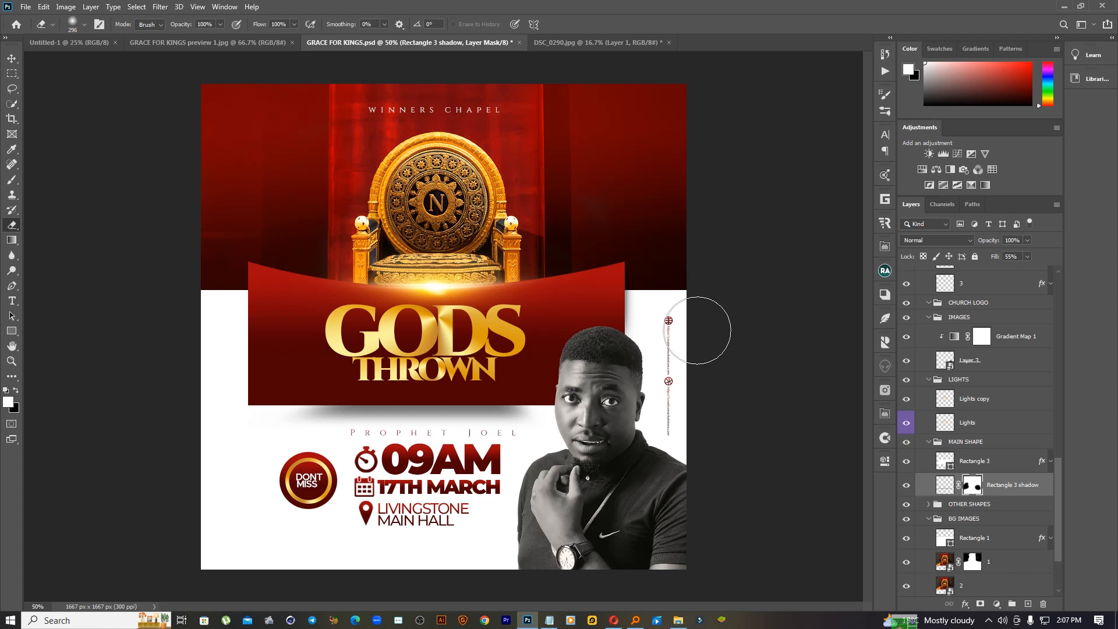
scroll(963, 466, down, 3)
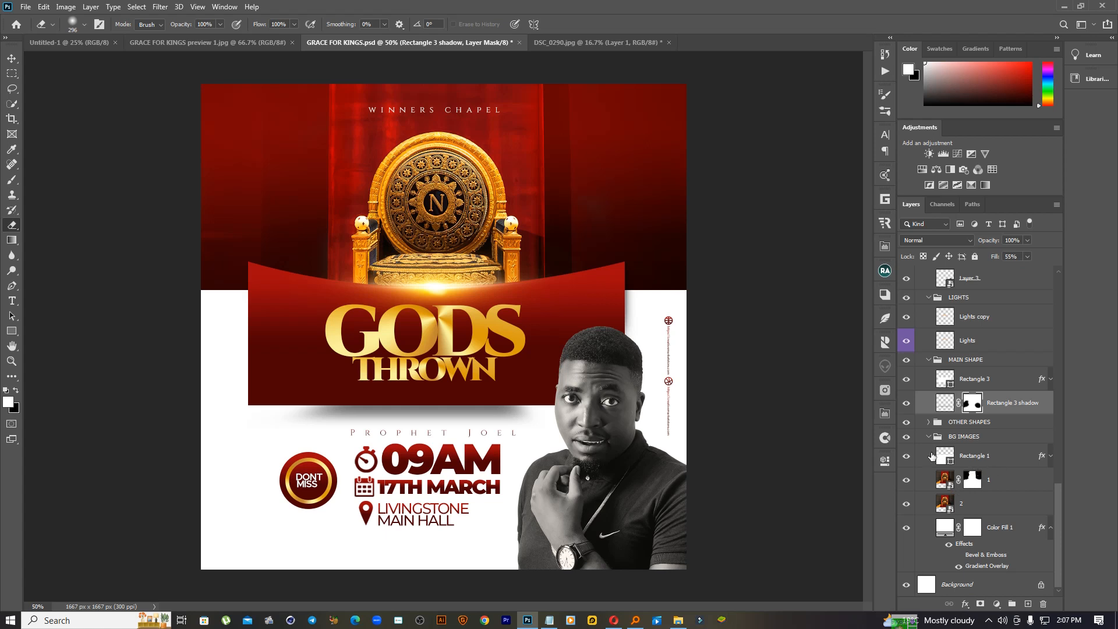
scroll(978, 431, up, 10)
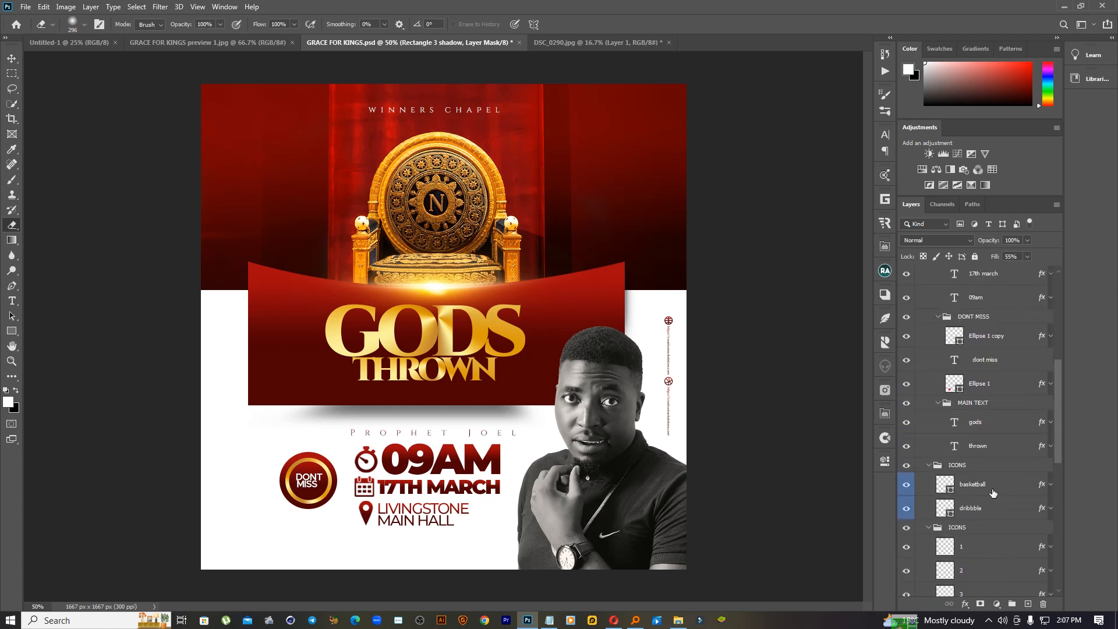
scroll(989, 475, up, 5)
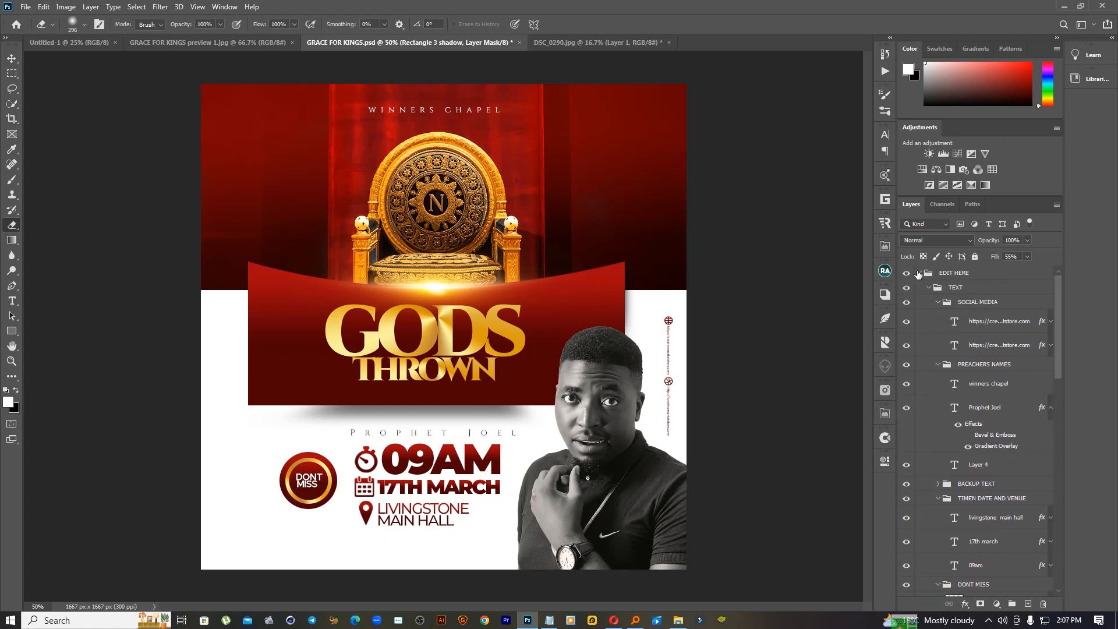
click(918, 272)
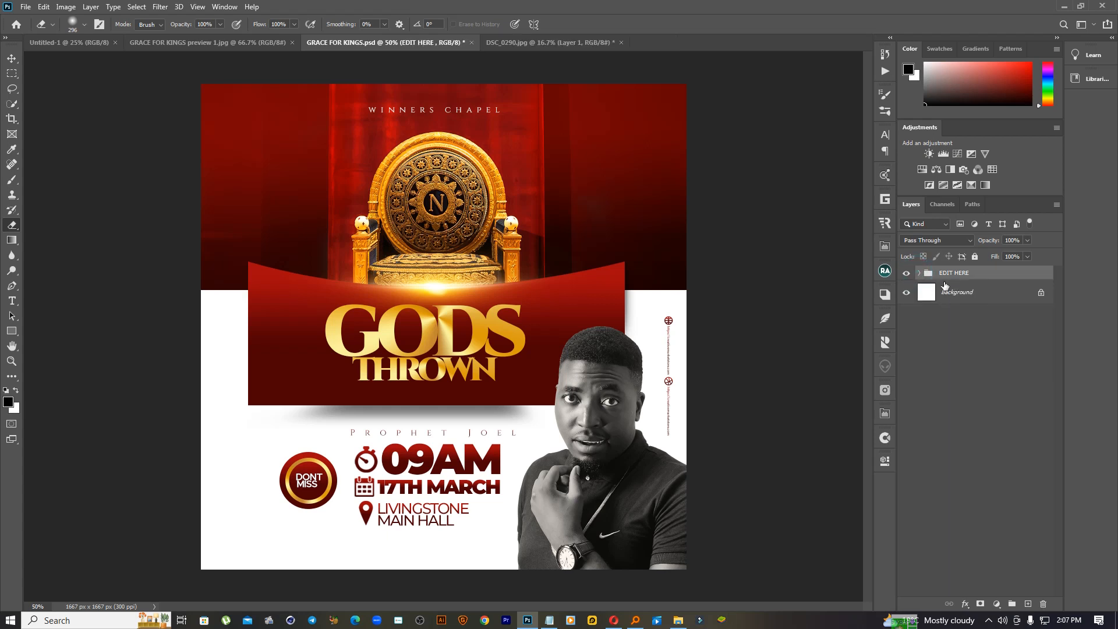
click(972, 293)
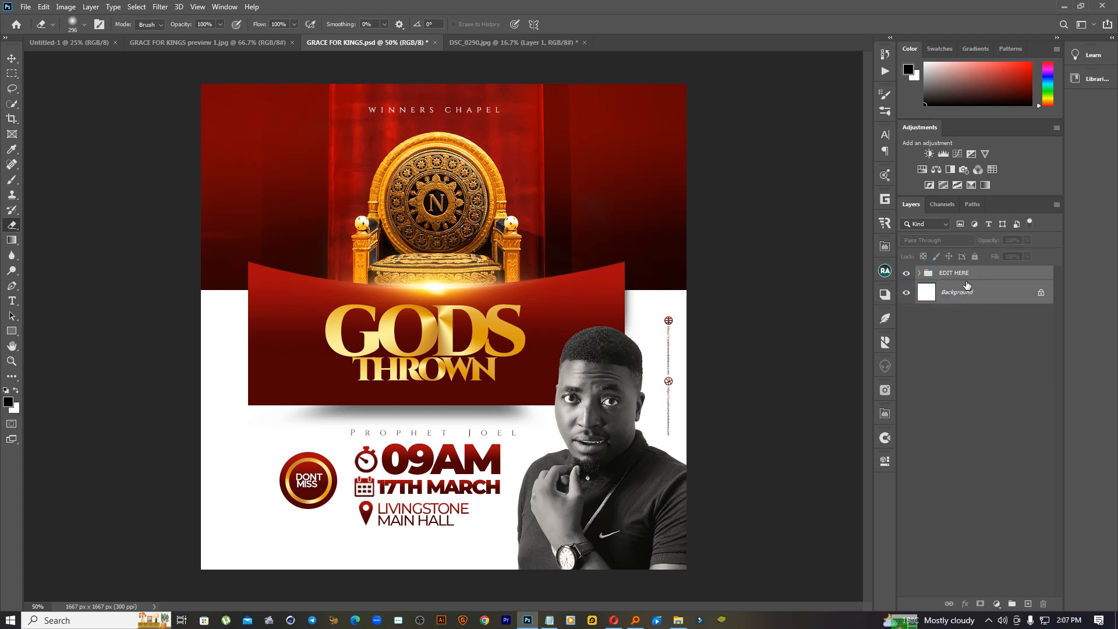
key(ctrl+shift+e)
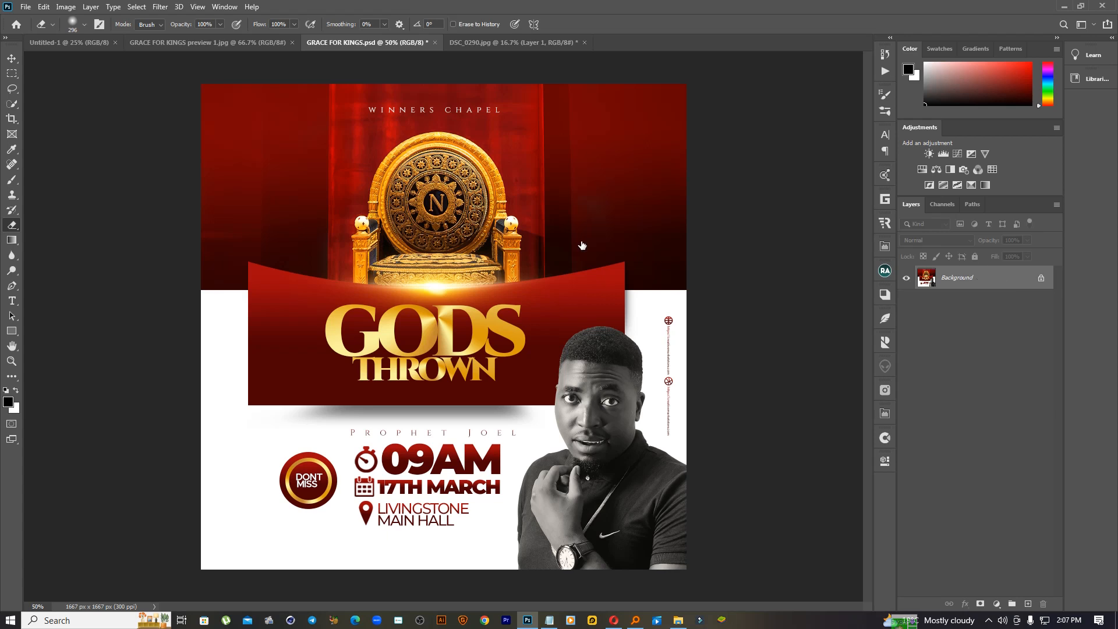
drag(529, 268, 506, 284)
click(506, 284)
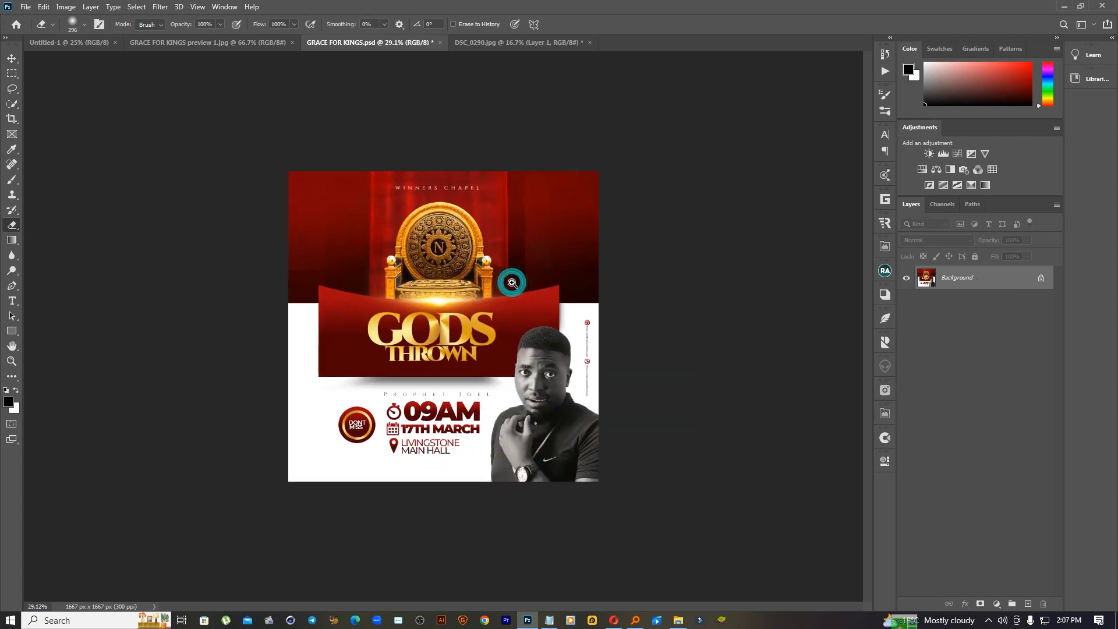
click(25, 7)
click(55, 148)
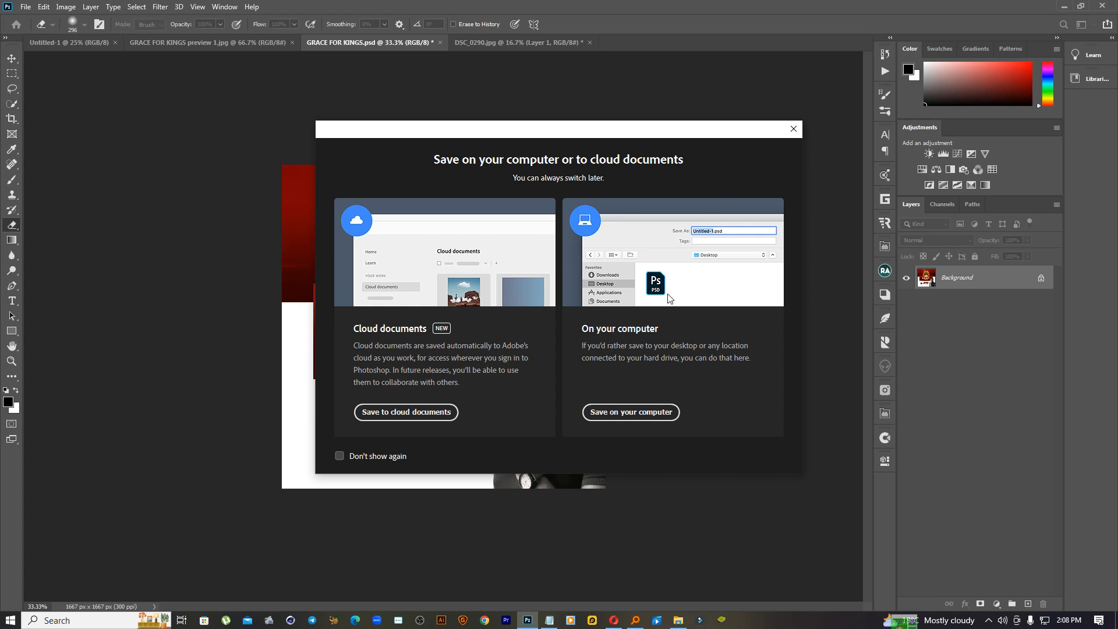
click(793, 129)
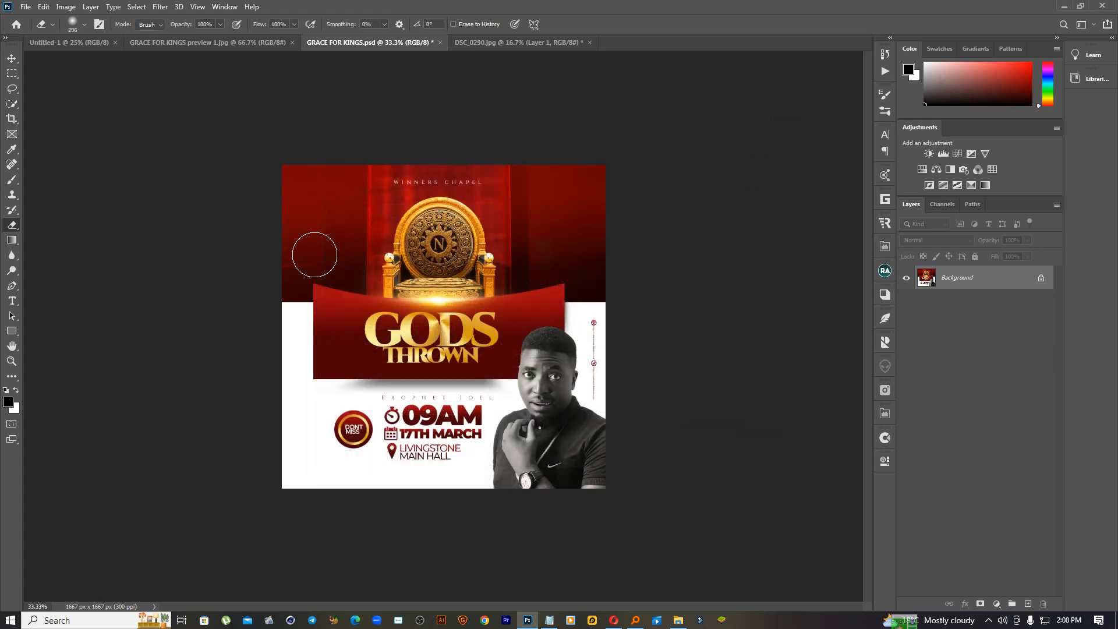
Examine the merged flyer's title, banner shadow, event details and preacher photo up close, and view the whole design.
click(11, 361)
click(424, 340)
click(424, 340)
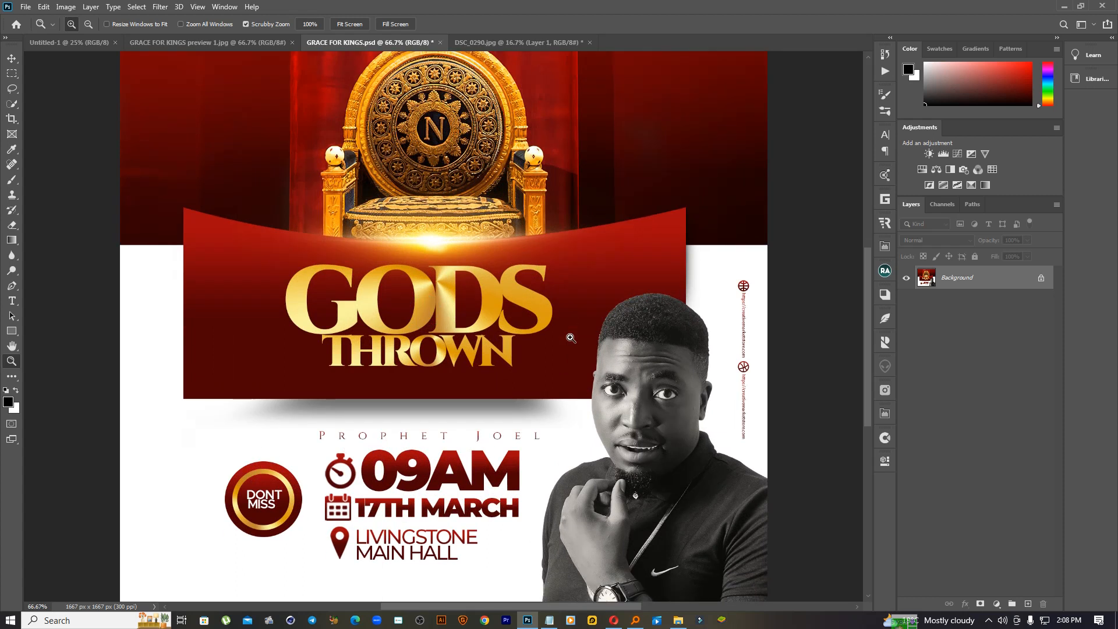
click(570, 336)
click(571, 336)
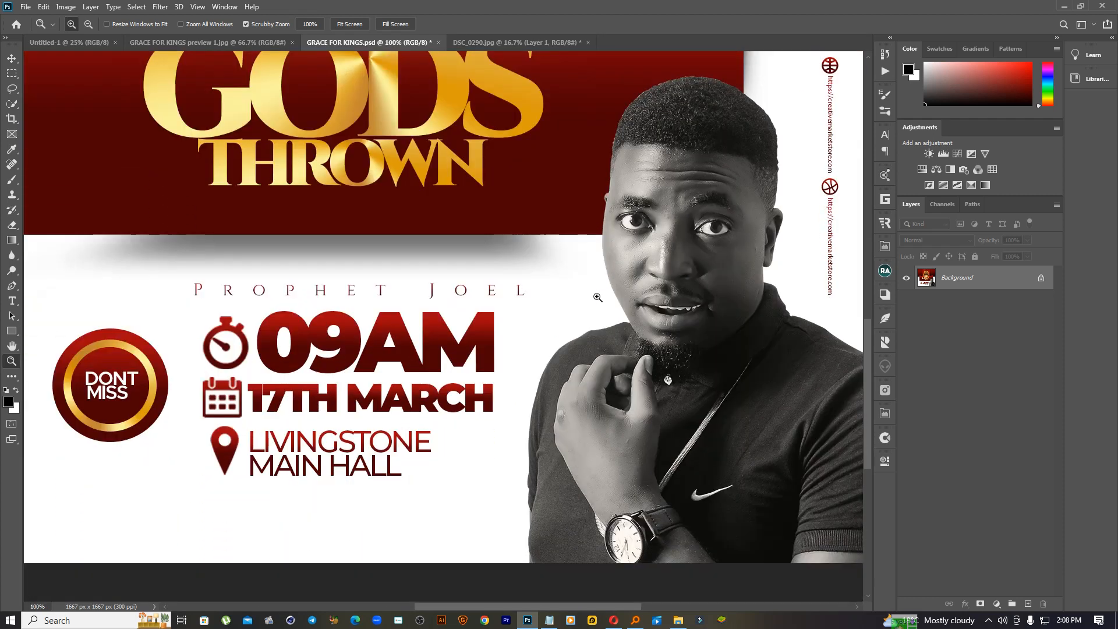
right_click(438, 289)
click(447, 299)
click(333, 262)
drag(477, 273, 446, 273)
click(507, 266)
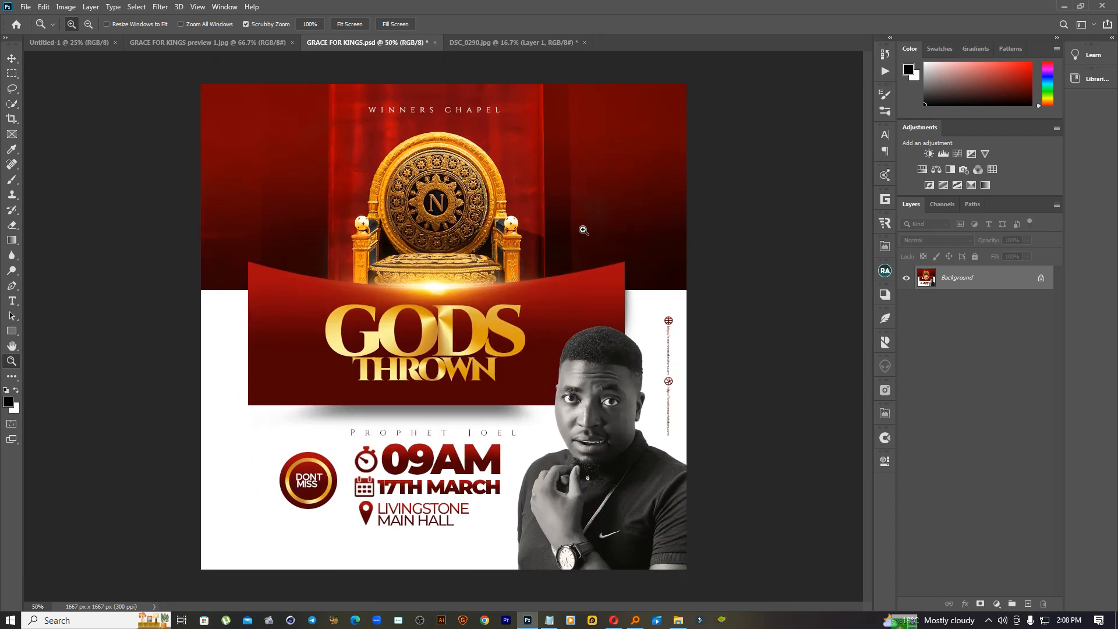